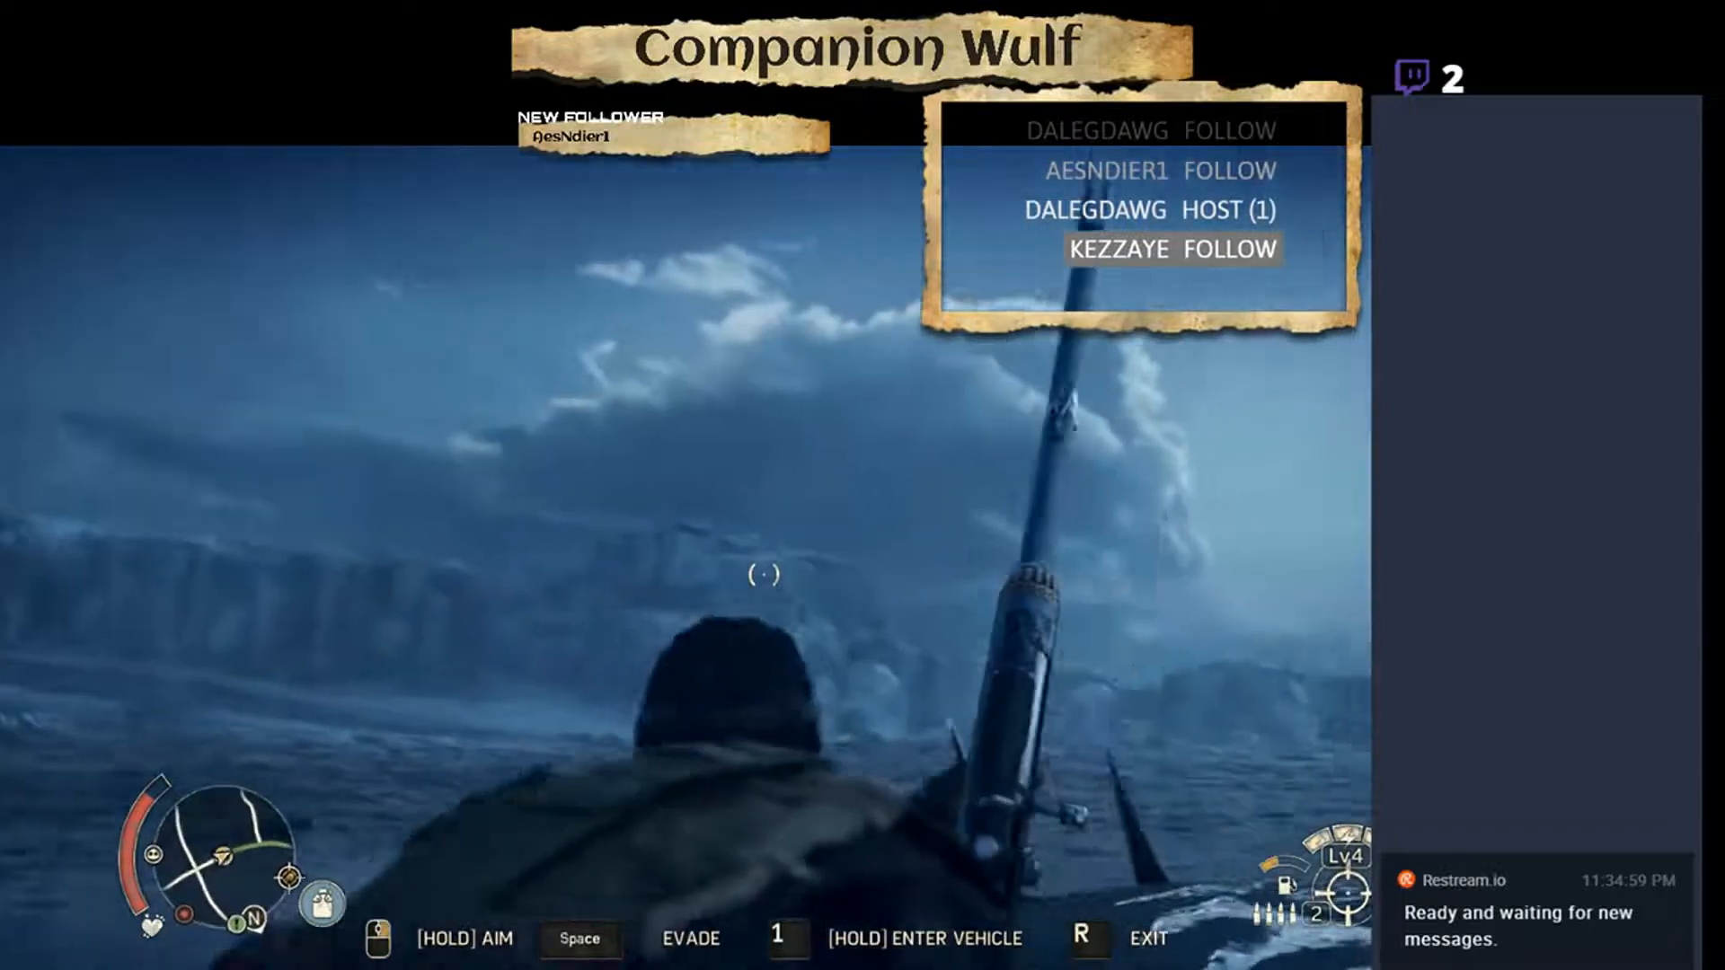
{"action": "right_click", "coordinate": [764, 575]}
{"action": "right_click_drag", "start_coordinate": [763, 575], "coordinate": [1116, 656]}
{"action": "key", "text": "1"}
{"action": "key", "text": "e"}
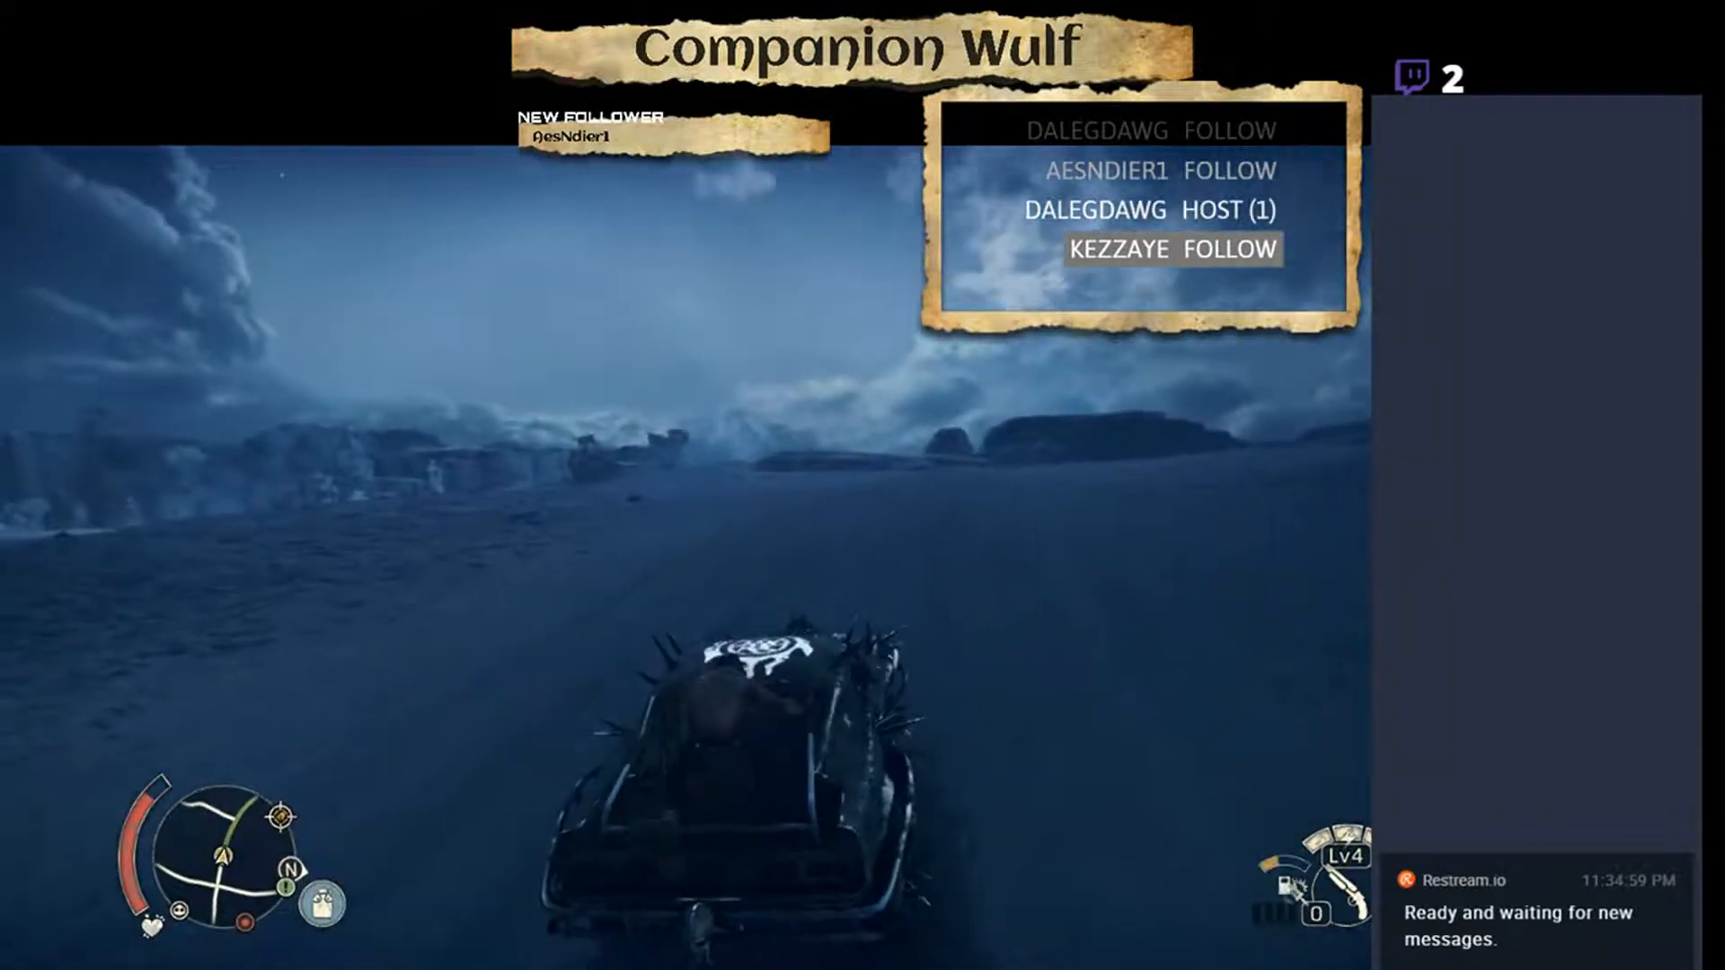
{"action": "key", "text": "w"}
{"action": "key", "text": "d"}
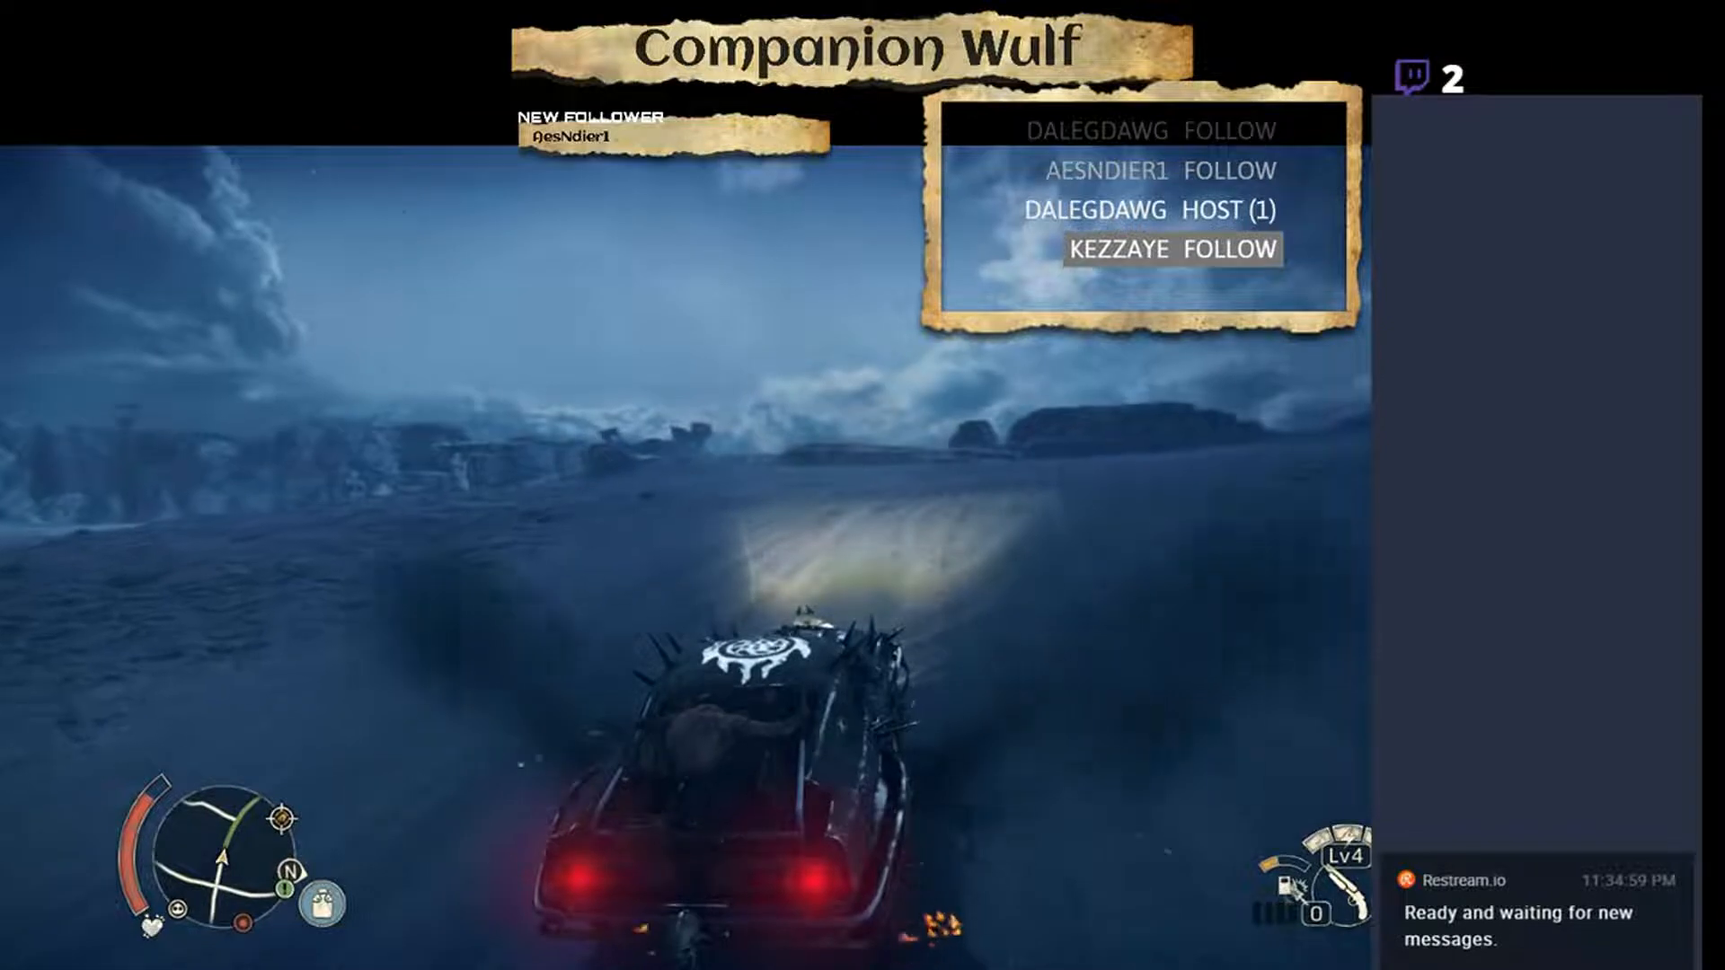
{"action": "key", "text": "a"}
{"action": "key", "text": "d"}
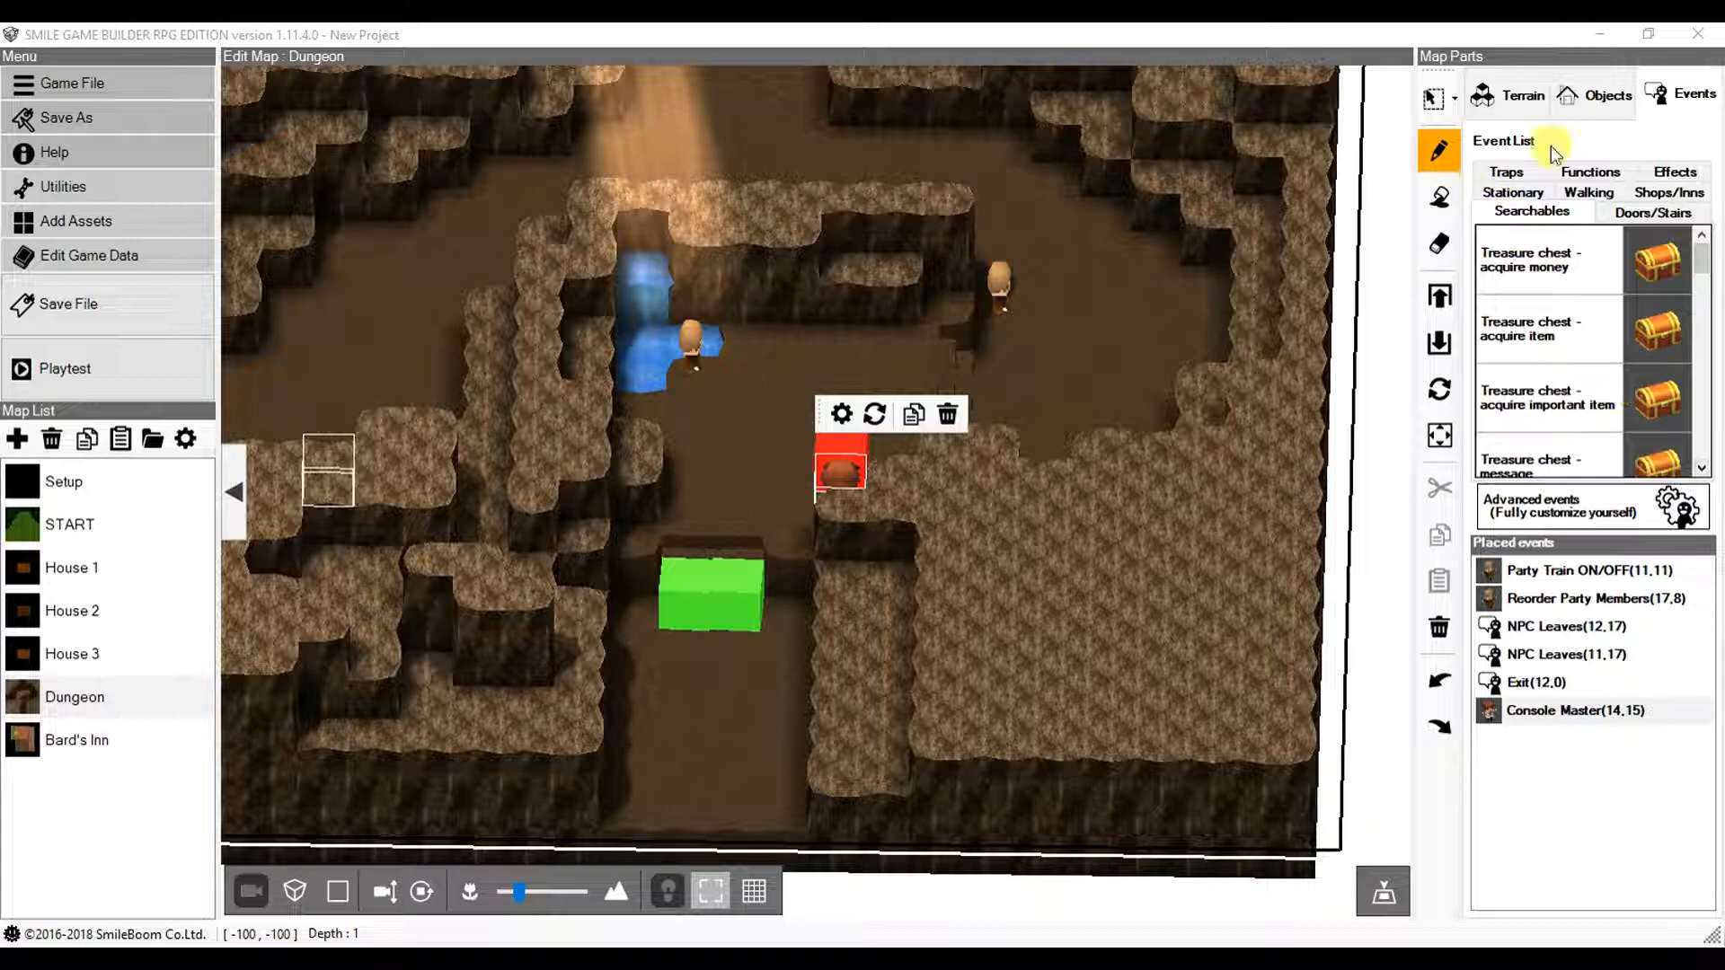
- Examine the settings of the "Door - open when password matches" event template, and browse the searchable event templates
{"action": "left_click", "coordinate": [1653, 212]}
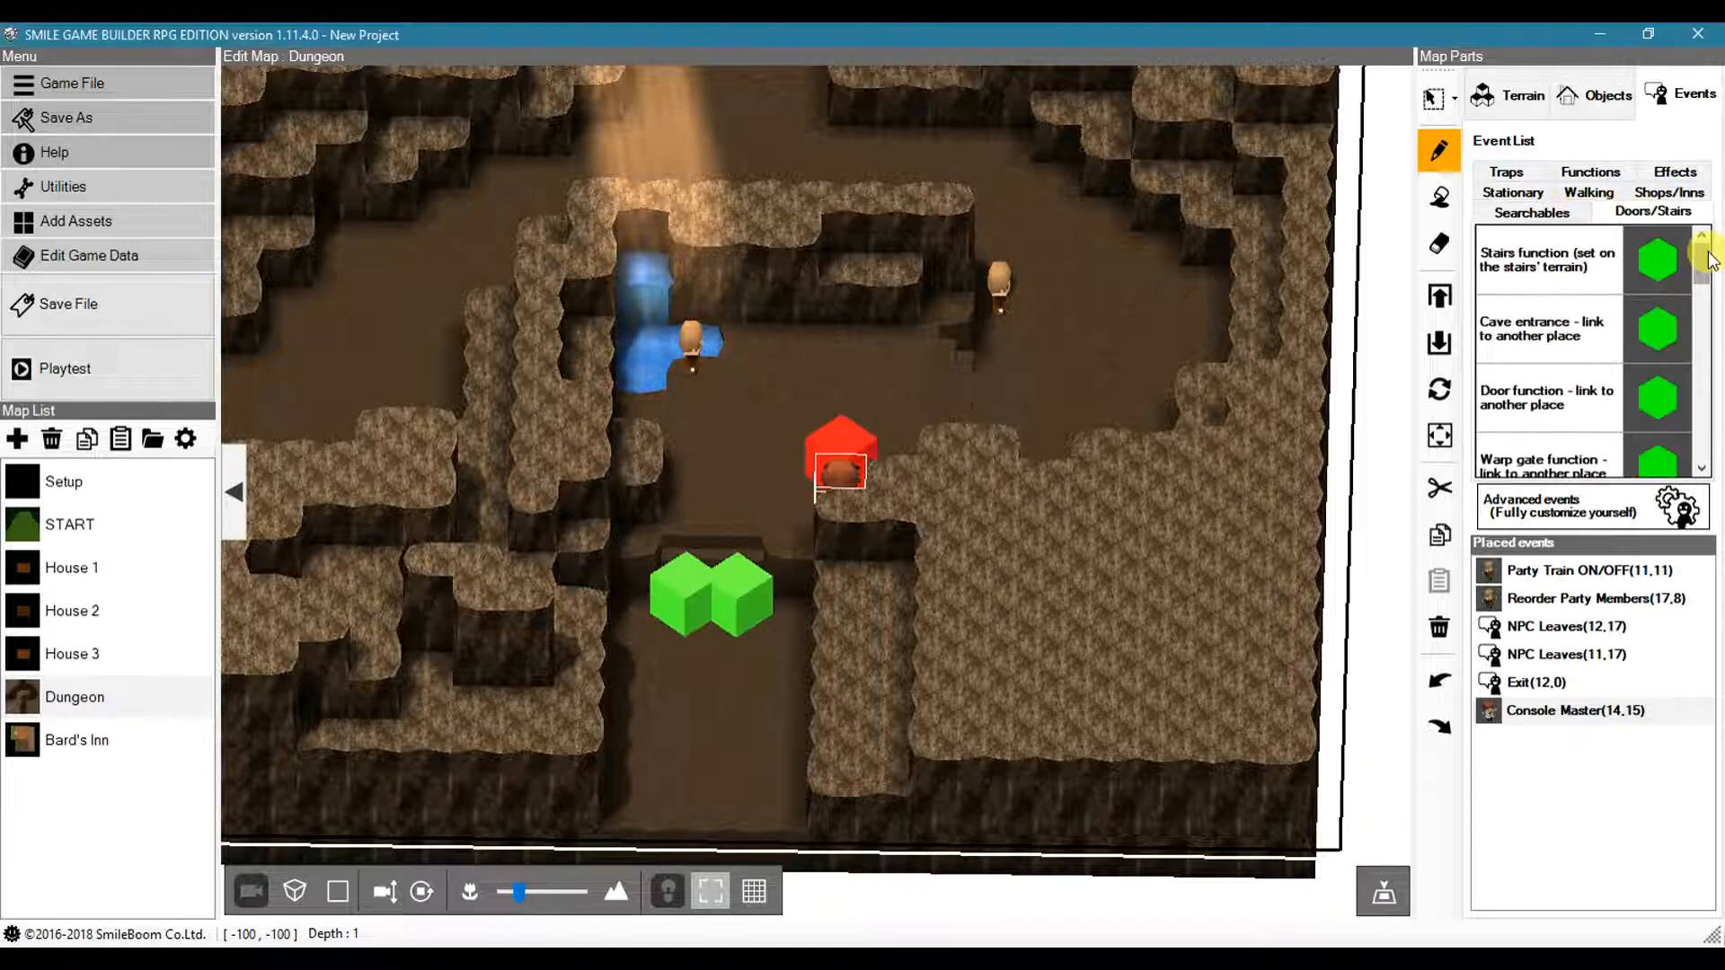
{"action": "left_click_drag", "start_coordinate": [1709, 260], "coordinate": [1716, 340]}
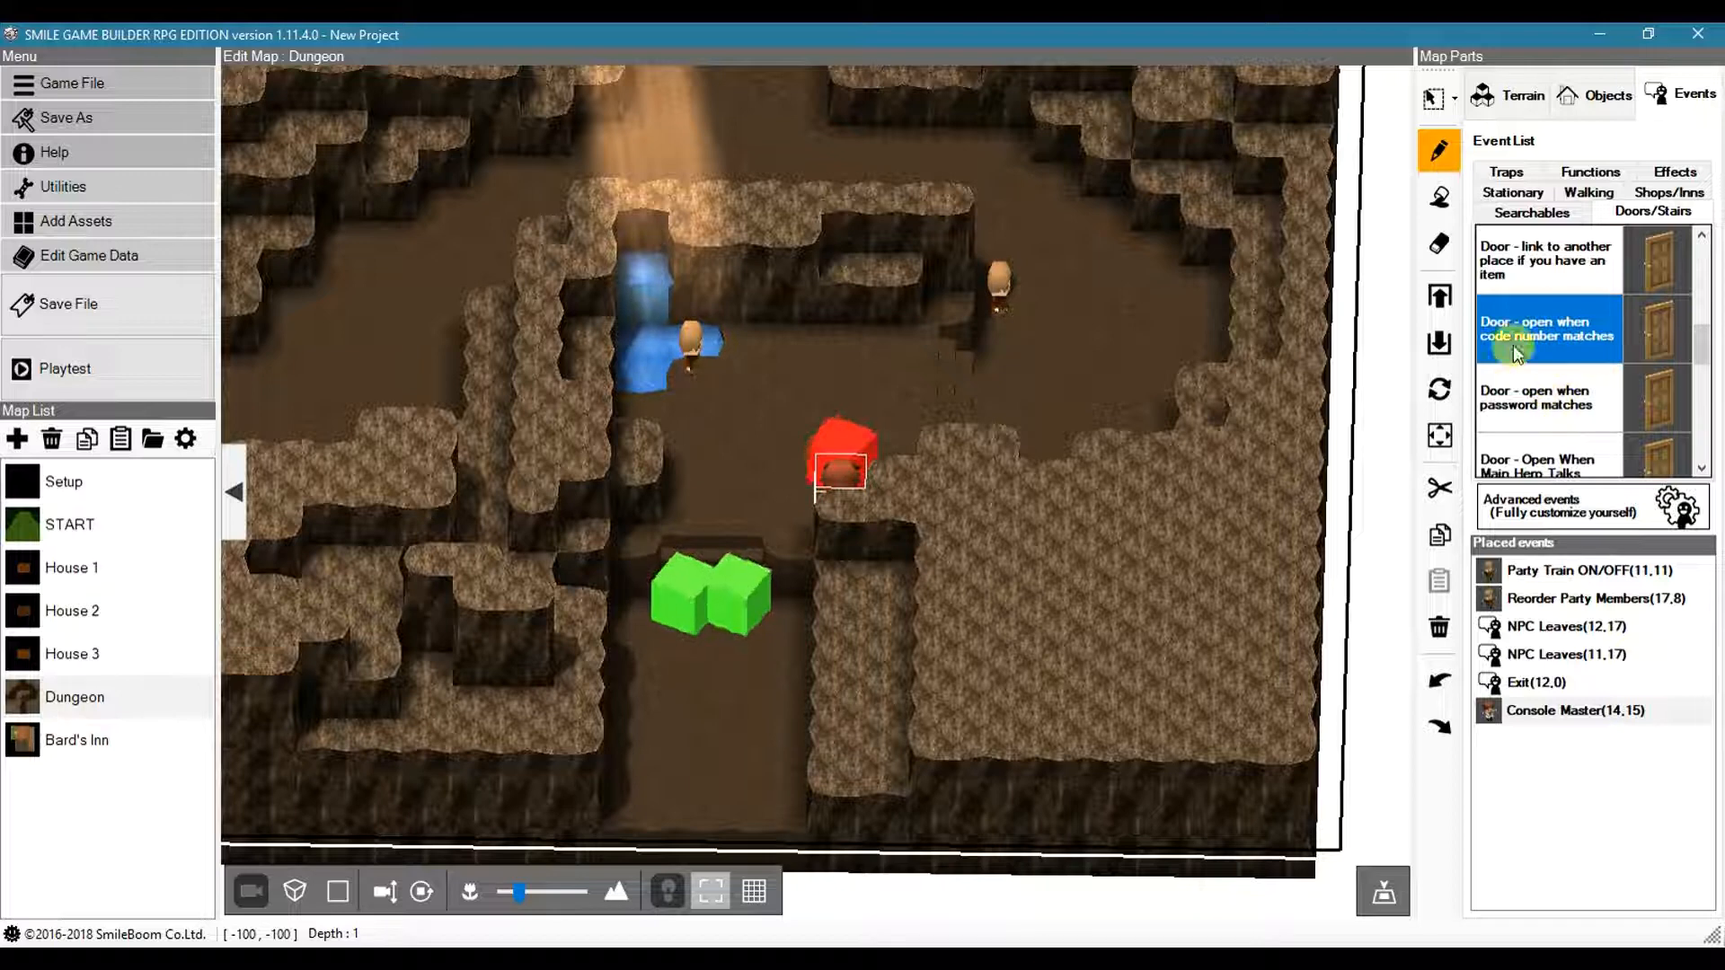
{"action": "left_click", "coordinate": [1552, 413]}
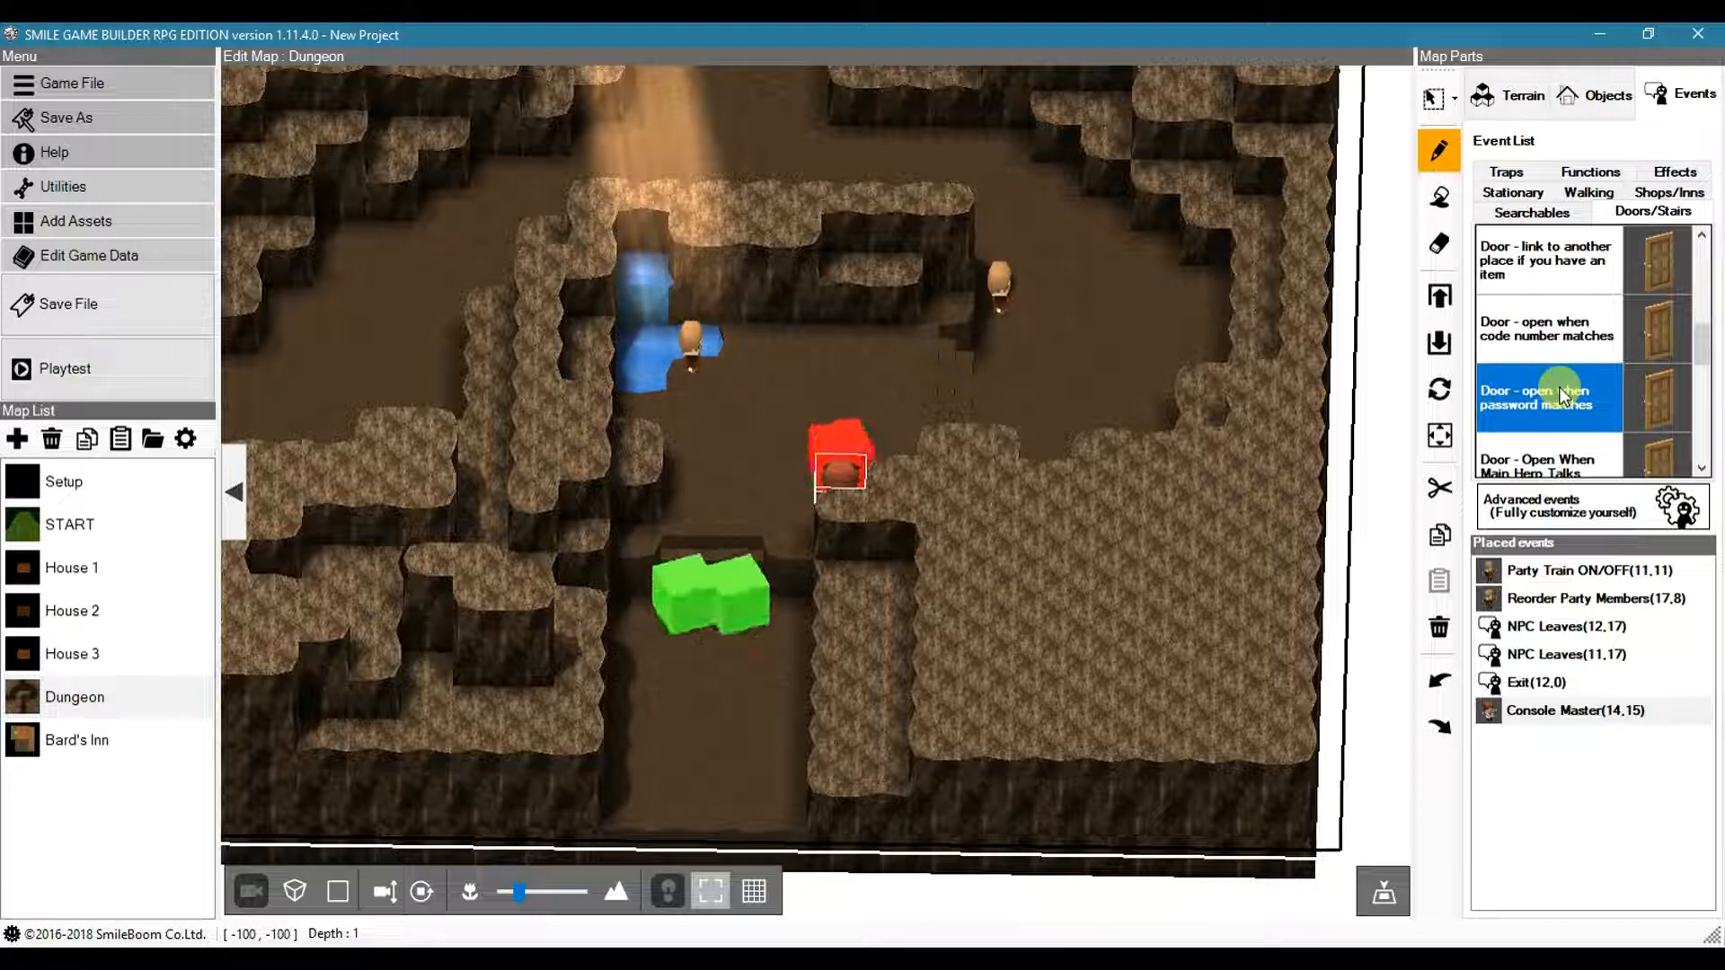
{"action": "left_click", "coordinate": [1103, 375]}
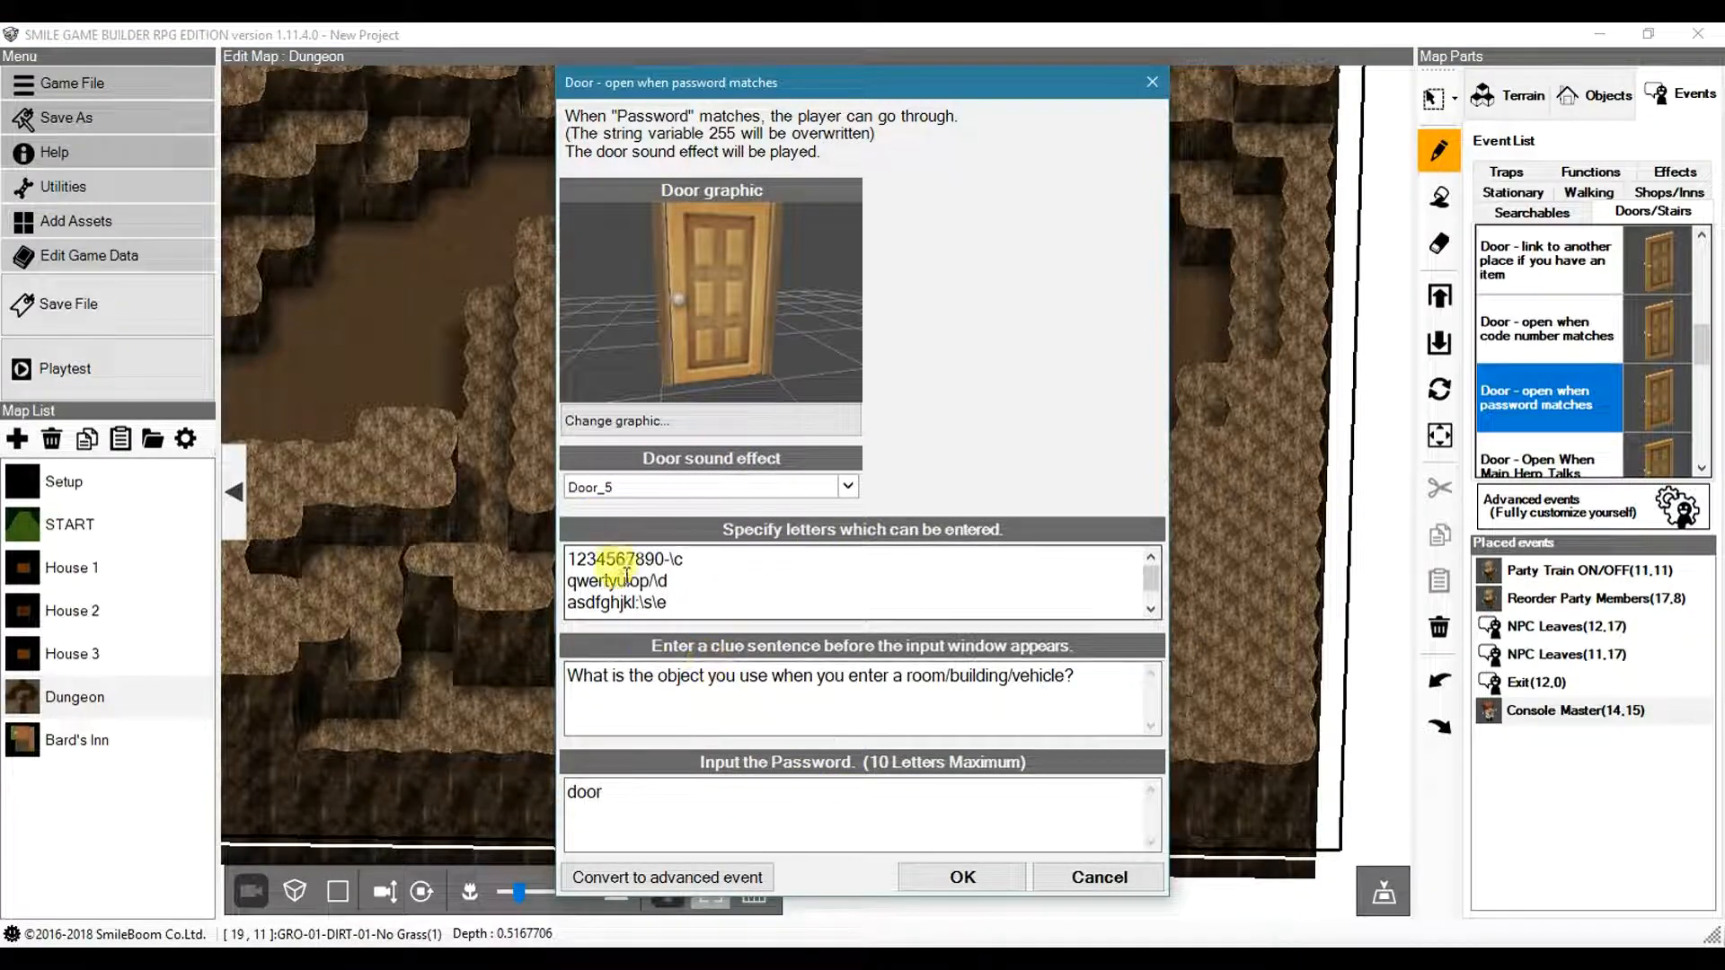
{"action": "left_click", "coordinate": [1000, 878]}
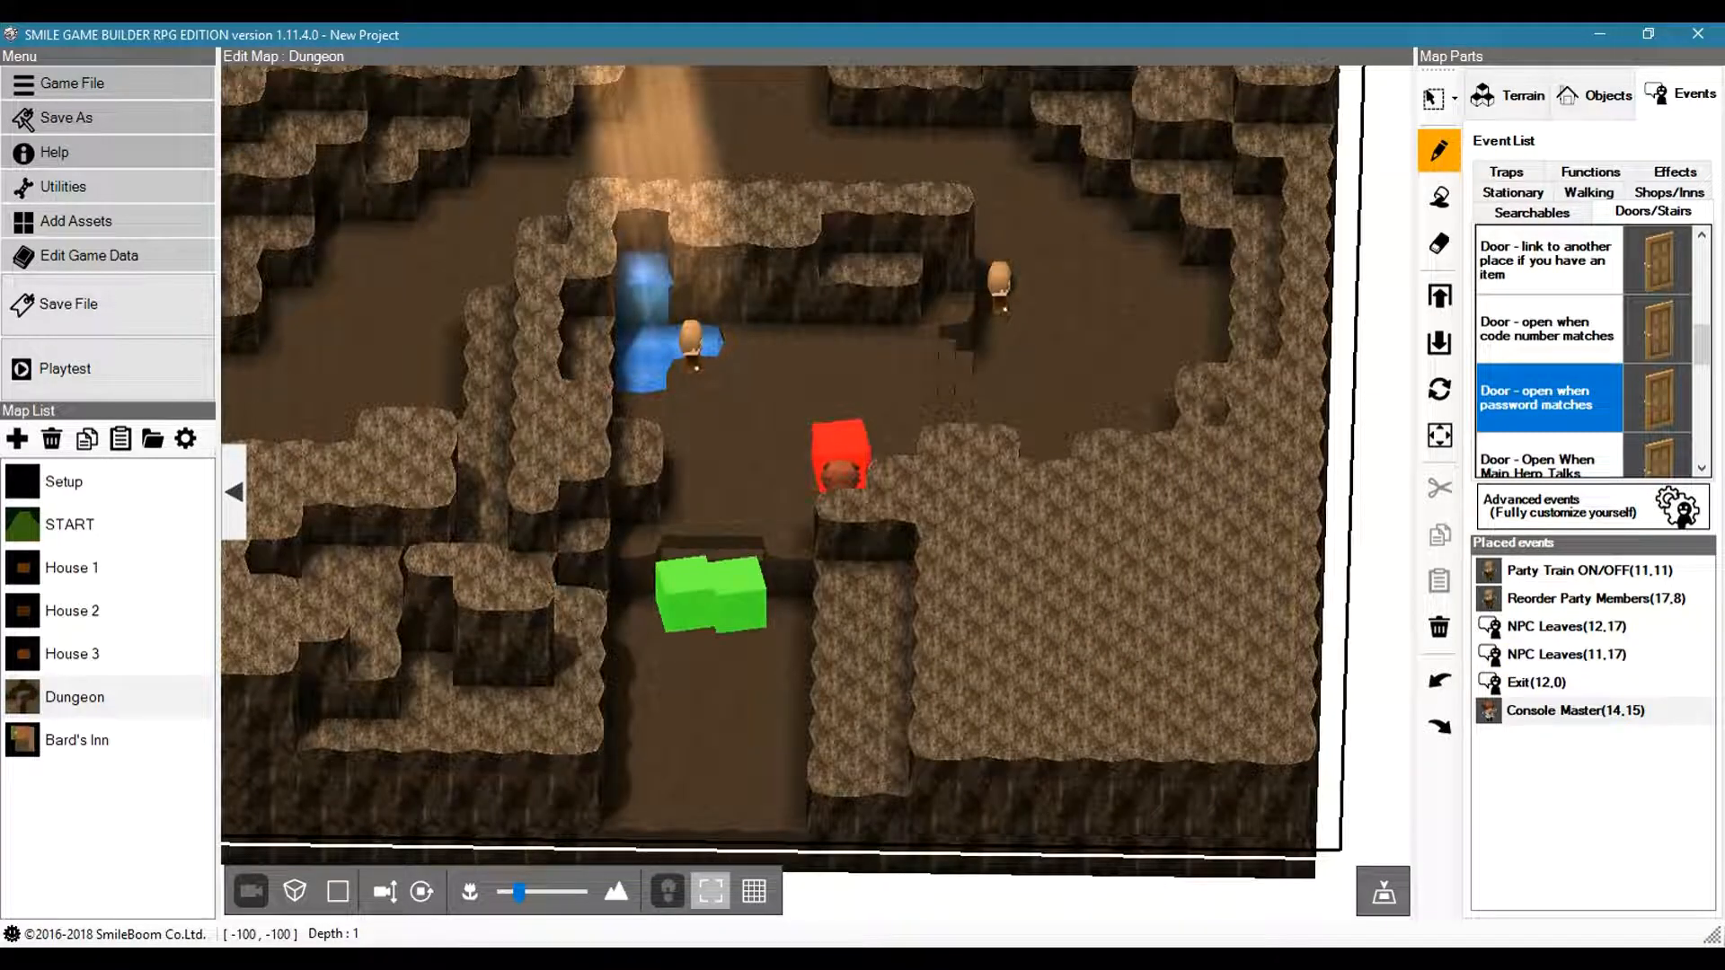
{"action": "left_click", "coordinate": [1530, 212]}
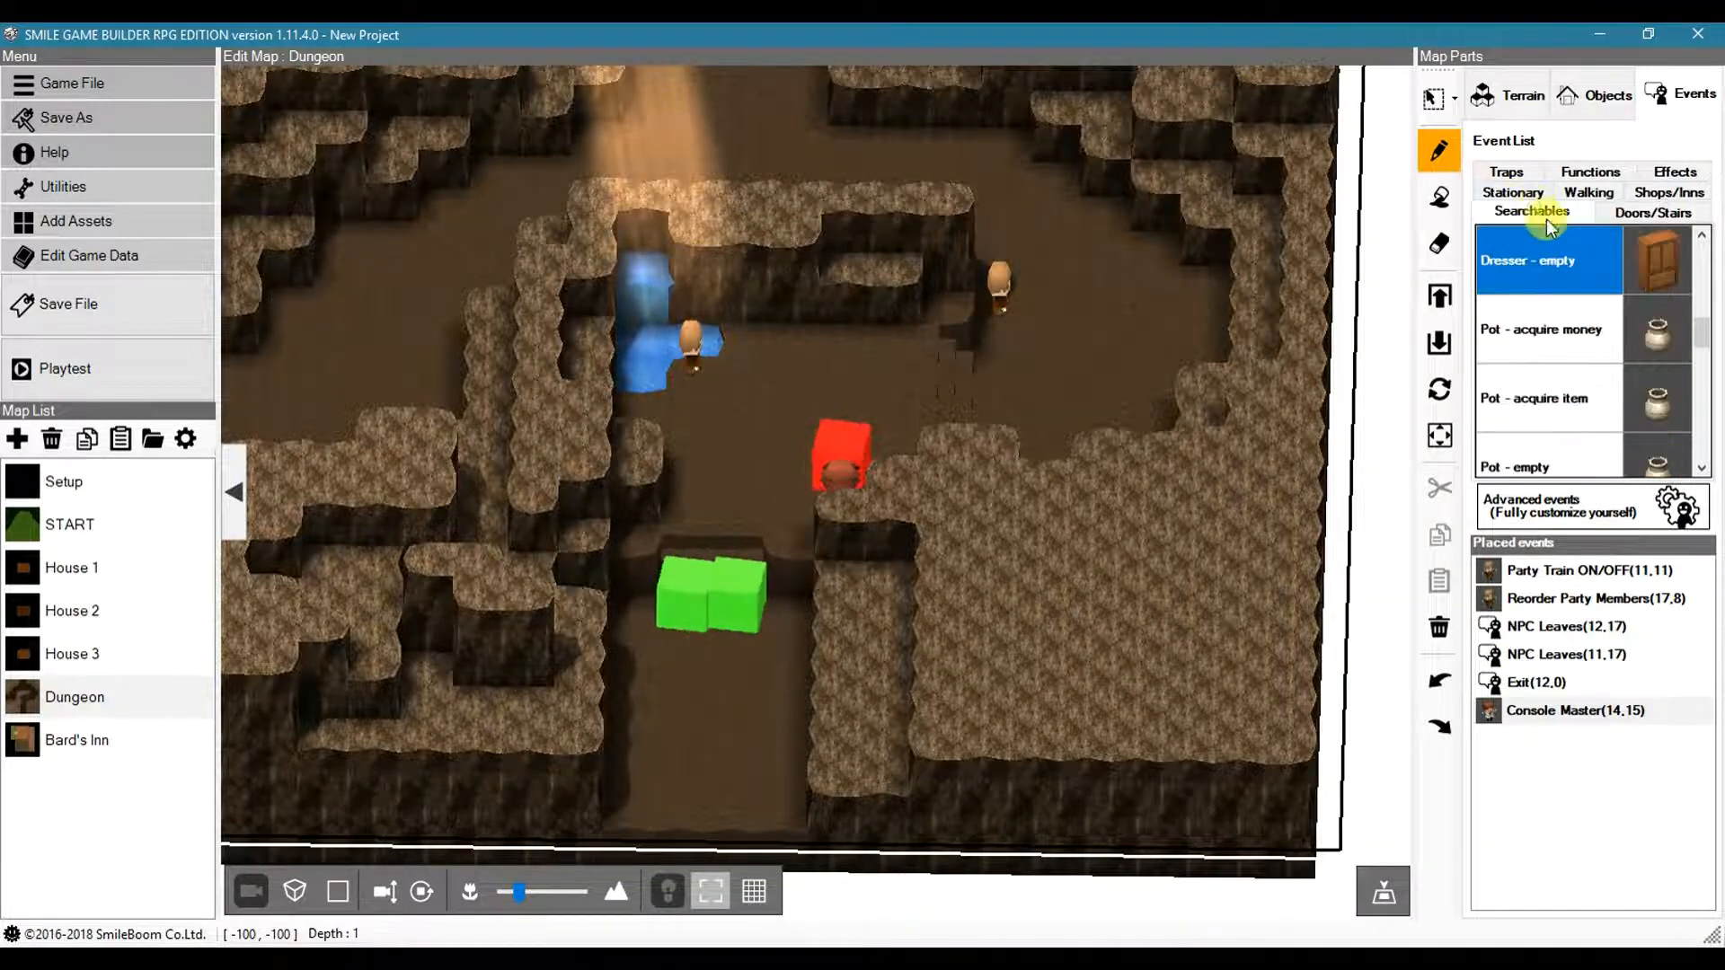
{"action": "left_click_drag", "start_coordinate": [1703, 337], "coordinate": [1707, 463]}
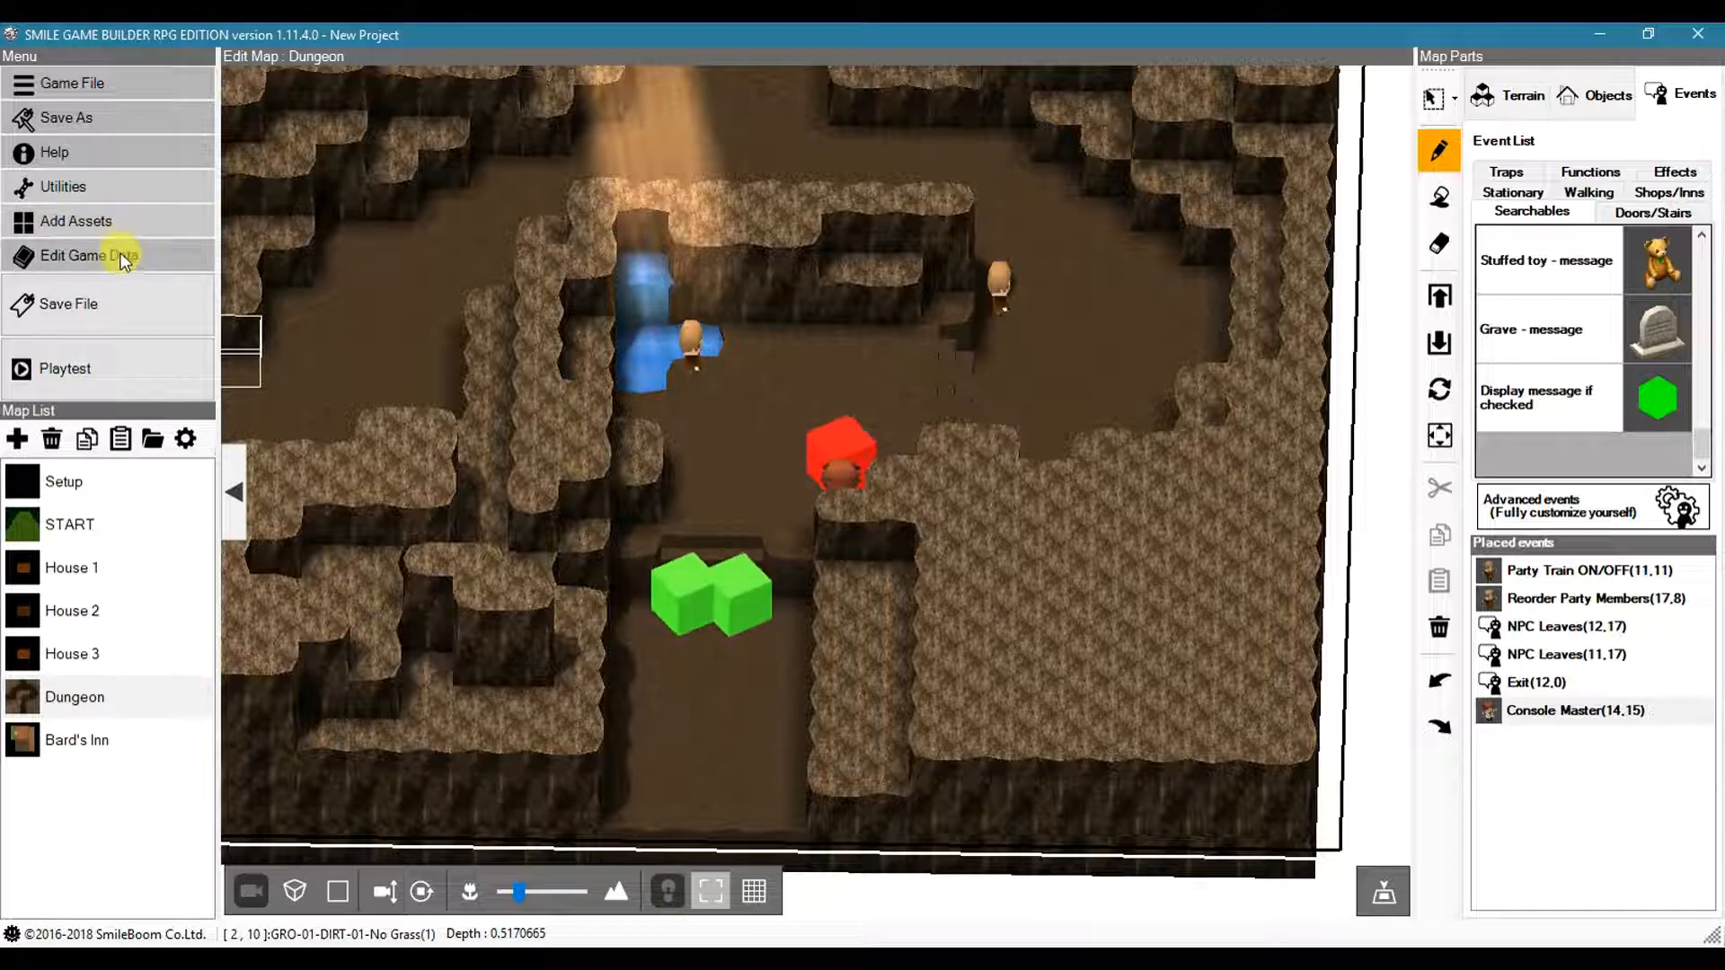
- Open the Shake n Flash Effect common event from the game data and check its trigger, "No trigger (Execute from another event)"
{"action": "left_click", "coordinate": [117, 257]}
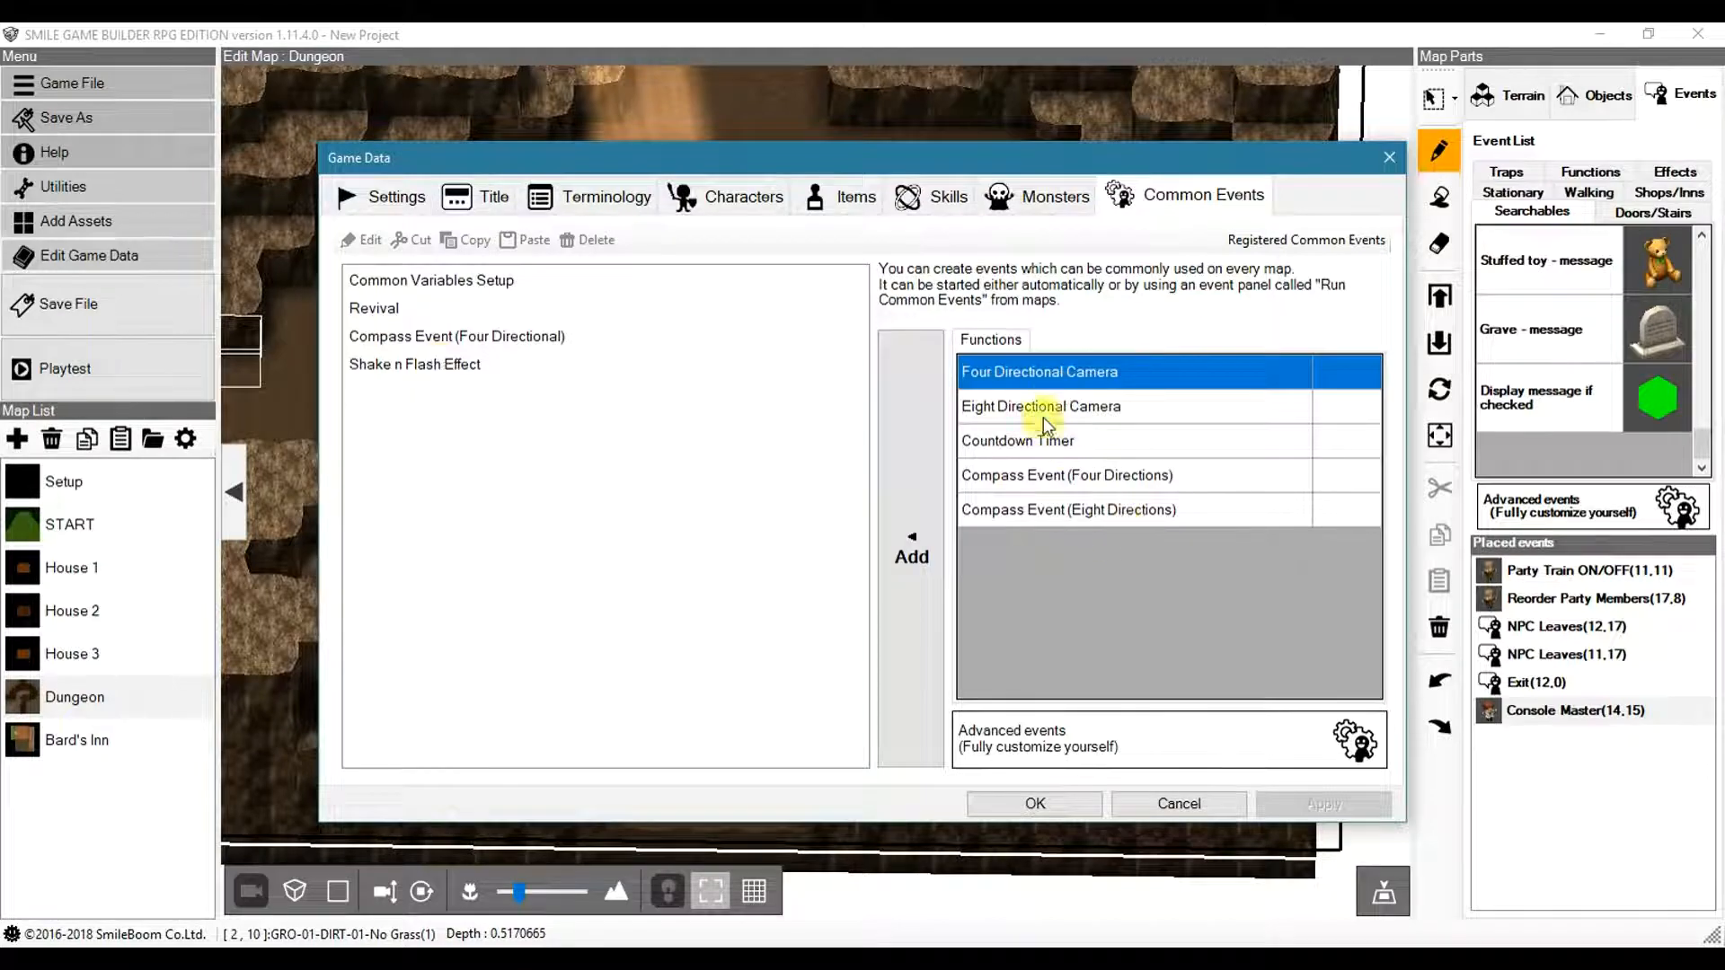
{"action": "left_click", "coordinate": [1020, 729]}
{"action": "double_click", "coordinate": [431, 363]}
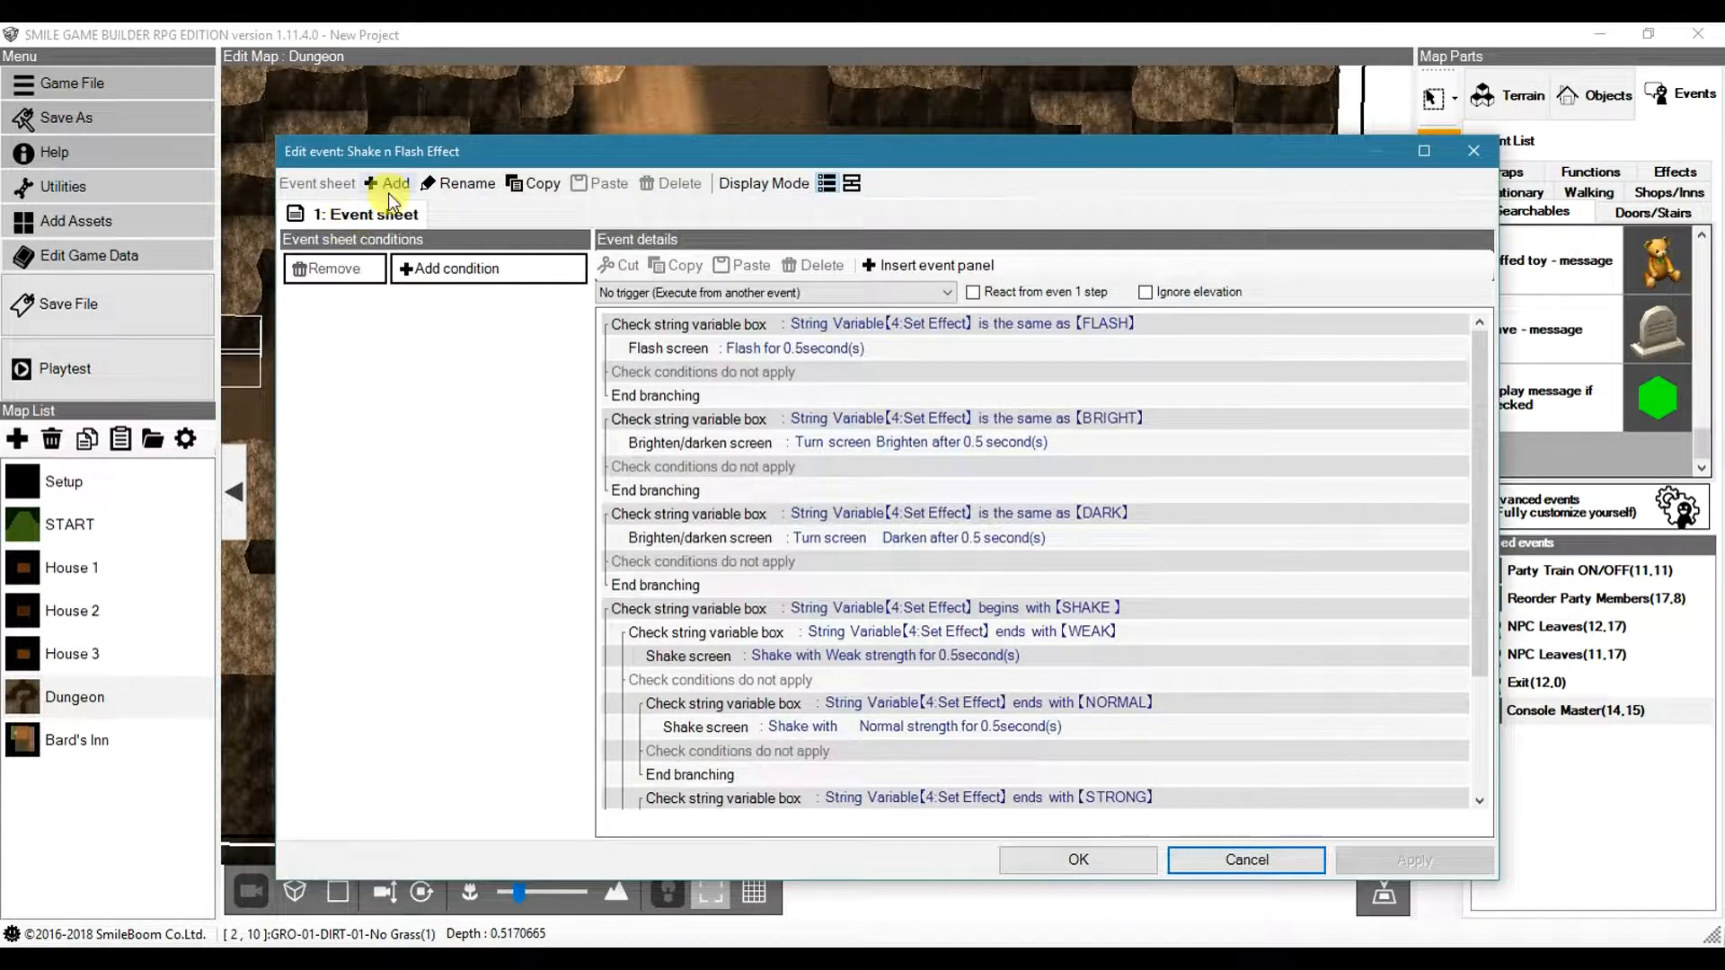
{"action": "left_click", "coordinate": [607, 298]}
{"action": "left_click", "coordinate": [609, 323]}
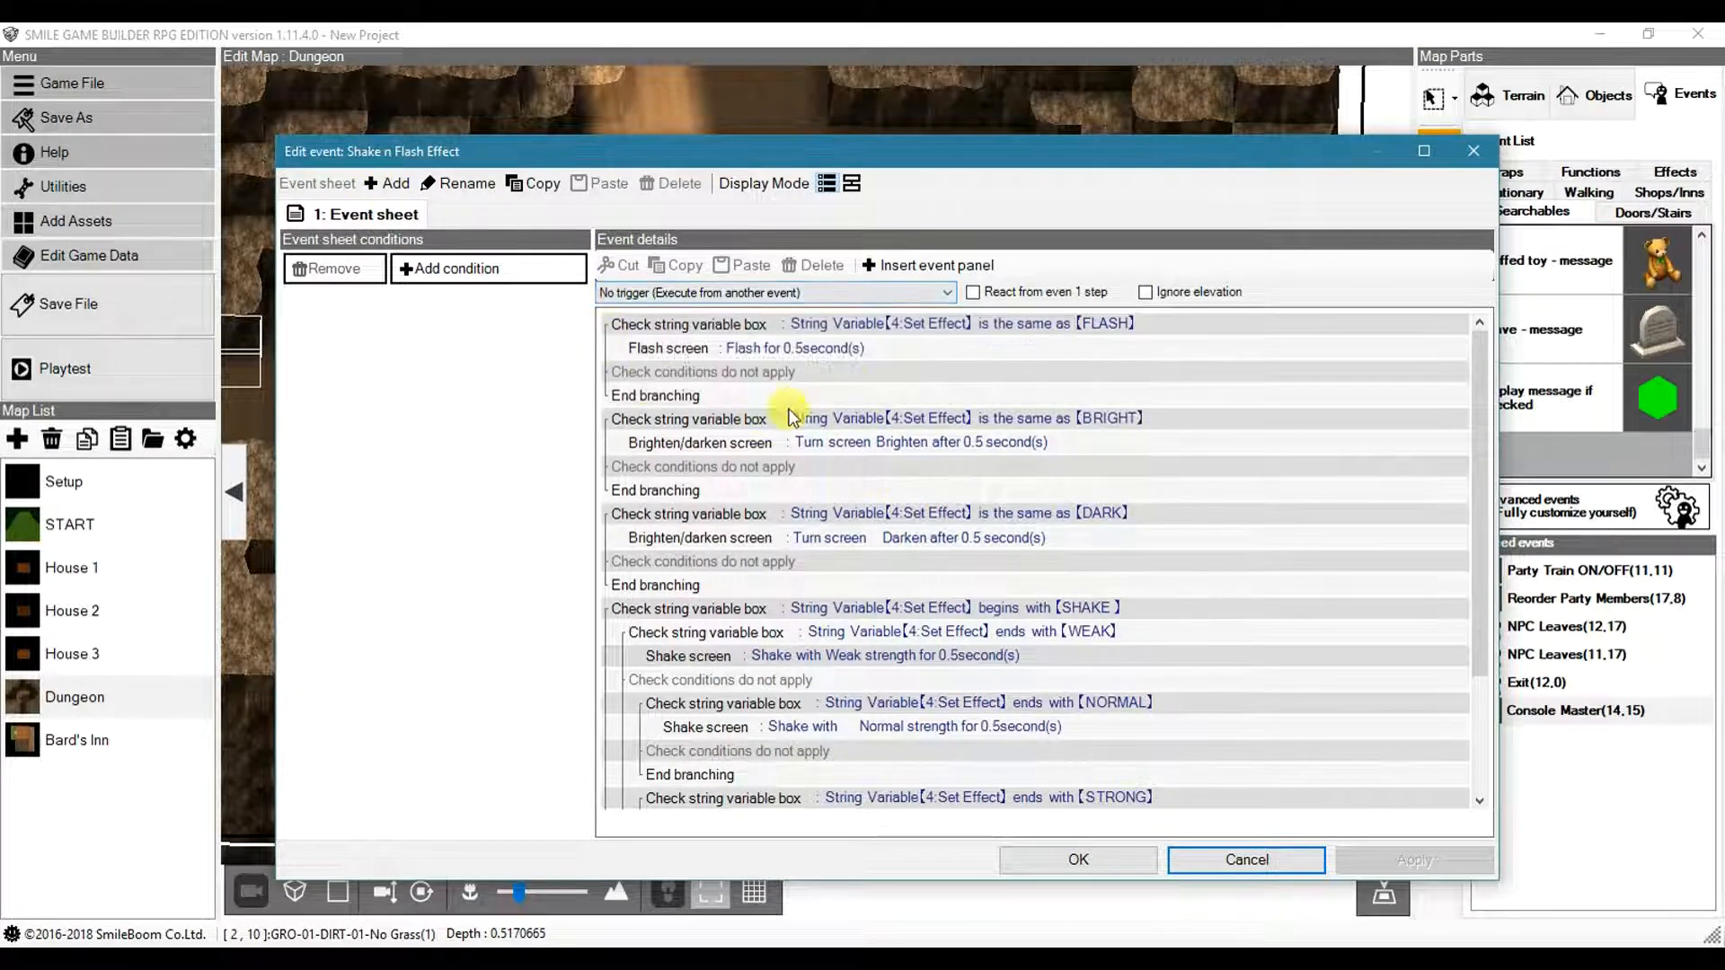
- Review the FLASH branch of the event sheet and inspect the settings of its string variable check
{"action": "left_click", "coordinate": [807, 322]}
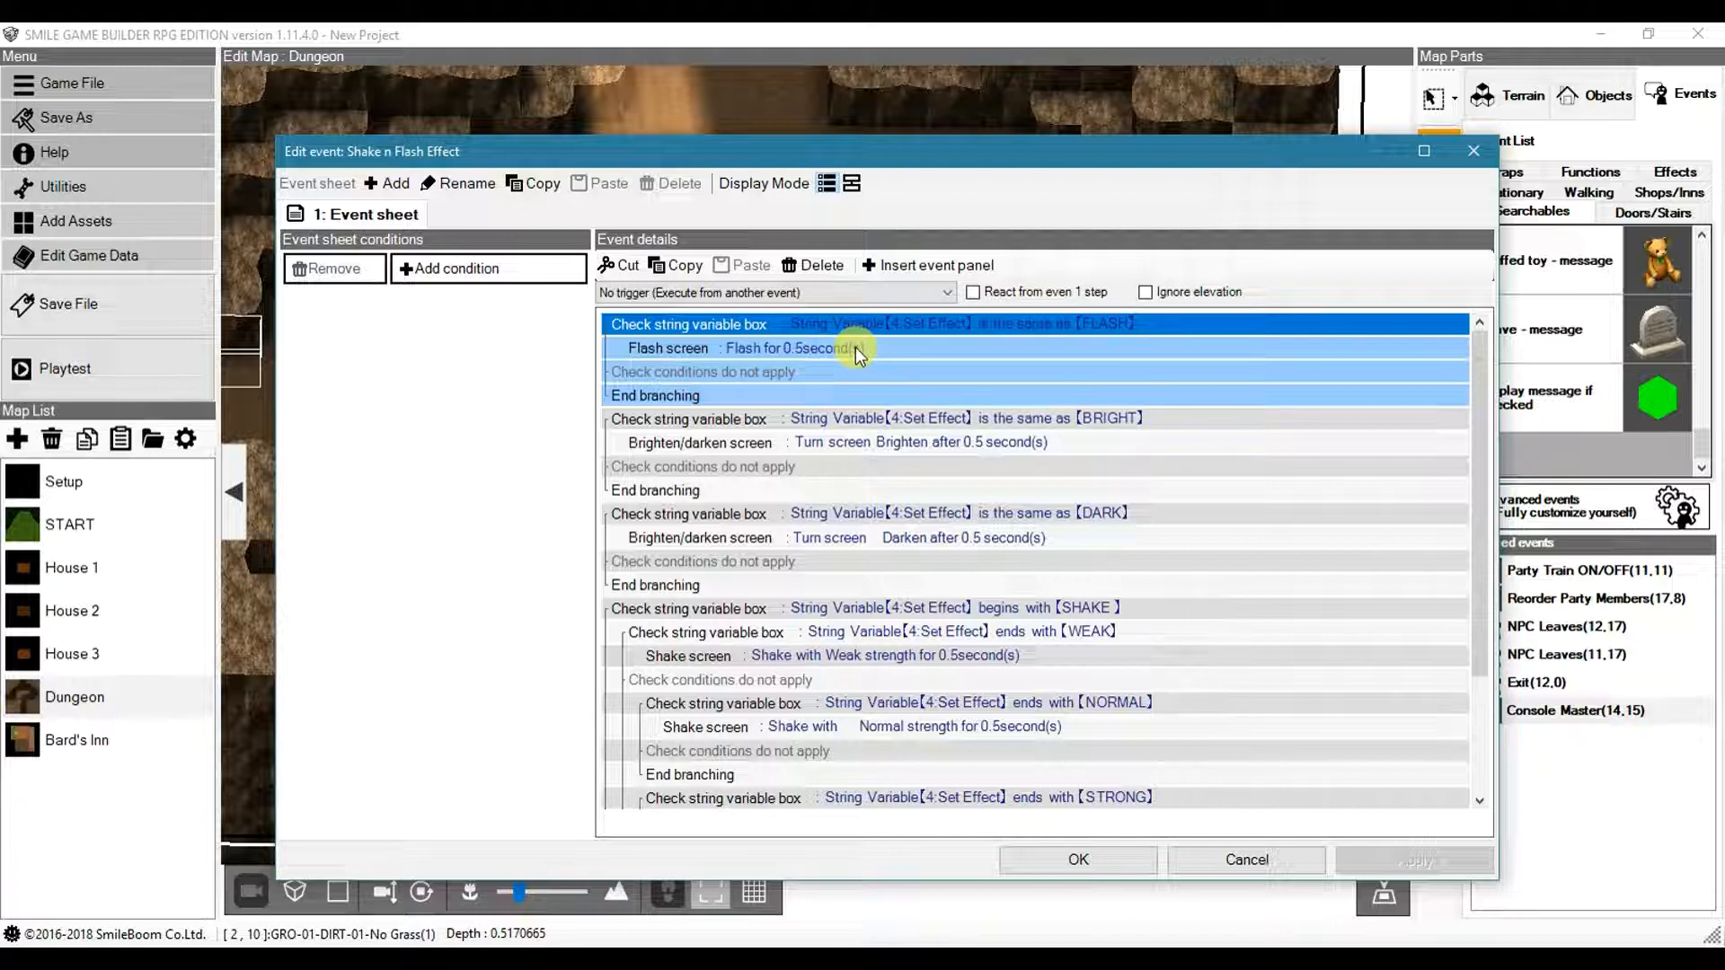
{"action": "scroll", "coordinate": [858, 350], "scroll_direction": "down", "scroll_amount": 1}
{"action": "scroll", "coordinate": [863, 345], "scroll_direction": "up", "scroll_amount": 1}
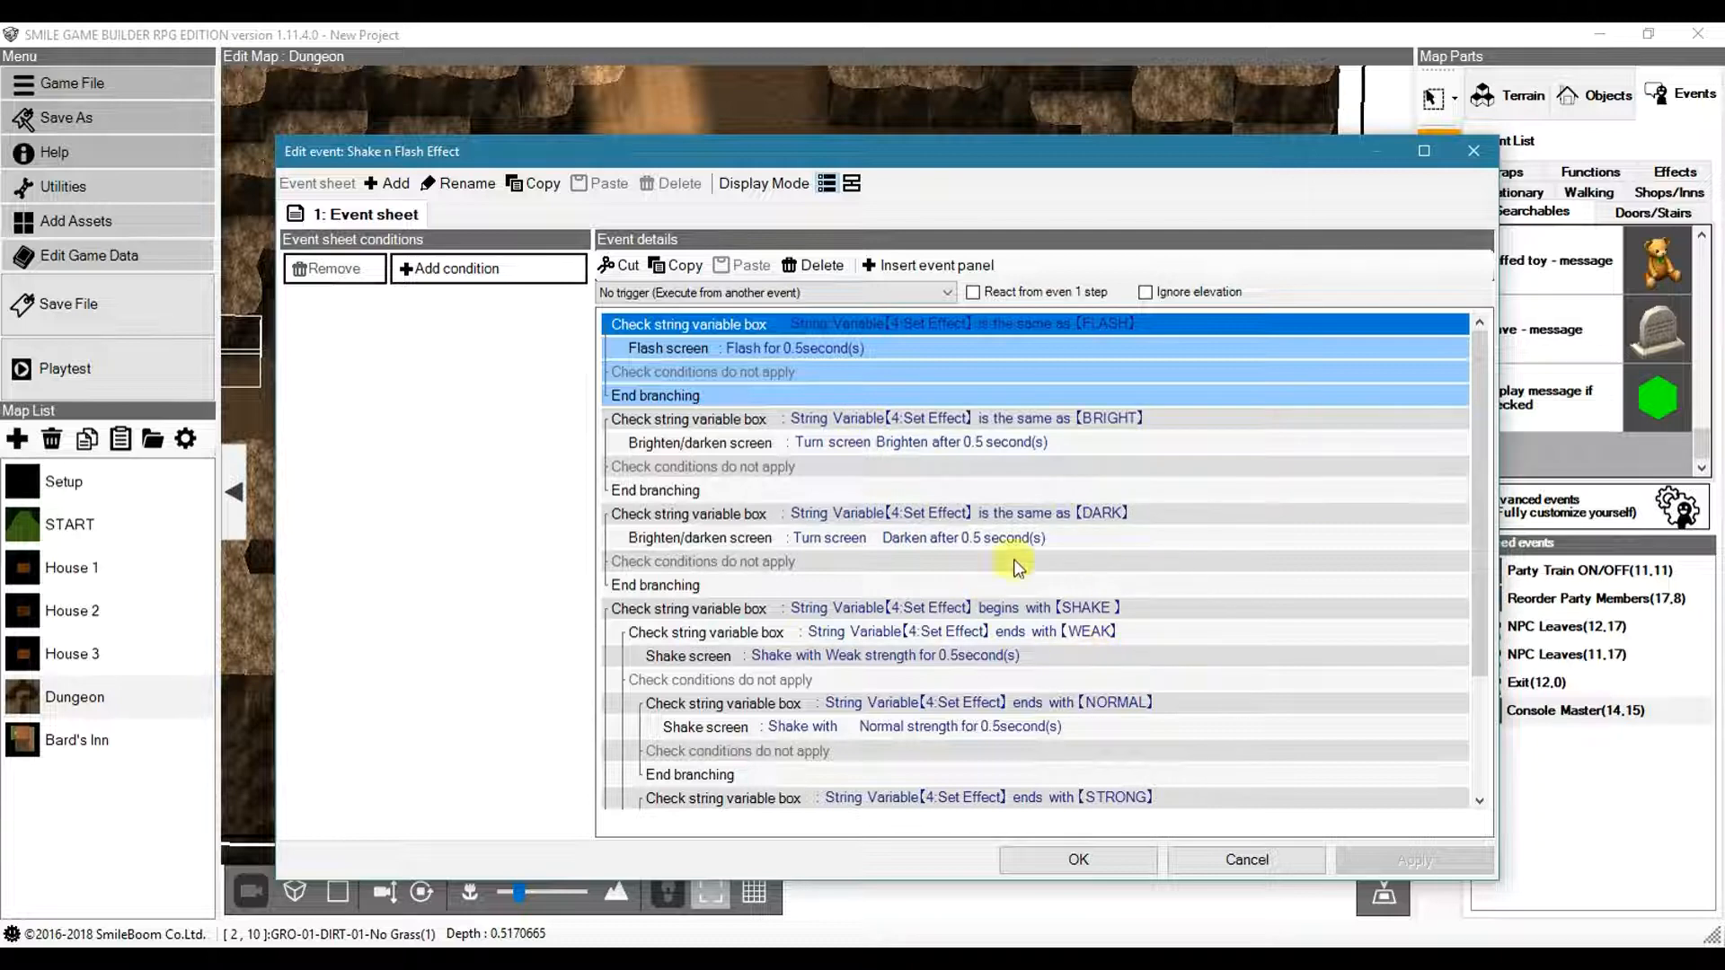
{"action": "left_click", "coordinate": [669, 398]}
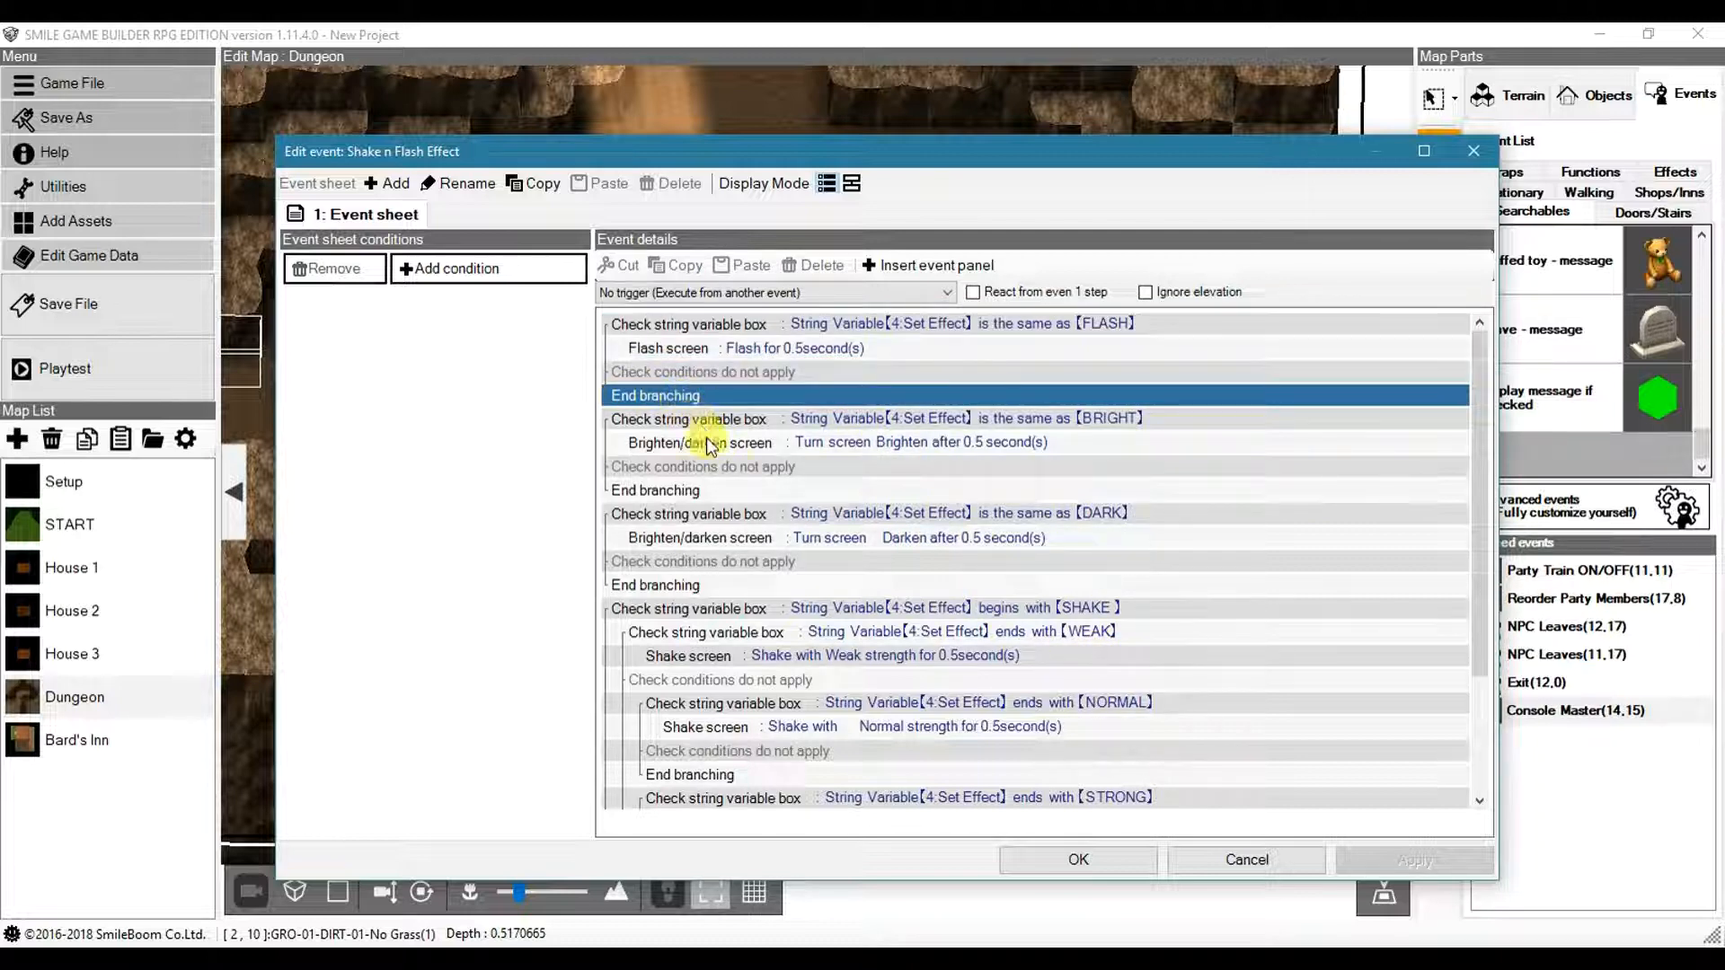
{"action": "scroll", "coordinate": [907, 706], "scroll_direction": "down", "scroll_amount": 1}
{"action": "scroll", "coordinate": [898, 701], "scroll_direction": "up", "scroll_amount": 1}
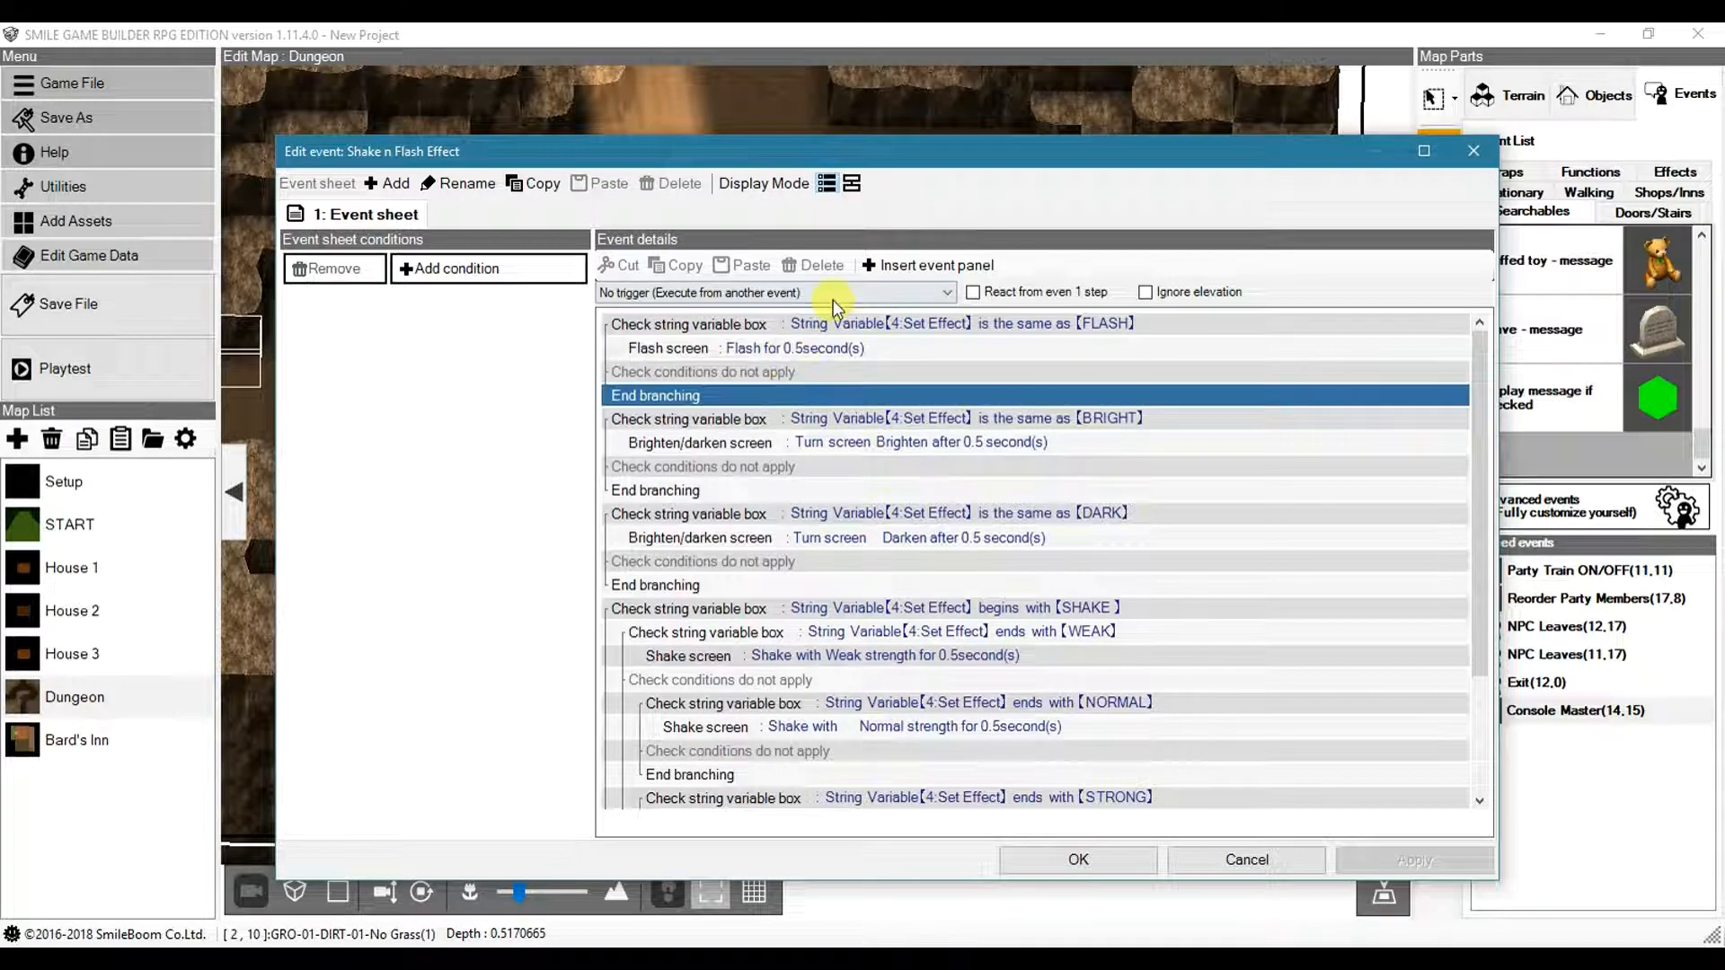
{"action": "left_click", "coordinate": [845, 325]}
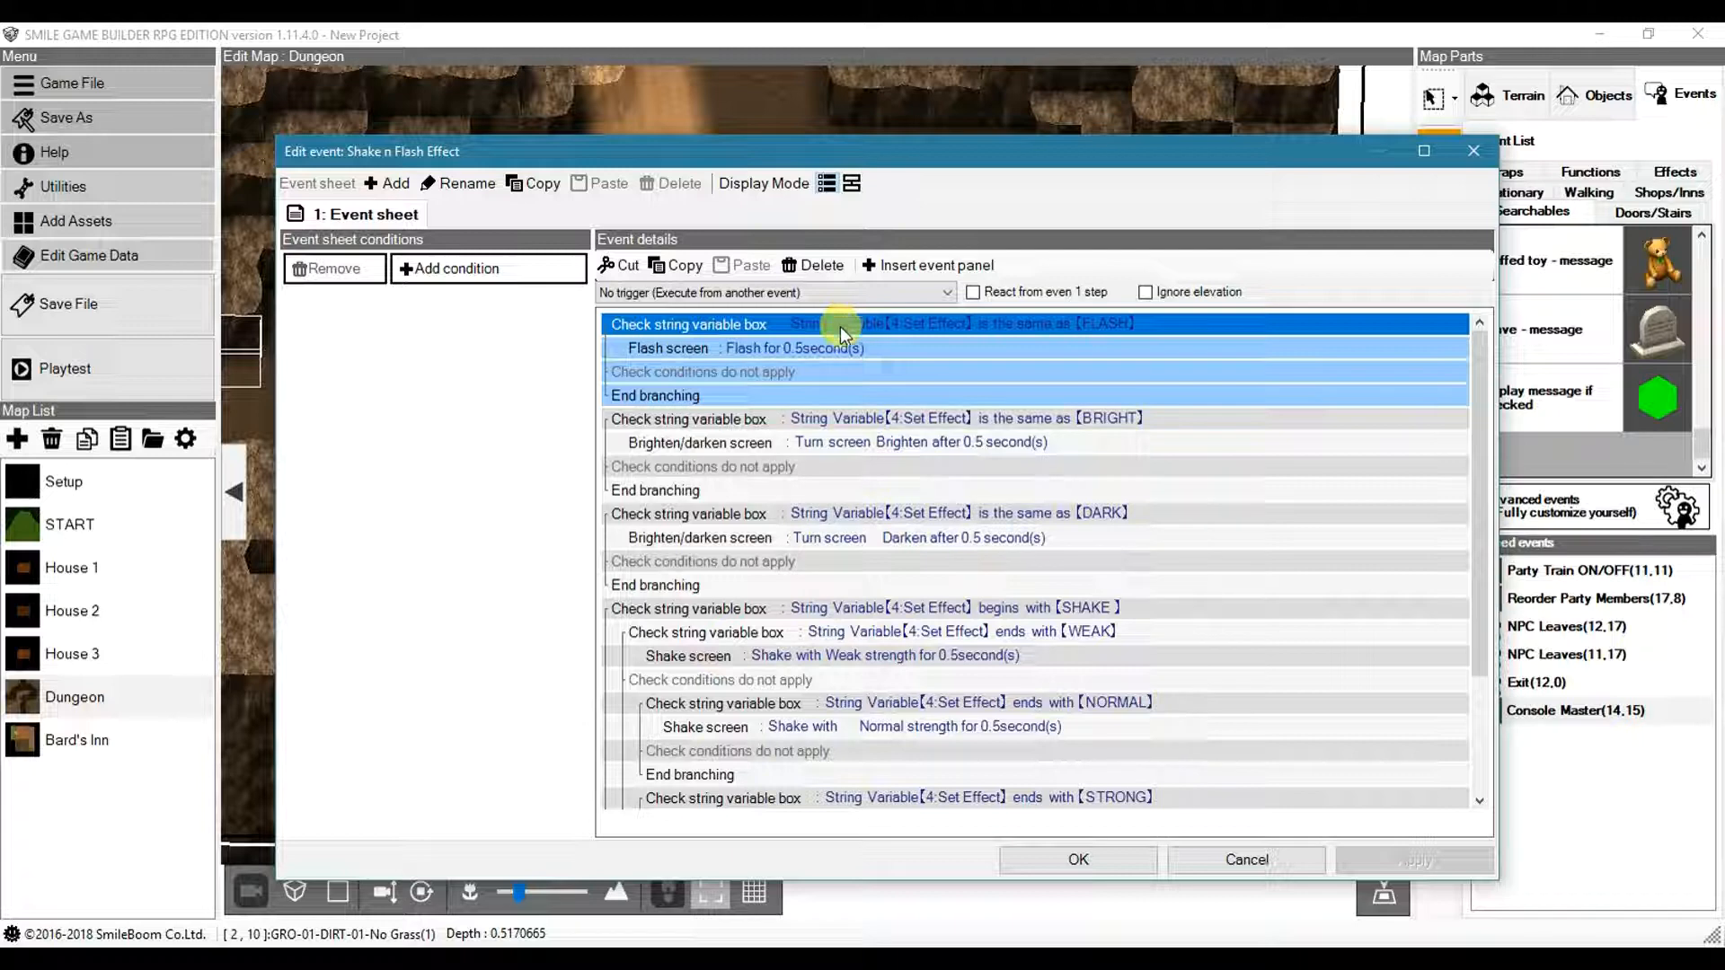
{"action": "double_click", "coordinate": [822, 325]}
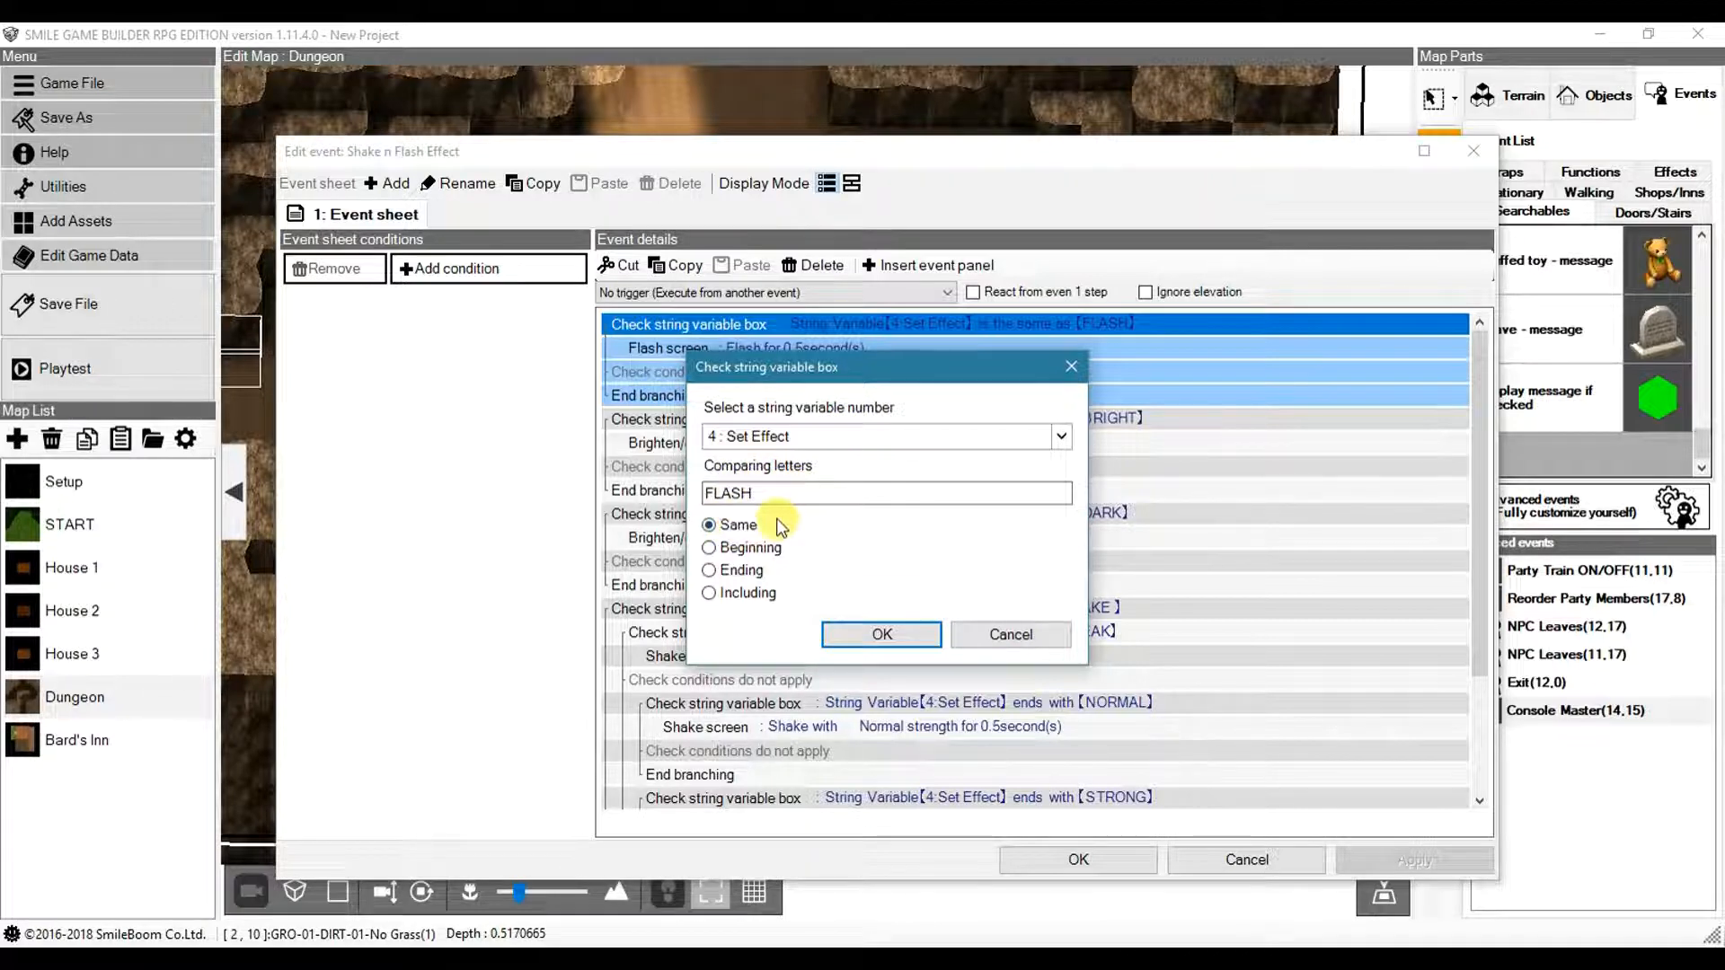
{"action": "left_click", "coordinate": [1010, 634]}
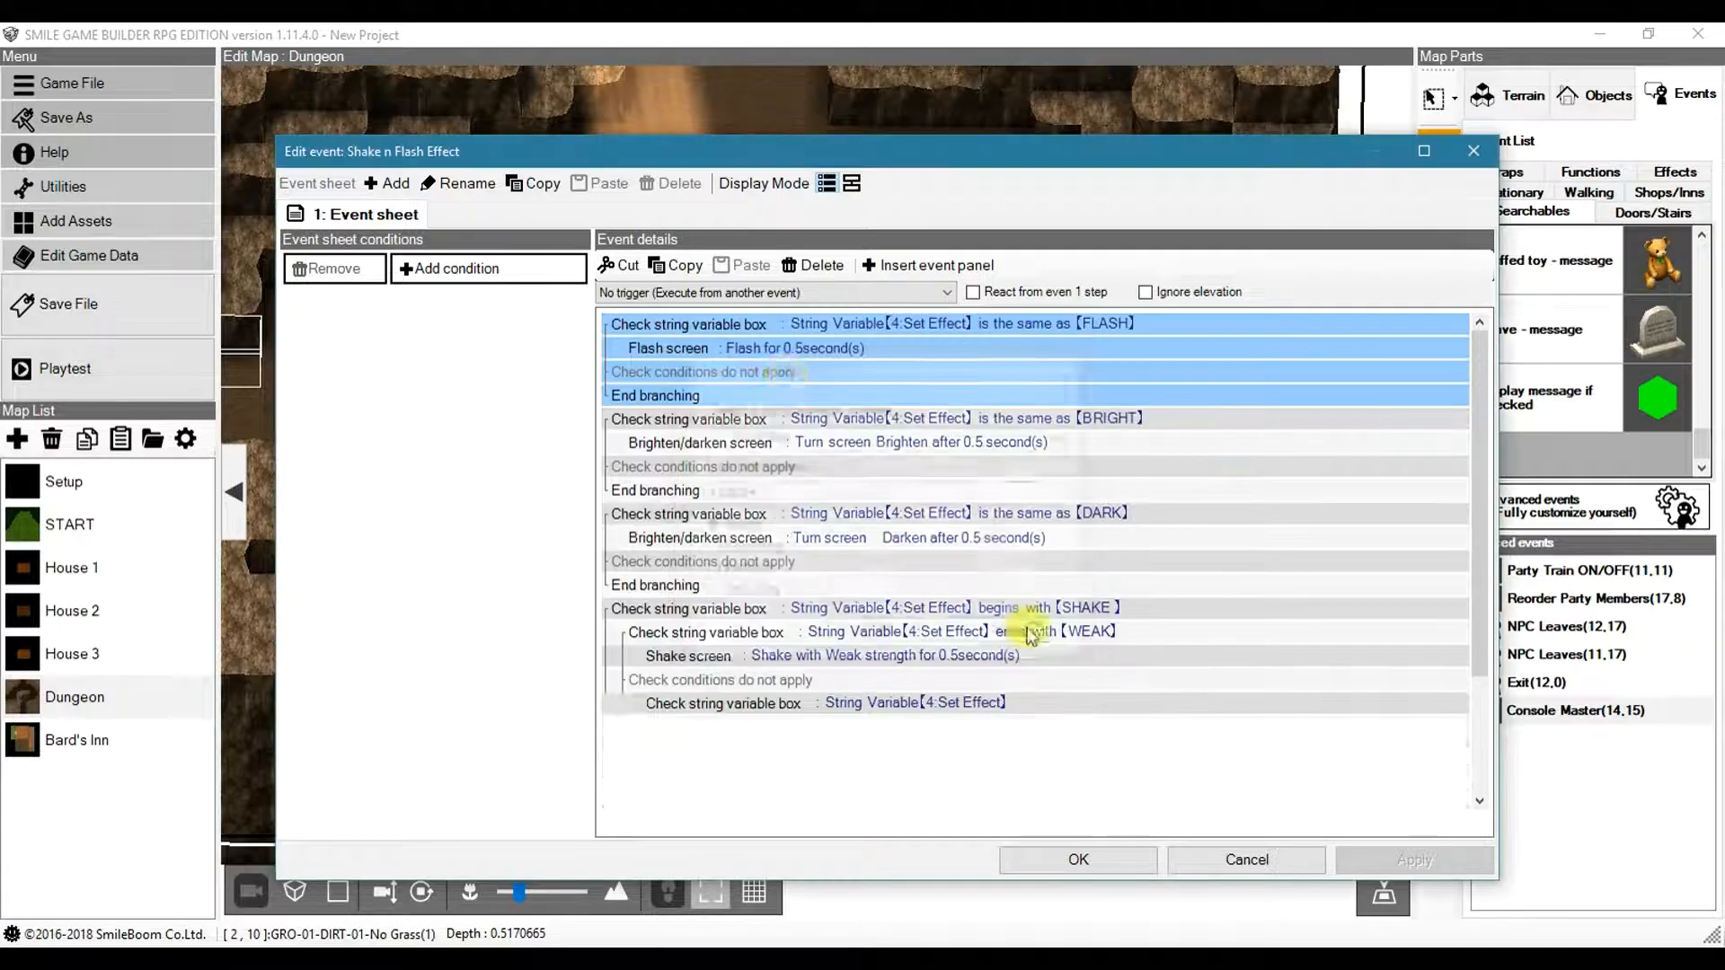
- Inspect the duration setting of the FLASH branch's Flash screen command and view the screen effects available as event panels
{"action": "double_click", "coordinate": [790, 348]}
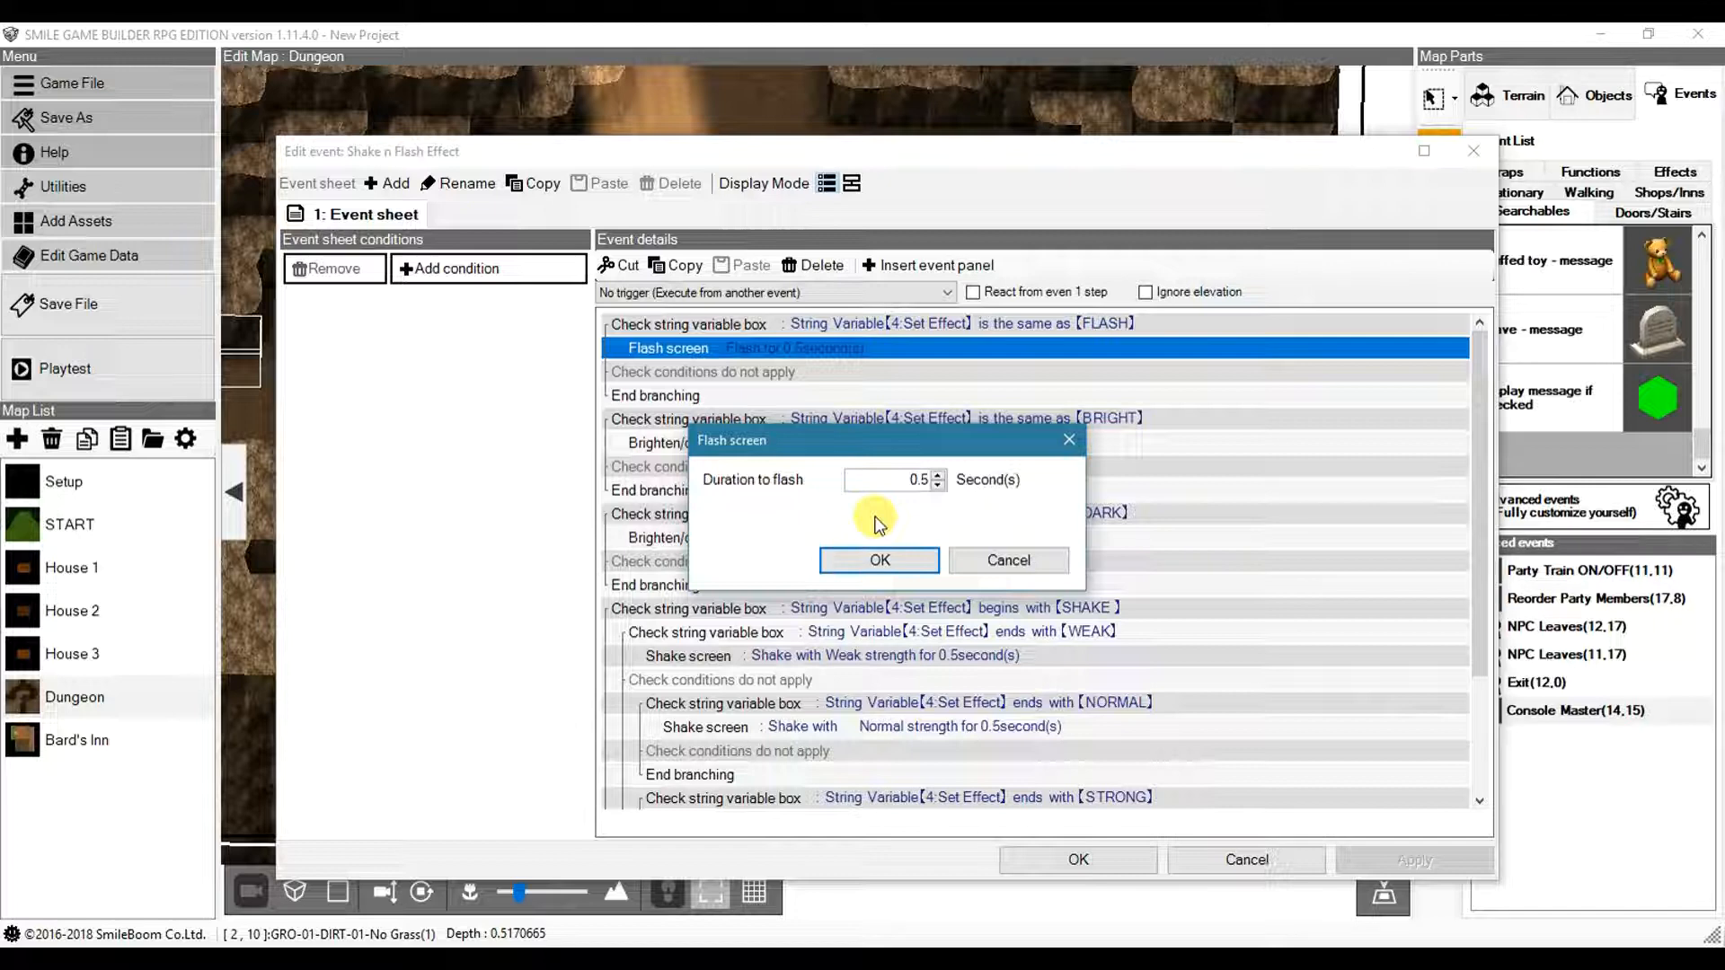
{"action": "left_click", "coordinate": [1024, 561]}
{"action": "left_click", "coordinate": [952, 370]}
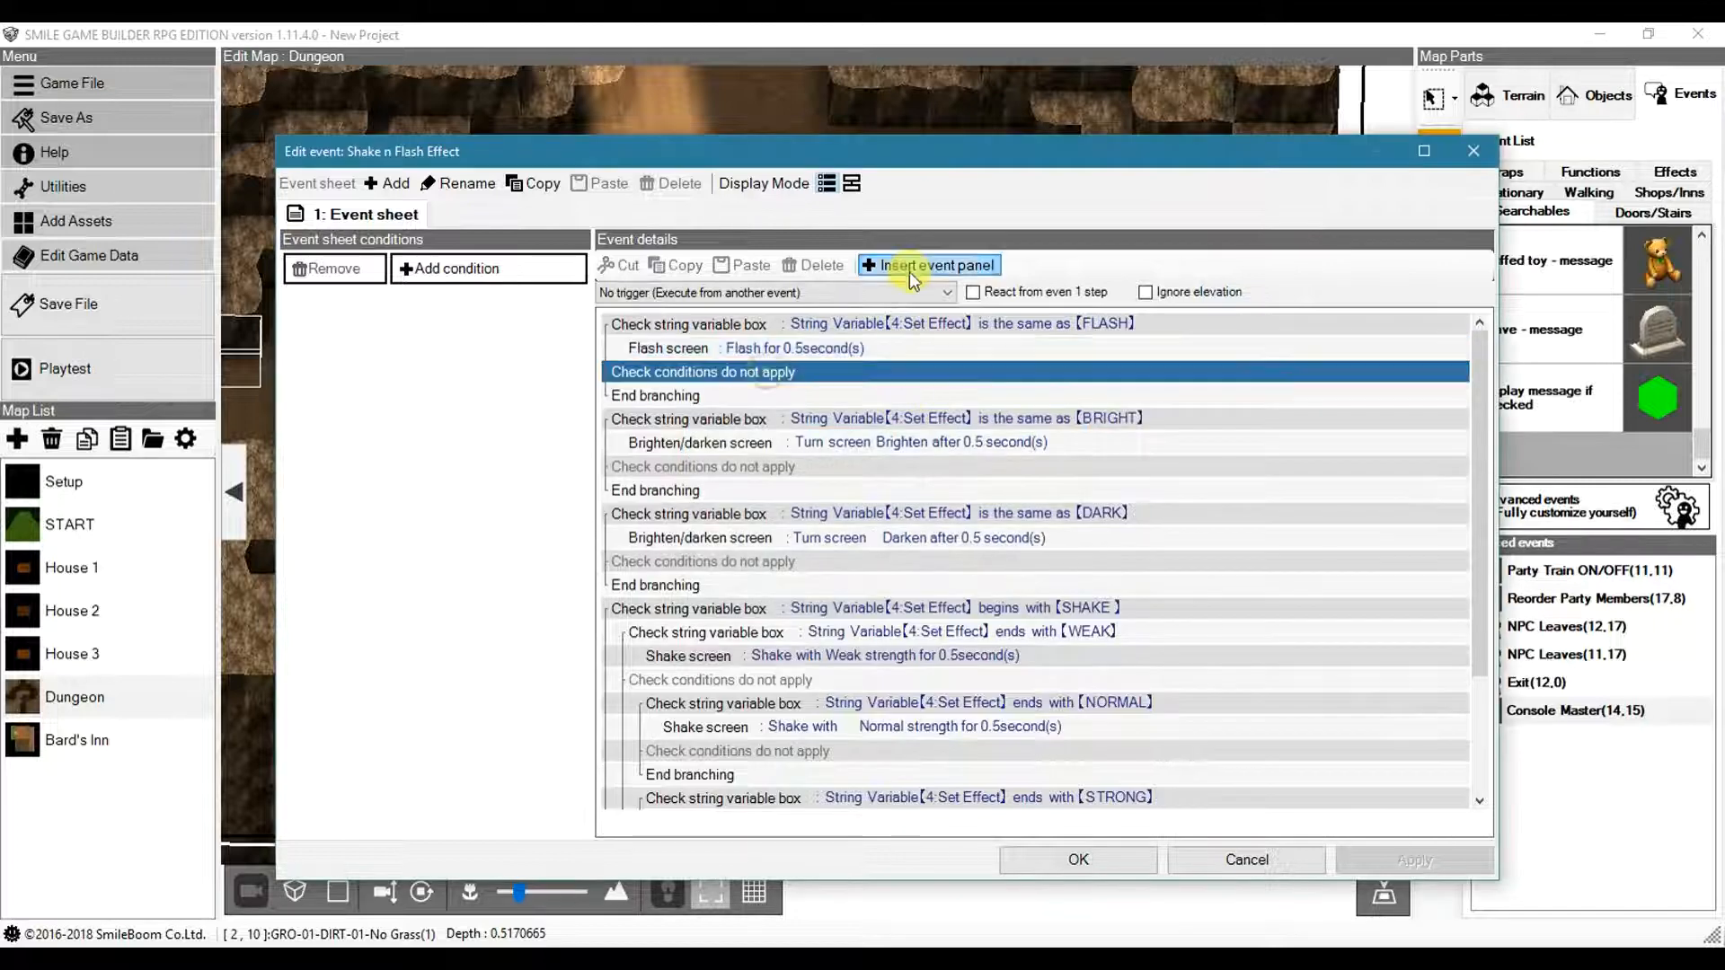
{"action": "left_click", "coordinate": [909, 271]}
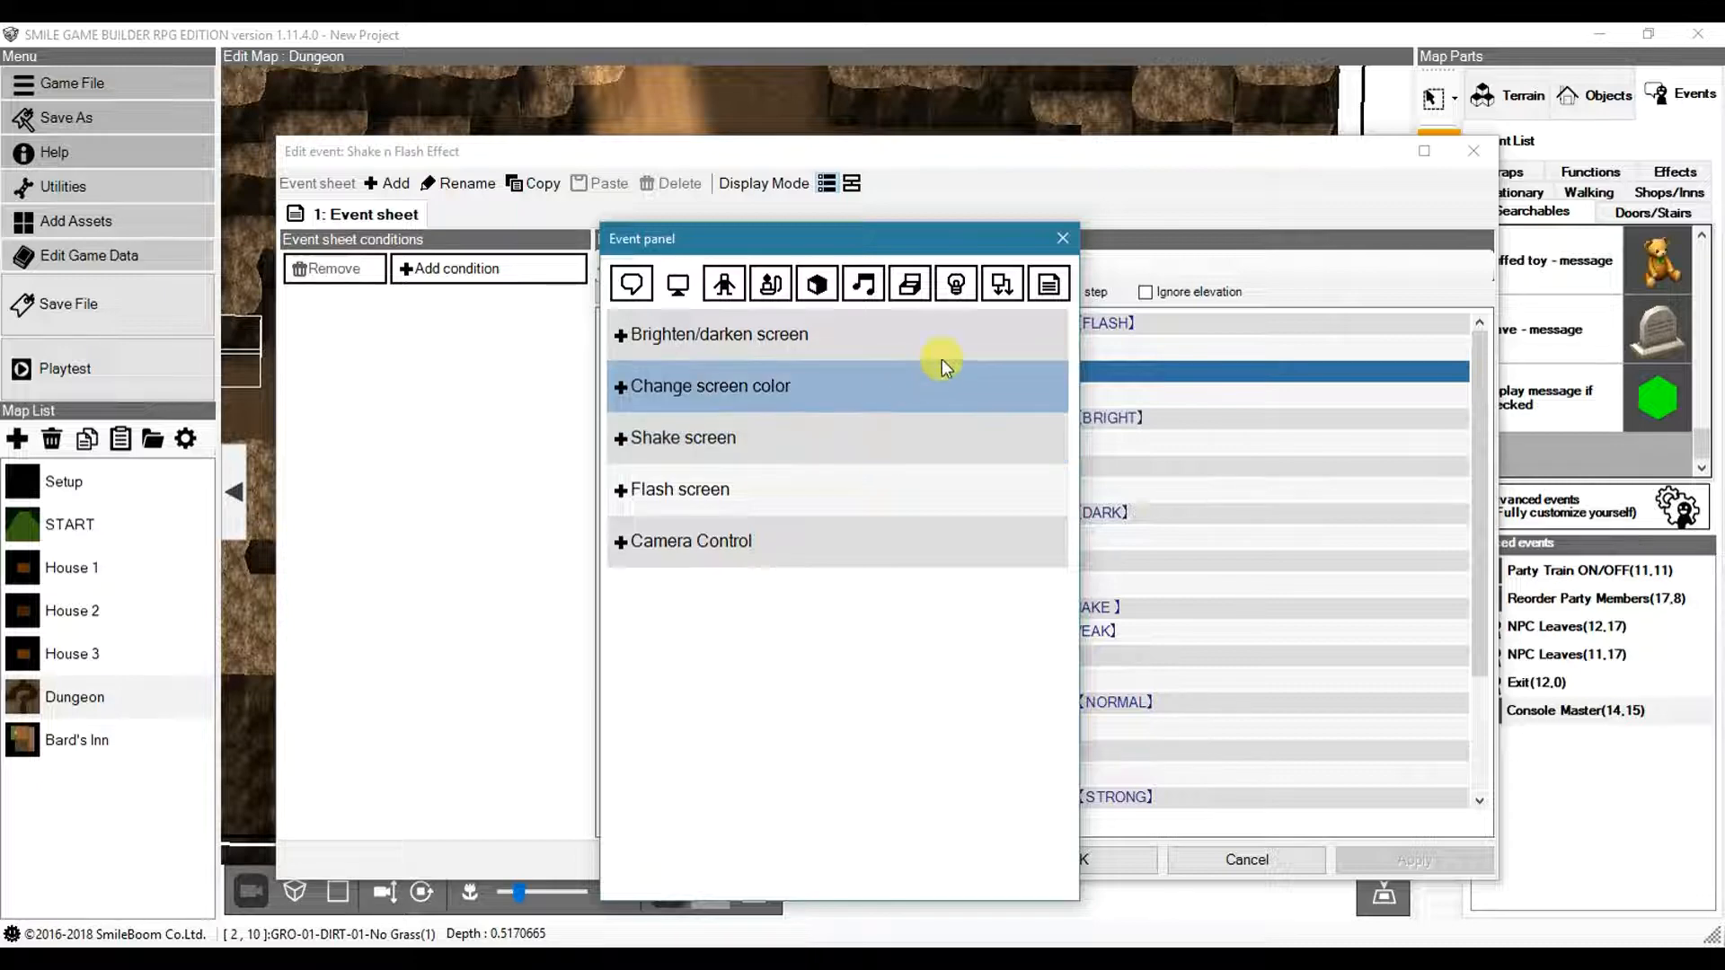
{"action": "left_click", "coordinate": [1058, 237]}
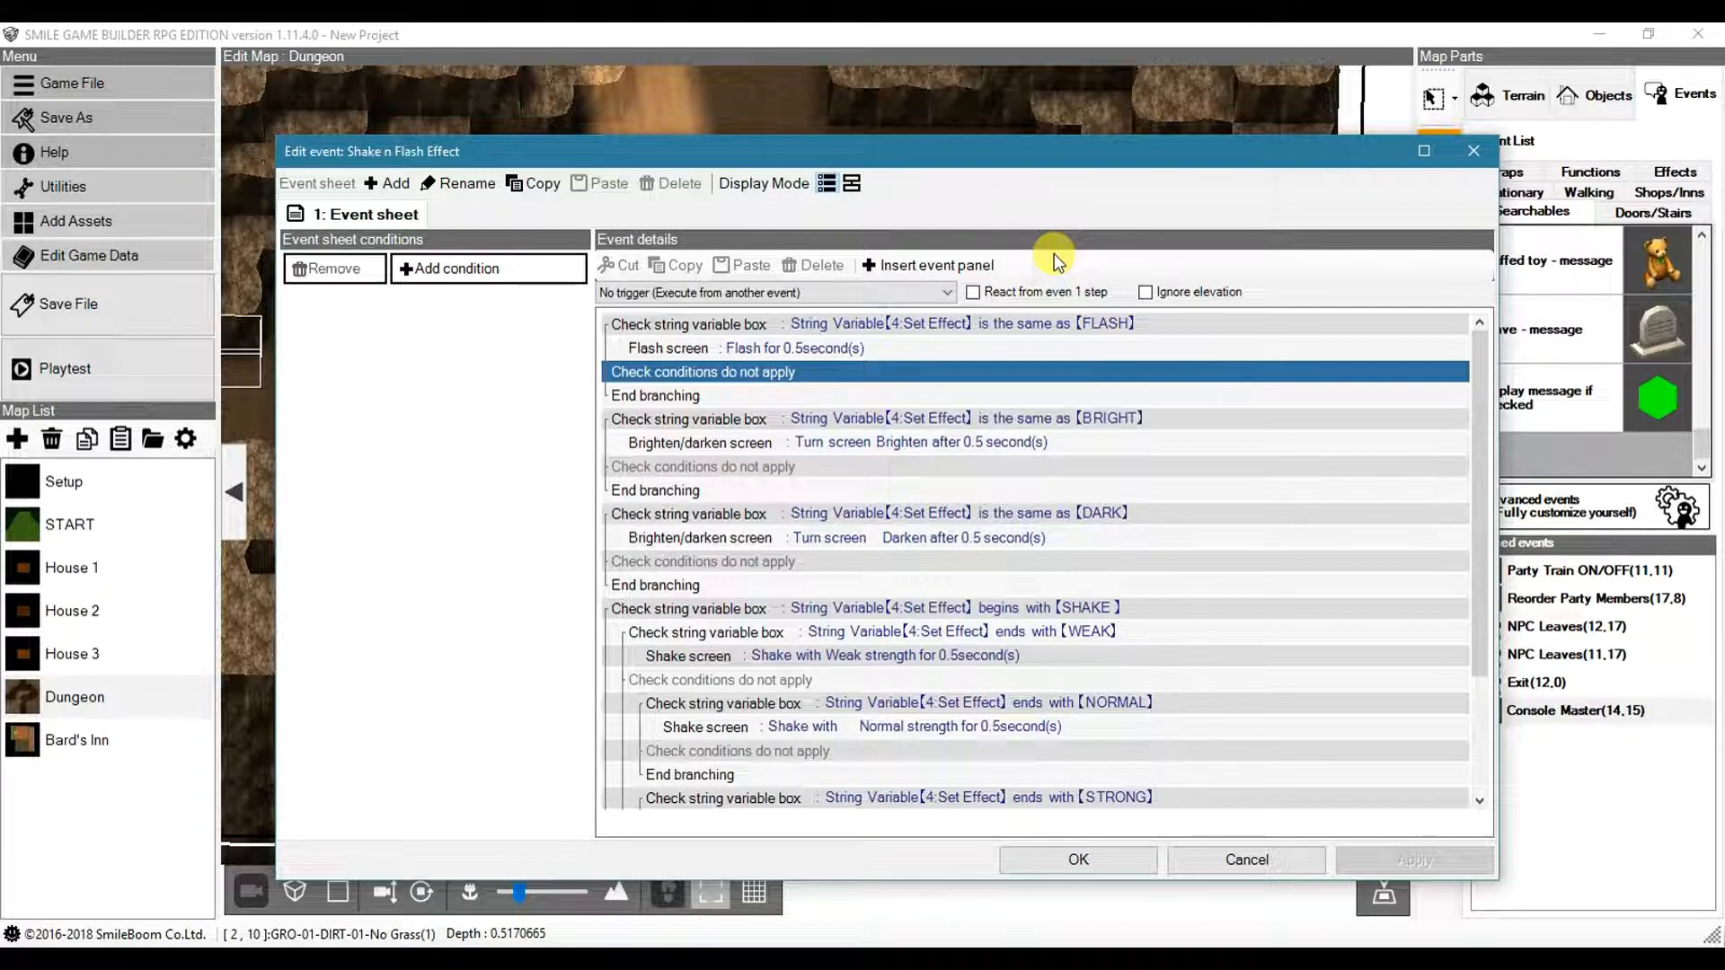
{"action": "double_click", "coordinate": [801, 349]}
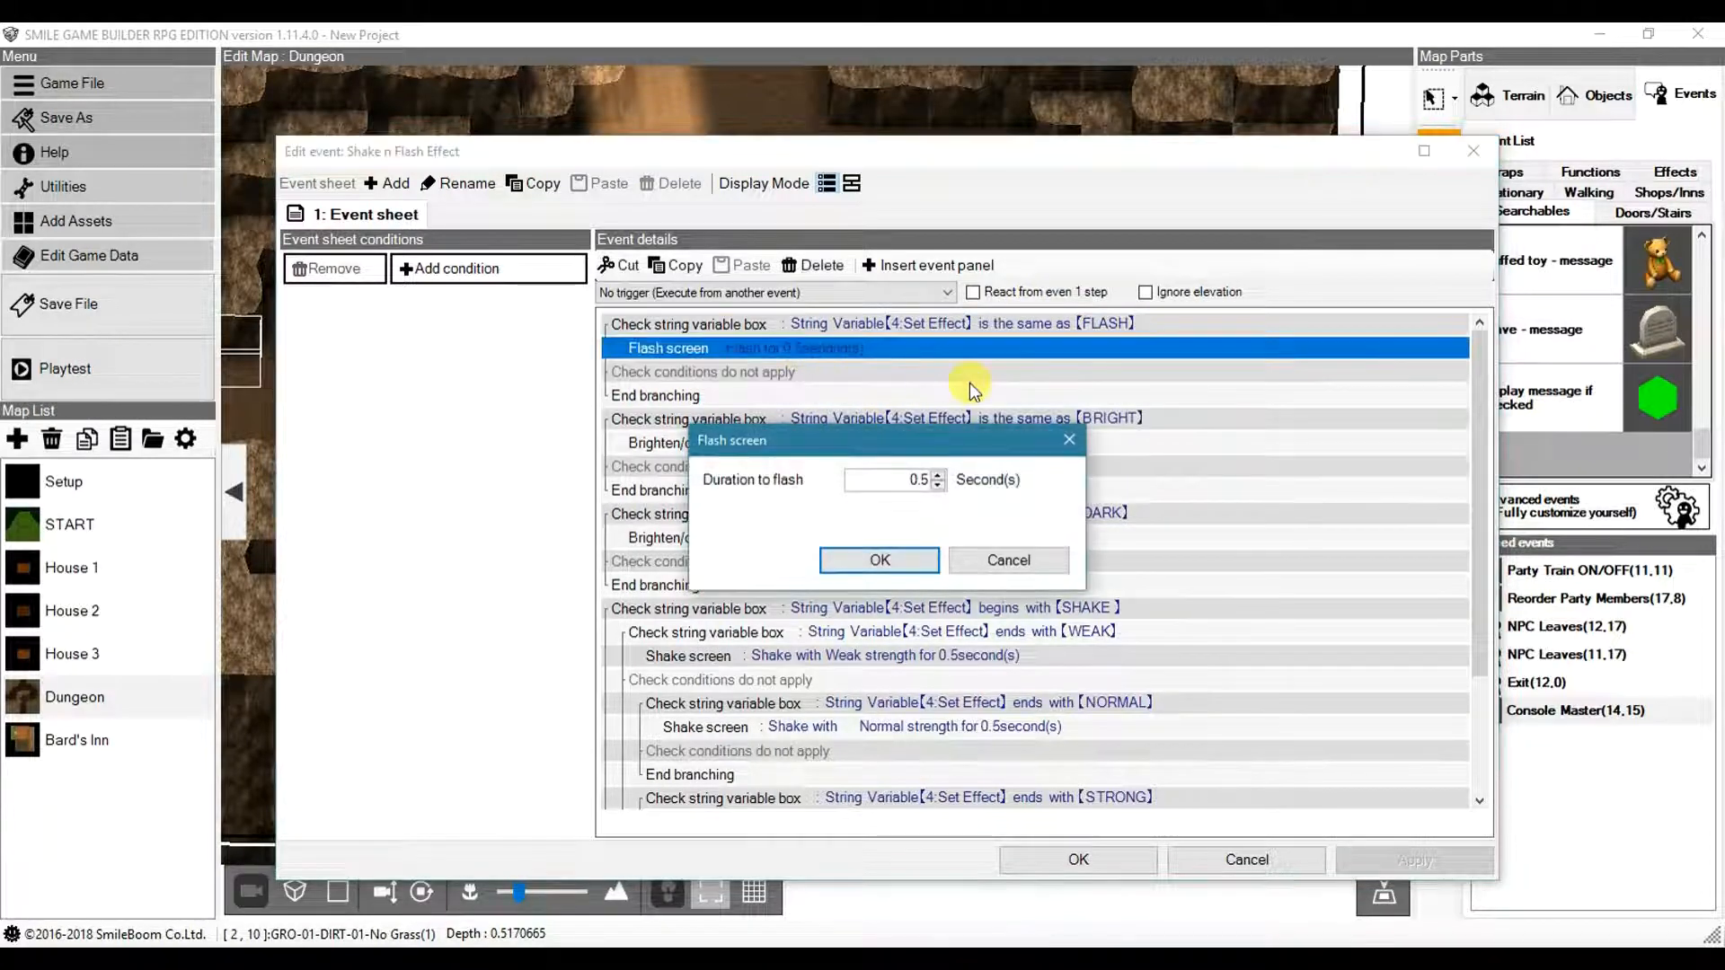
{"action": "left_click", "coordinate": [1008, 560]}
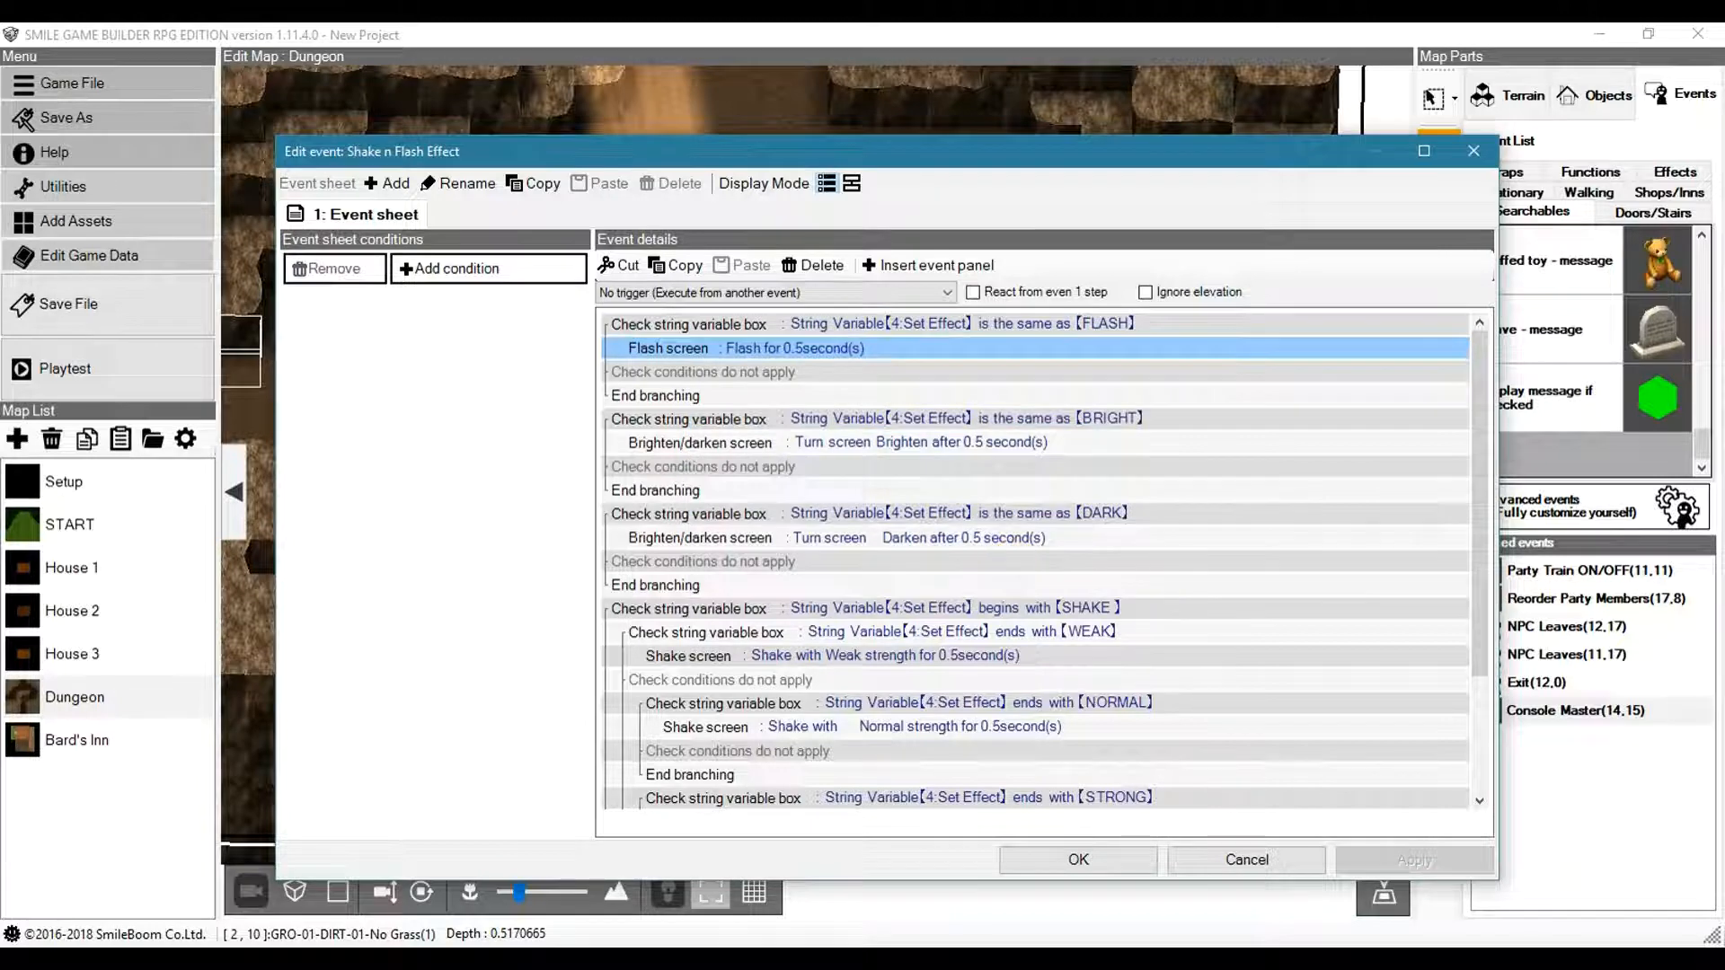
- Inspect the Brighten/darken screen settings in the BRIGHT and DARK branches
{"action": "left_click", "coordinate": [1011, 420]}
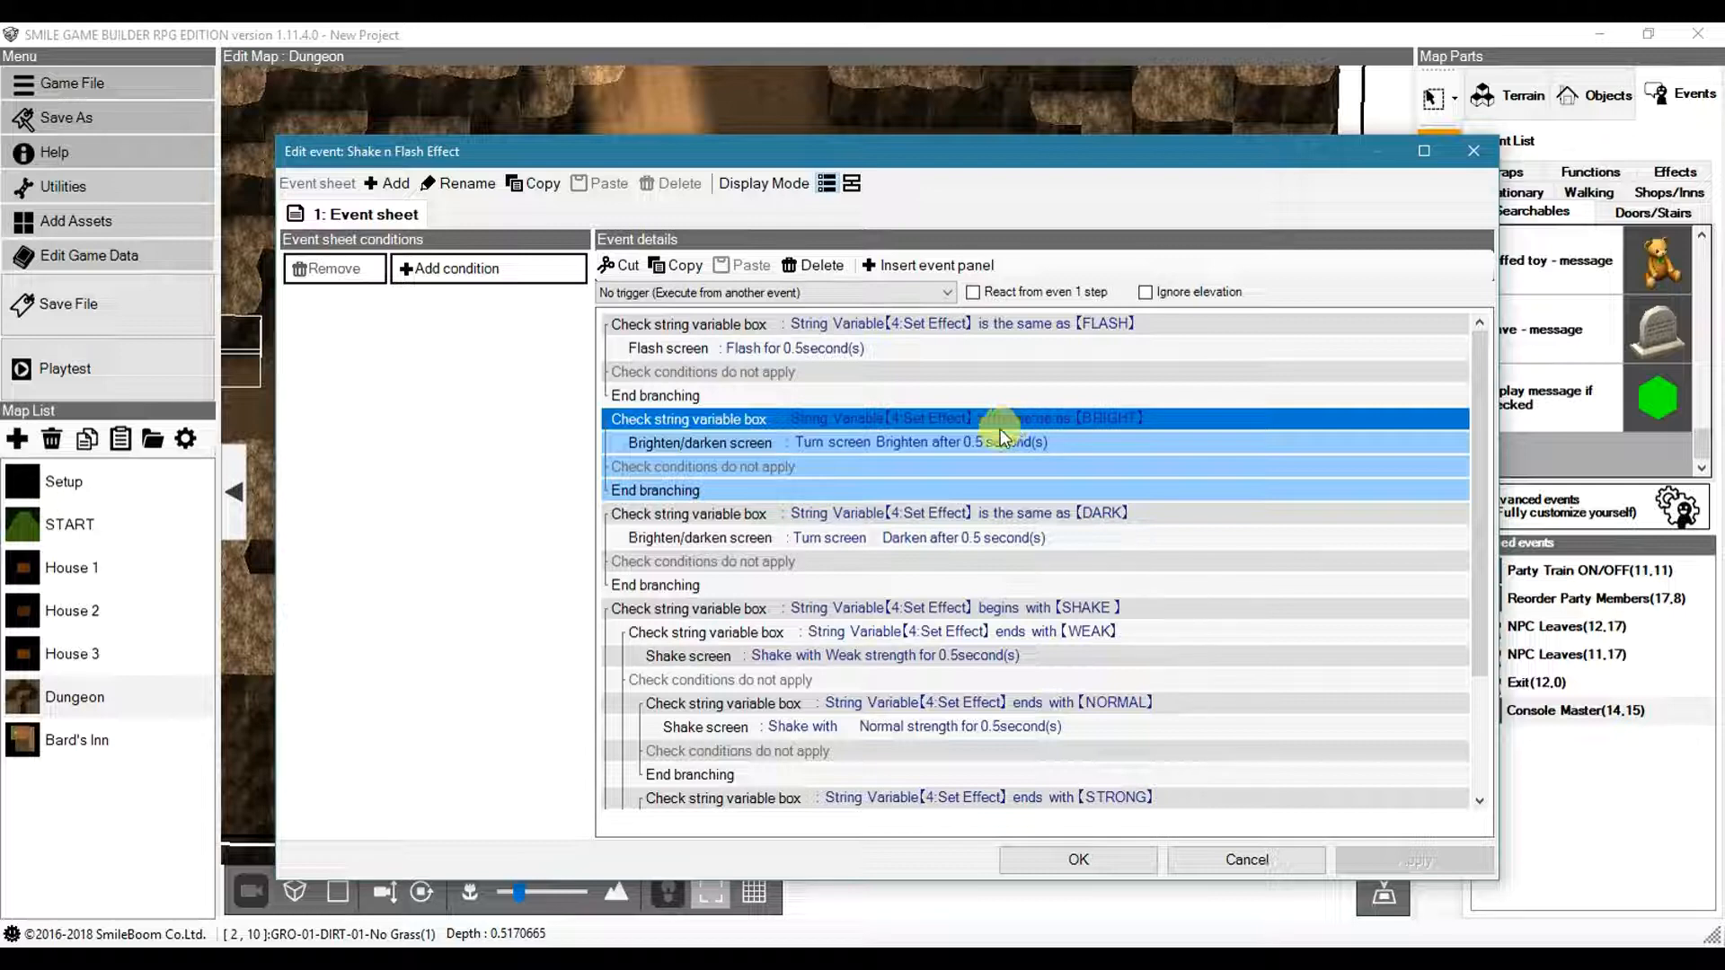
{"action": "double_click", "coordinate": [985, 443]}
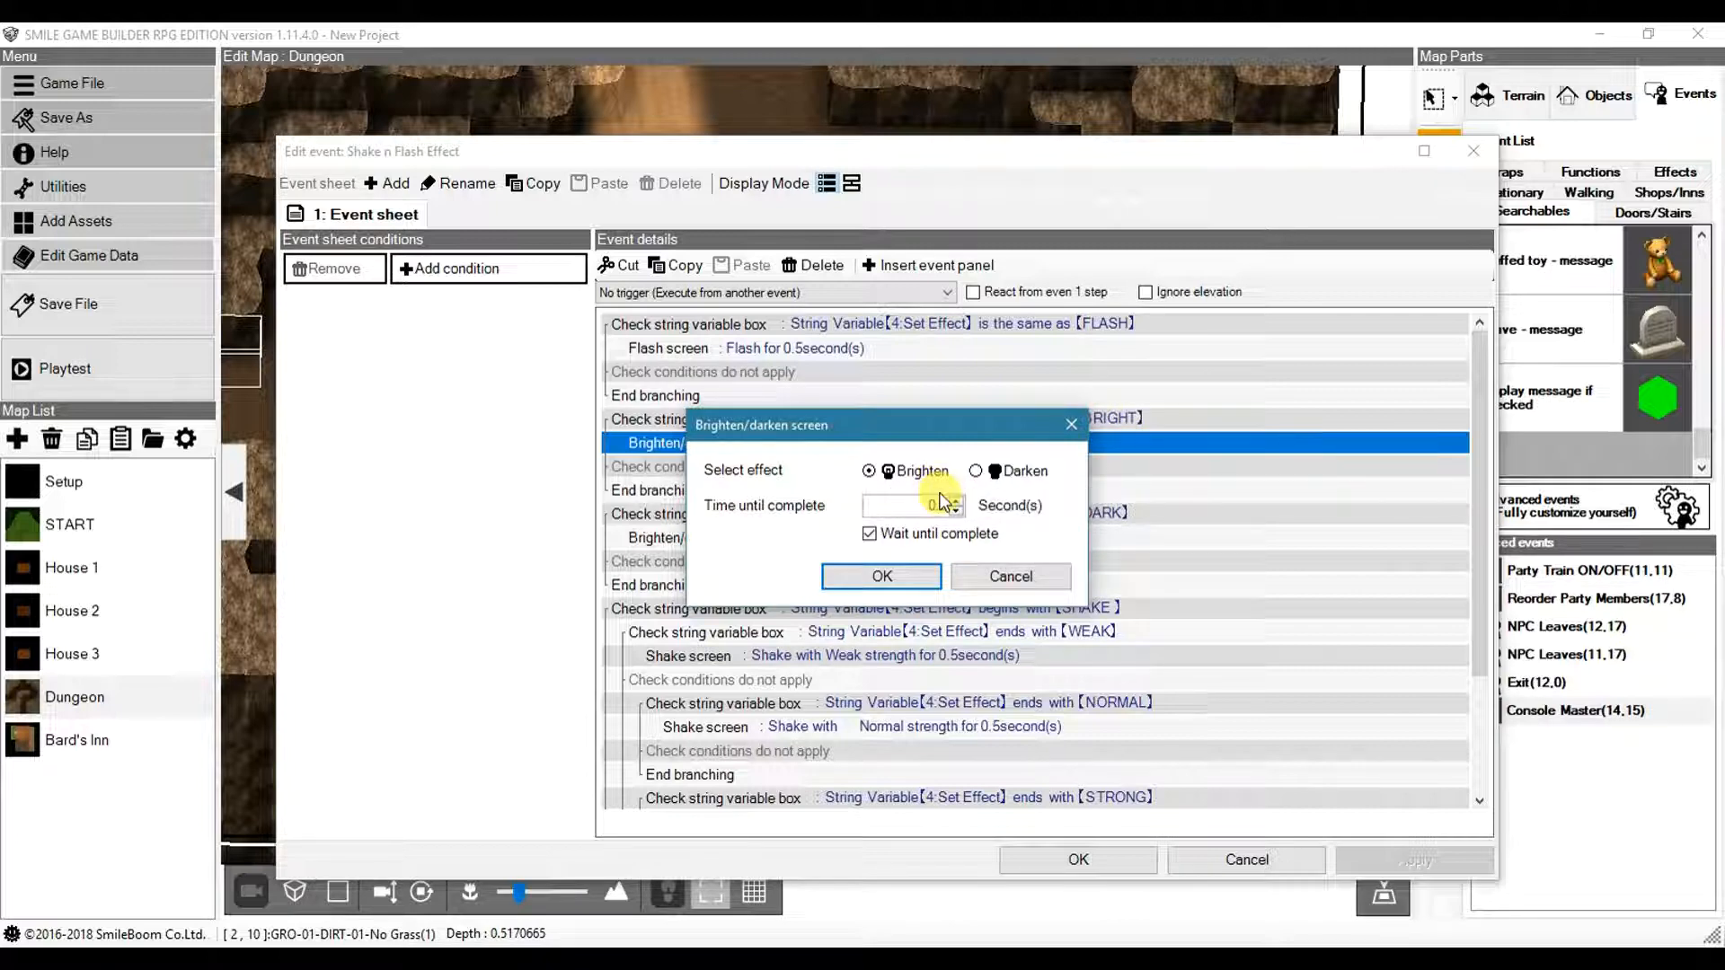
{"action": "left_click", "coordinate": [1011, 576]}
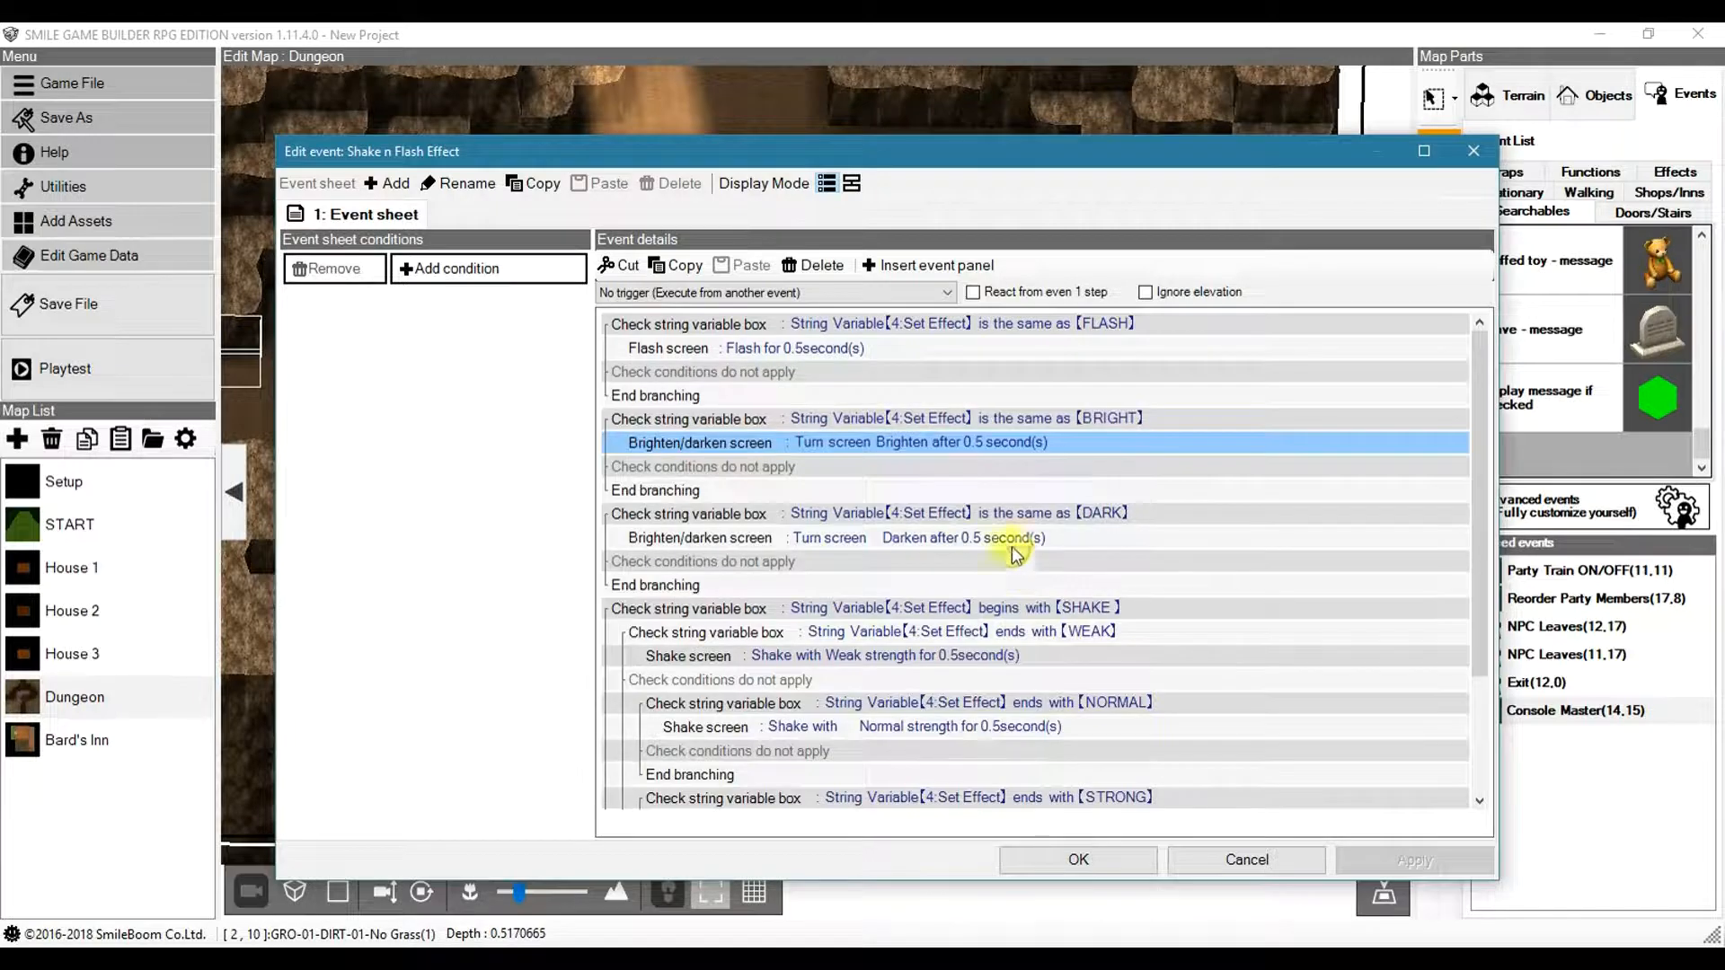
{"action": "left_click", "coordinate": [992, 511]}
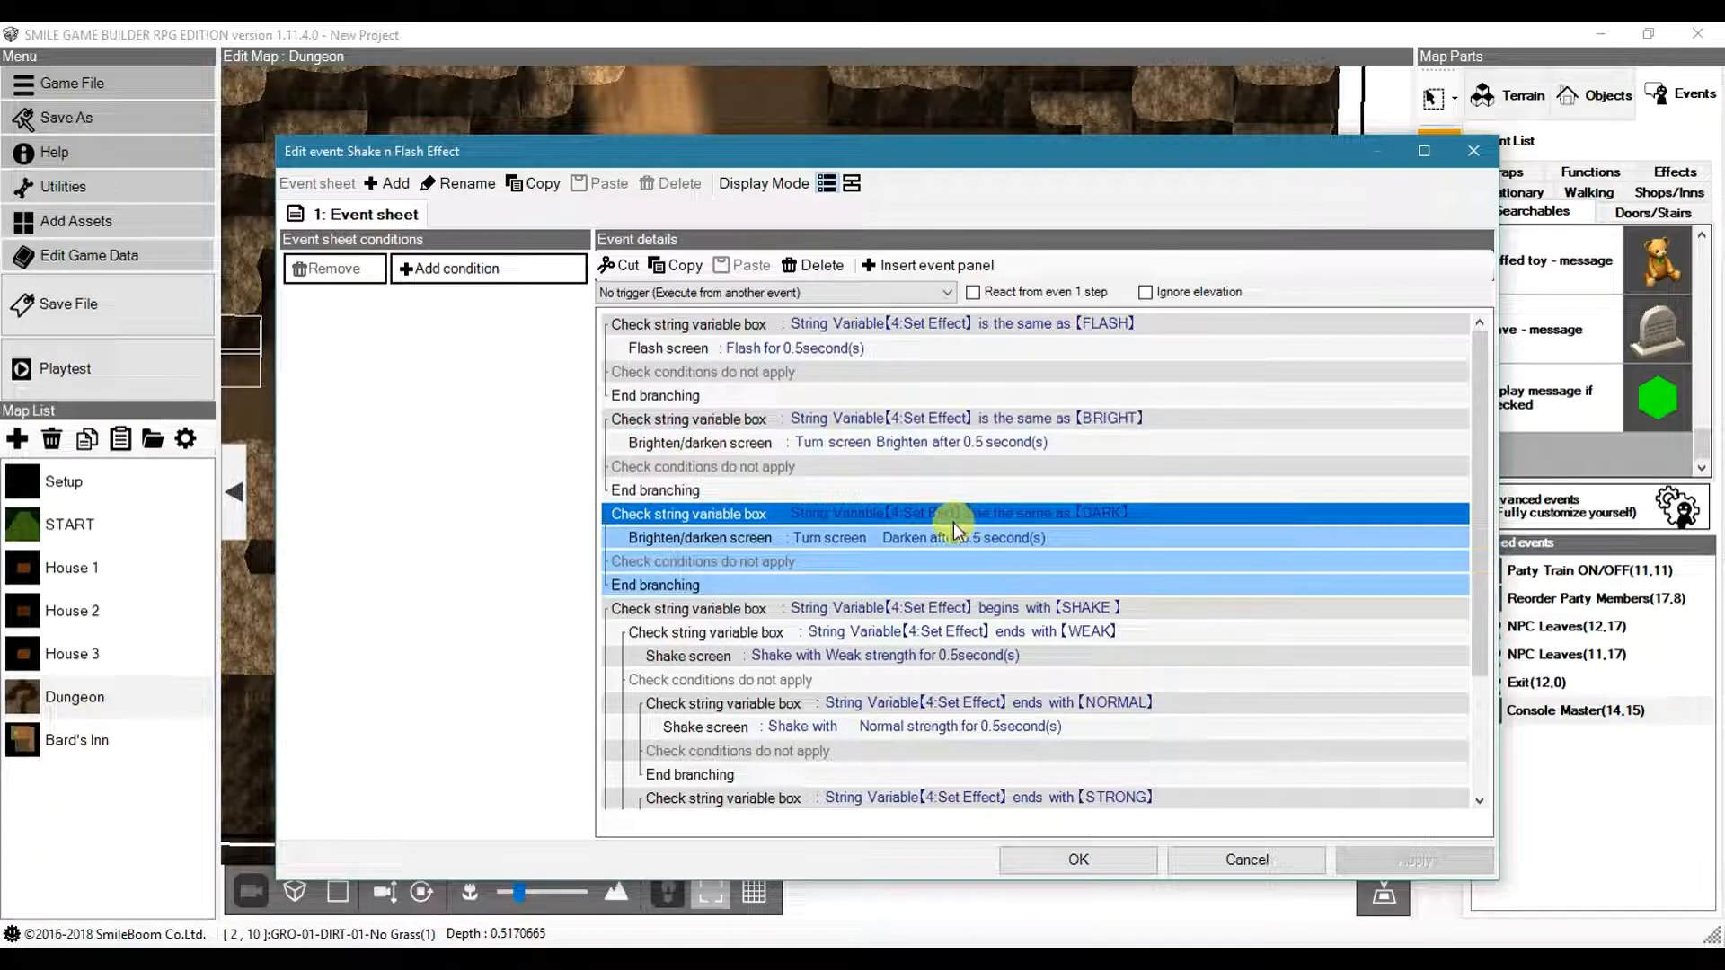
{"action": "double_click", "coordinate": [935, 537]}
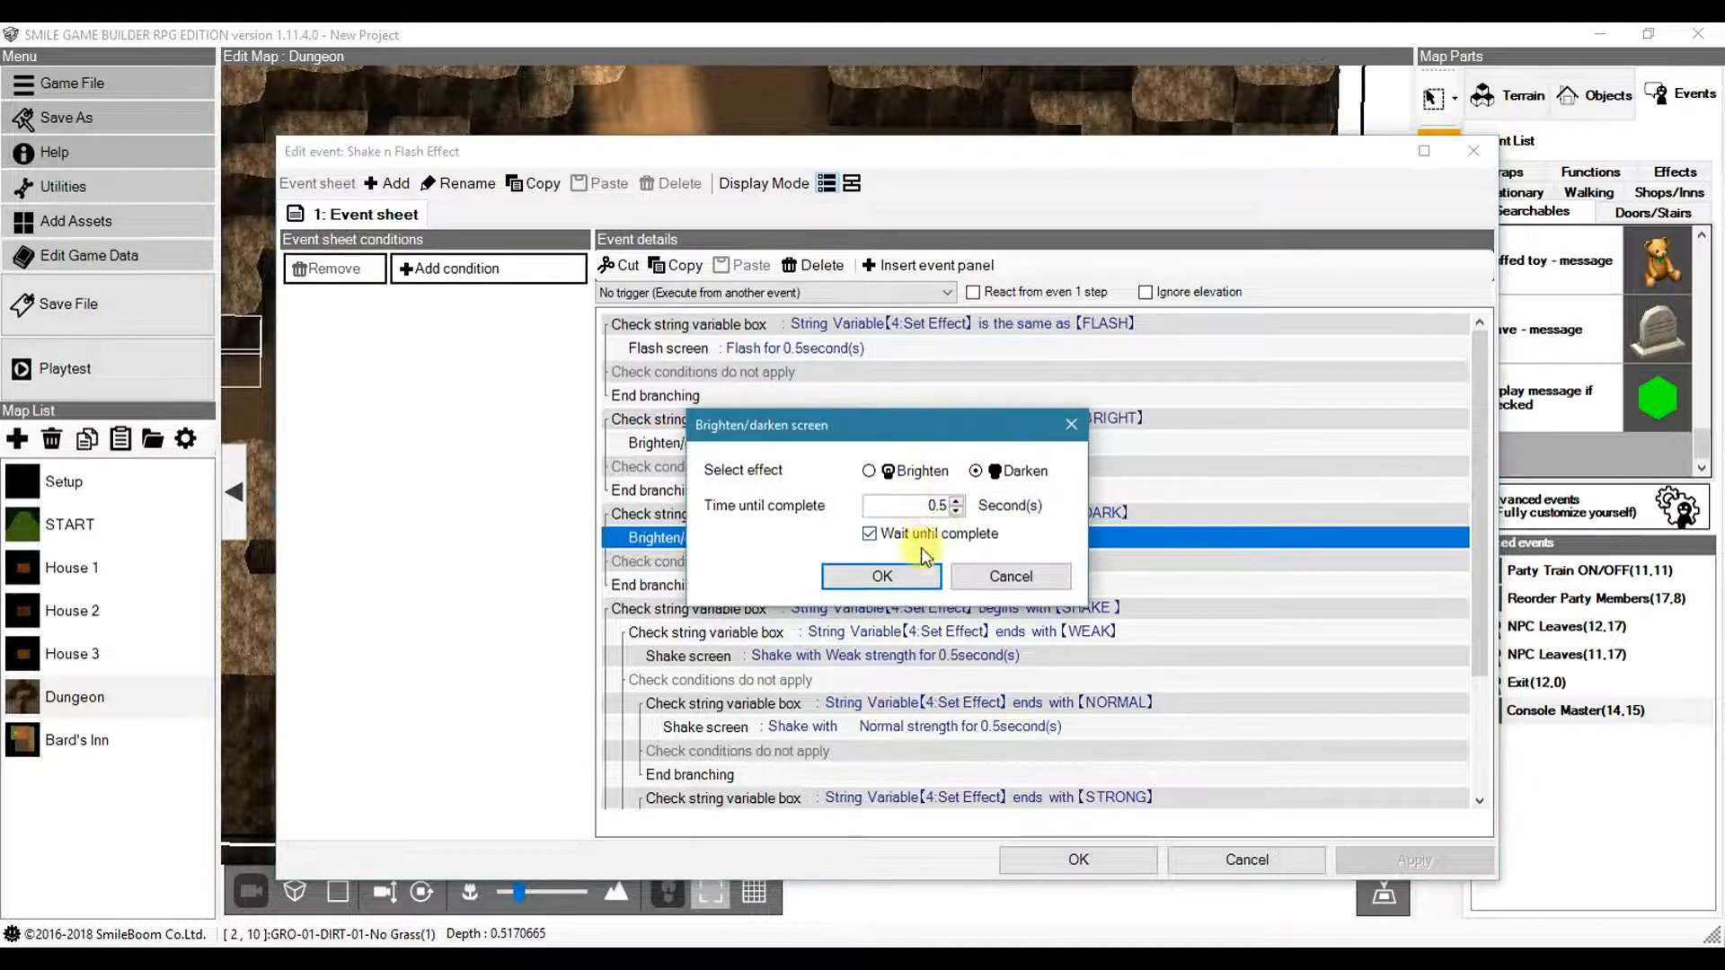
{"action": "left_click", "coordinate": [1022, 575]}
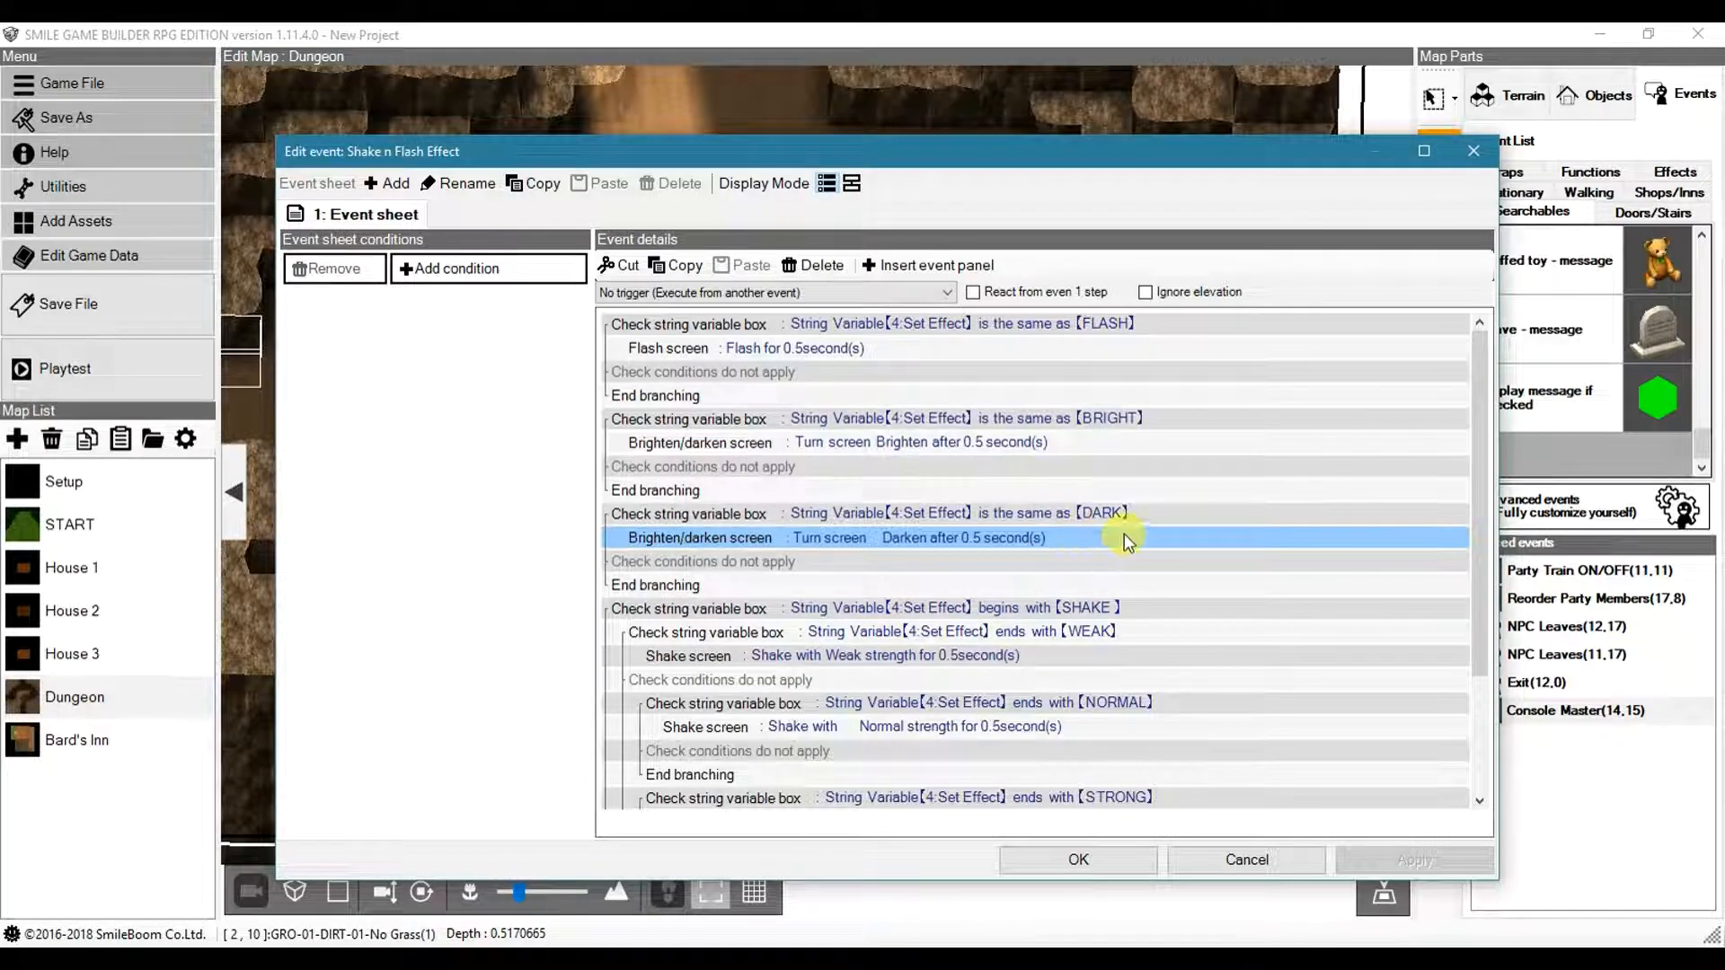
- Inspect the SHAKE branch's string variable check and review its nested checks for WEAK, NORMAL and STRONG endings
{"action": "scroll", "coordinate": [1125, 535], "scroll_direction": "down", "scroll_amount": 3}
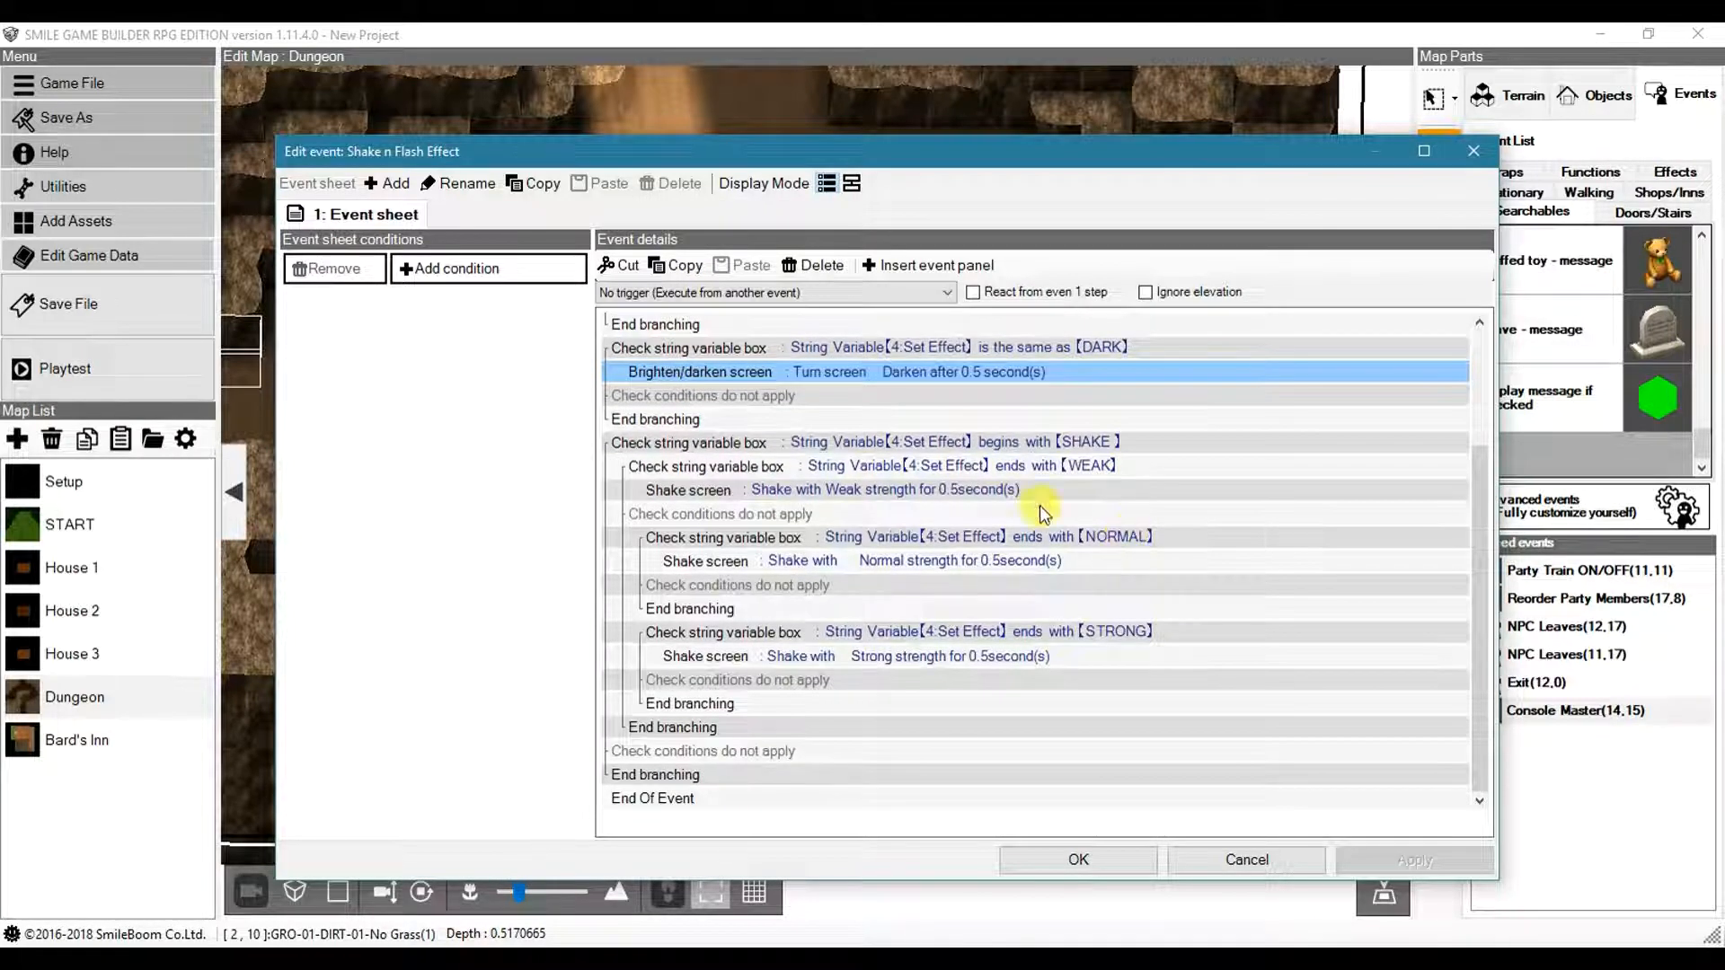
{"action": "left_click", "coordinate": [985, 441]}
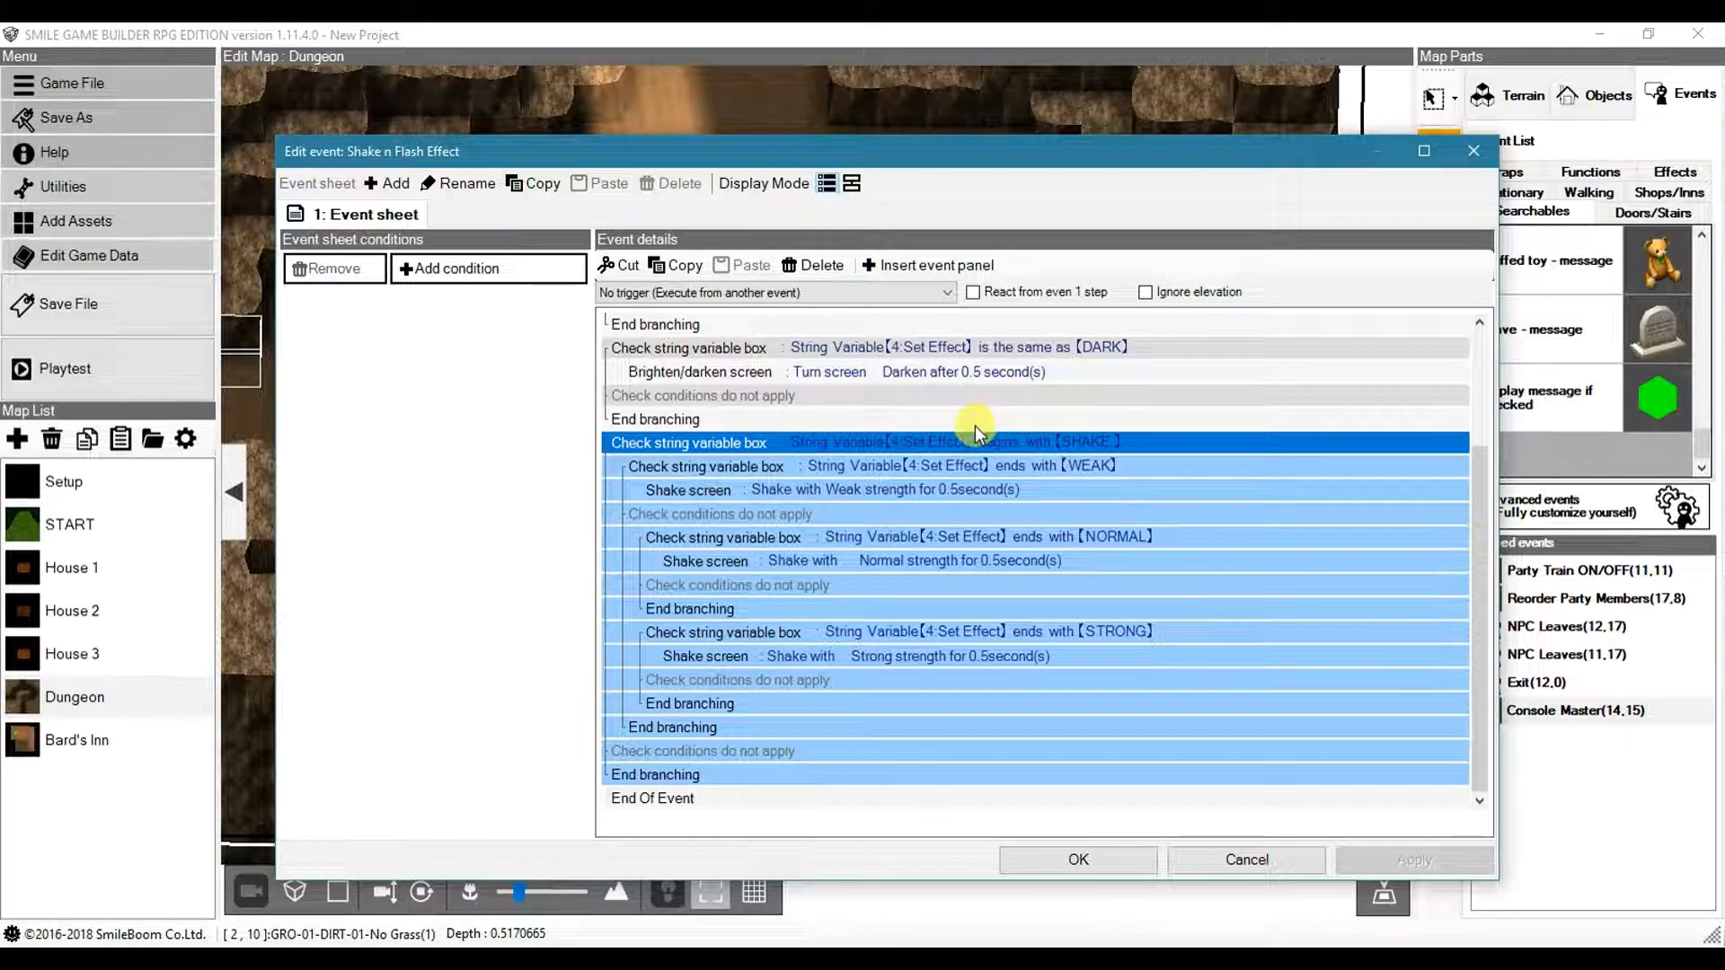
{"action": "double_click", "coordinate": [972, 442]}
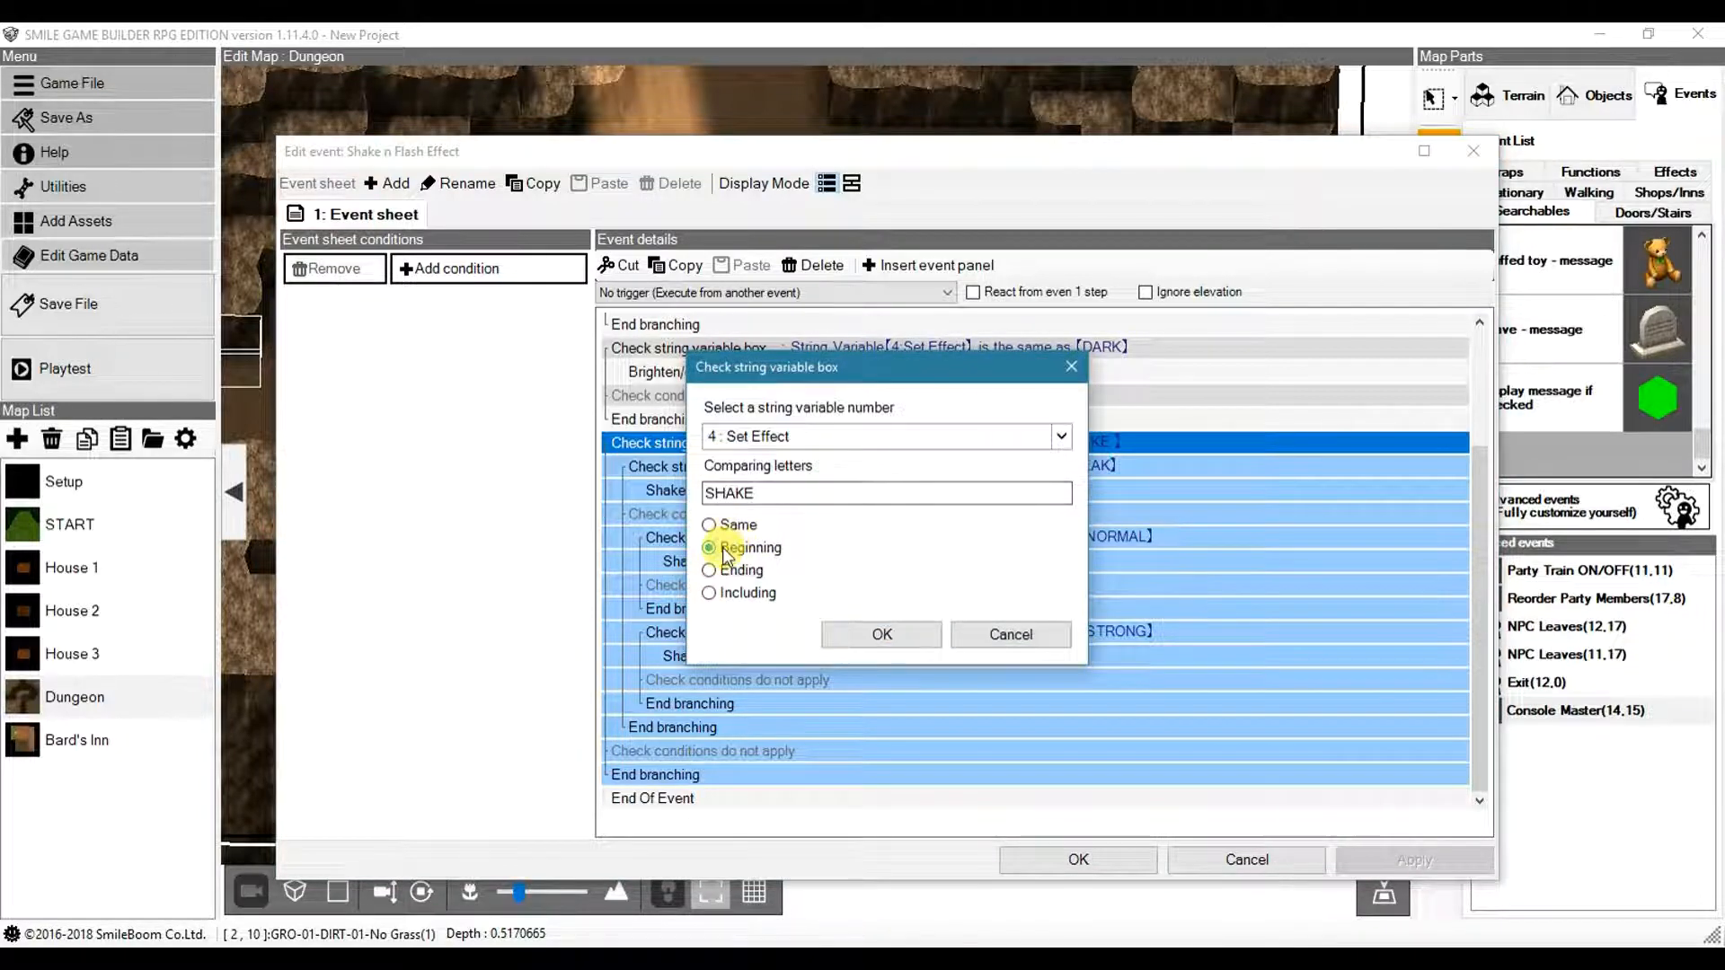
{"action": "left_click", "coordinate": [1041, 635]}
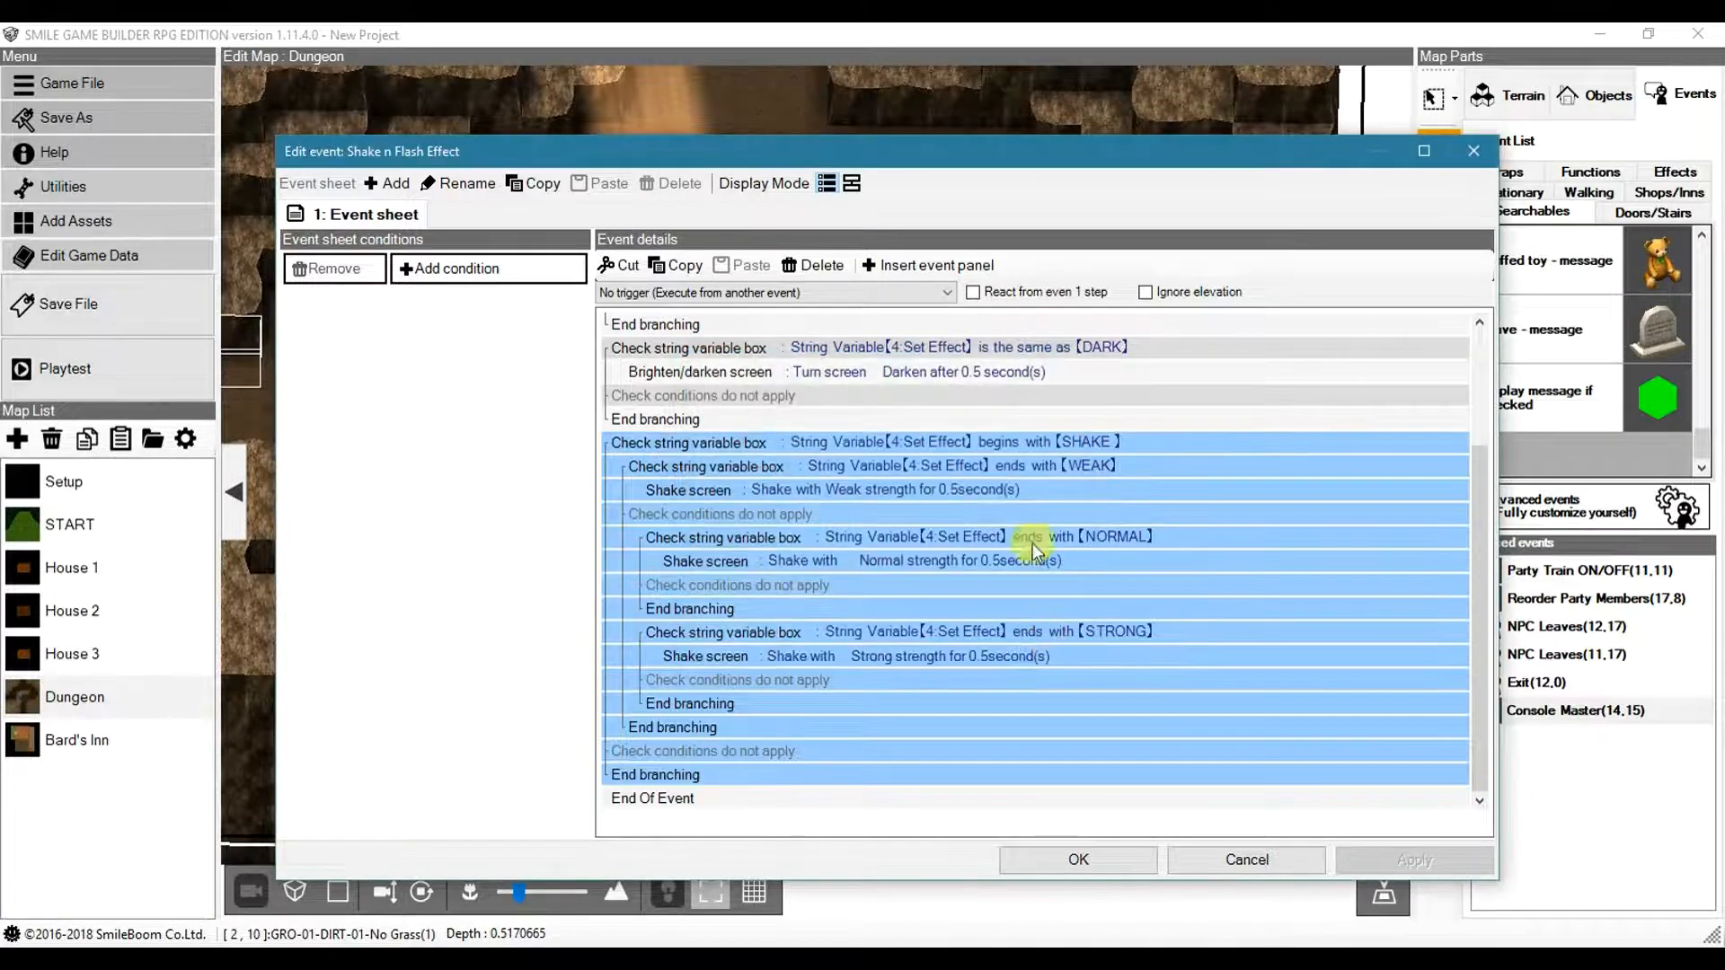
{"action": "left_click", "coordinate": [944, 464]}
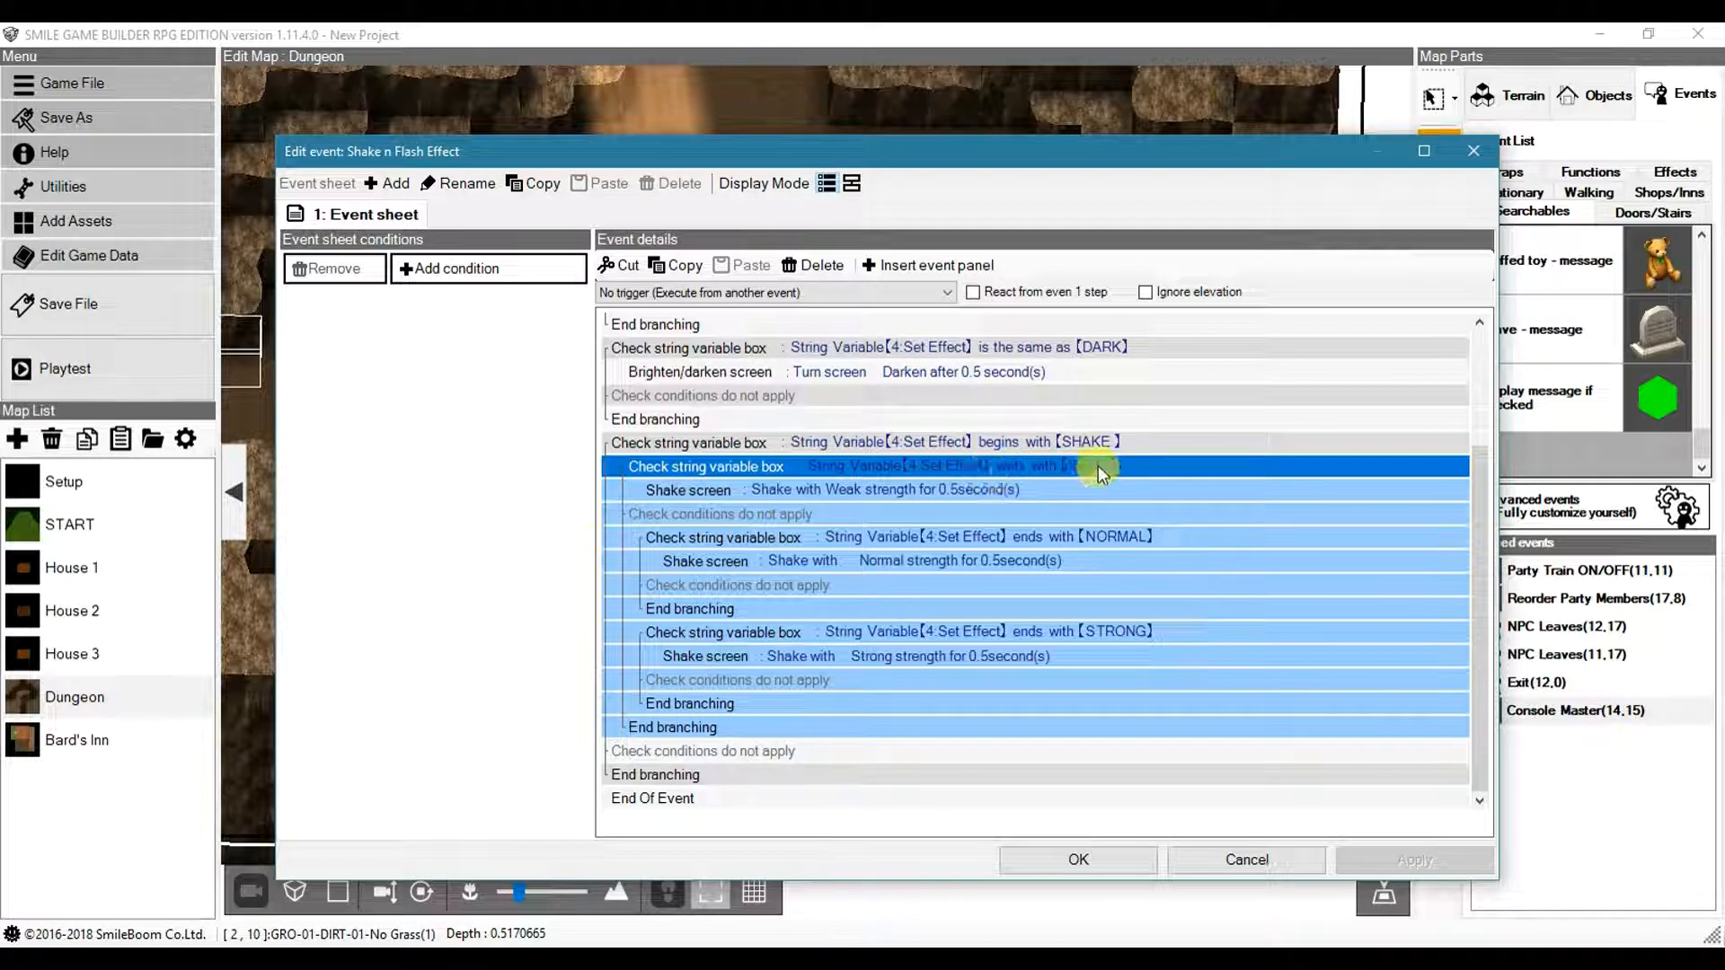
{"action": "left_click", "coordinate": [970, 537]}
{"action": "left_click", "coordinate": [1027, 632]}
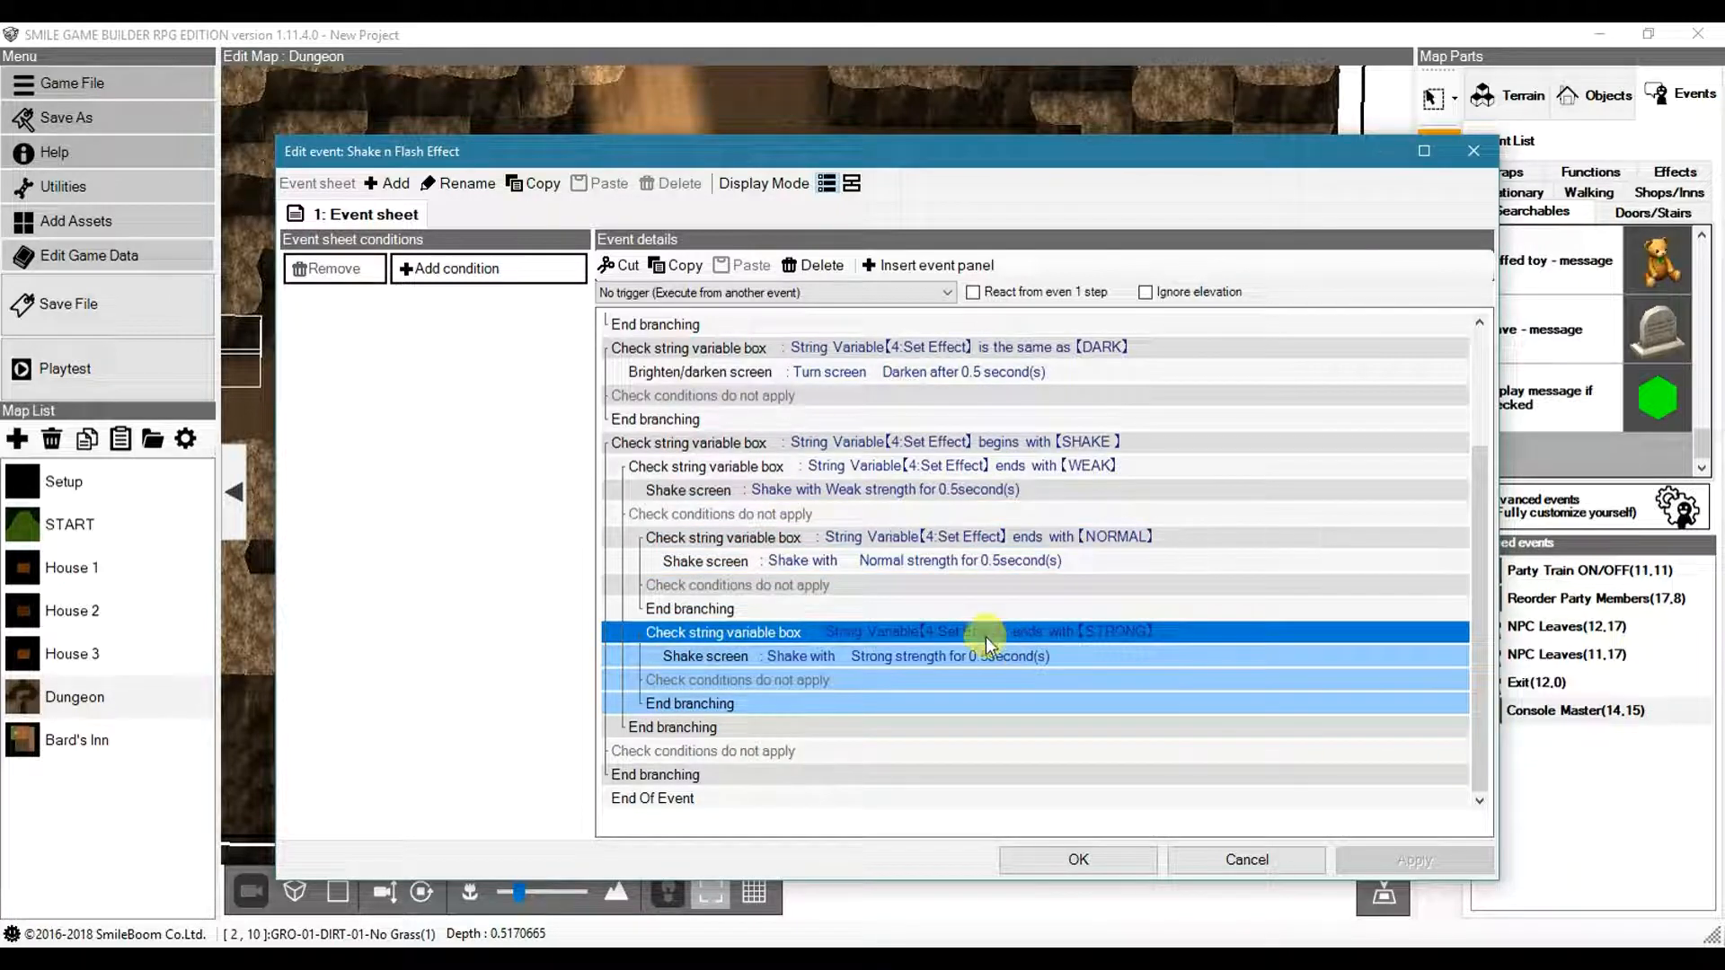
- Inspect the Shake screen settings in the WEAK, NORMAL and STRONG branches of the event sheet
{"action": "double_click", "coordinate": [876, 490]}
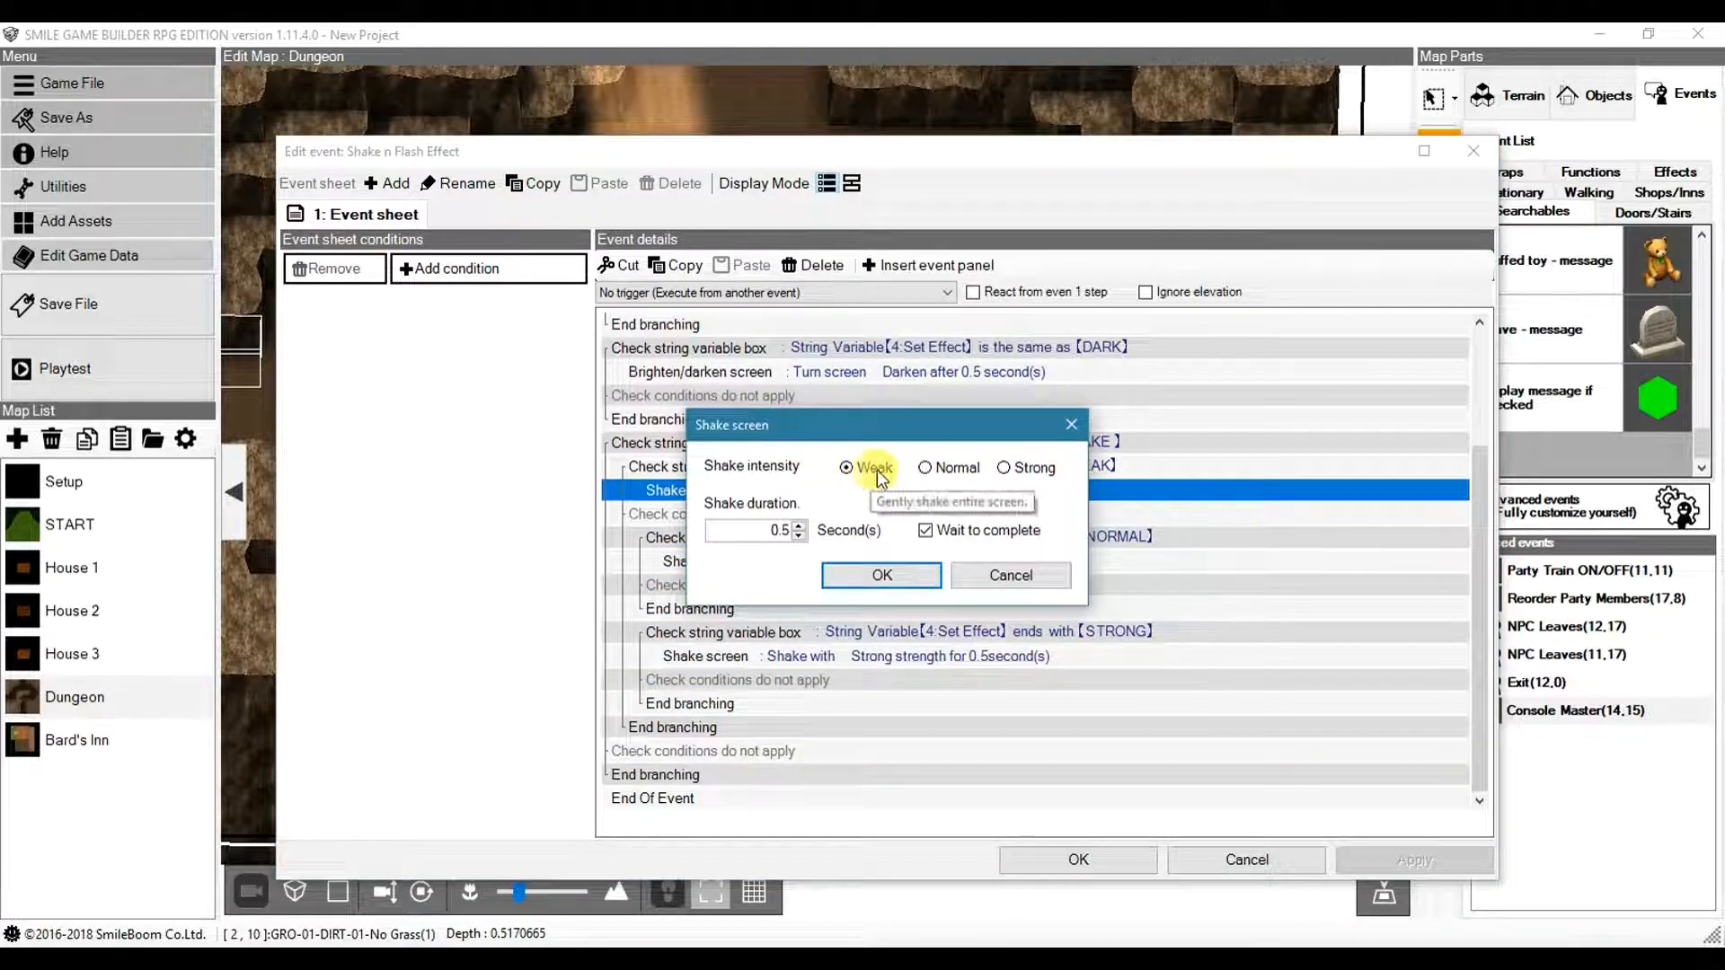
{"action": "left_click", "coordinate": [1011, 575]}
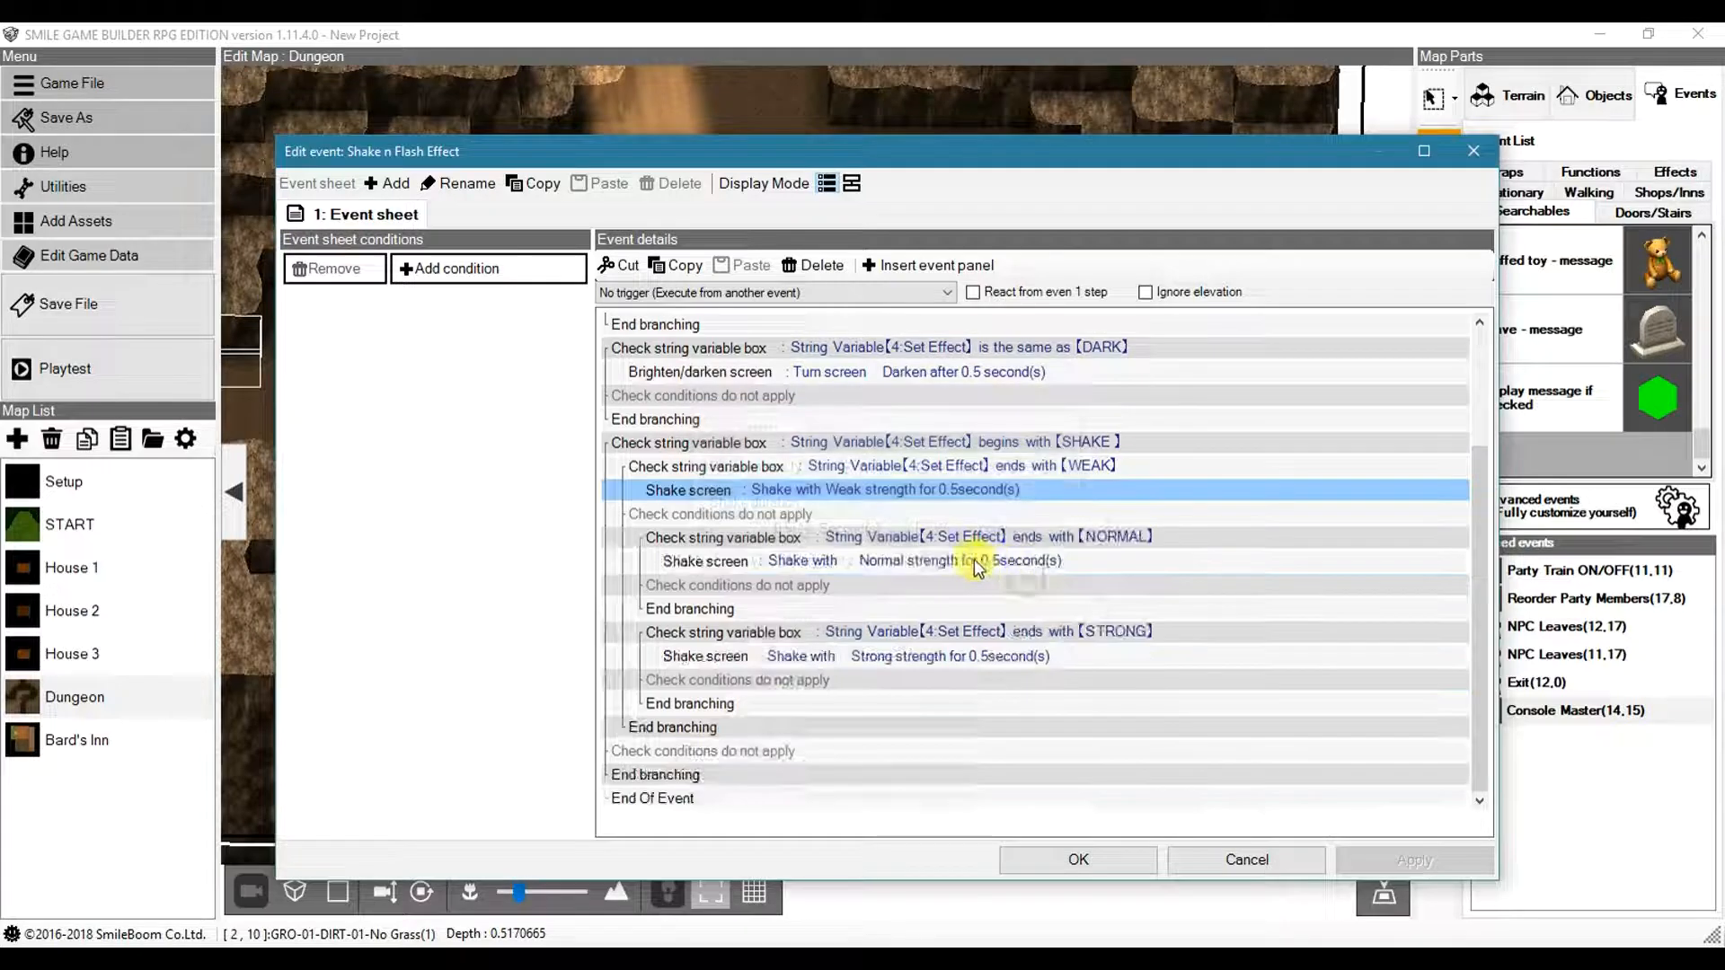
{"action": "double_click", "coordinate": [973, 560]}
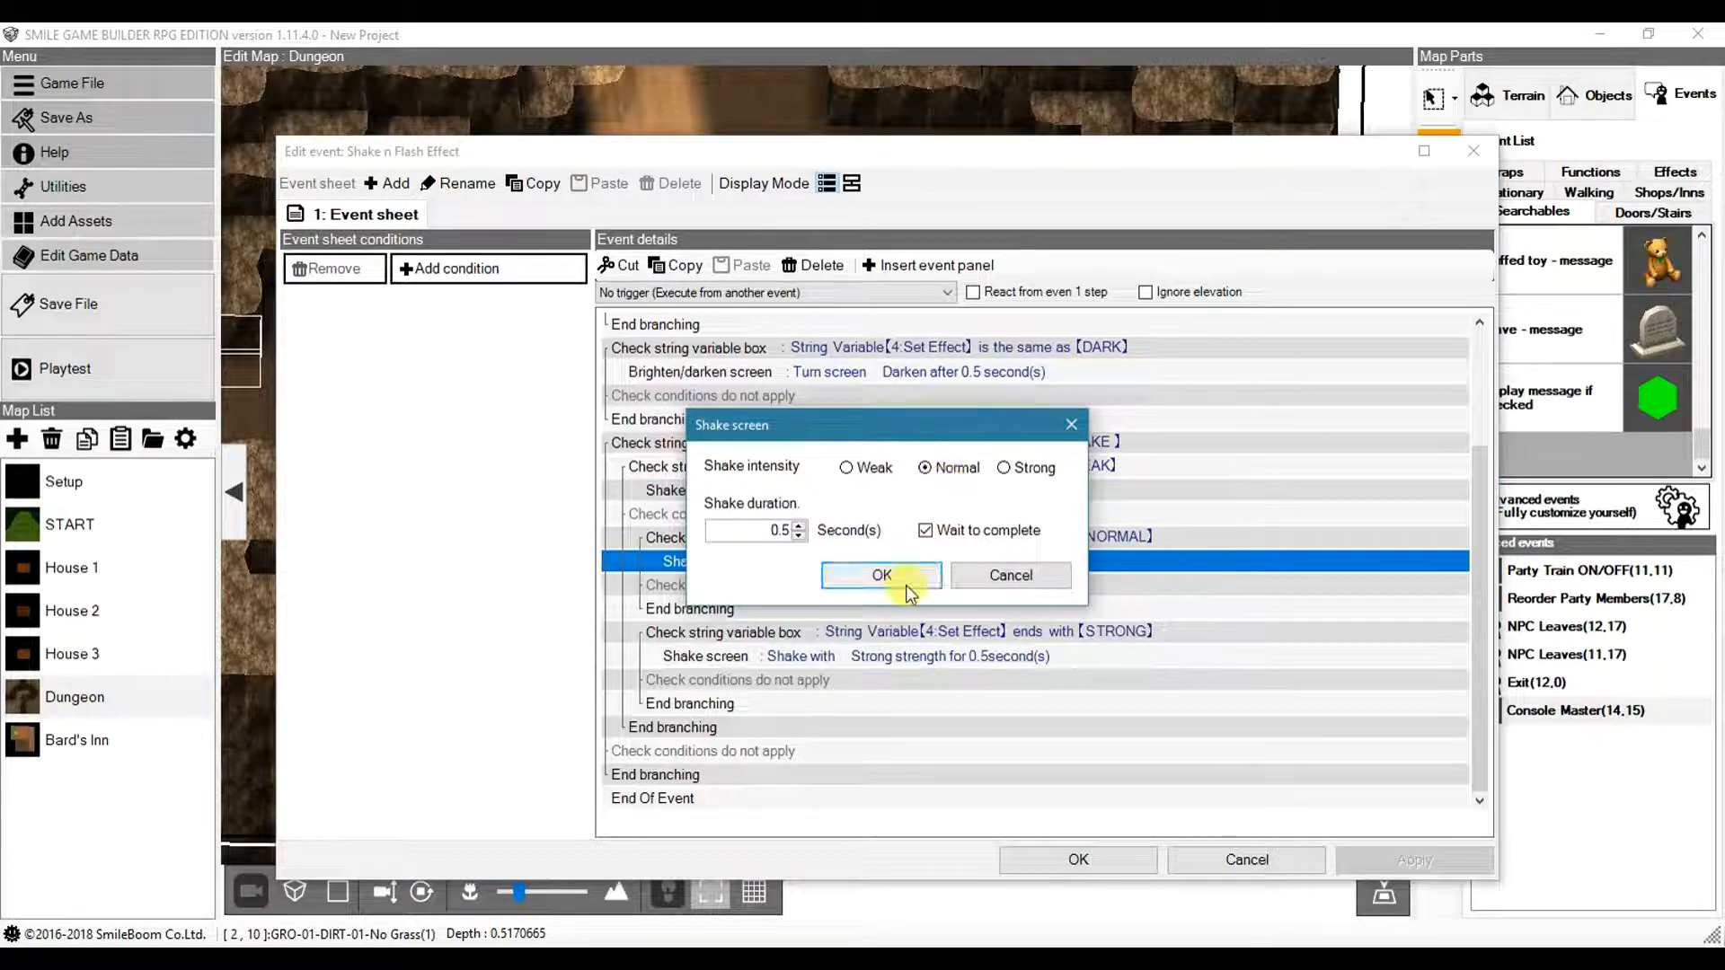
{"action": "left_click", "coordinate": [1015, 579]}
{"action": "double_click", "coordinate": [967, 654]}
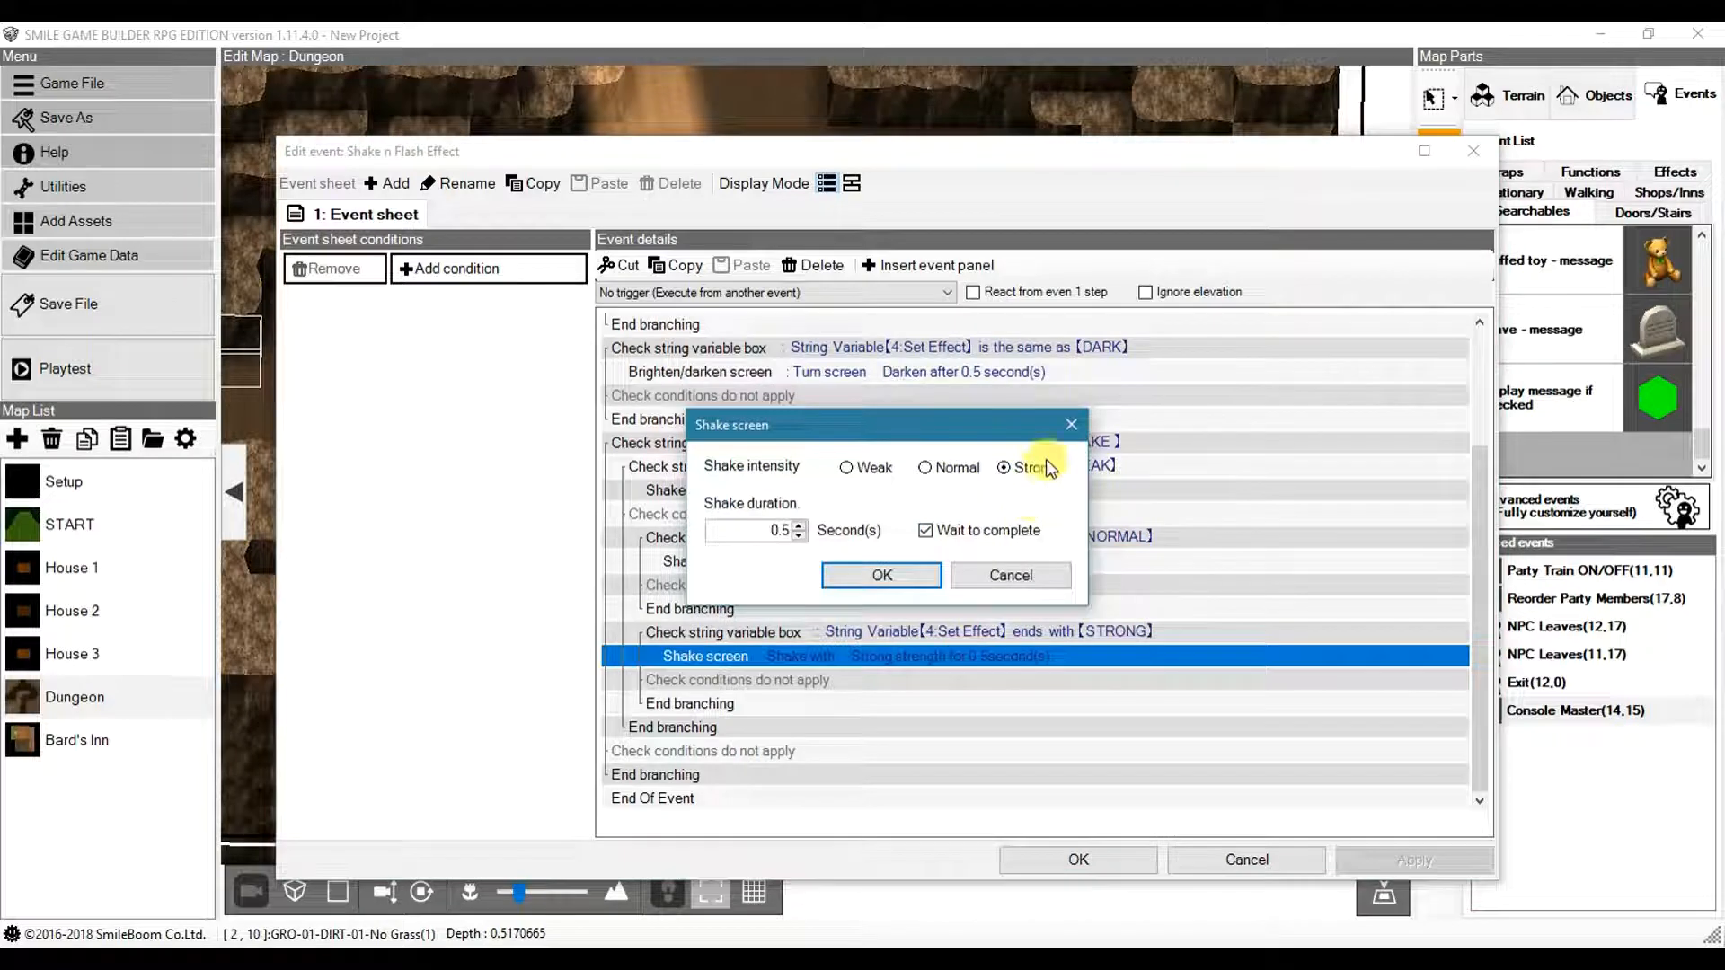
{"action": "left_click", "coordinate": [1019, 575]}
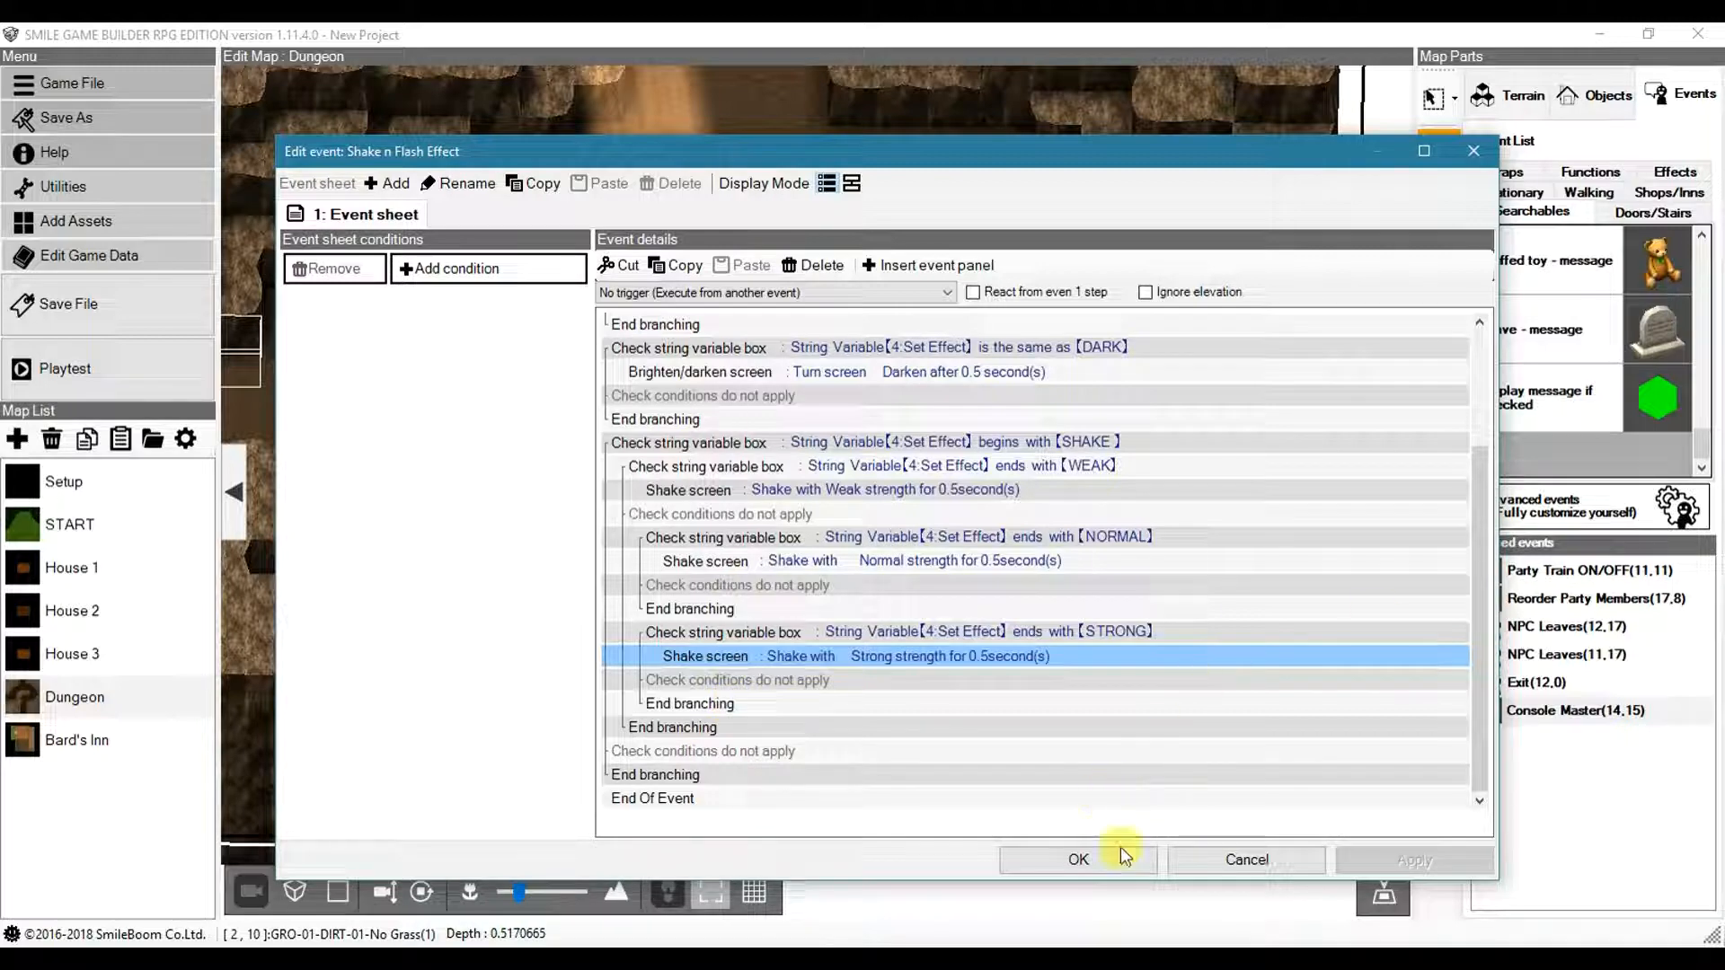
- Leave the common event and game data without saving, and open the placed Console Master event on the Dungeon map
{"action": "left_click", "coordinate": [1248, 860]}
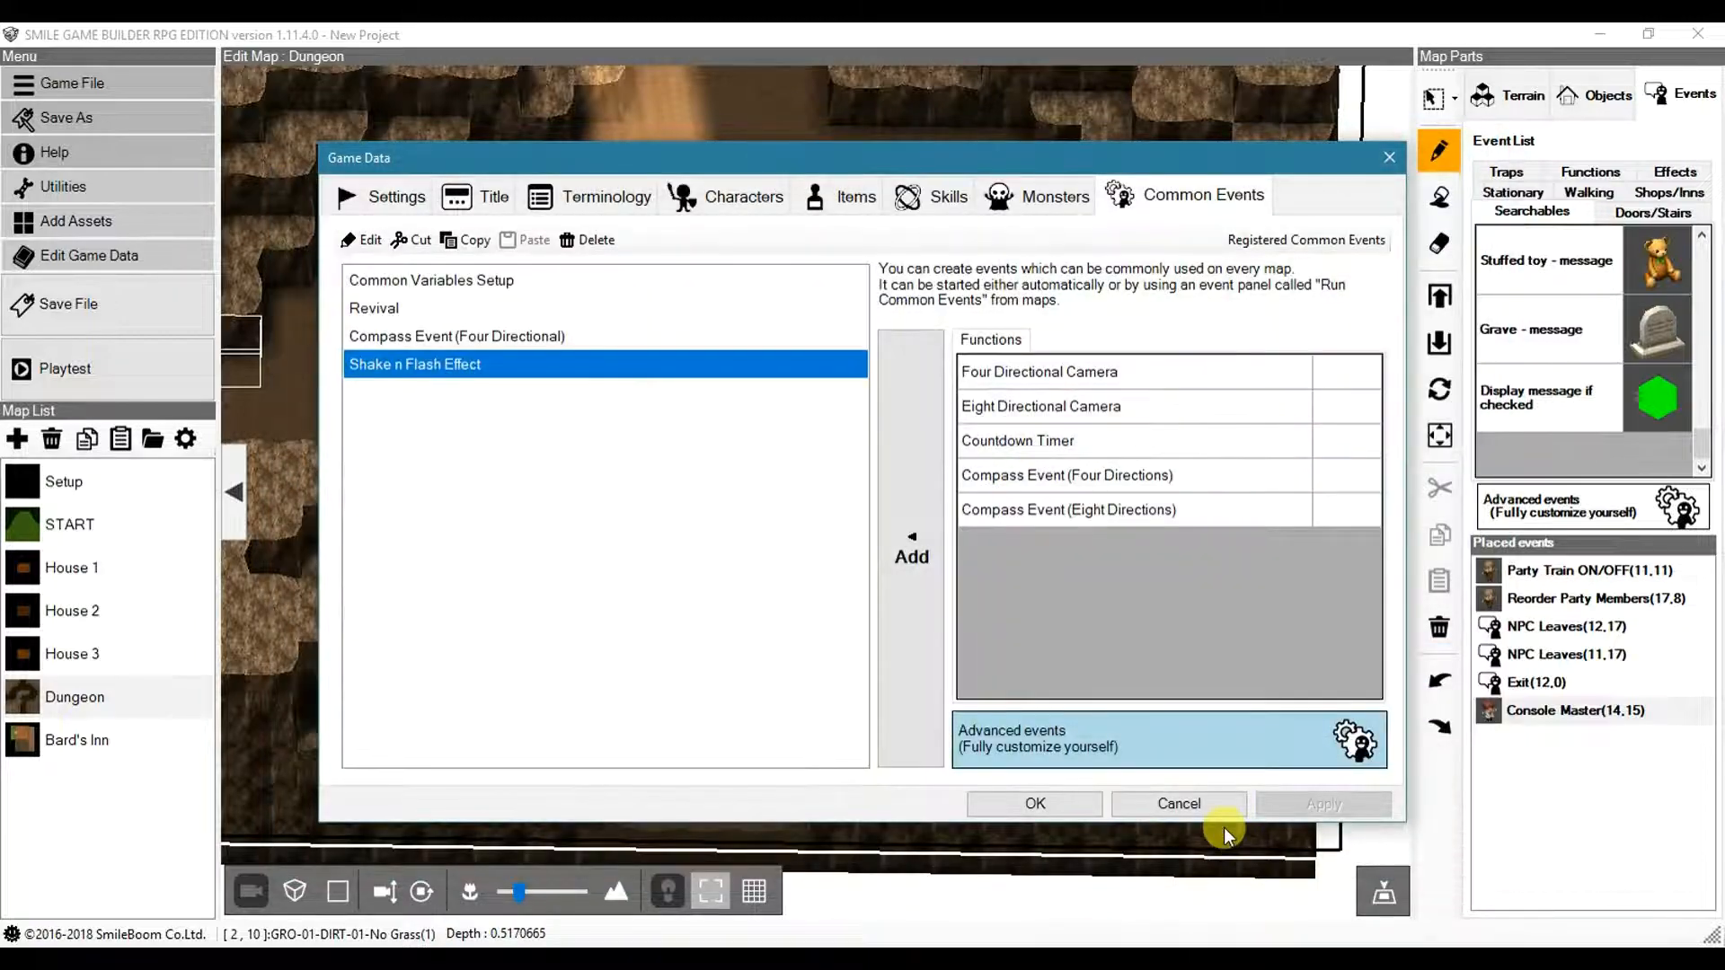
{"action": "left_click", "coordinate": [1208, 805]}
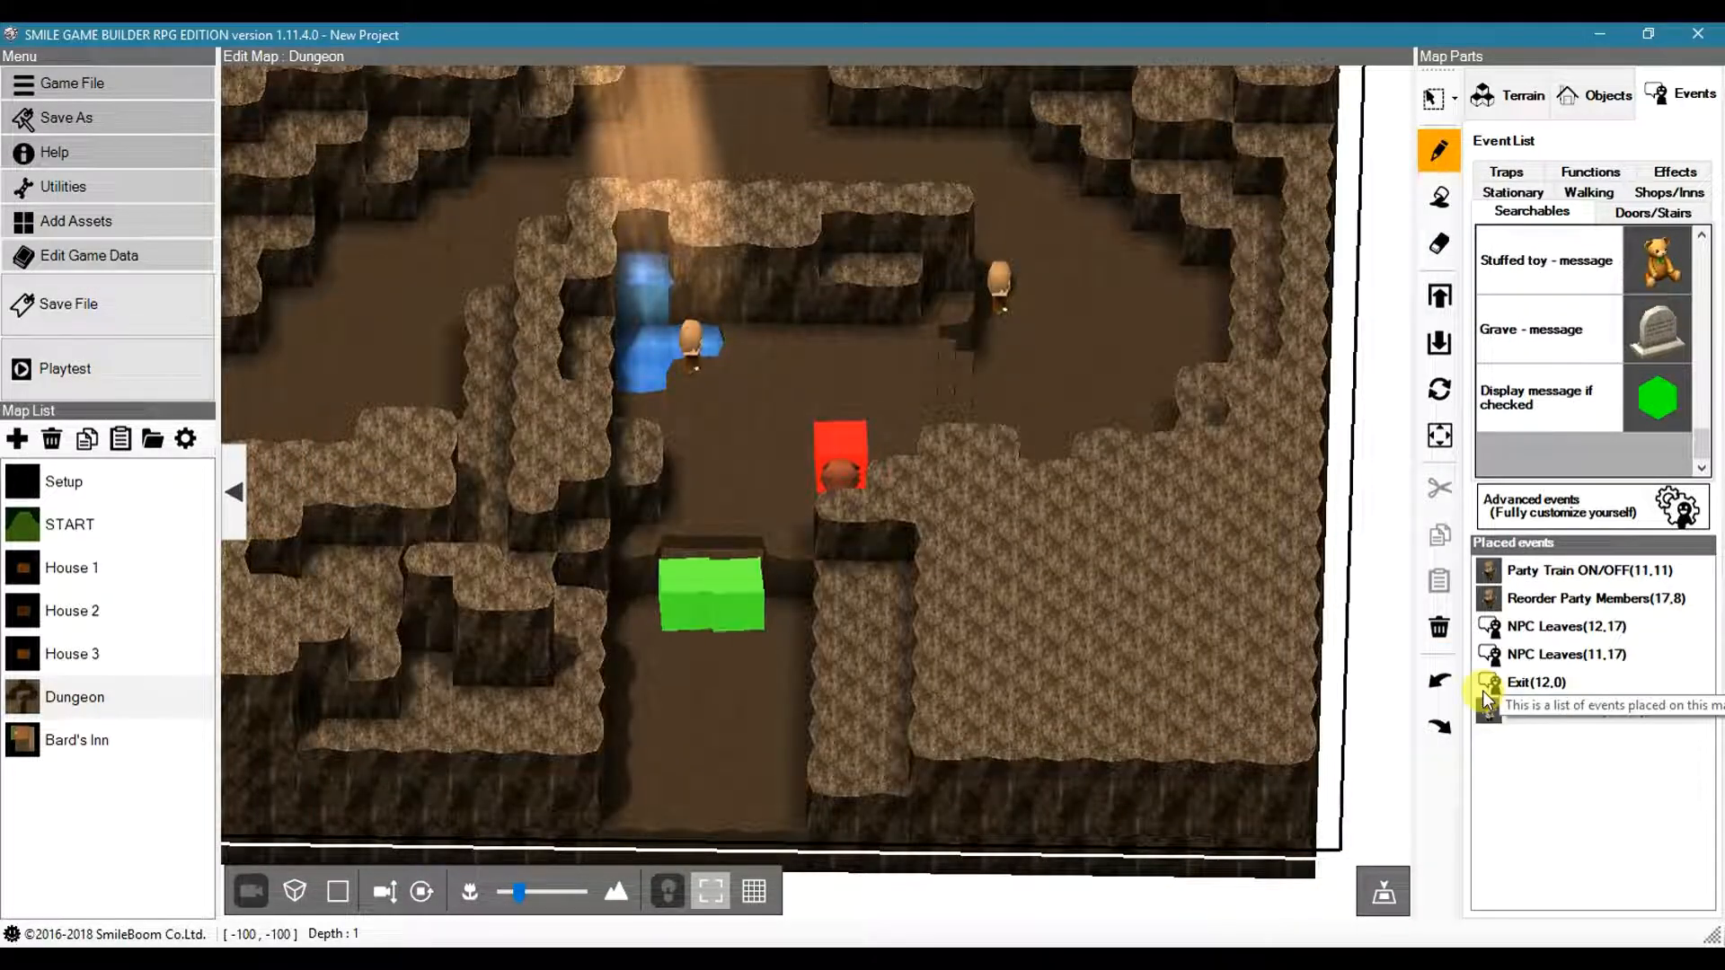
{"action": "double_click", "coordinate": [1493, 714]}
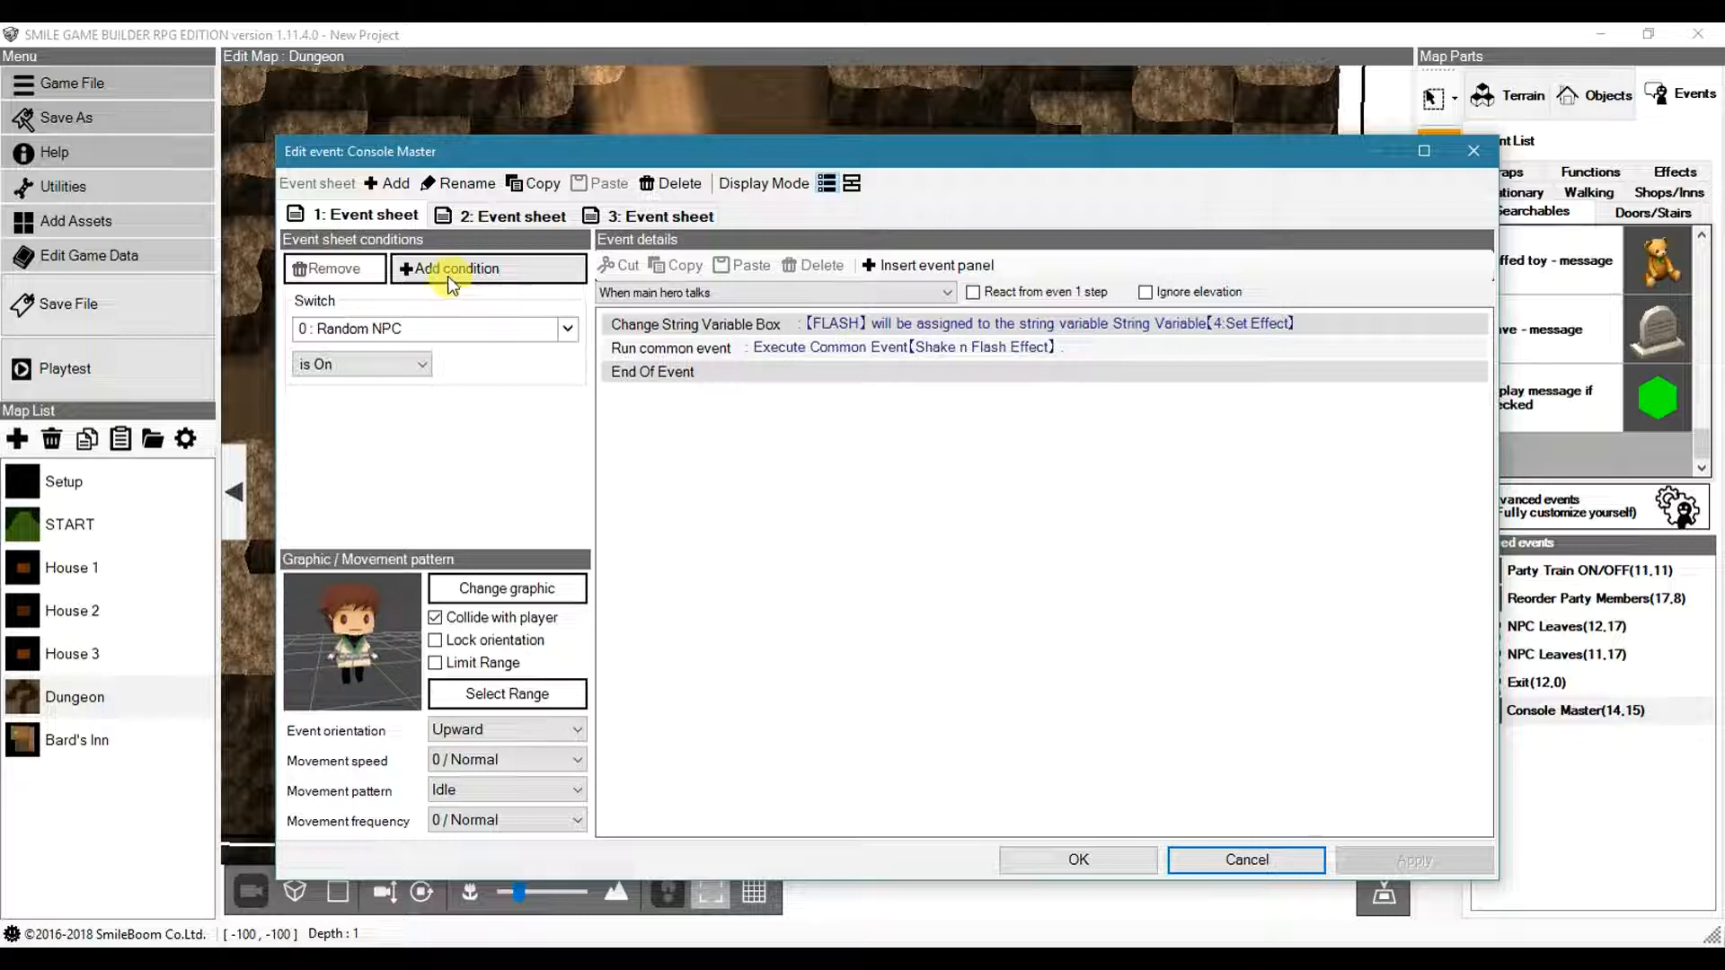
- Rename the Console Master's first event sheet as Flash and remove its Random NPC switch condition
{"action": "left_click", "coordinate": [477, 180]}
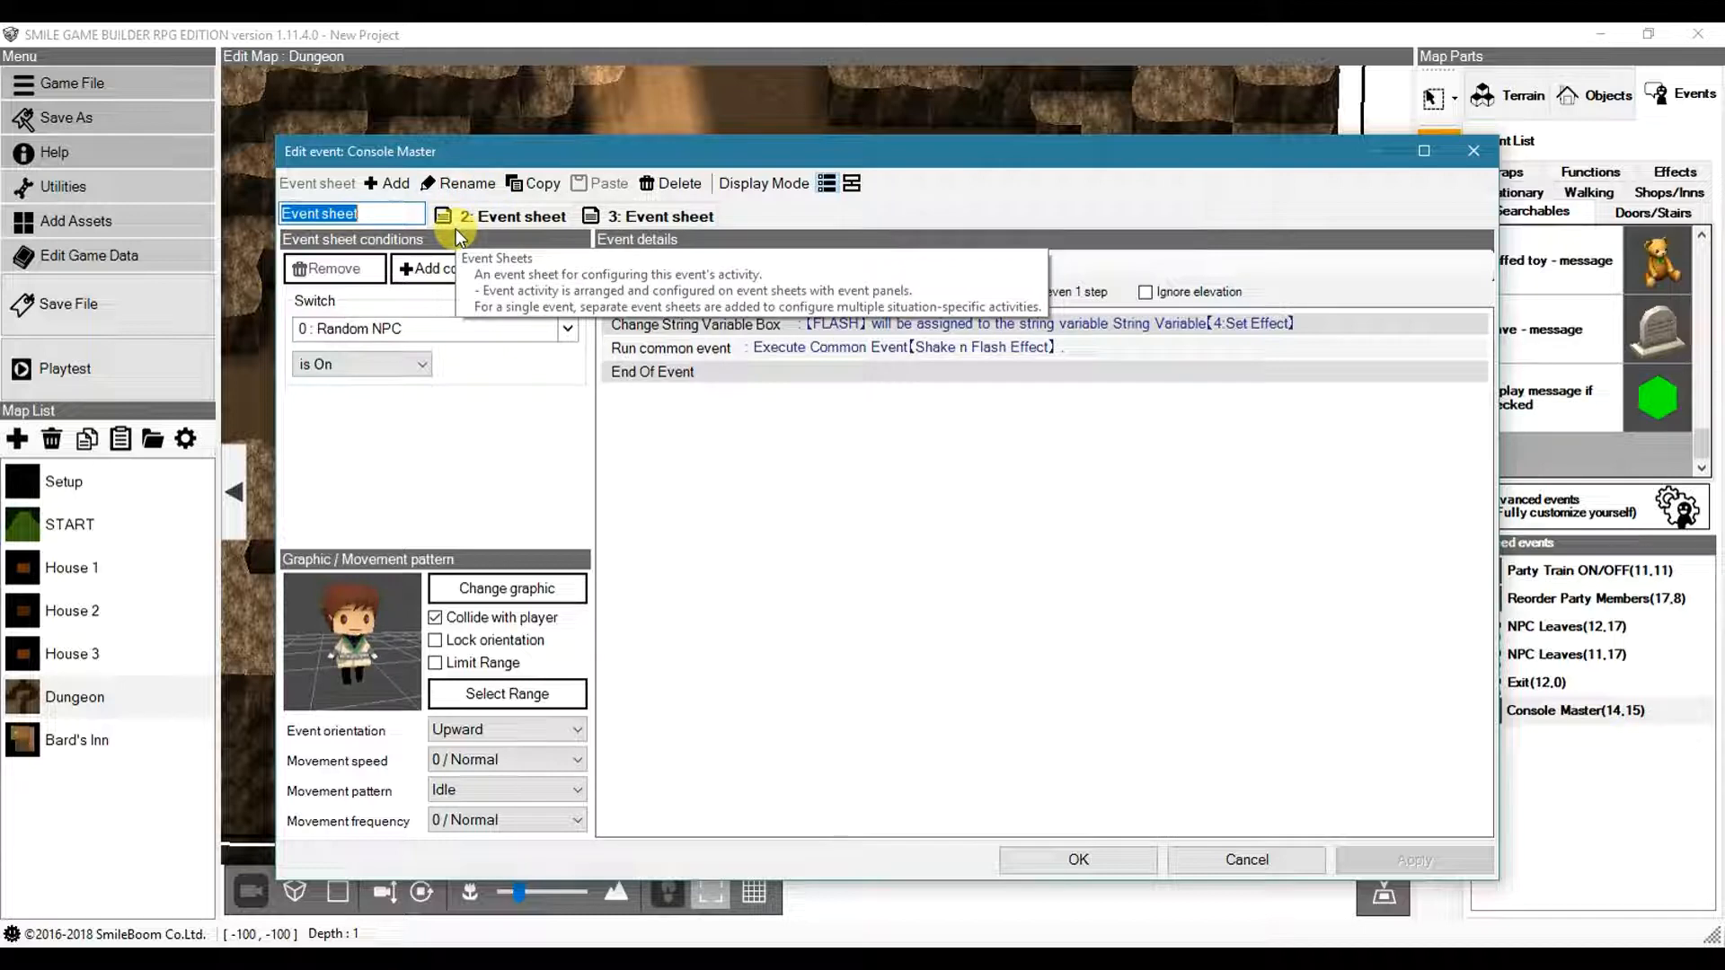
{"action": "type", "text": "Flash"}
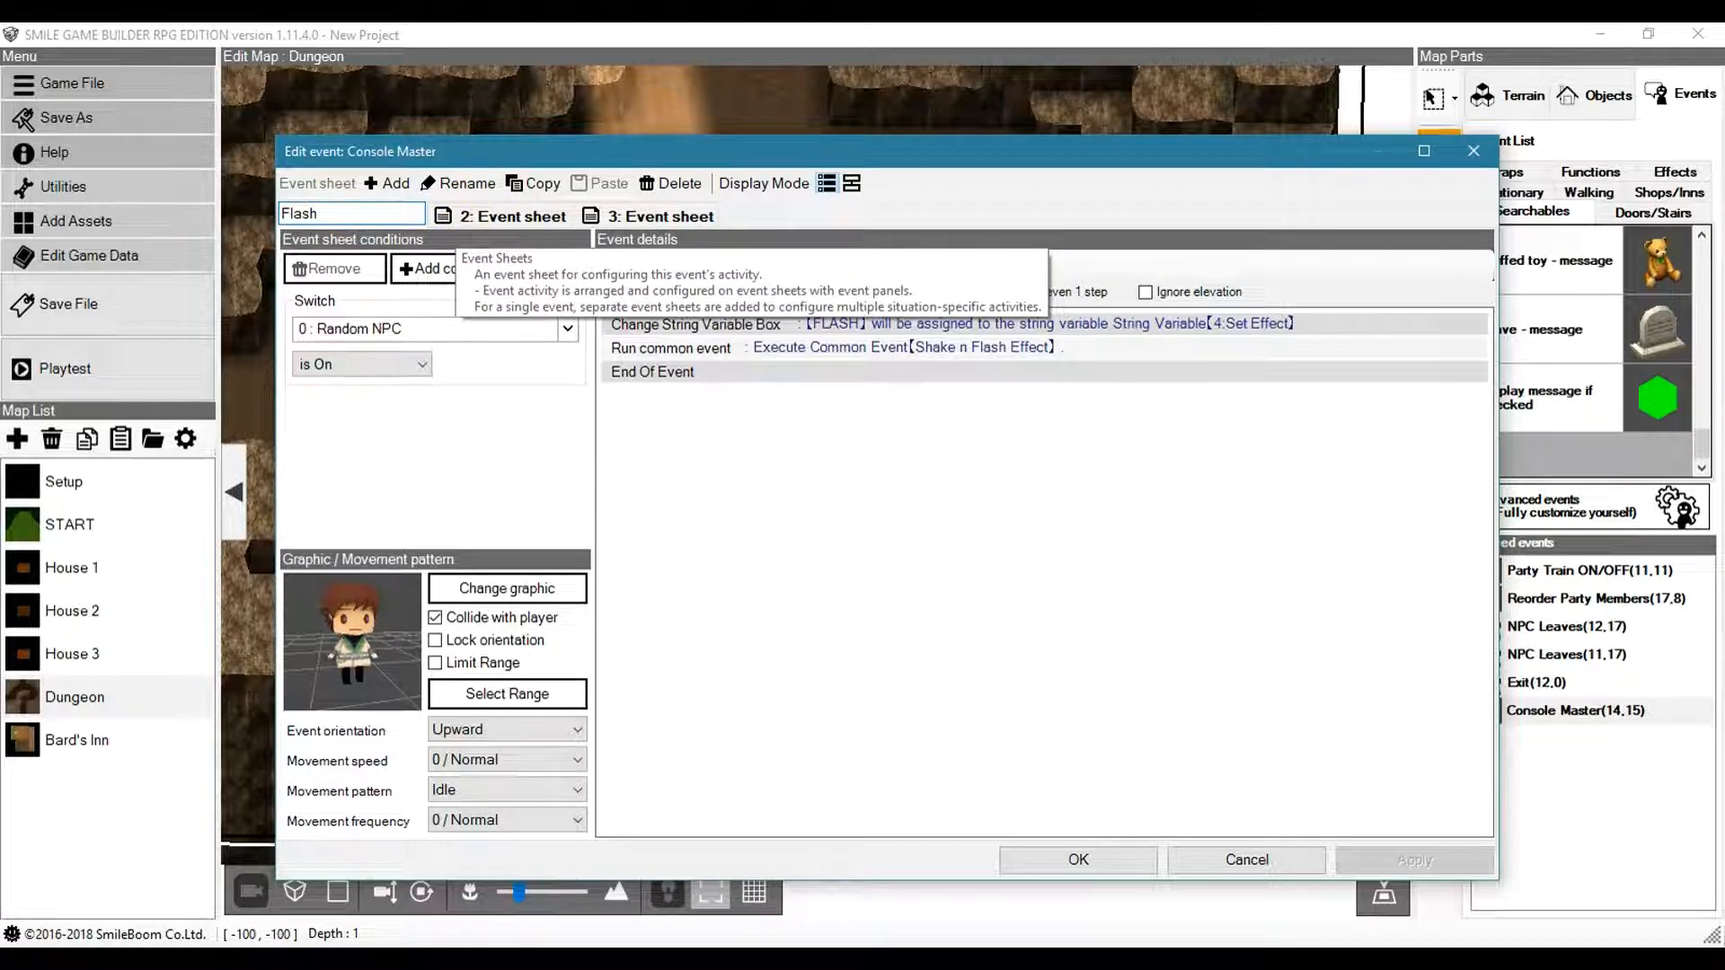
{"action": "key", "text": "Return"}
{"action": "left_click", "coordinate": [403, 325]}
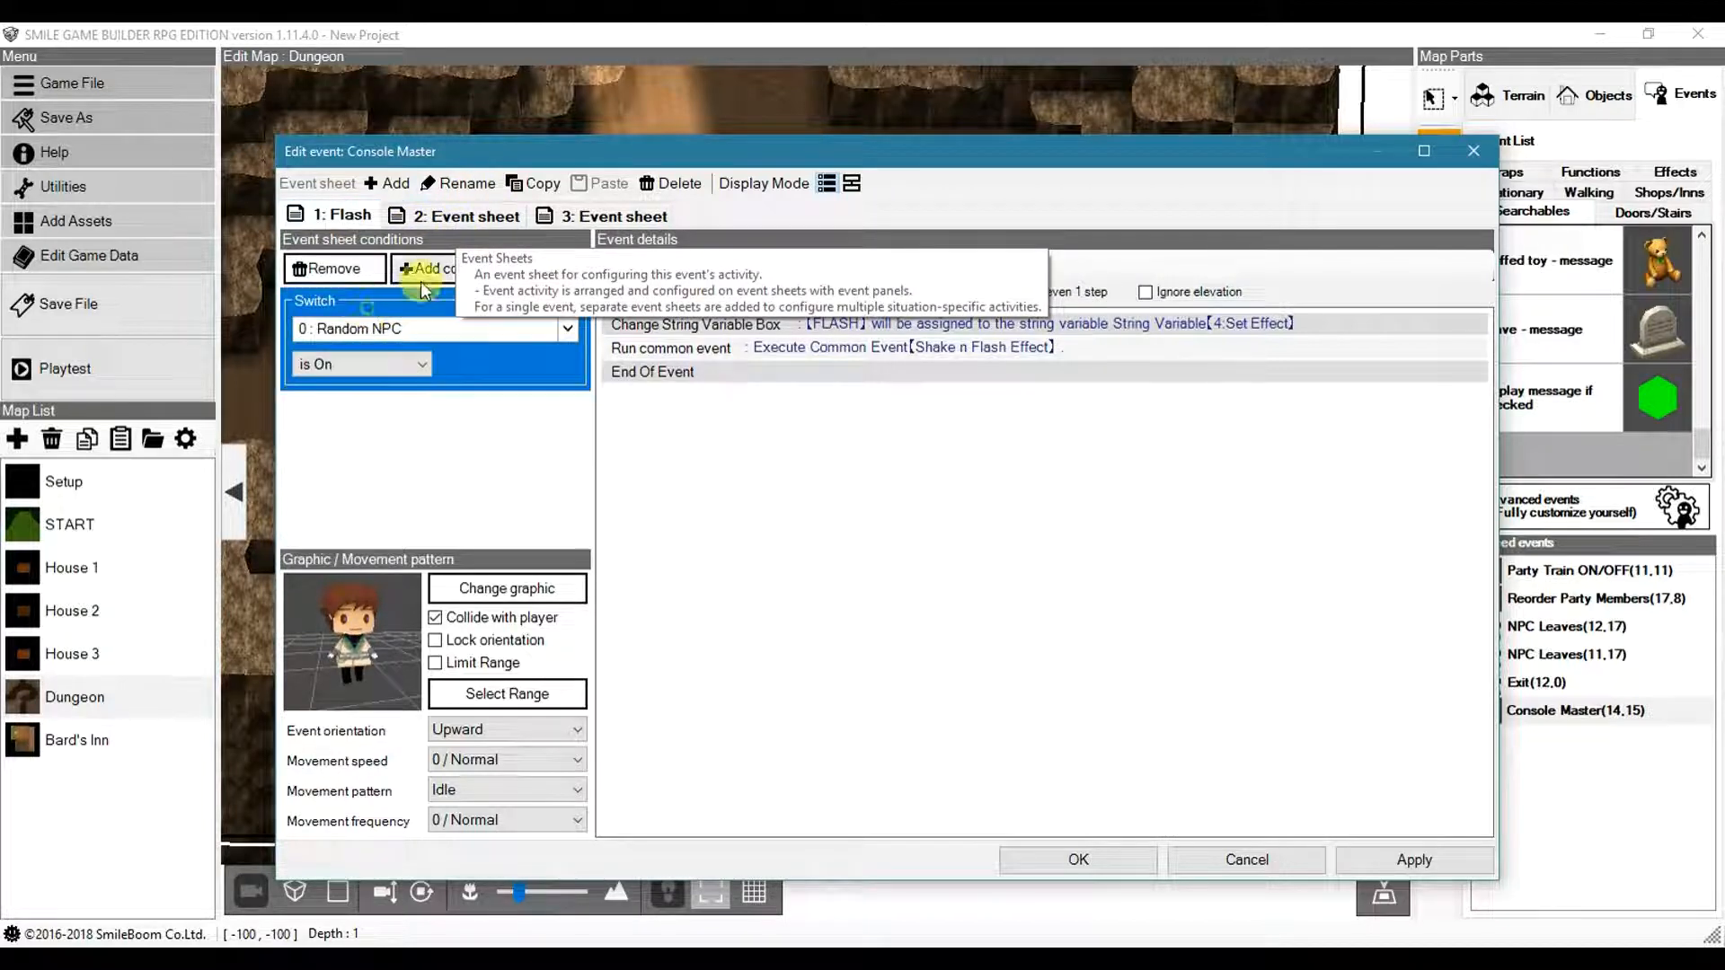
{"action": "left_click", "coordinate": [336, 267]}
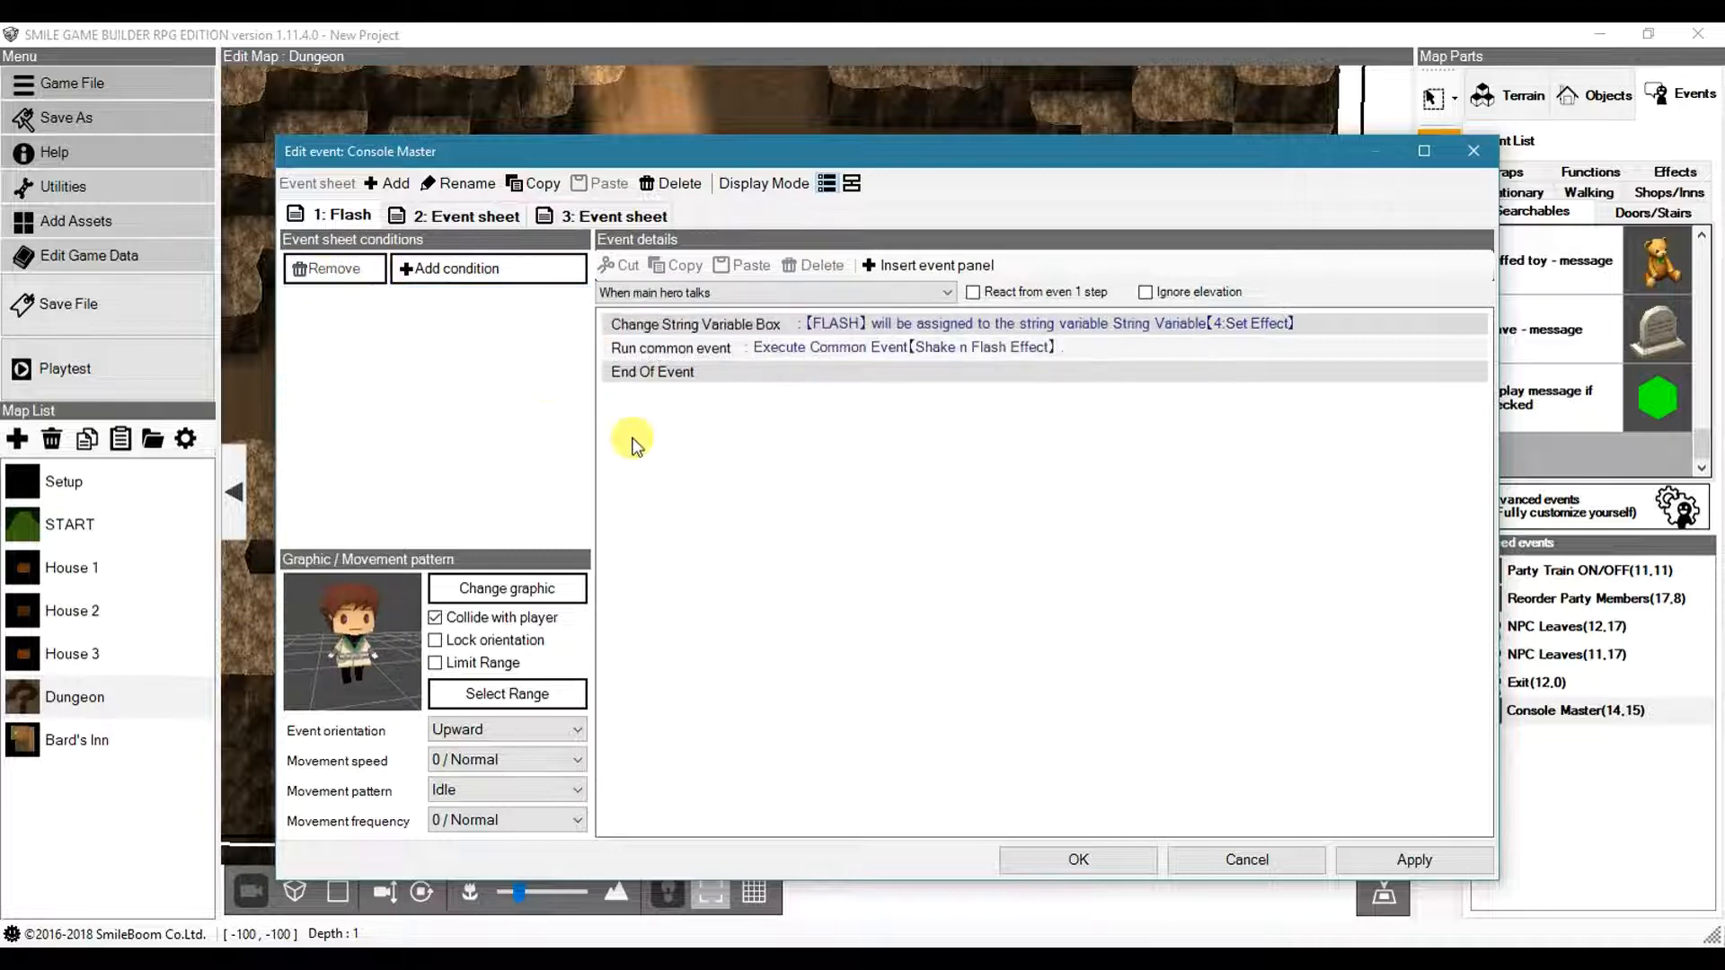
- Inspect the settings of the Flash sheet's Change String Variable Box and Run common event commands
{"action": "double_click", "coordinate": [881, 325]}
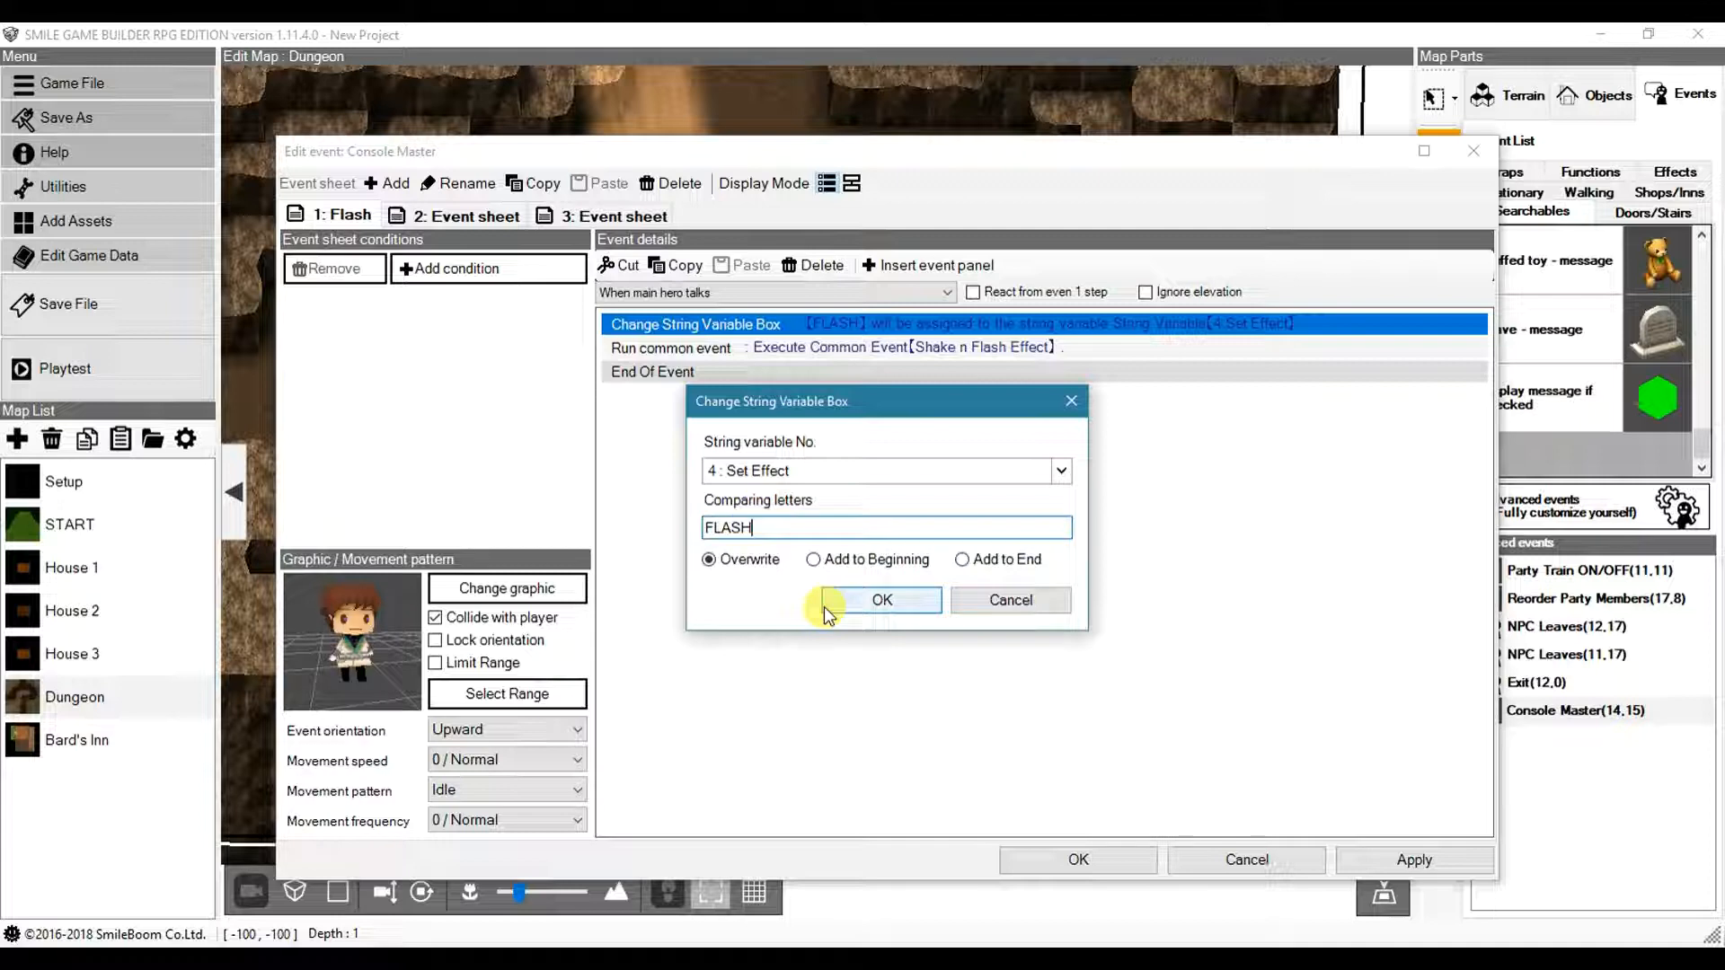
{"action": "left_click", "coordinate": [1019, 600]}
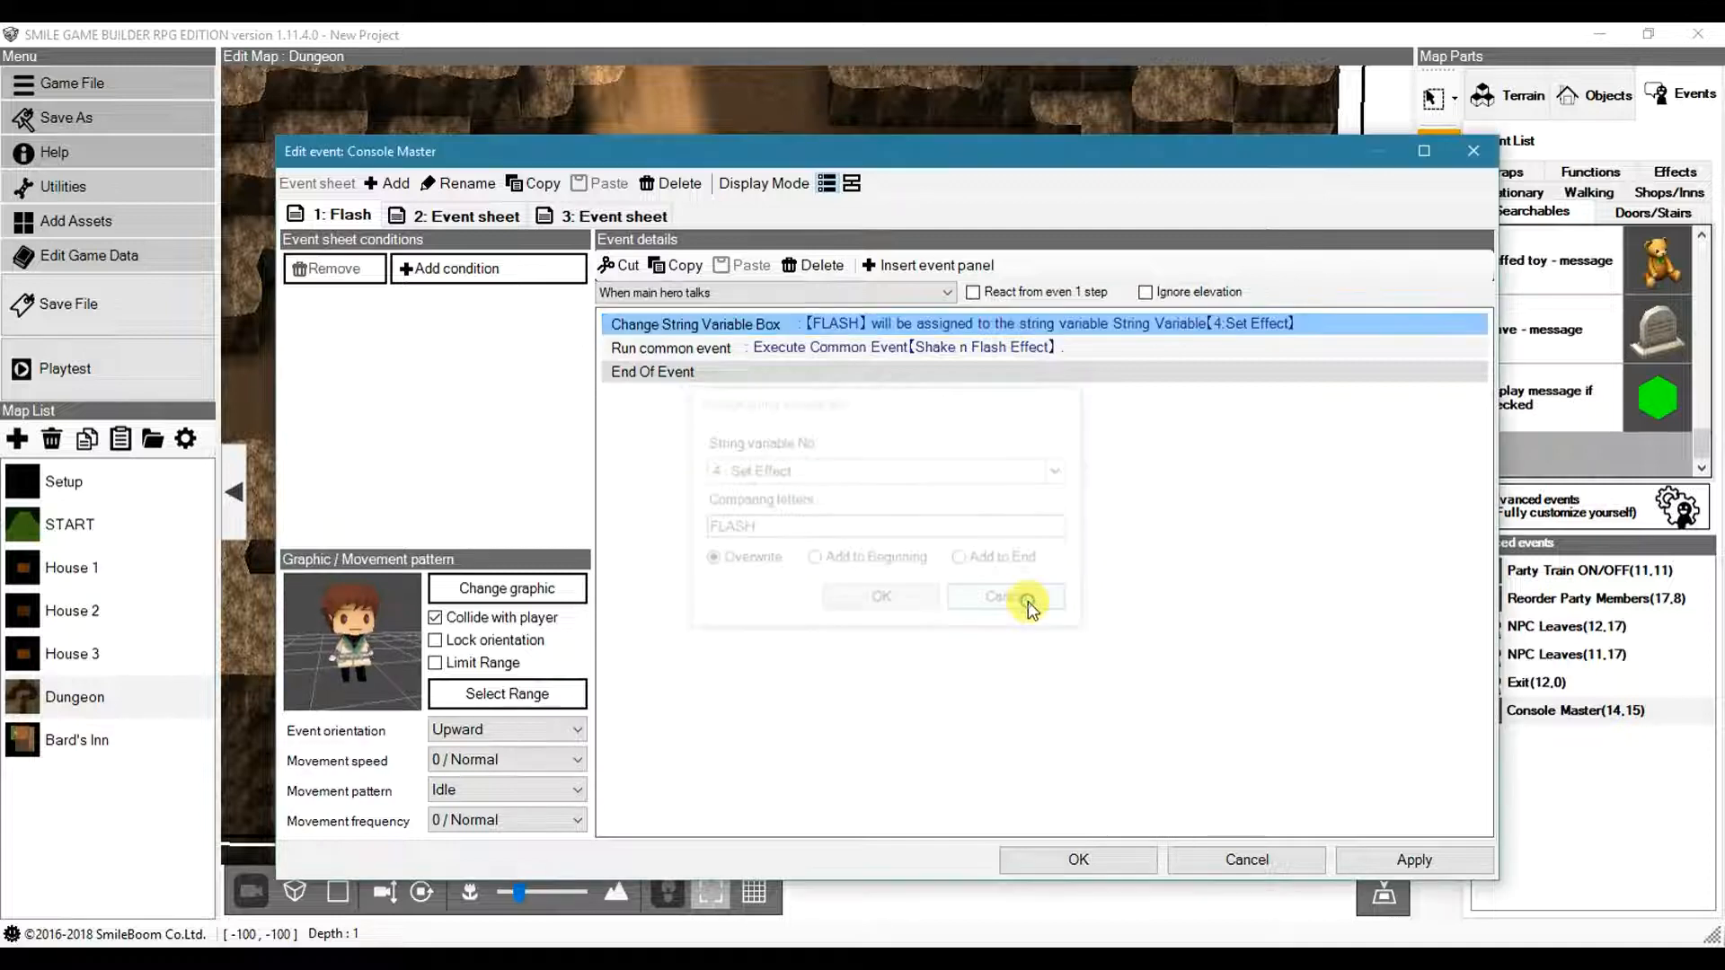
{"action": "double_click", "coordinate": [919, 351]}
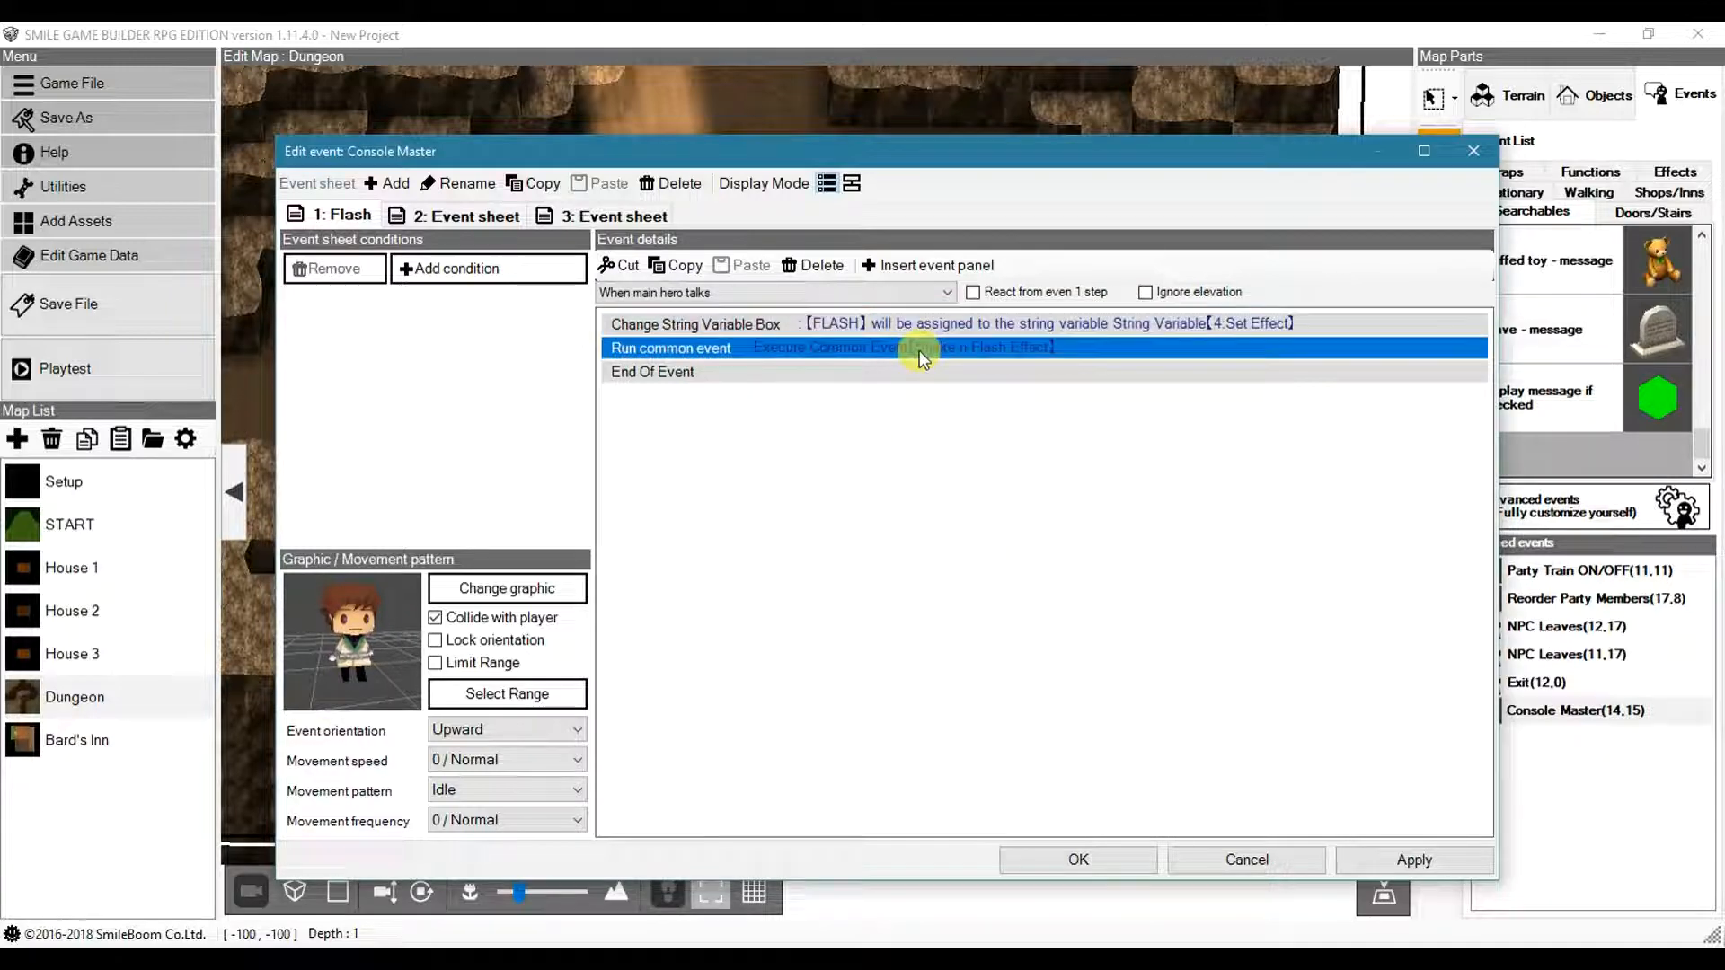
{"action": "left_click", "coordinate": [848, 502]}
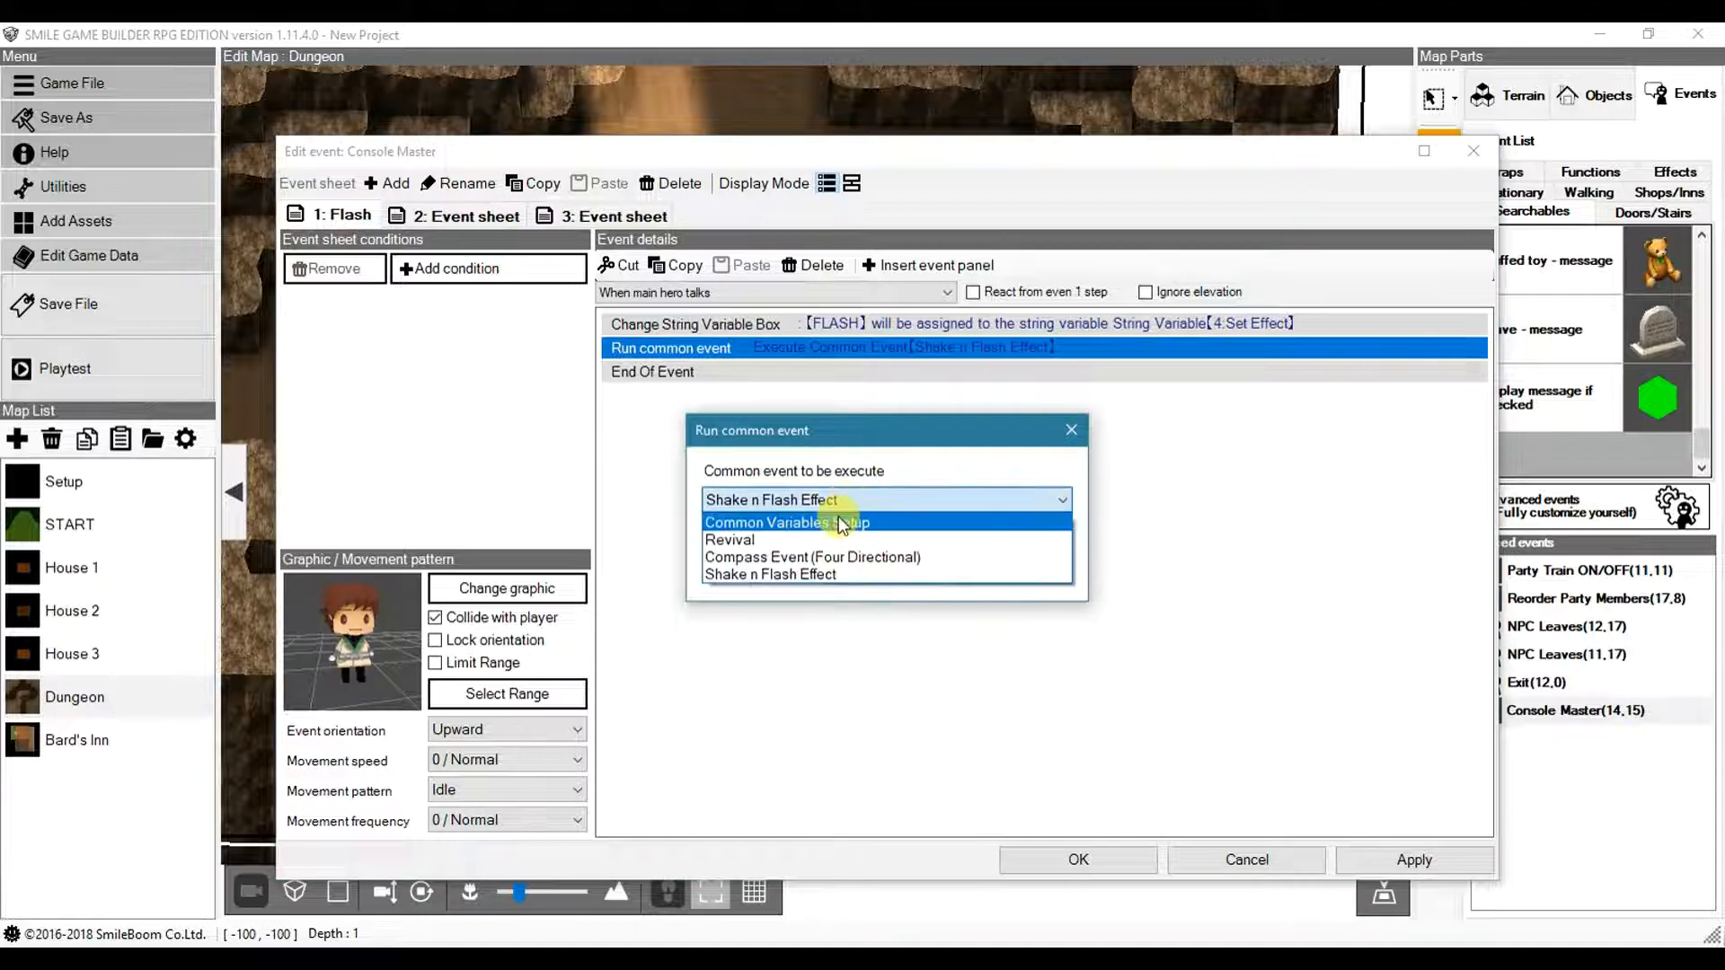
{"action": "left_click", "coordinate": [854, 433]}
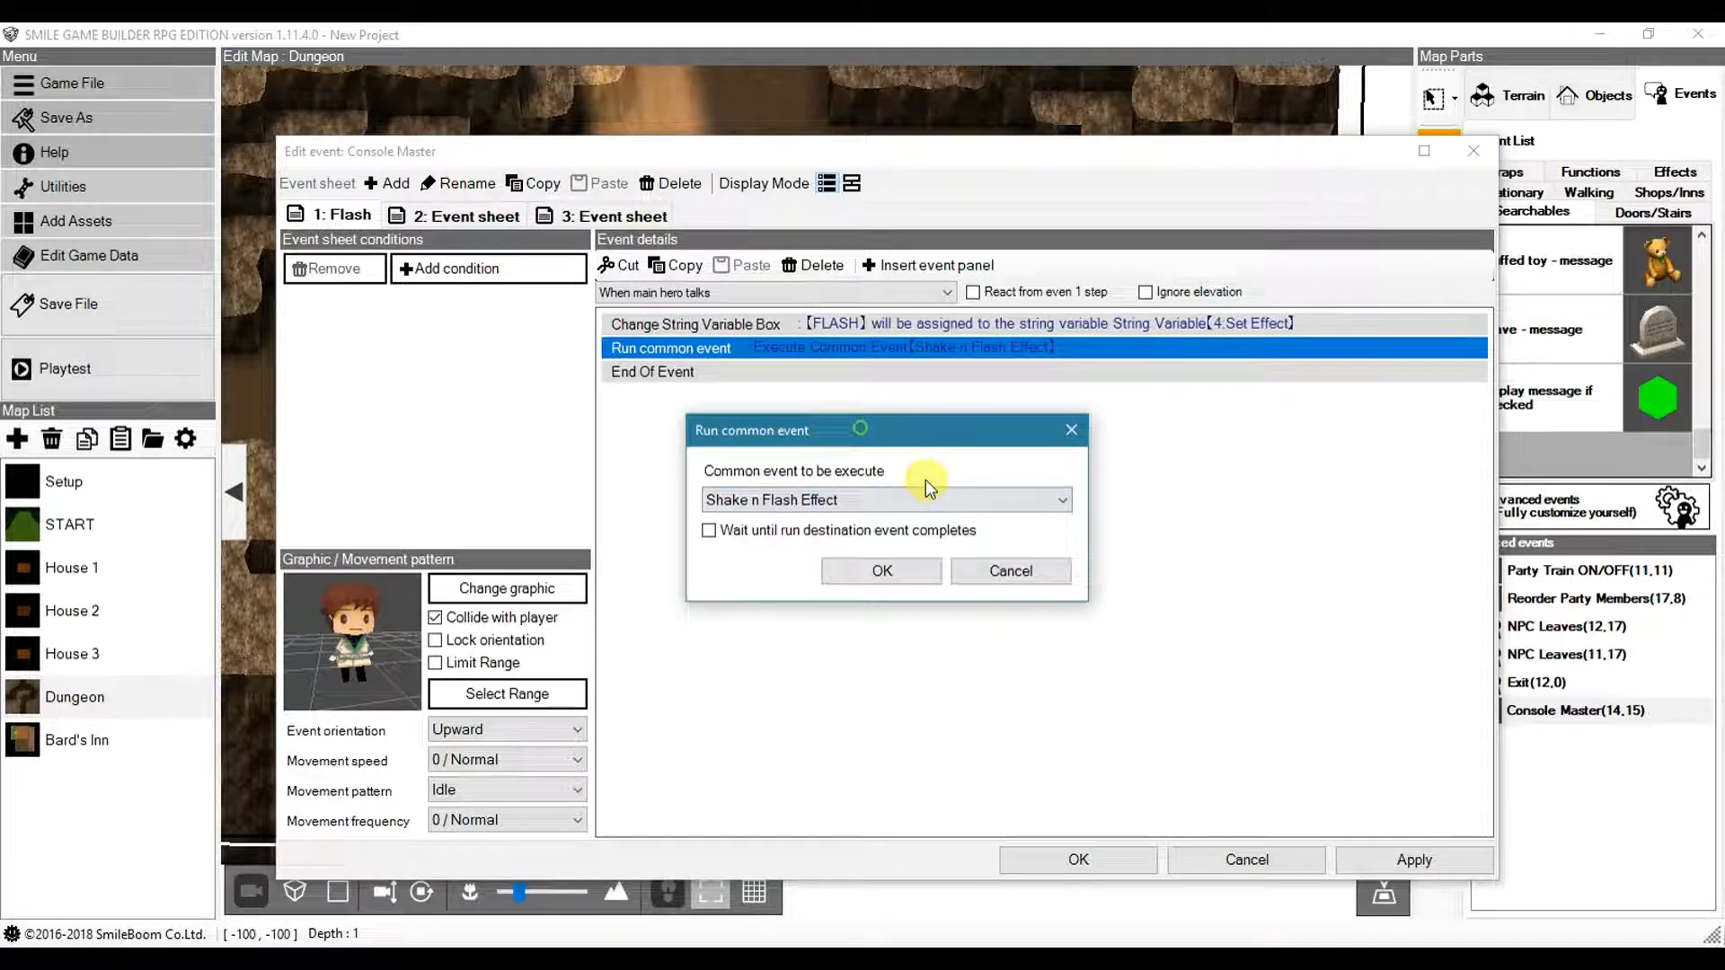
{"action": "left_click", "coordinate": [1012, 573]}
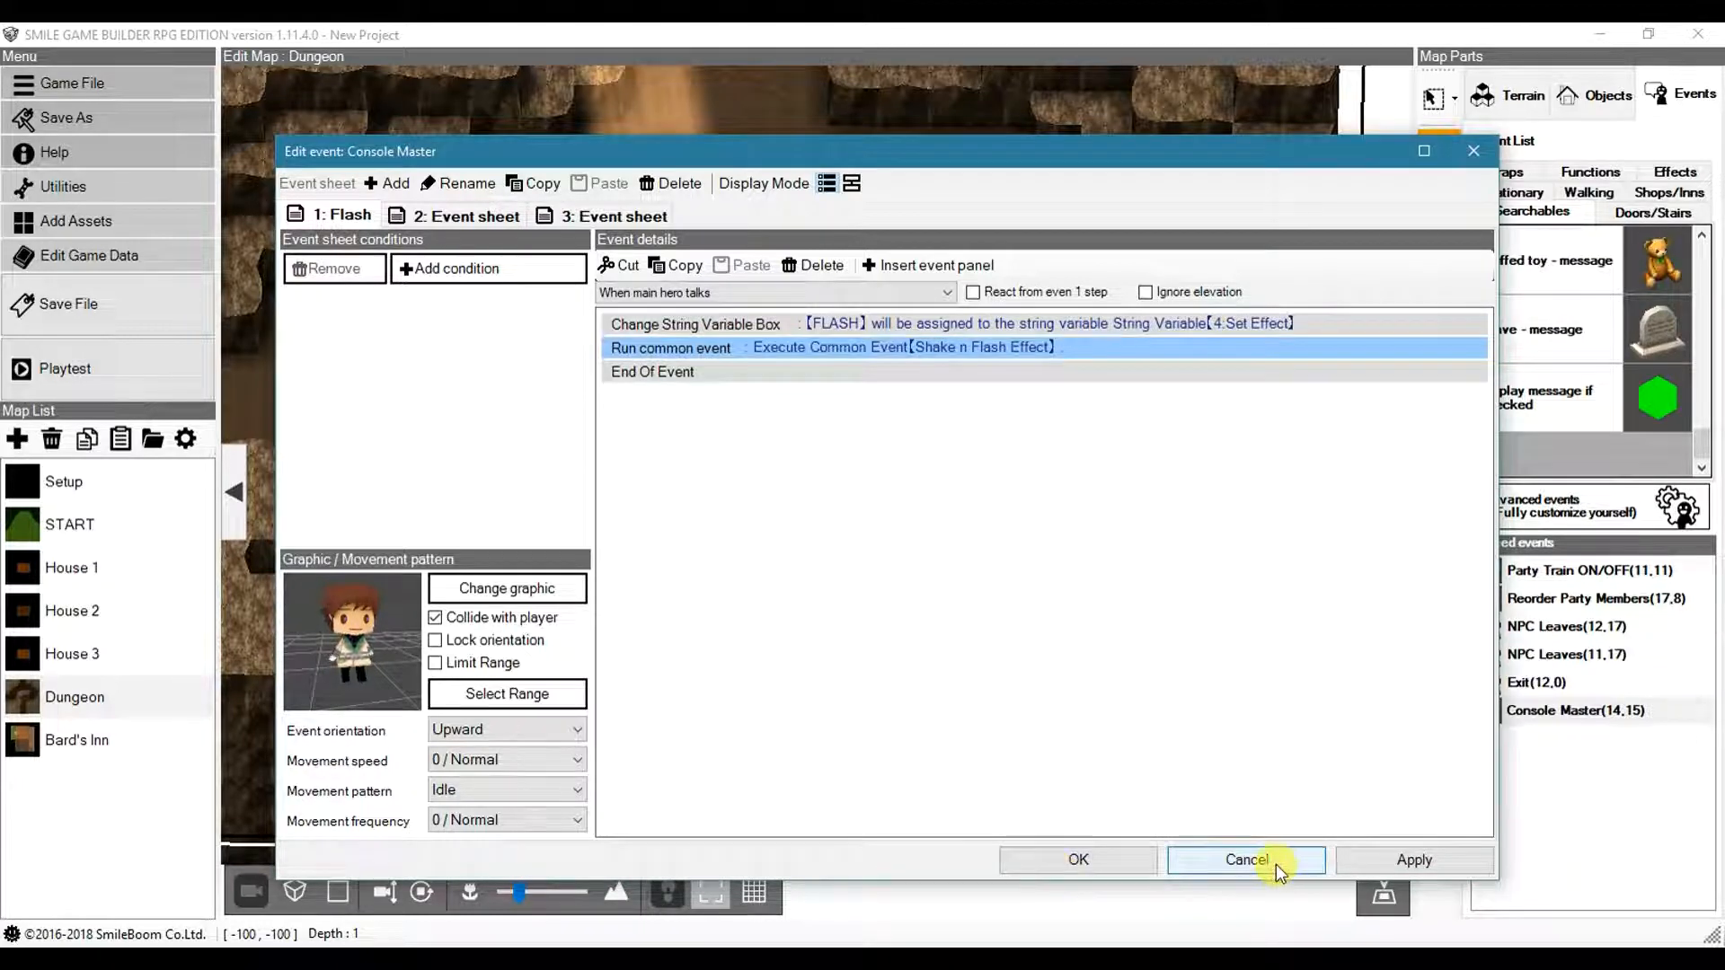
- Save and playtest the Console Master event, and reopen it for editing
{"action": "left_click", "coordinate": [1103, 858]}
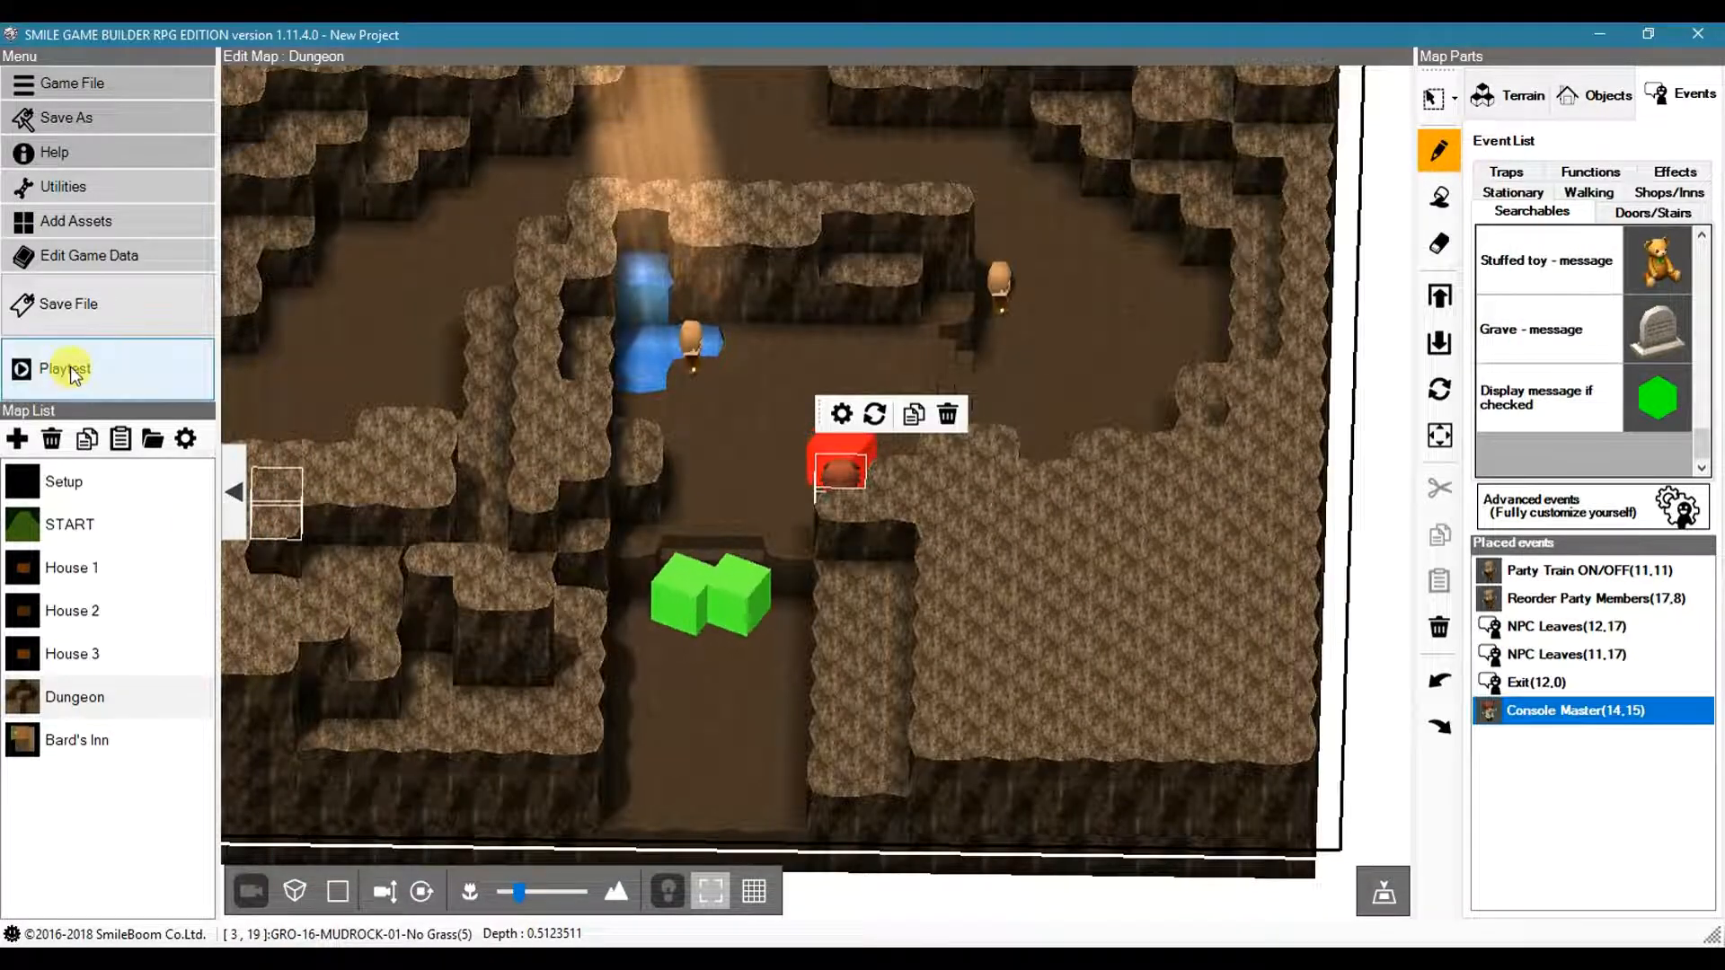
{"action": "left_click", "coordinate": [71, 370]}
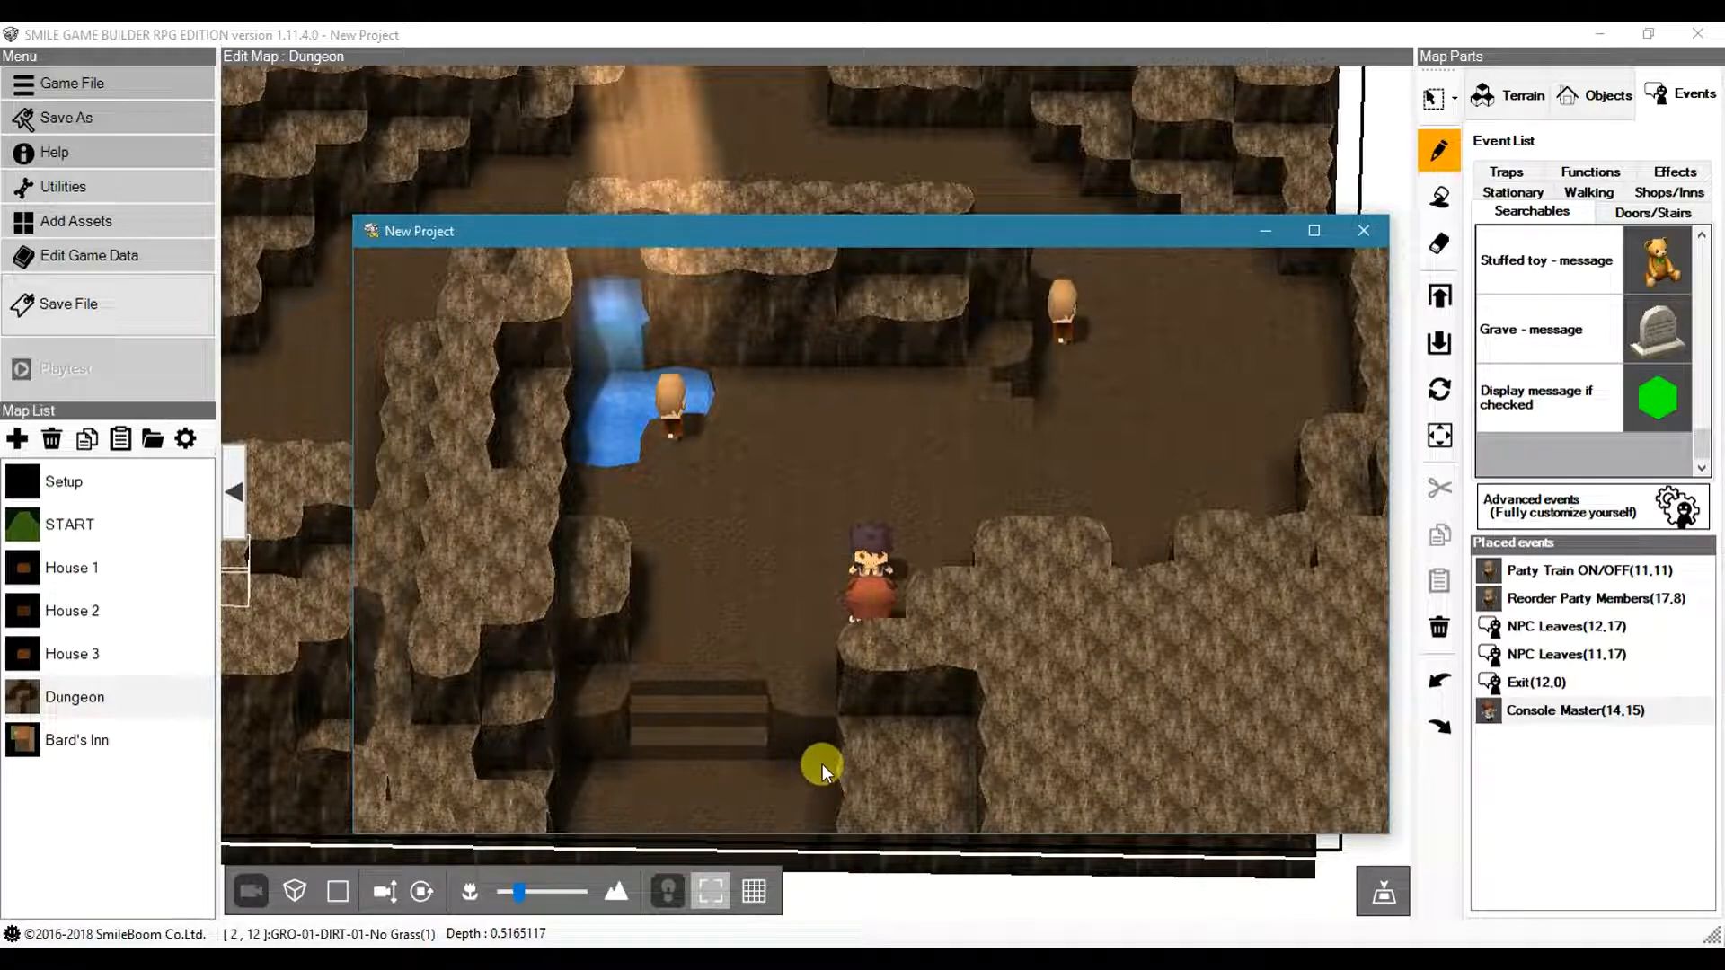
{"action": "left_click", "coordinate": [1371, 234]}
{"action": "double_click", "coordinate": [1490, 708]}
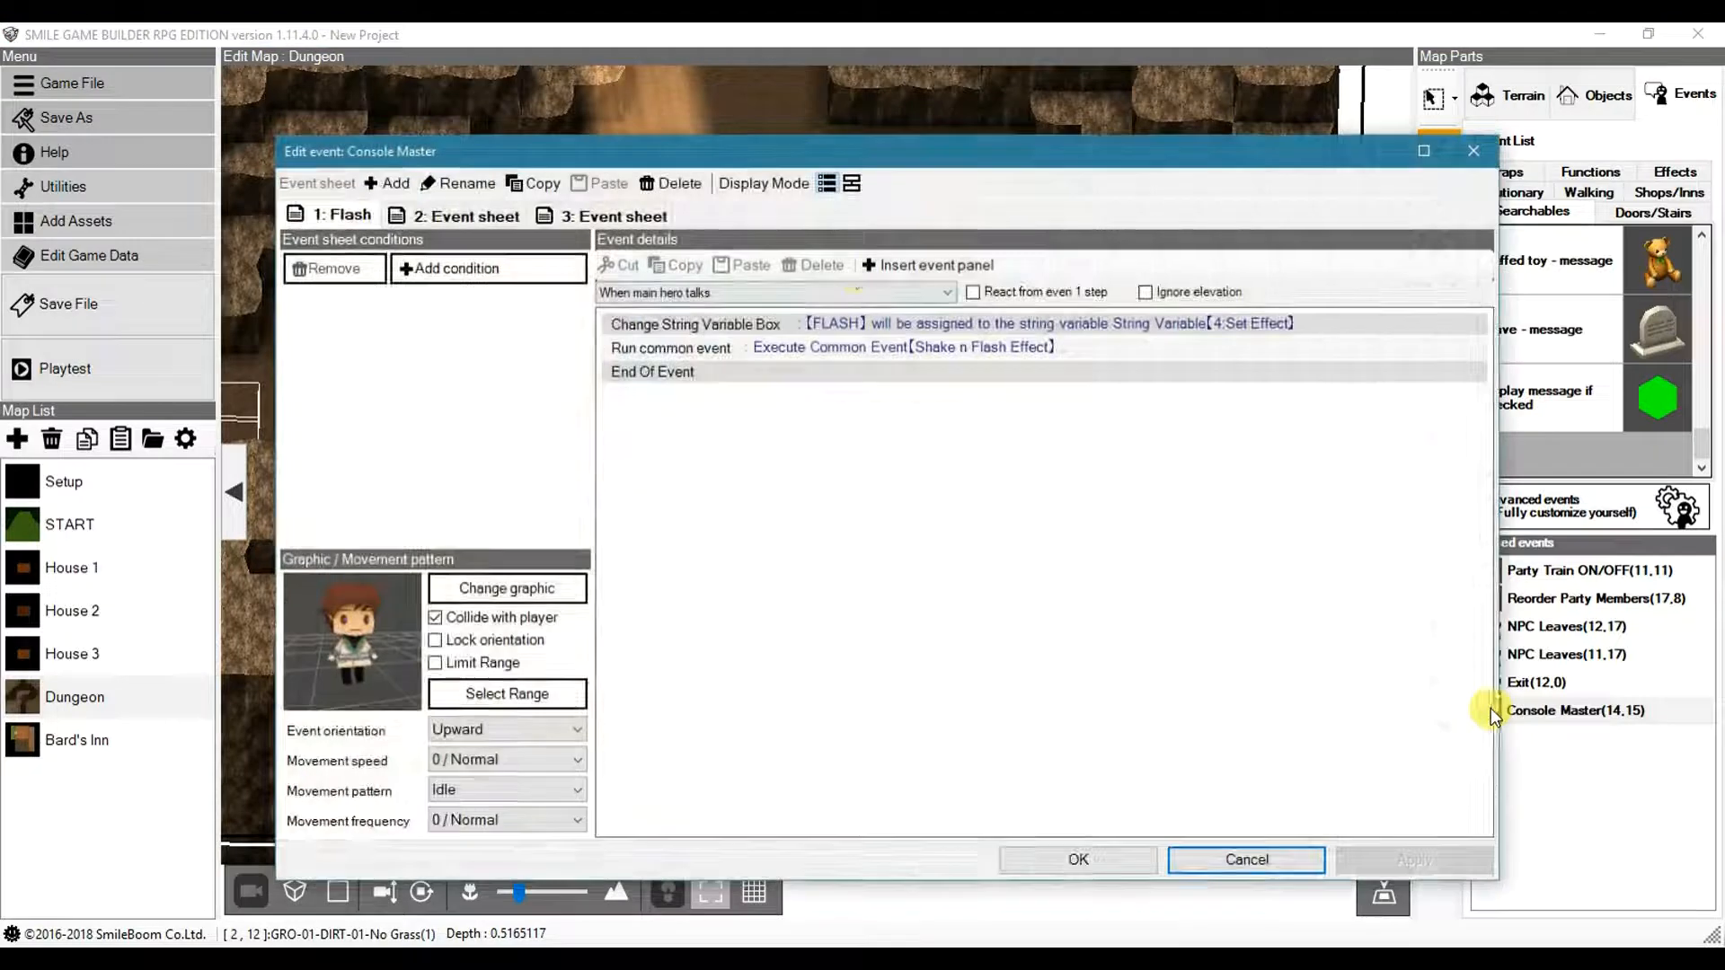
{"action": "double_click", "coordinate": [827, 322]}
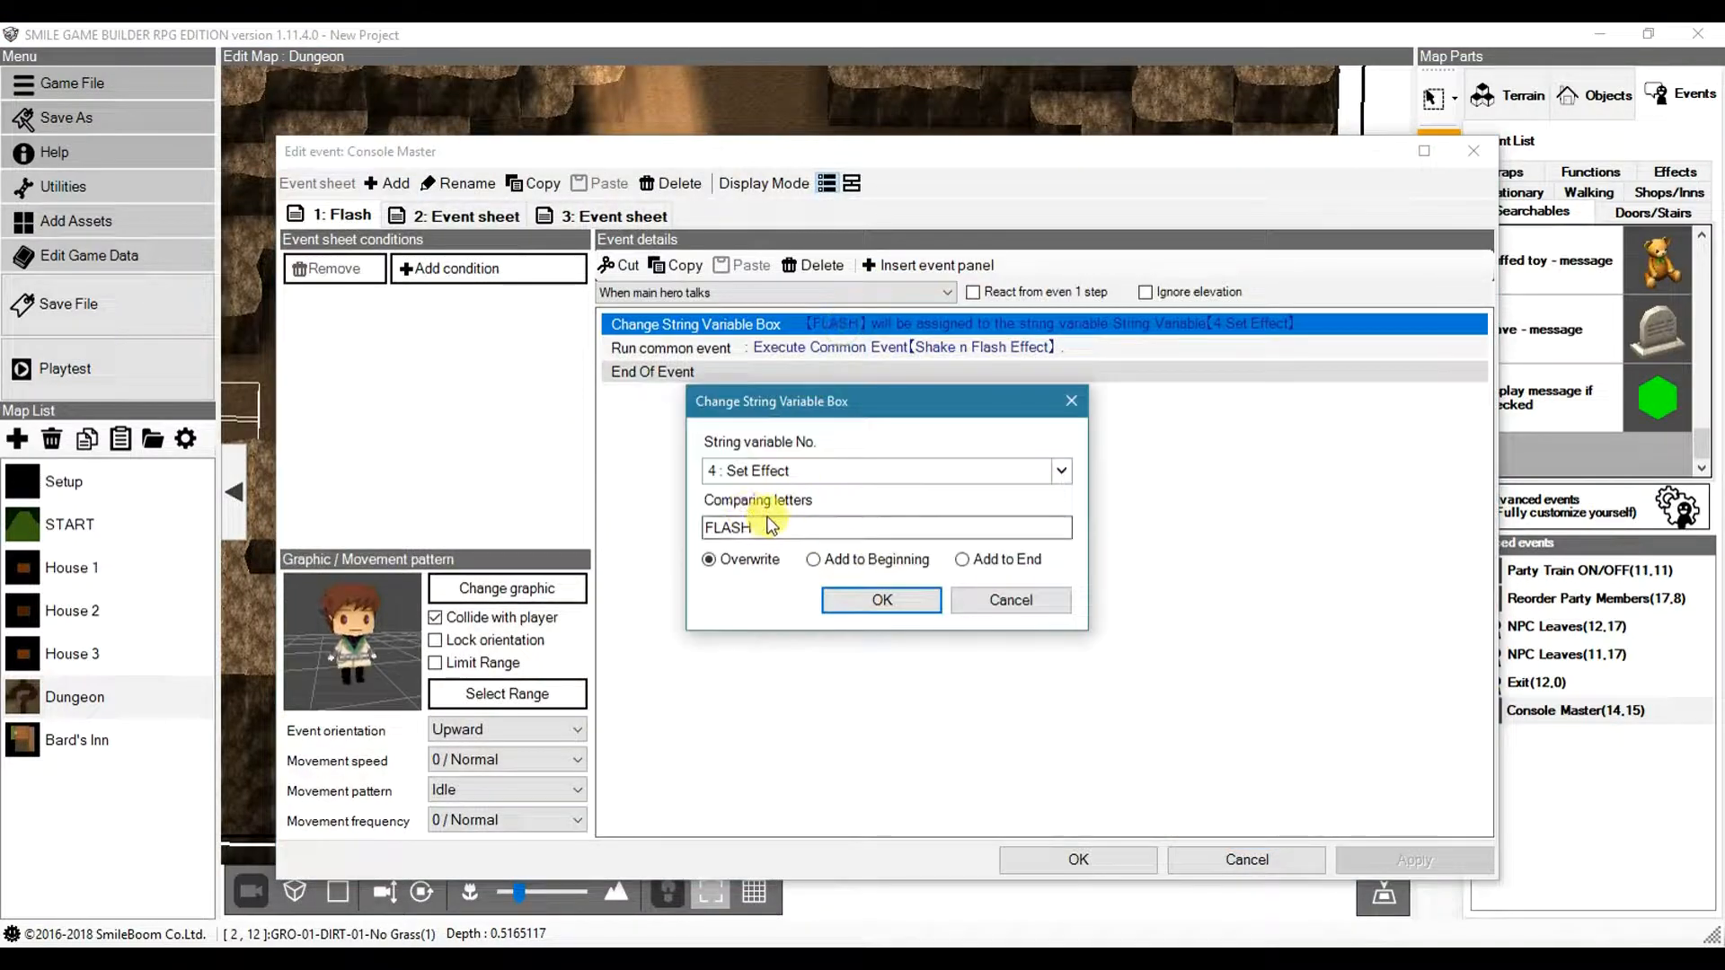
{"action": "double_click", "coordinate": [769, 525]}
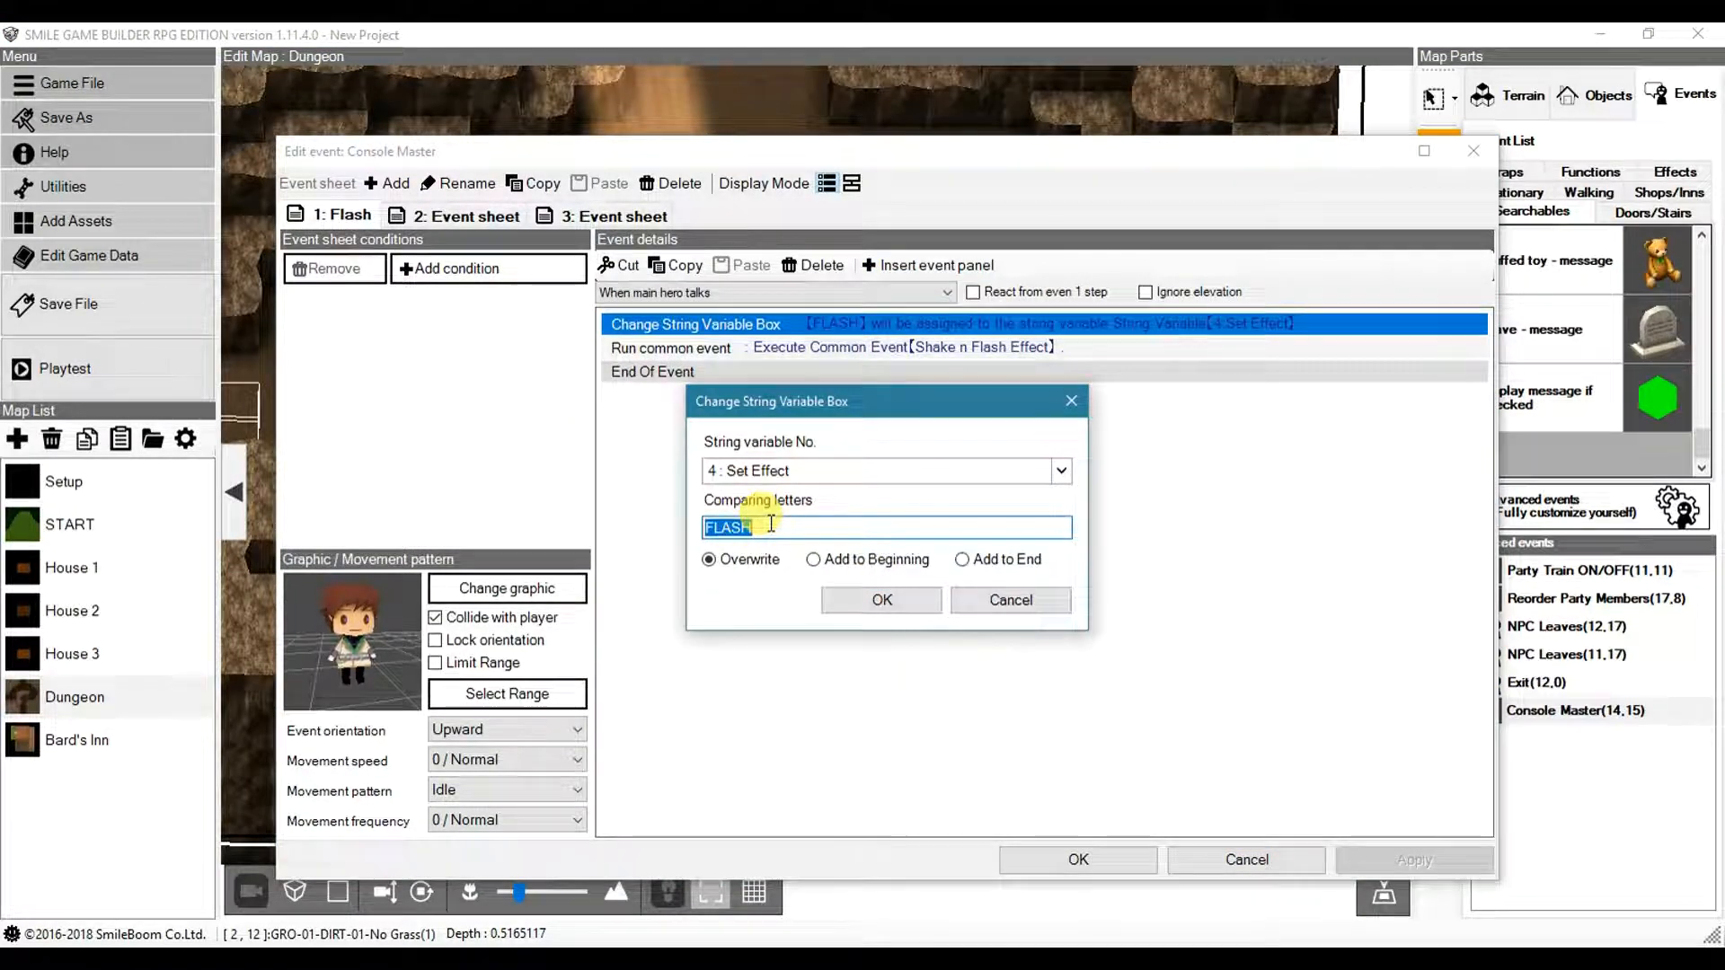
{"action": "type", "text": "BRIGH"}
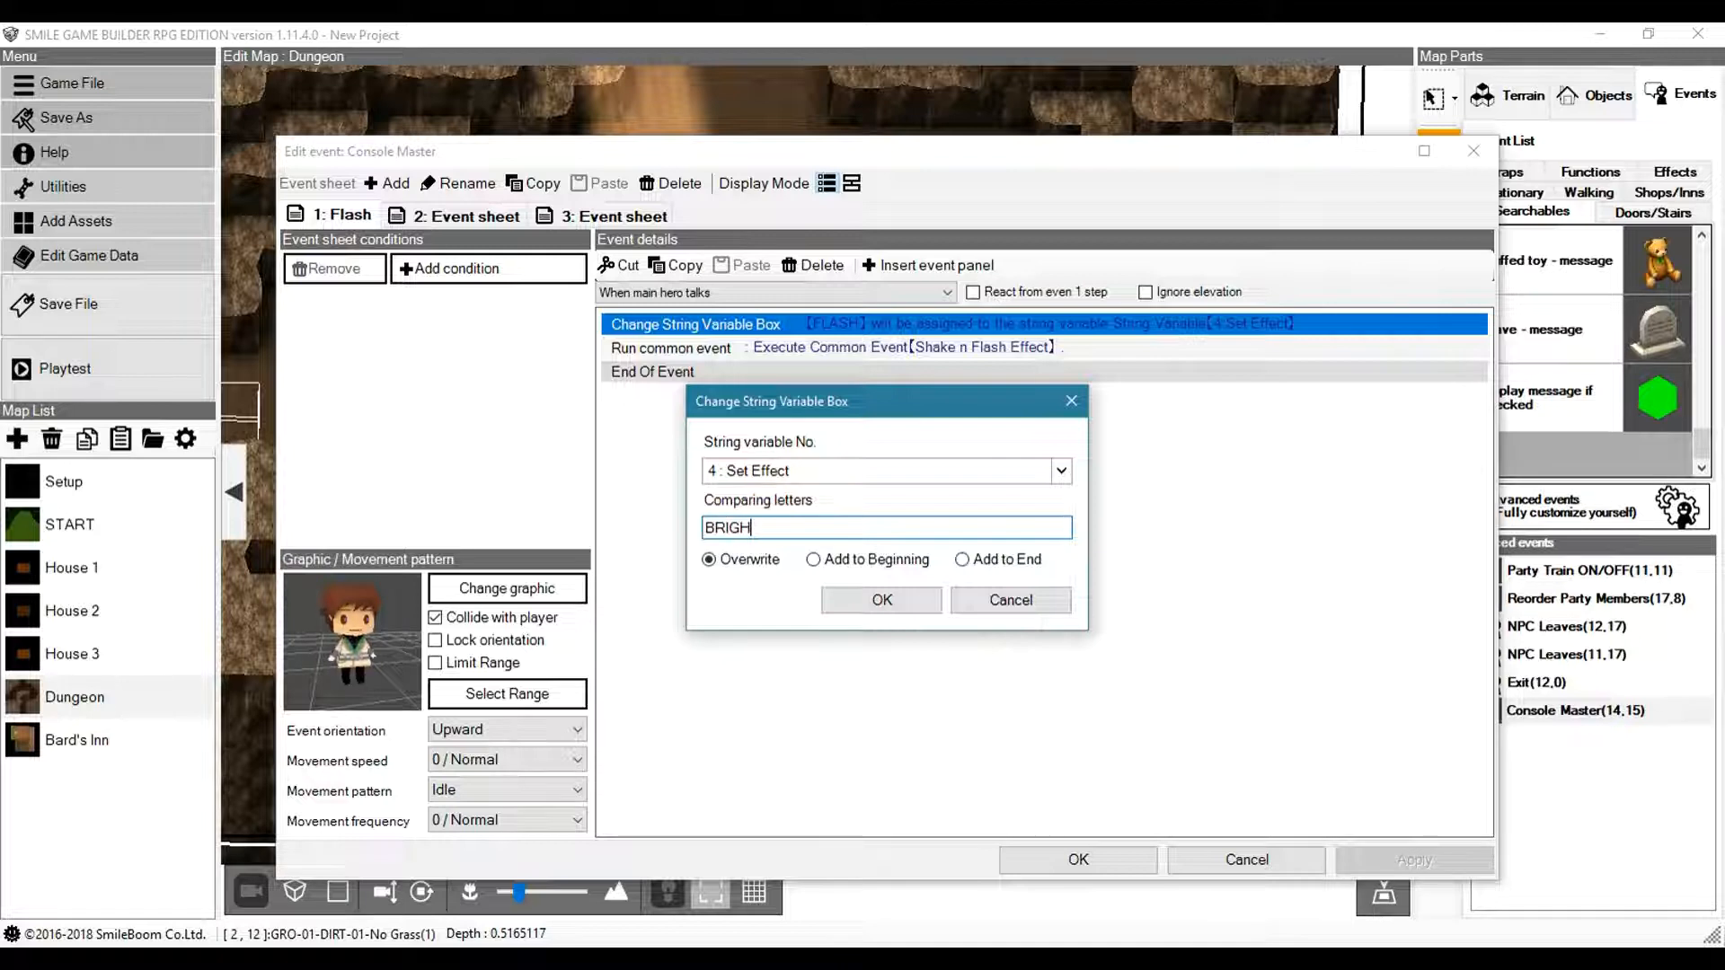
{"action": "key", "text": "BackSpace"}
{"action": "key", "text": "BackSpace"}
{"action": "key", "text": "BackSpace"}
{"action": "key", "text": "BackSpace"}
{"action": "key", "text": "BackSpace"}
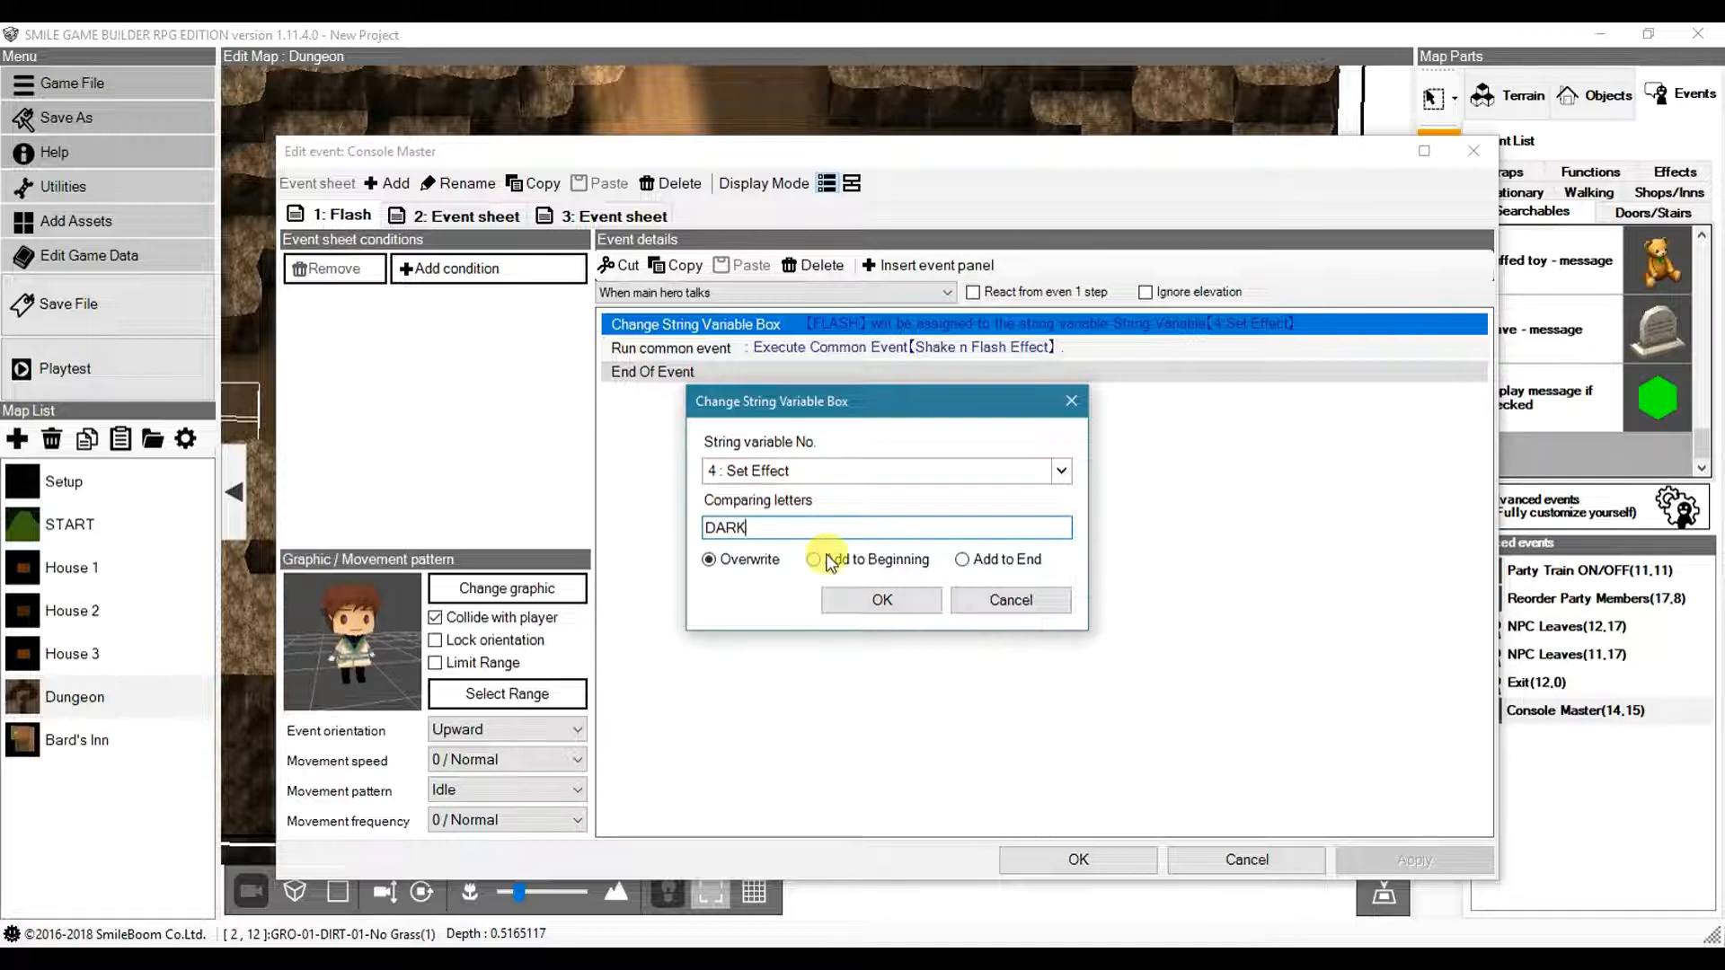
{"action": "left_click", "coordinate": [1029, 599]}
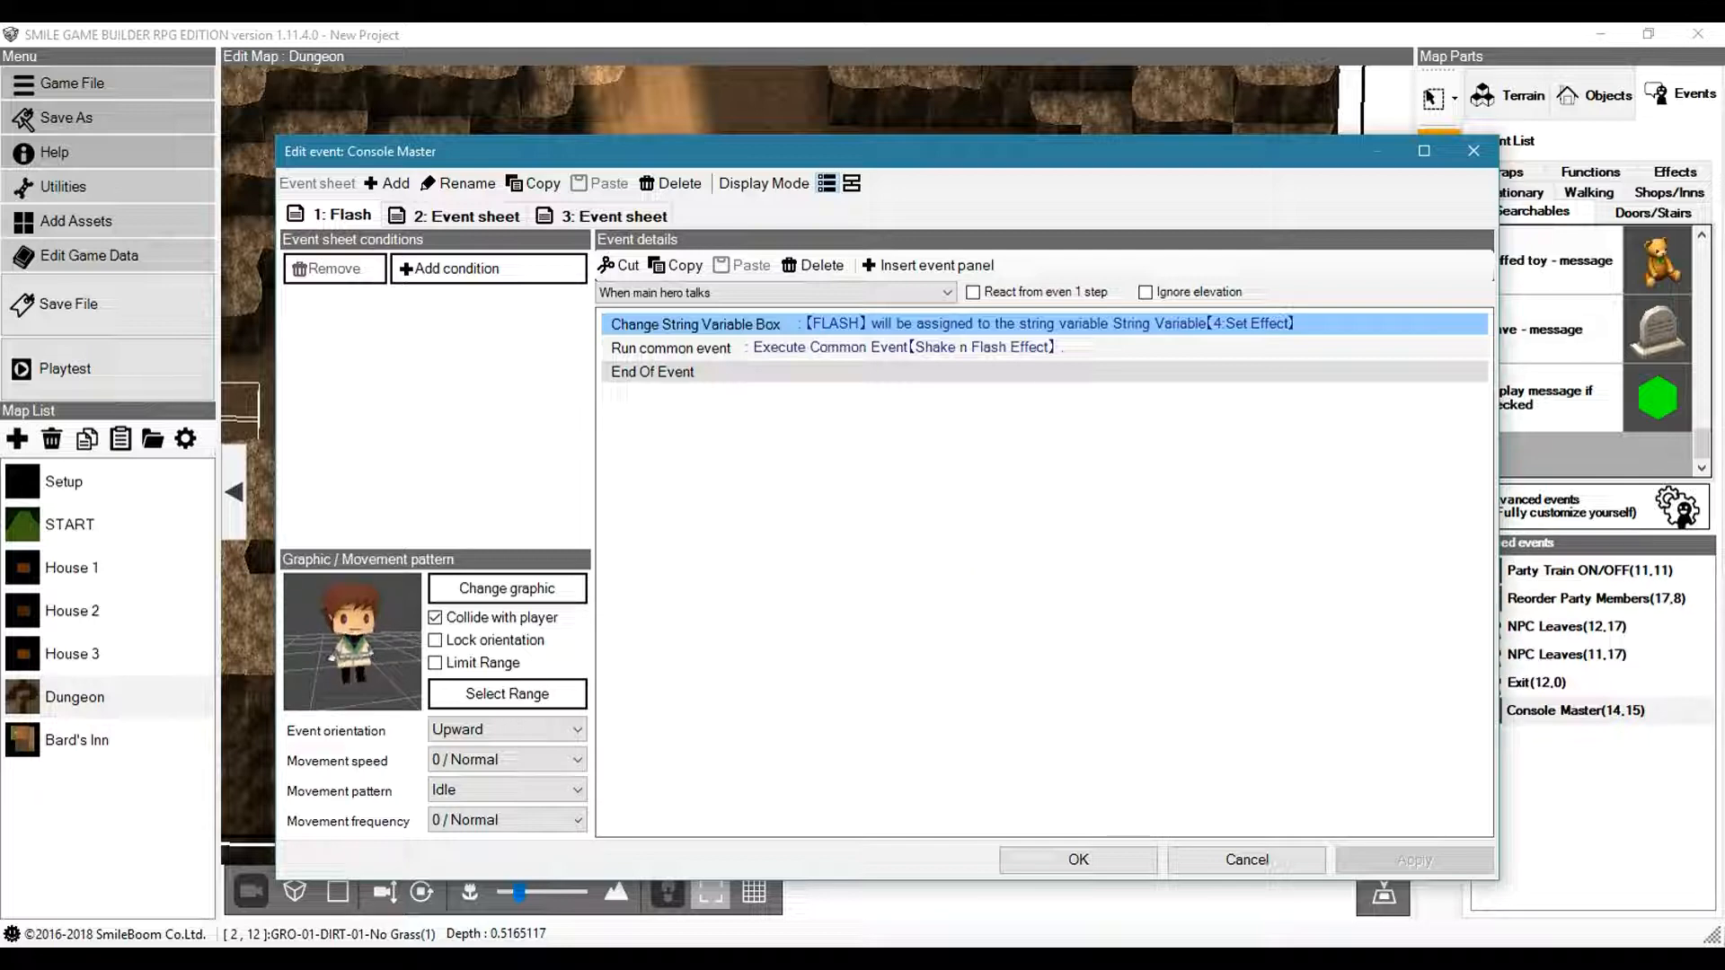
- Rename the Console Master's second event sheet as Shake Screen
{"action": "left_click", "coordinate": [476, 218]}
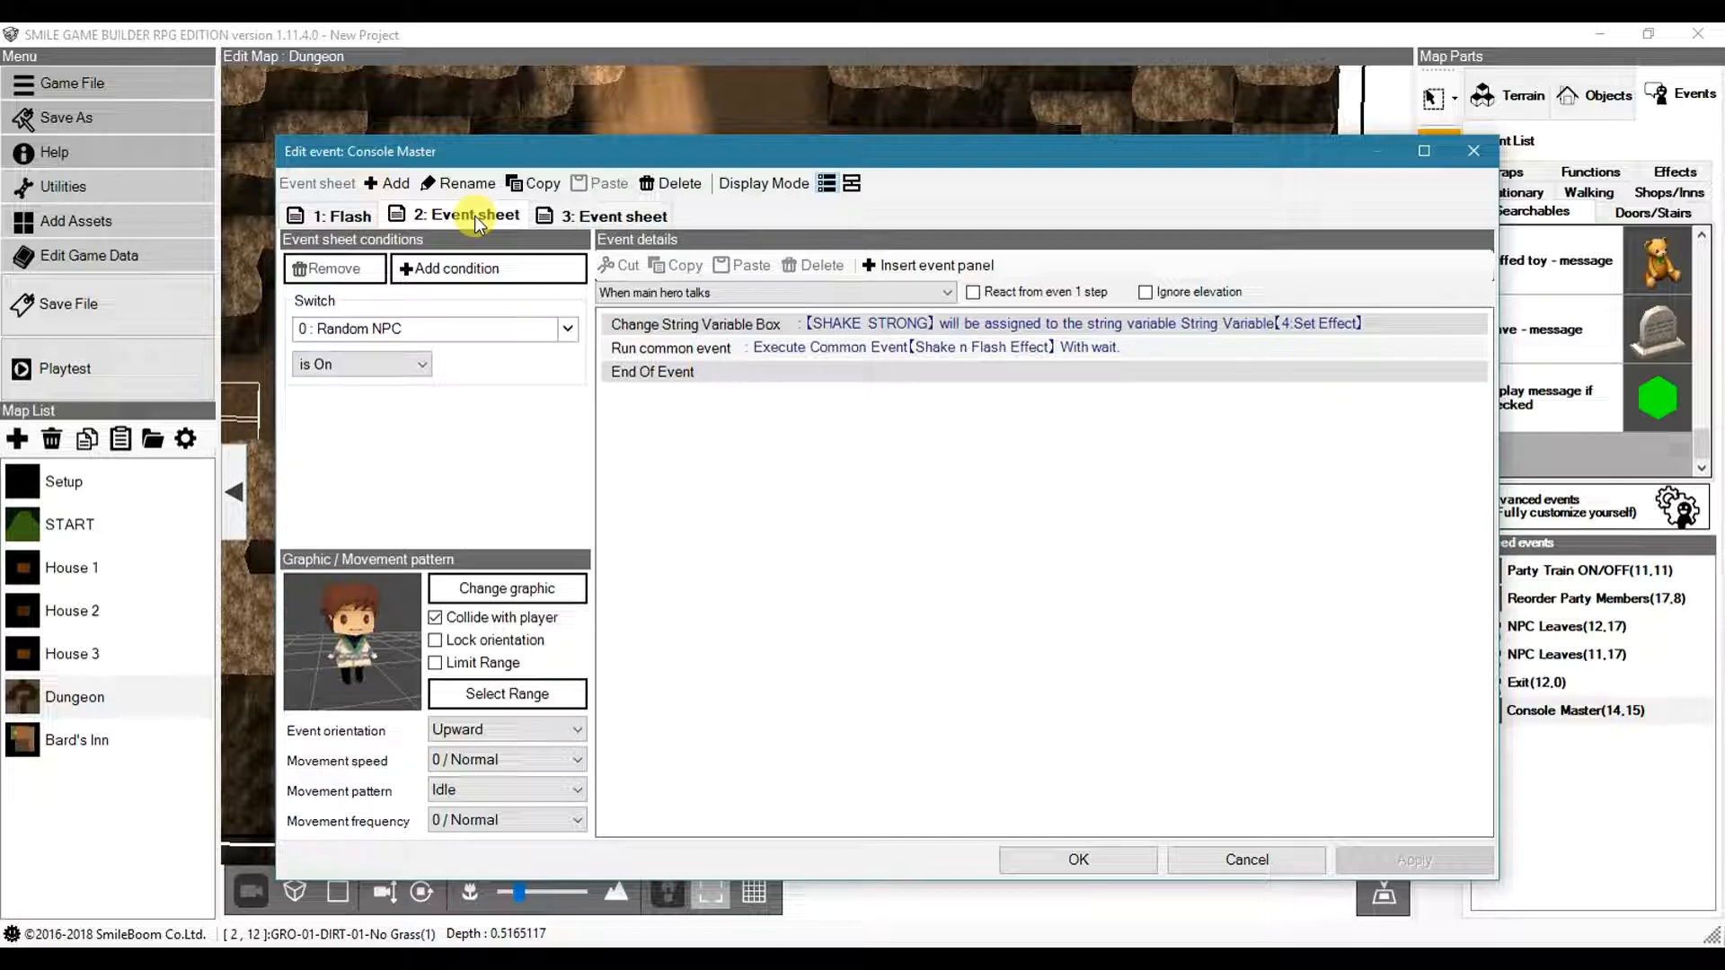
{"action": "left_click", "coordinate": [488, 187]}
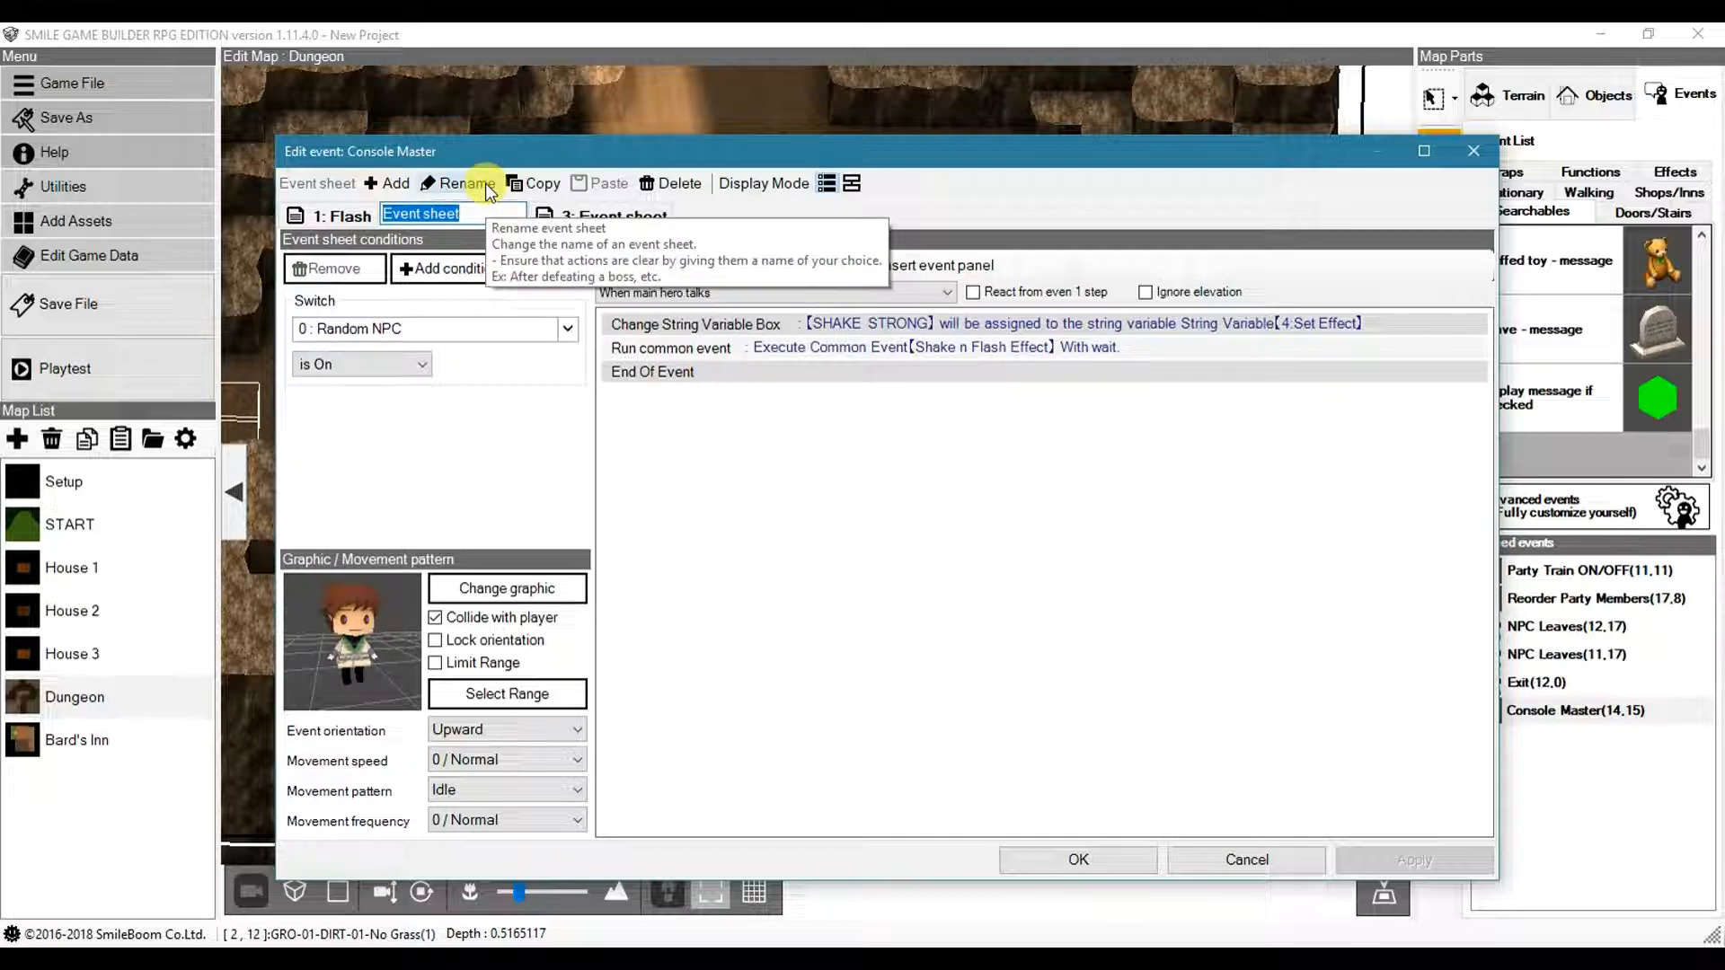
{"action": "type", "text": "sHAKE"}
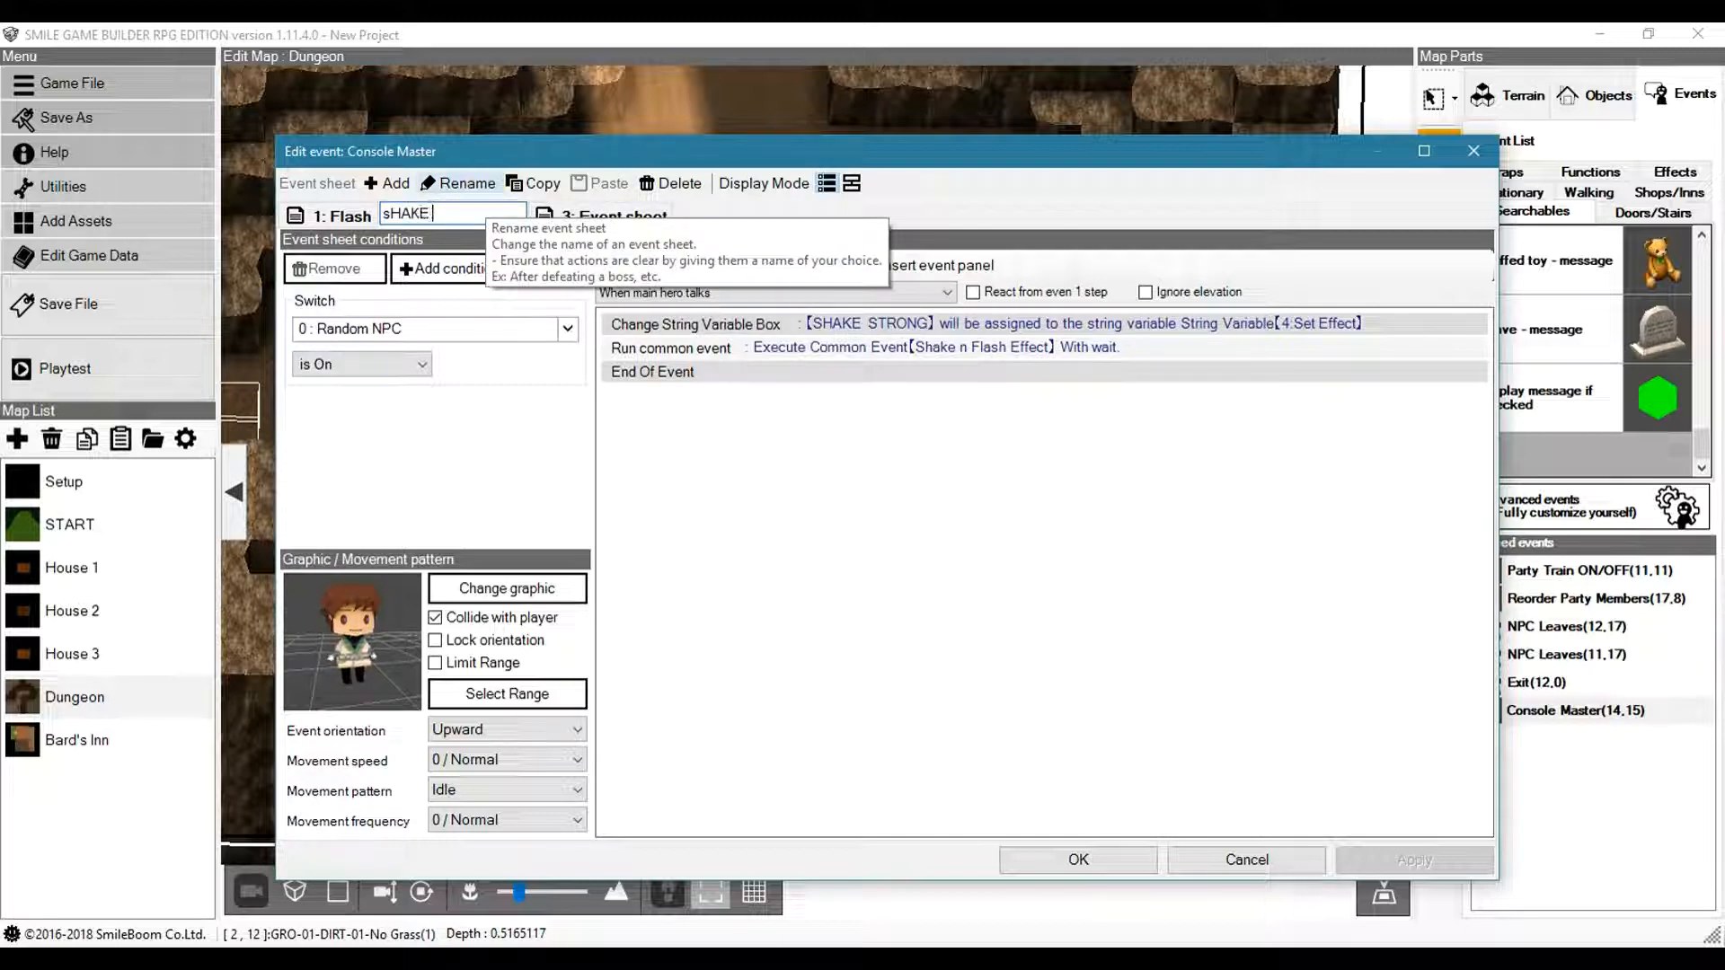
{"action": "key", "text": "BackSpace"}
{"action": "key", "text": "BackSpace"}
{"action": "key", "text": "BackSpace"}
{"action": "key", "text": "BackSpace"}
{"action": "key", "text": "BackSpace"}
{"action": "type", "text": "Shake S"}
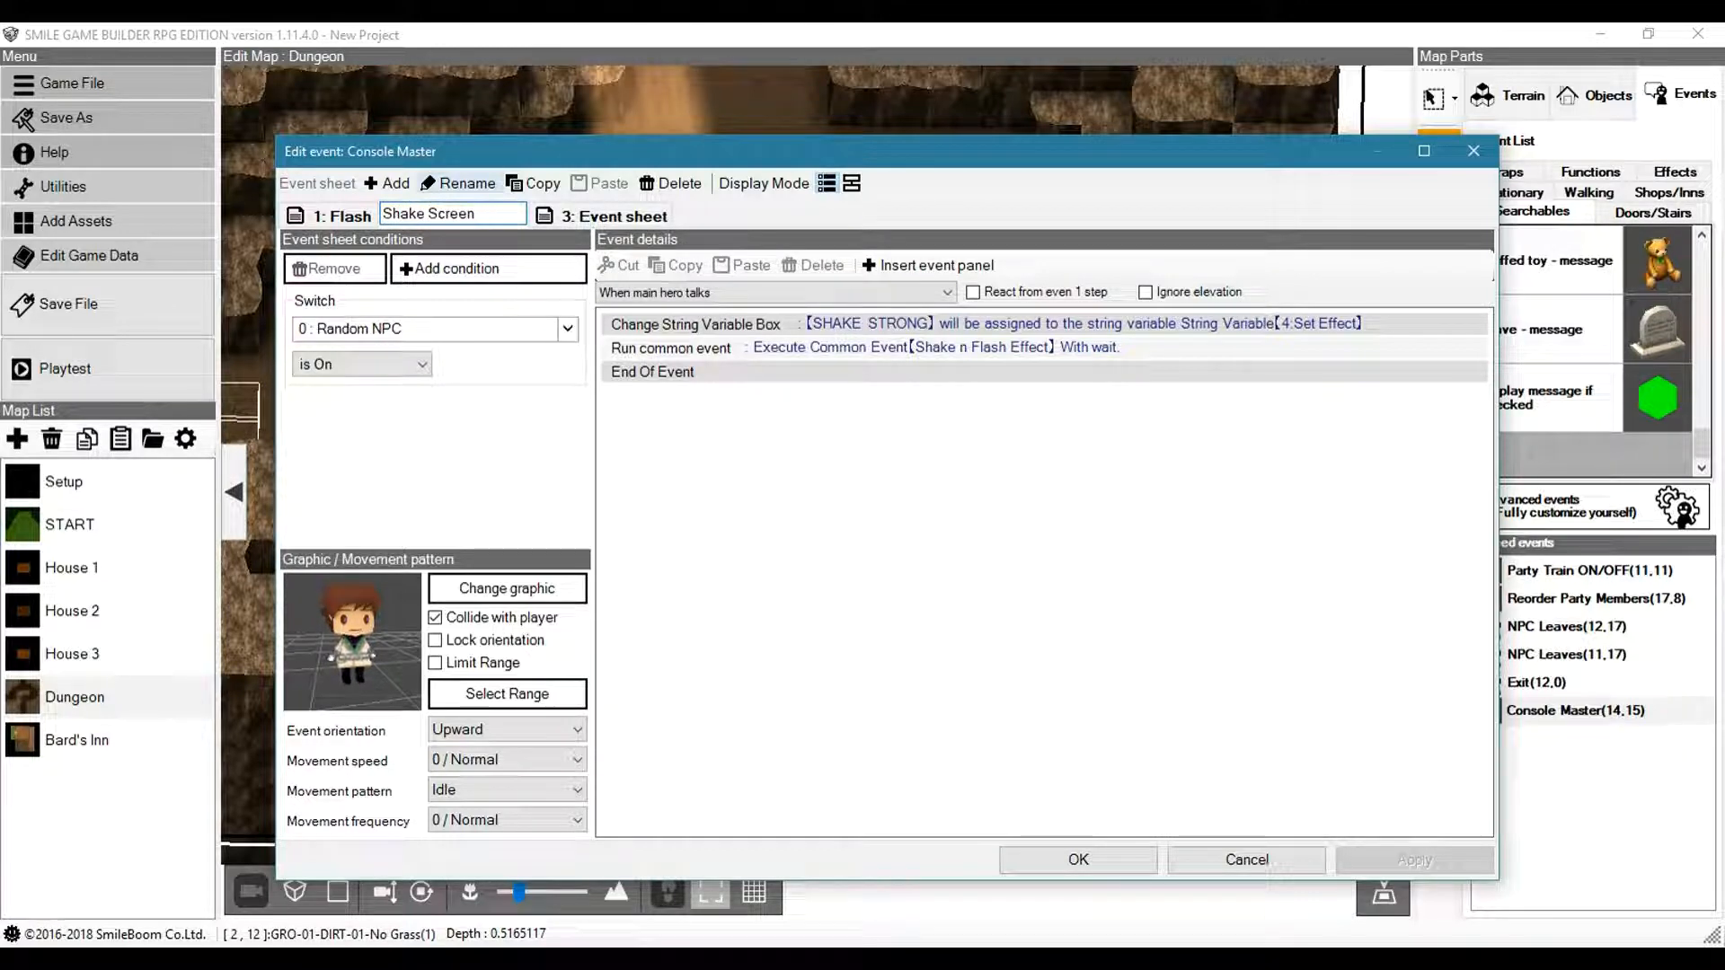
{"action": "type", "text": "creen"}
{"action": "key", "text": "Return"}
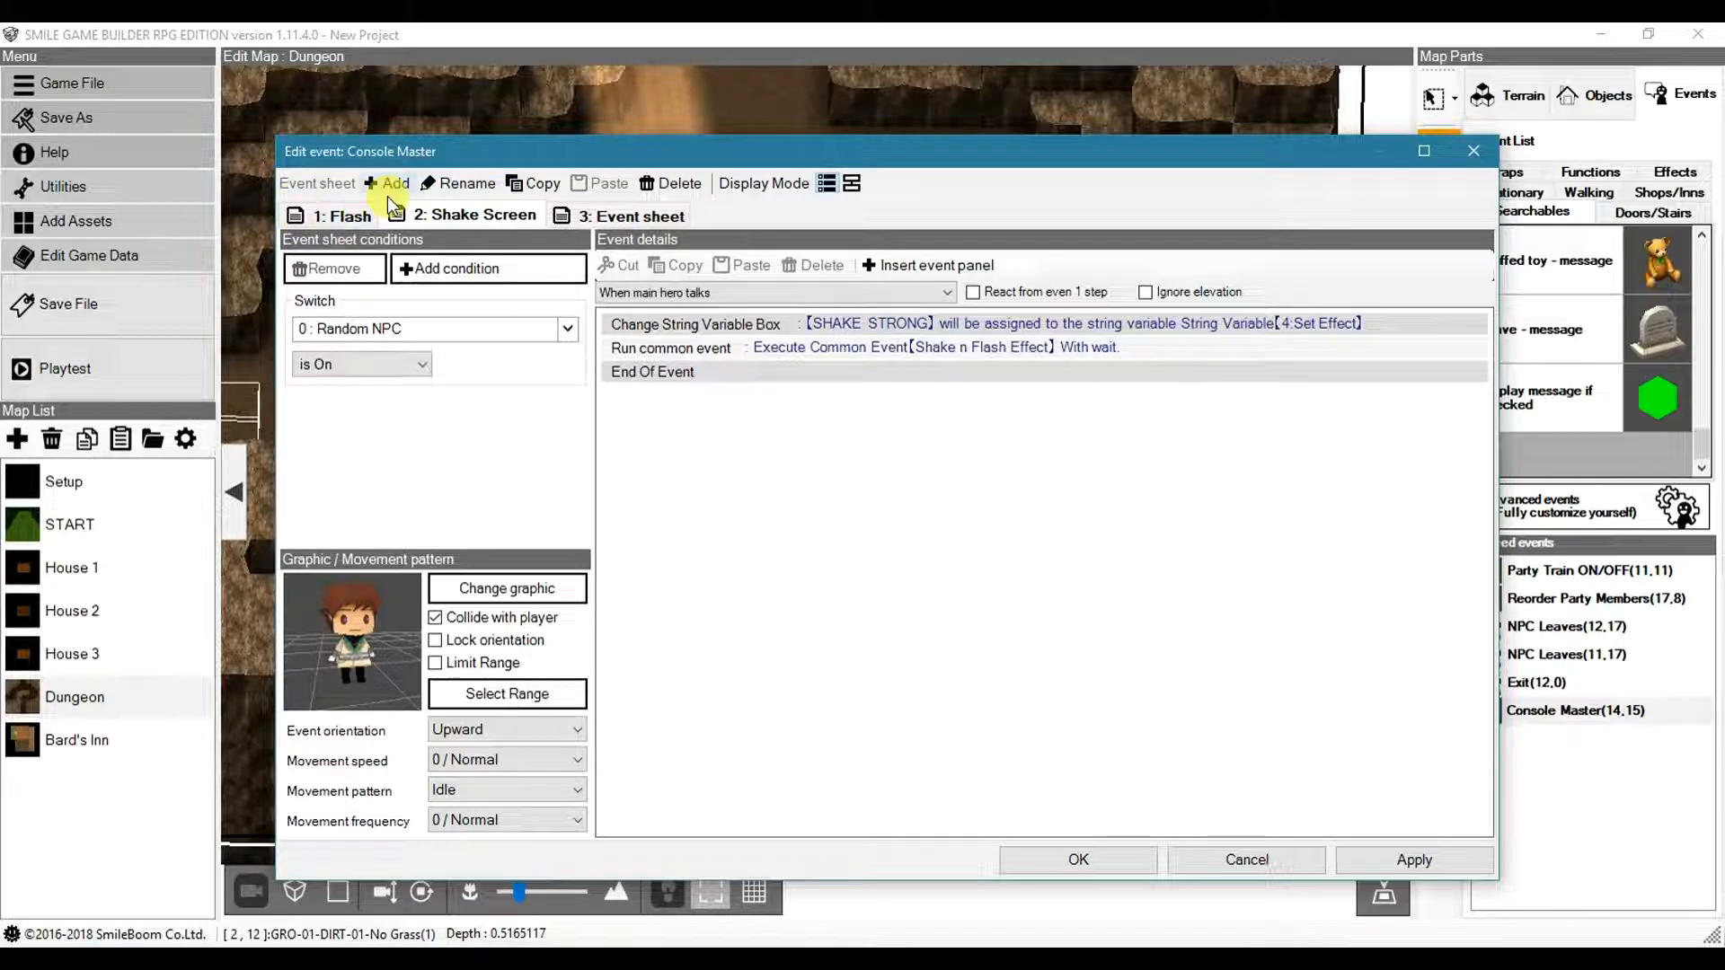
- Rename the first event sheet as Flash Screen
{"action": "left_click", "coordinate": [330, 216]}
{"action": "left_click", "coordinate": [455, 186]}
{"action": "left_click", "coordinate": [360, 213]}
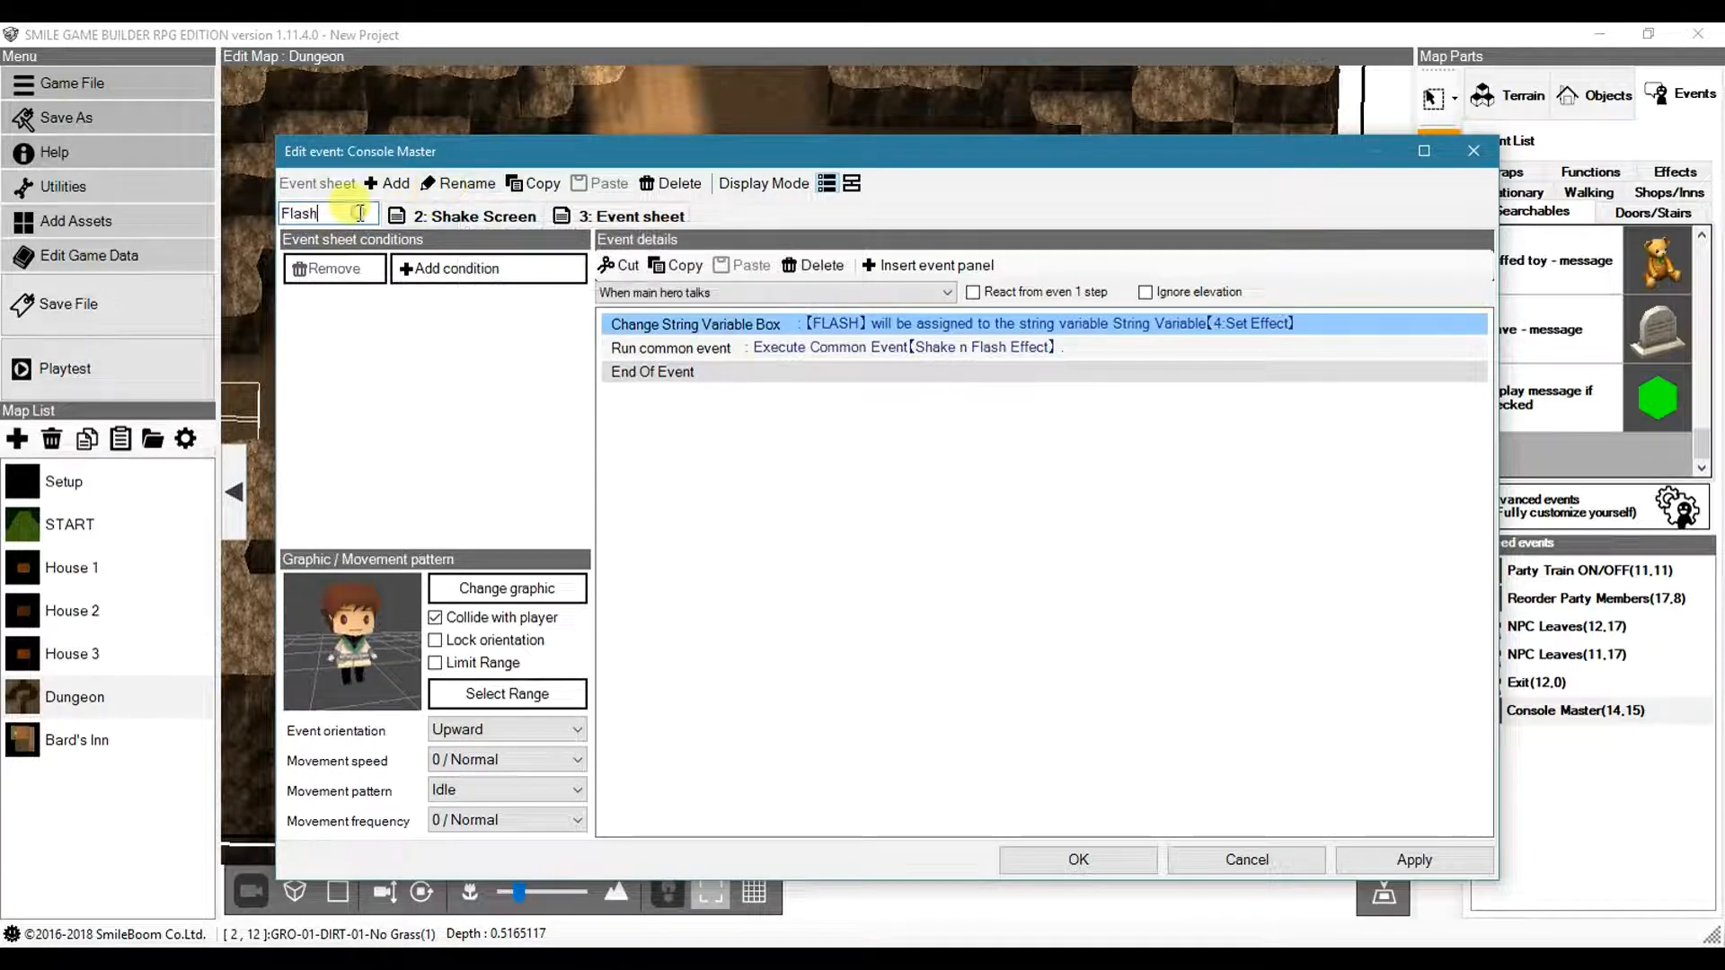
{"action": "type", "text": "Screen"}
{"action": "key", "text": "Return"}
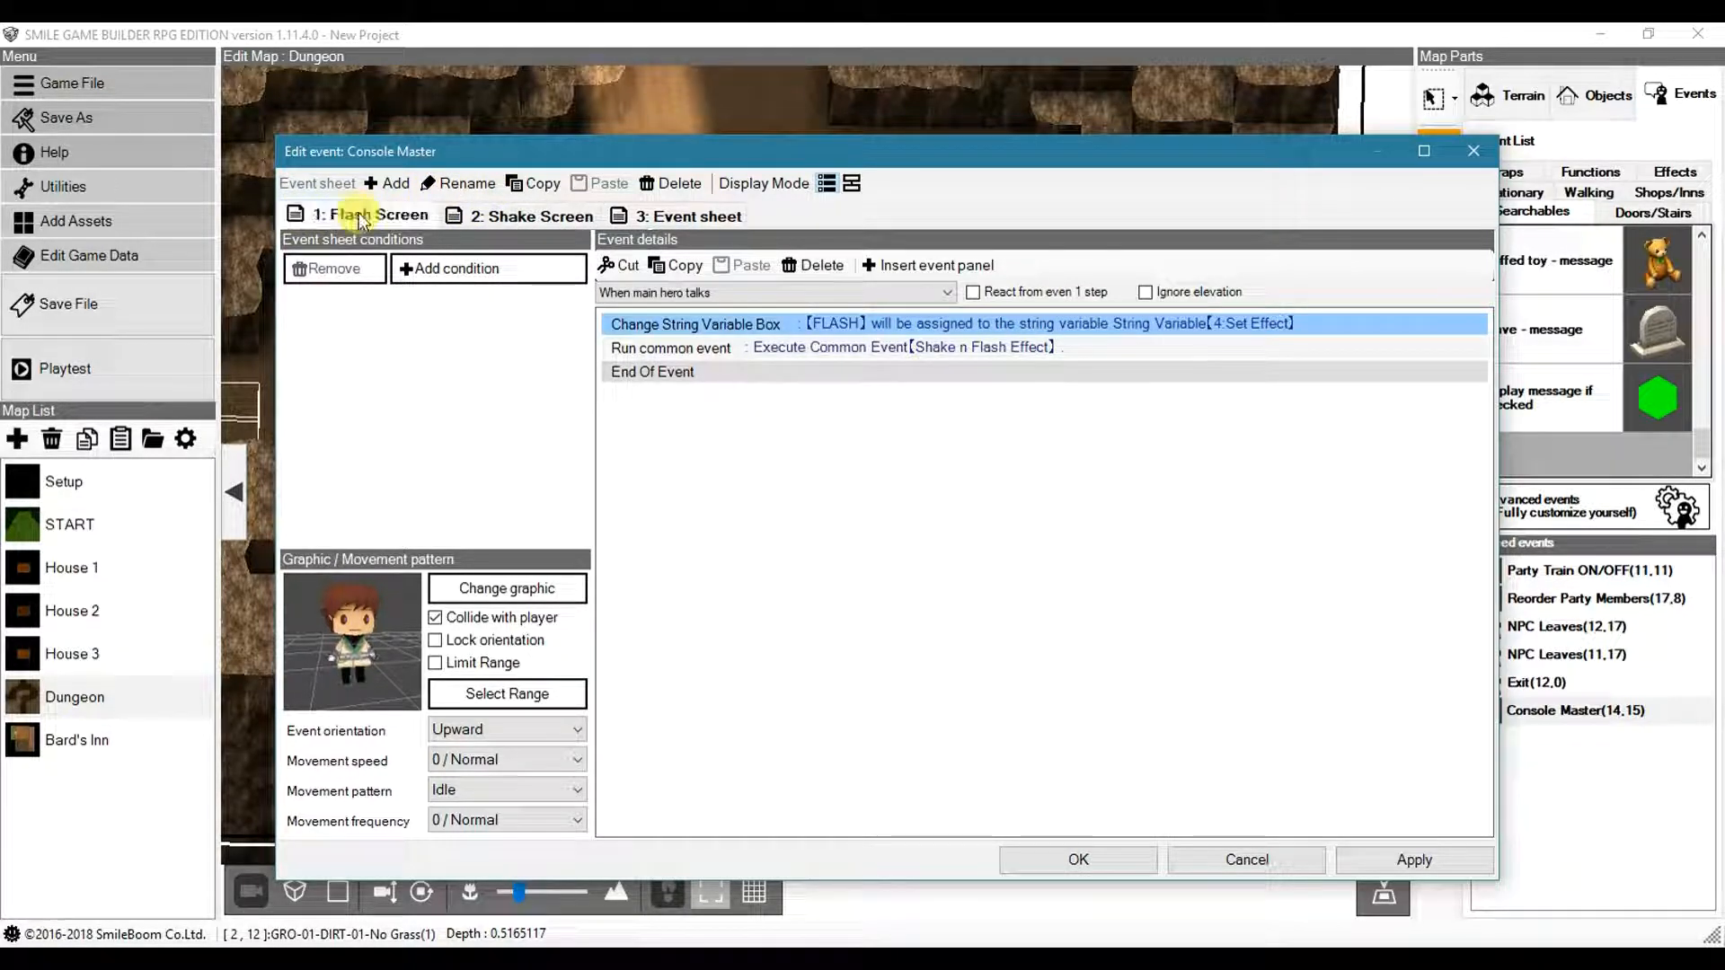
- Inspect the settings of the Shake Screen sheet's Change String Variable Box and Run common event commands
{"action": "left_click", "coordinate": [526, 218]}
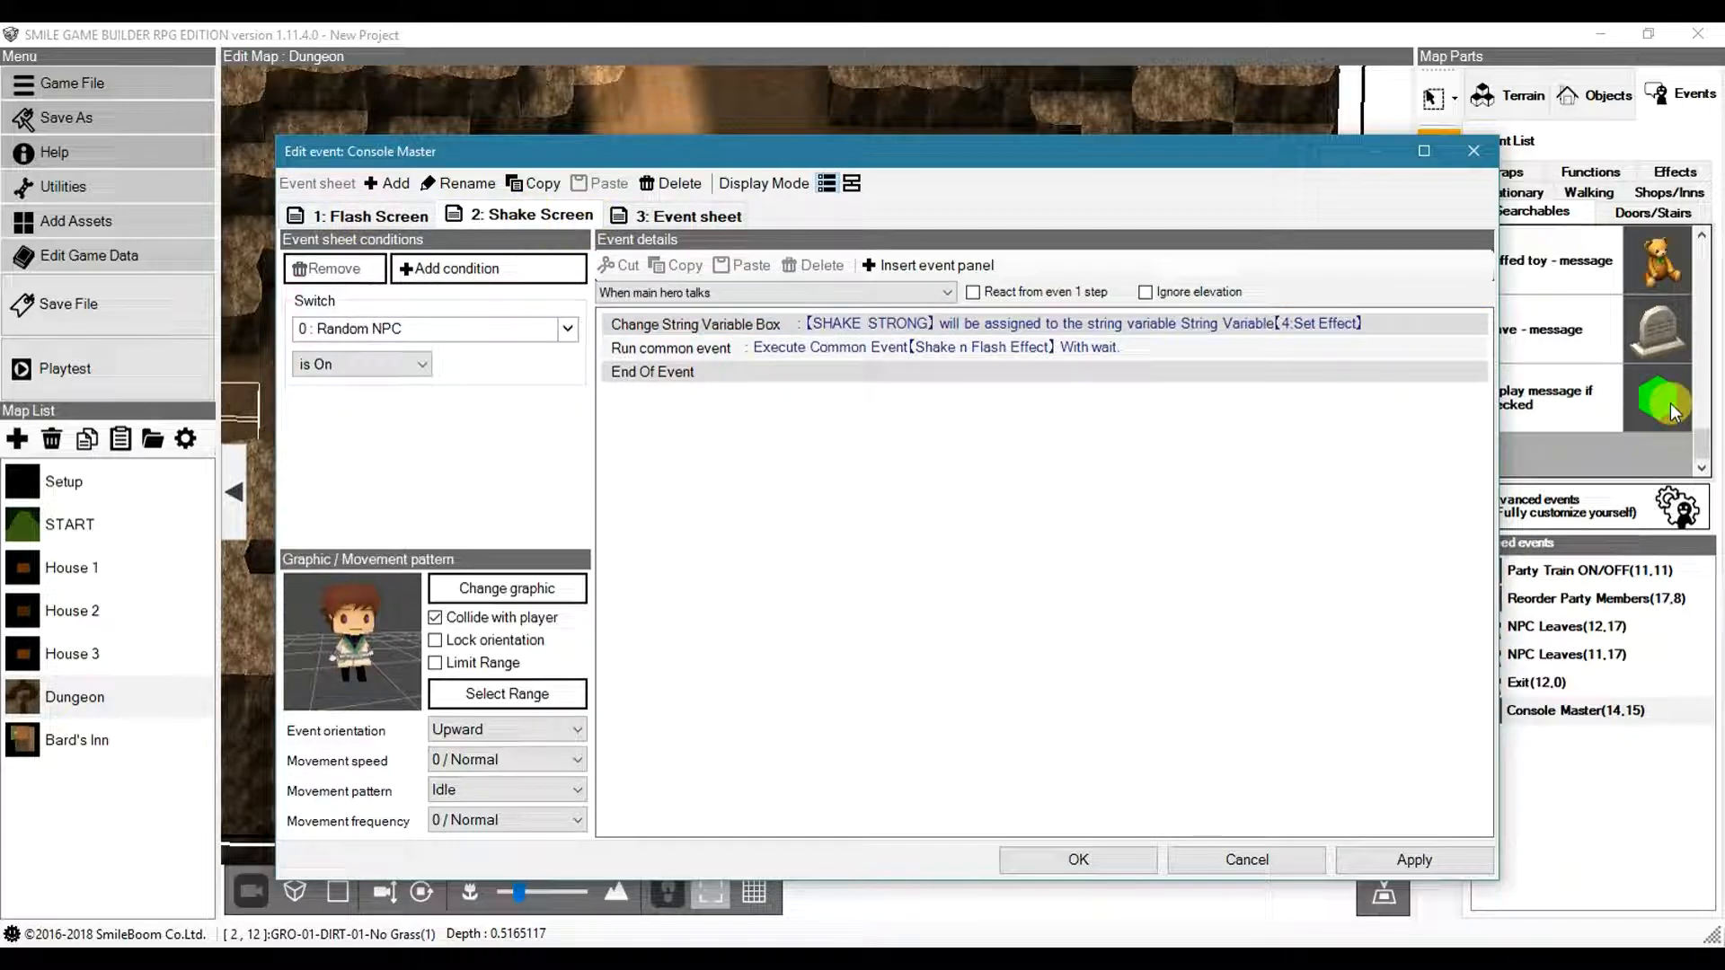
{"action": "double_click", "coordinate": [1019, 324]}
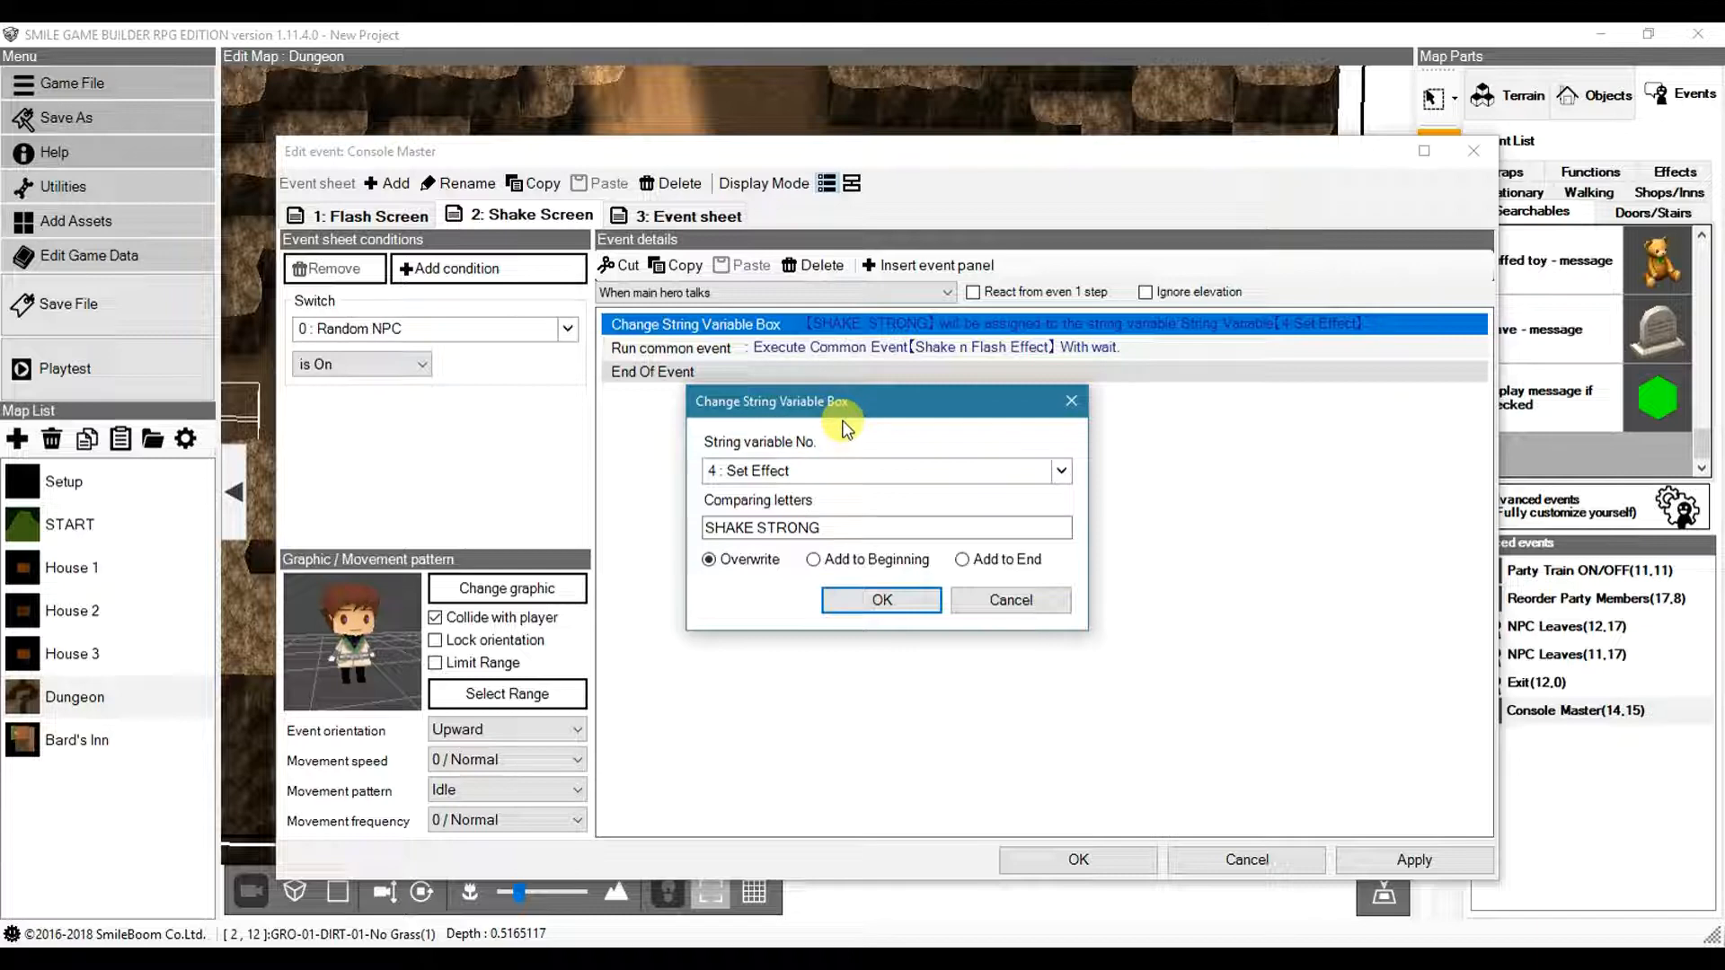
{"action": "double_click", "coordinate": [788, 527]}
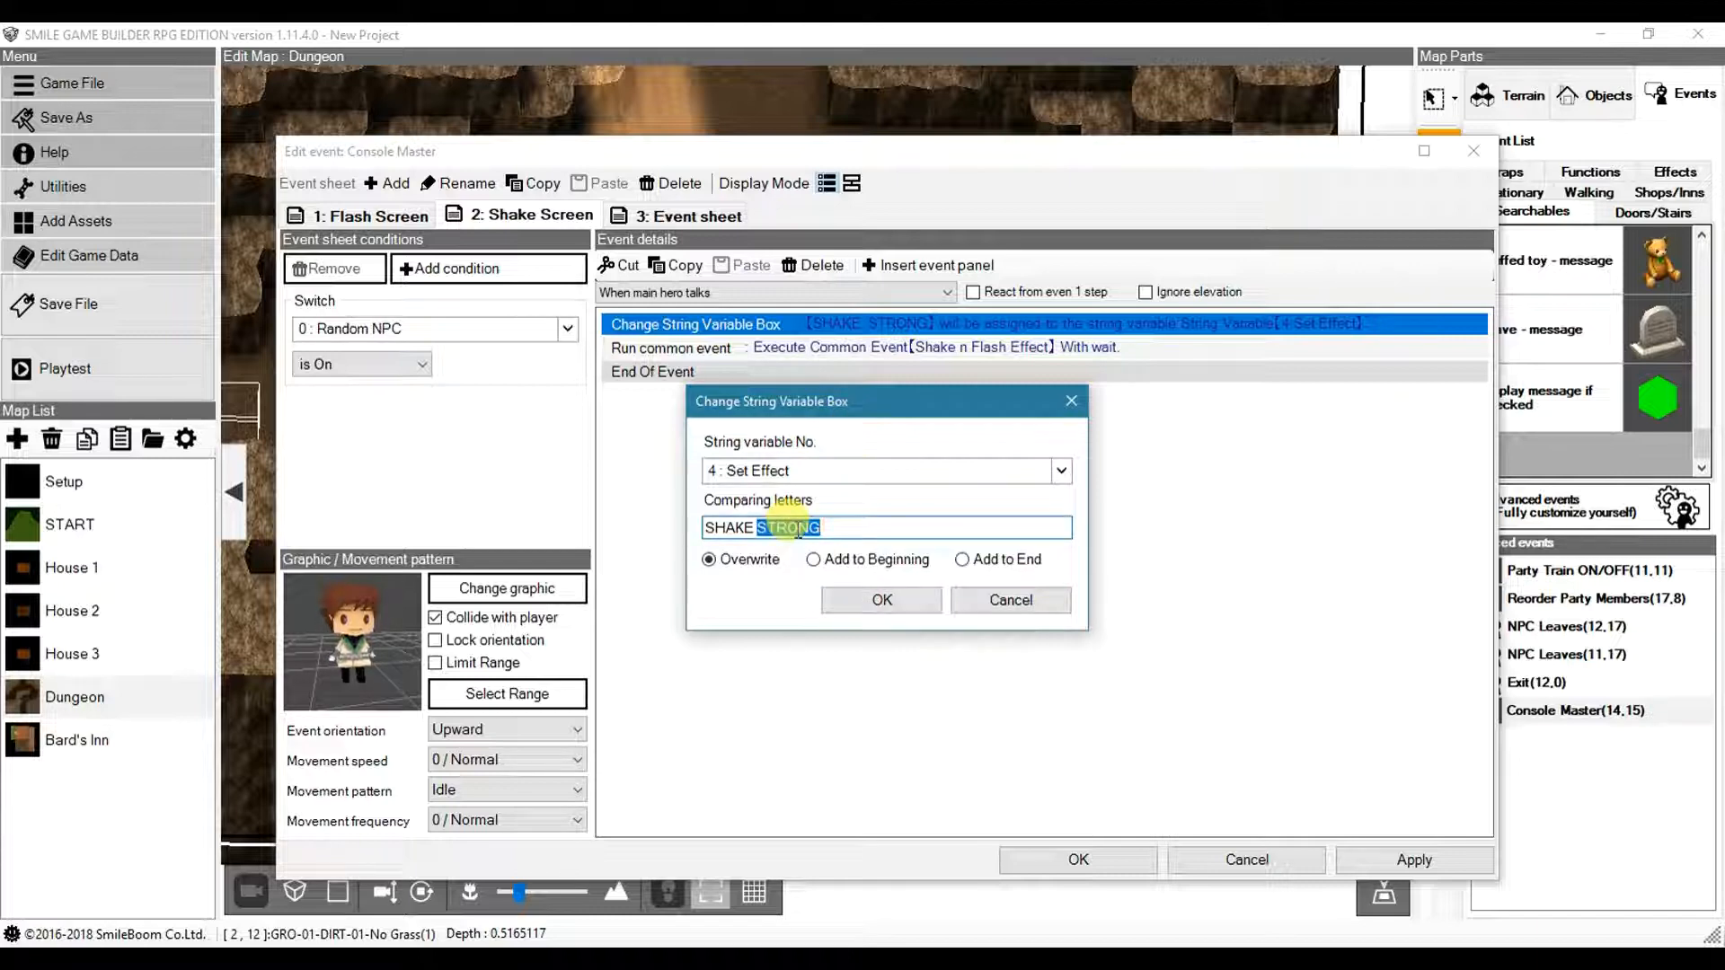
{"action": "double_click", "coordinate": [731, 529]}
{"action": "left_click", "coordinate": [809, 529]}
{"action": "double_click", "coordinate": [809, 529]}
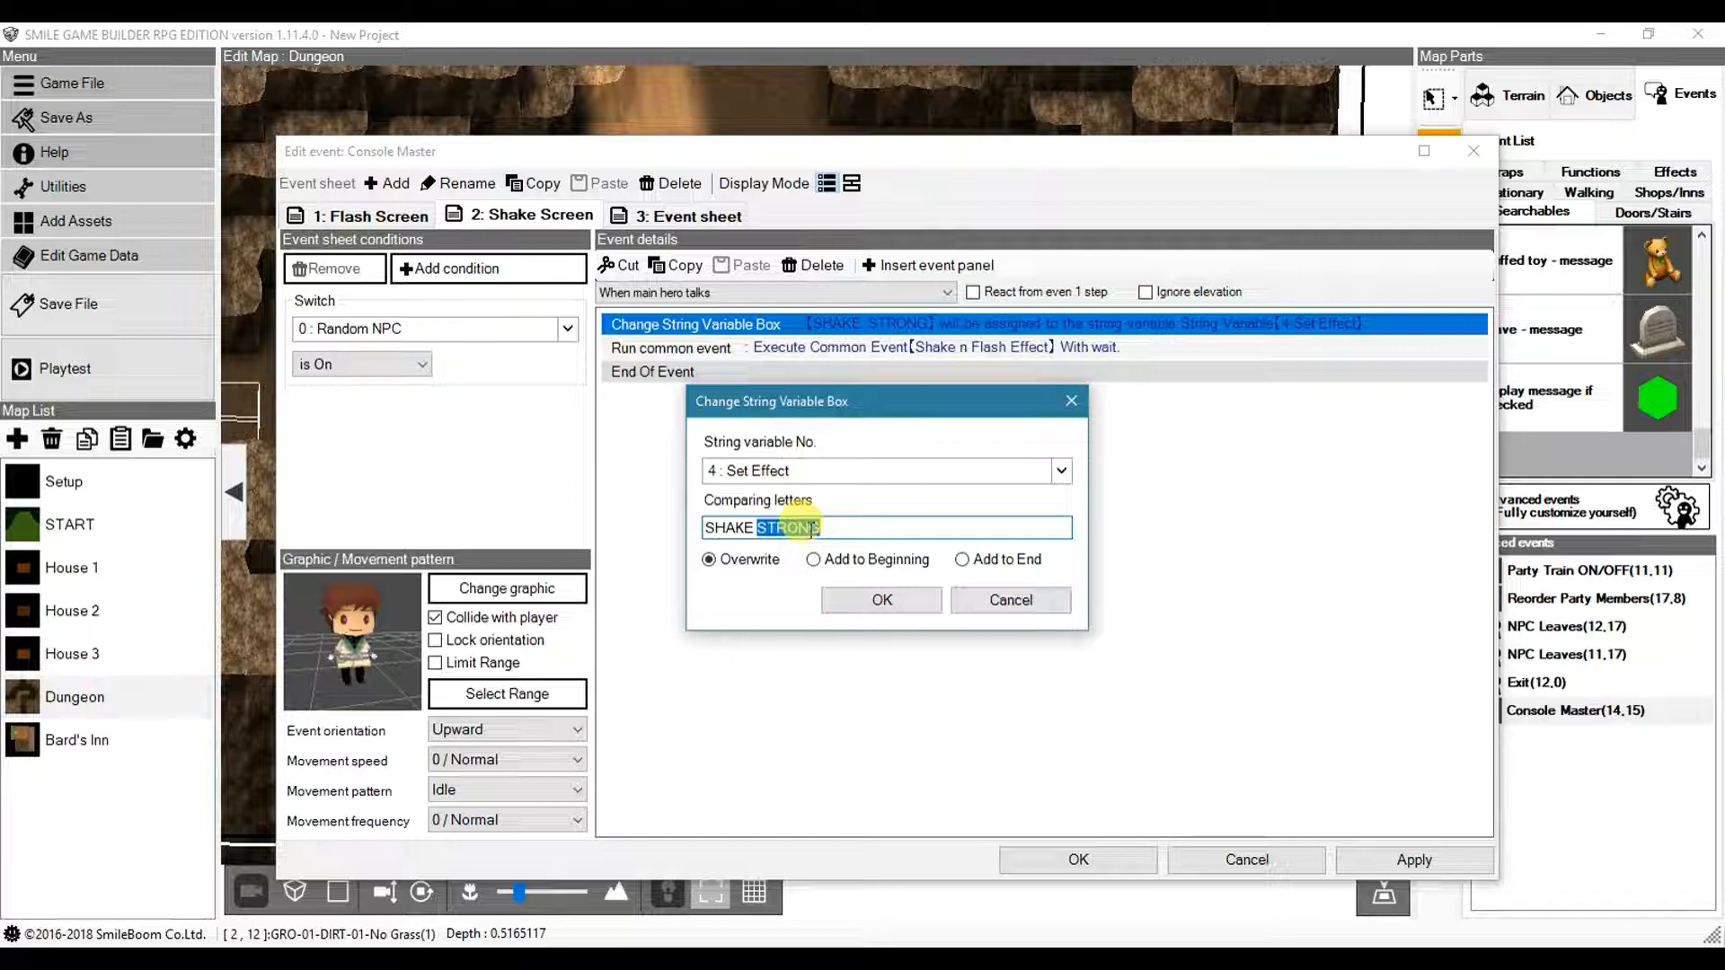
{"action": "left_click", "coordinate": [1029, 601]}
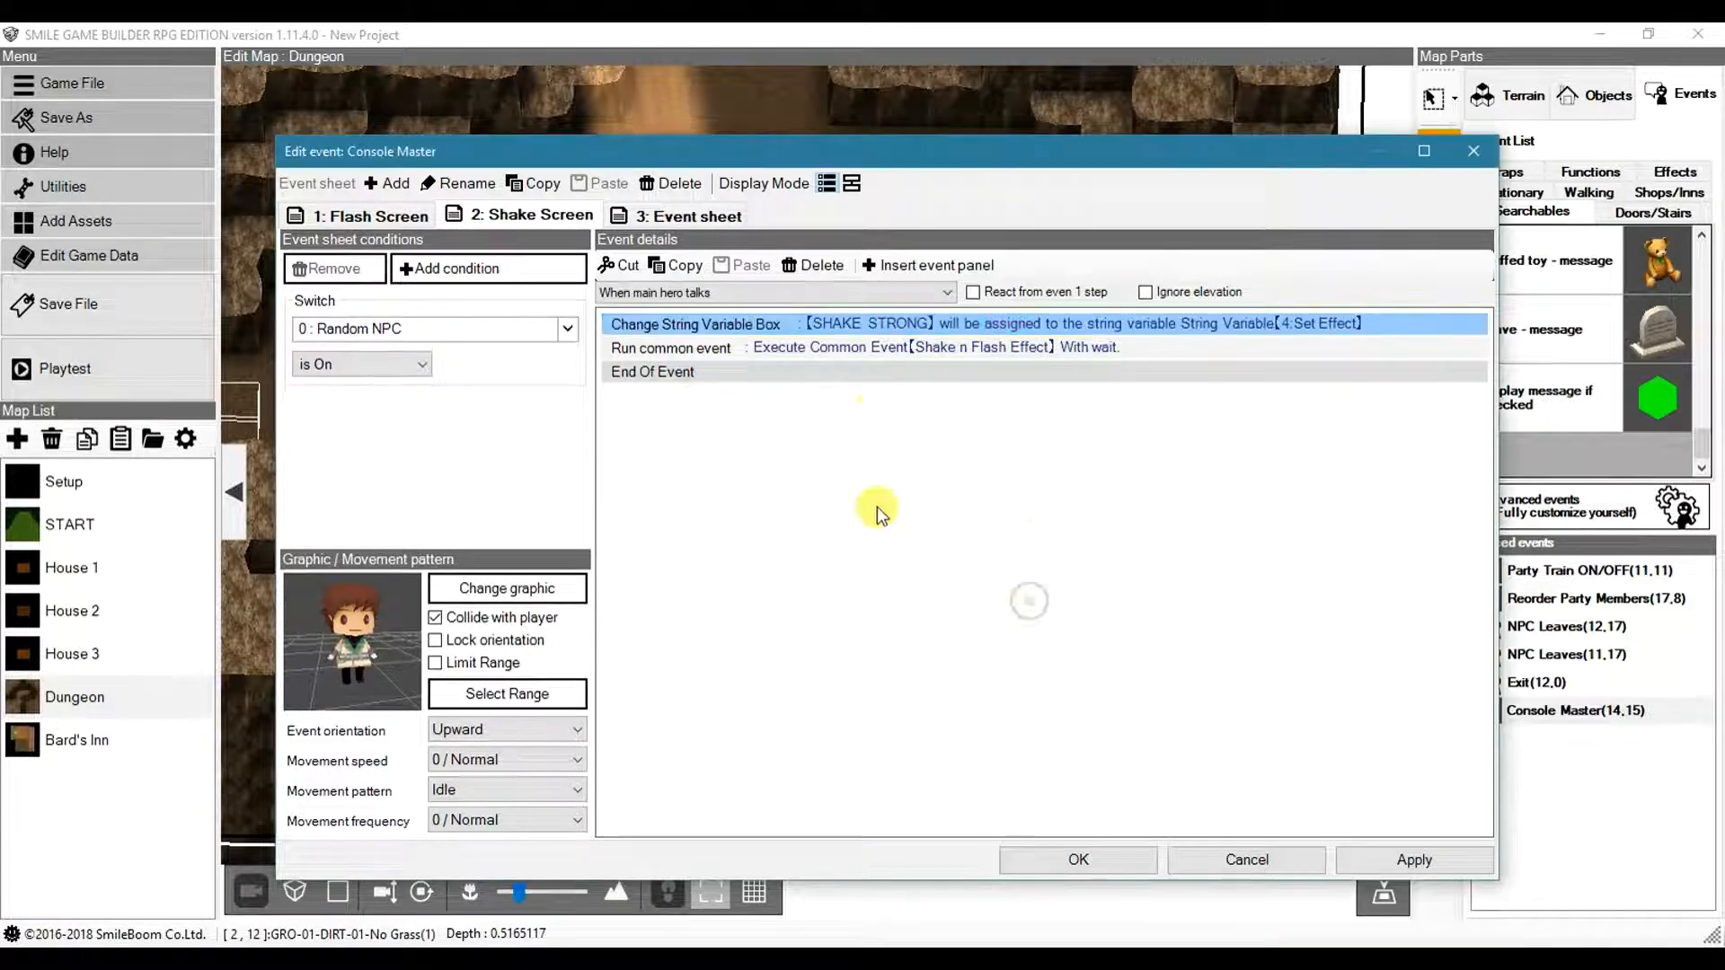
{"action": "left_click", "coordinate": [877, 352]}
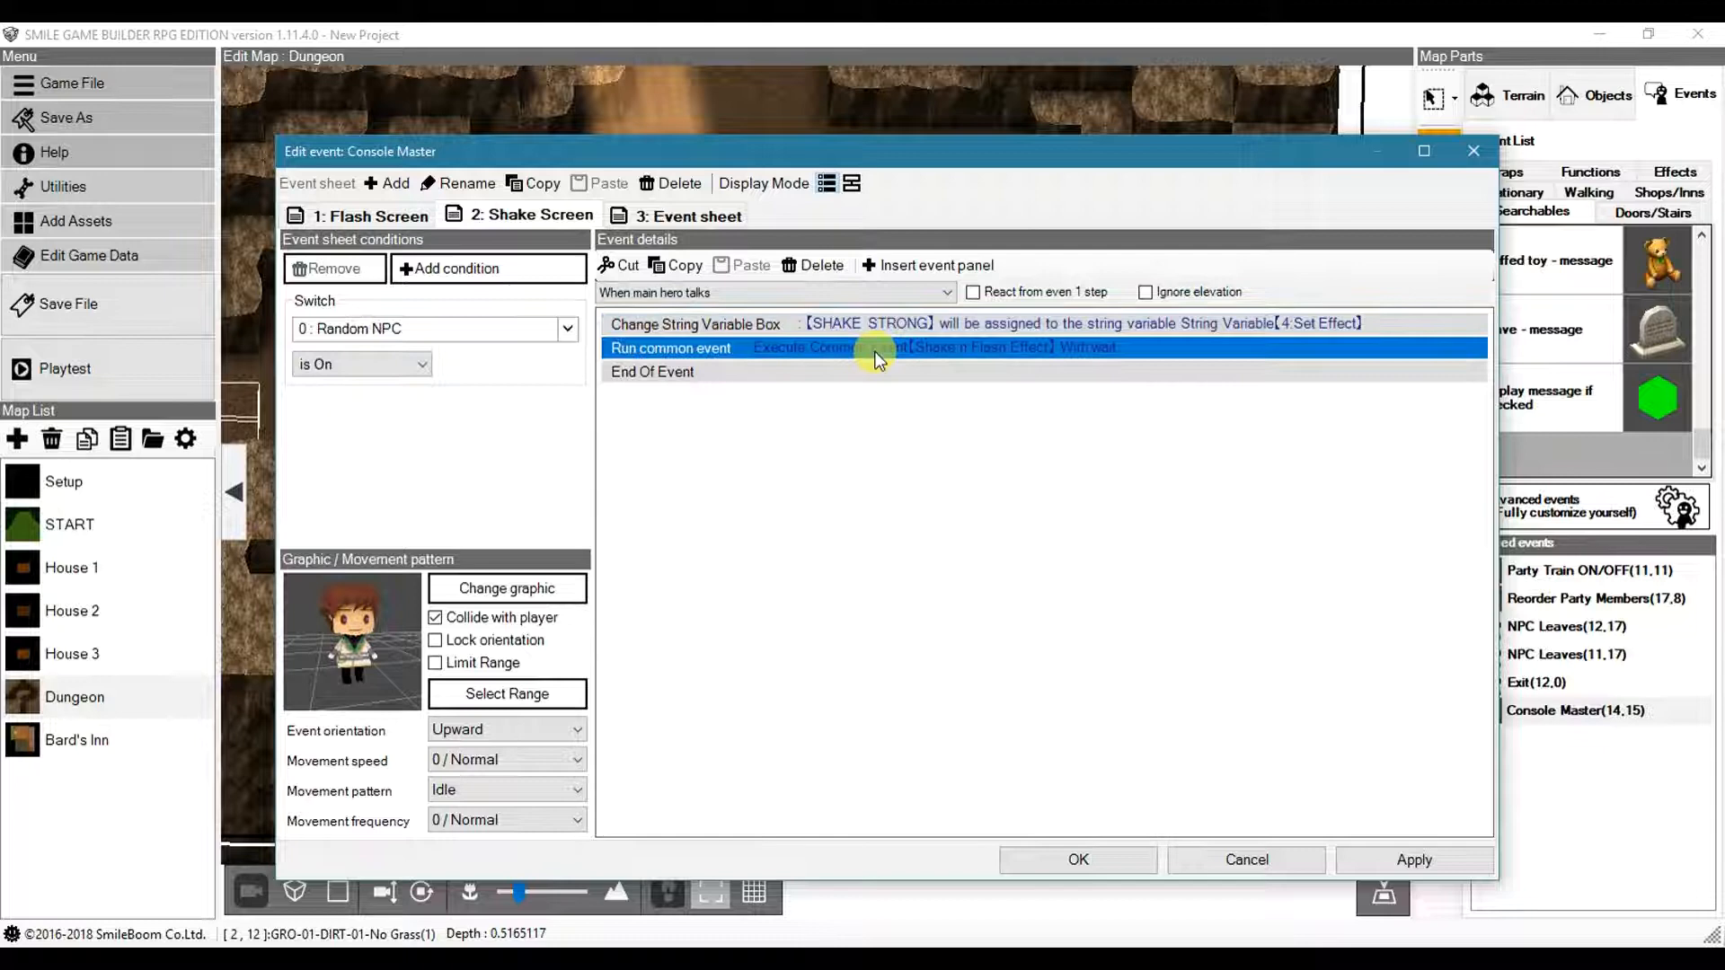
{"action": "double_click", "coordinate": [876, 353]}
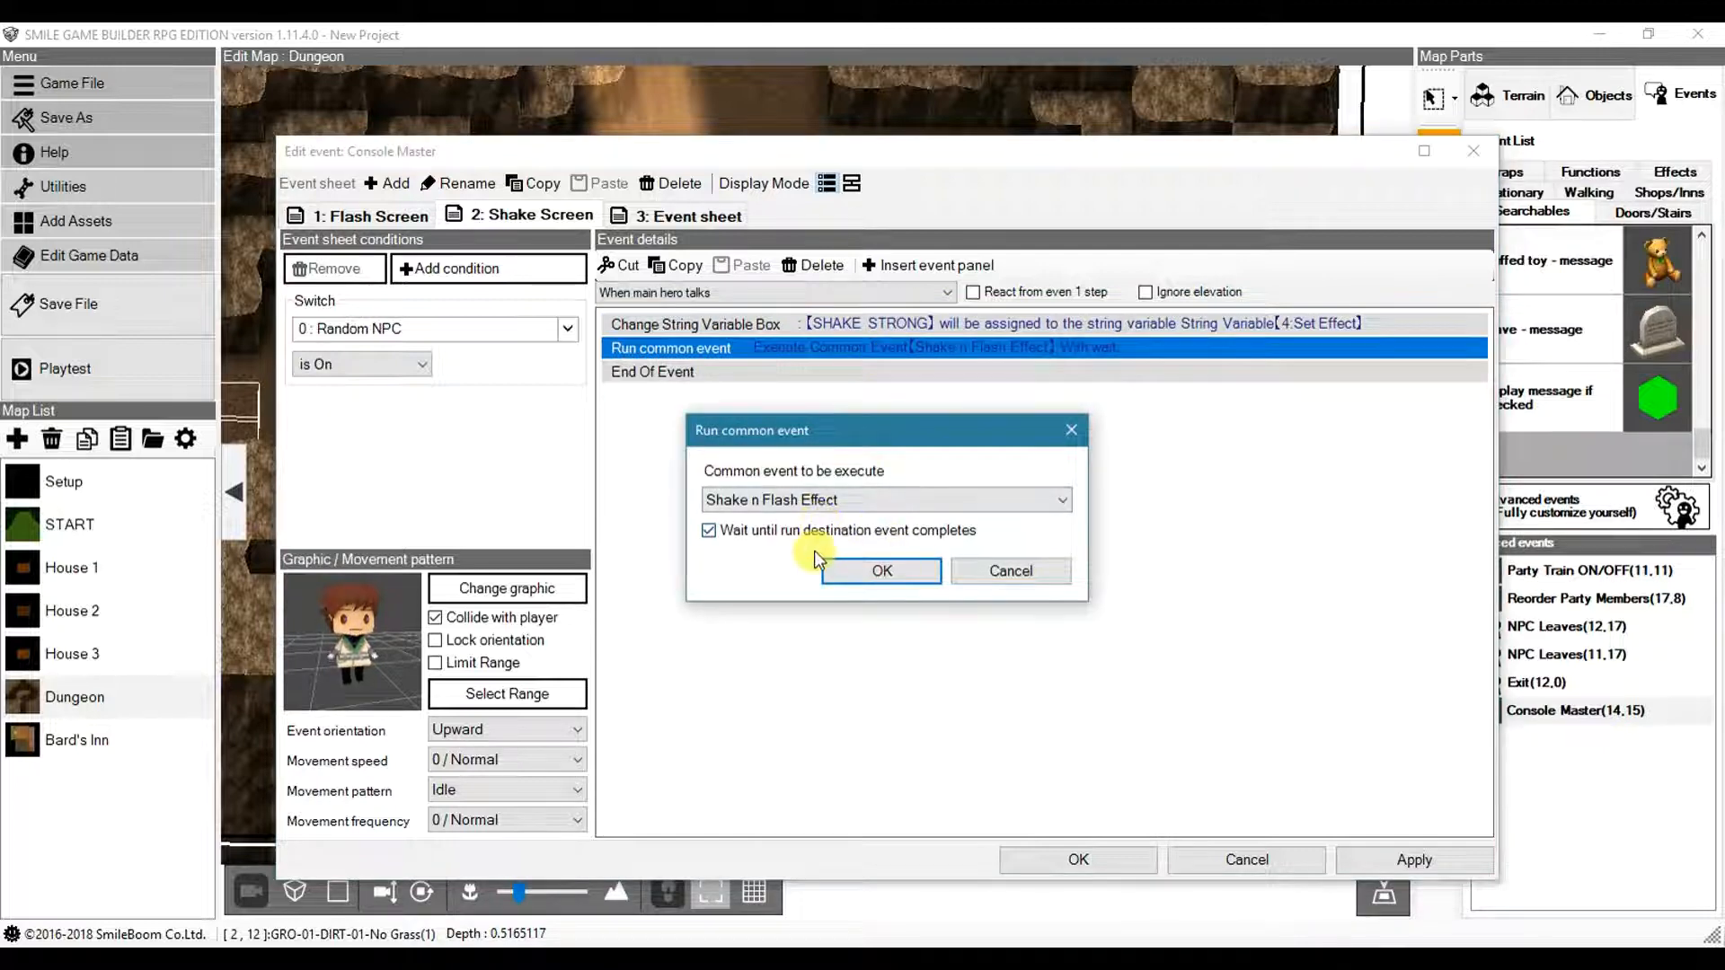
{"action": "left_click", "coordinate": [1024, 567]}
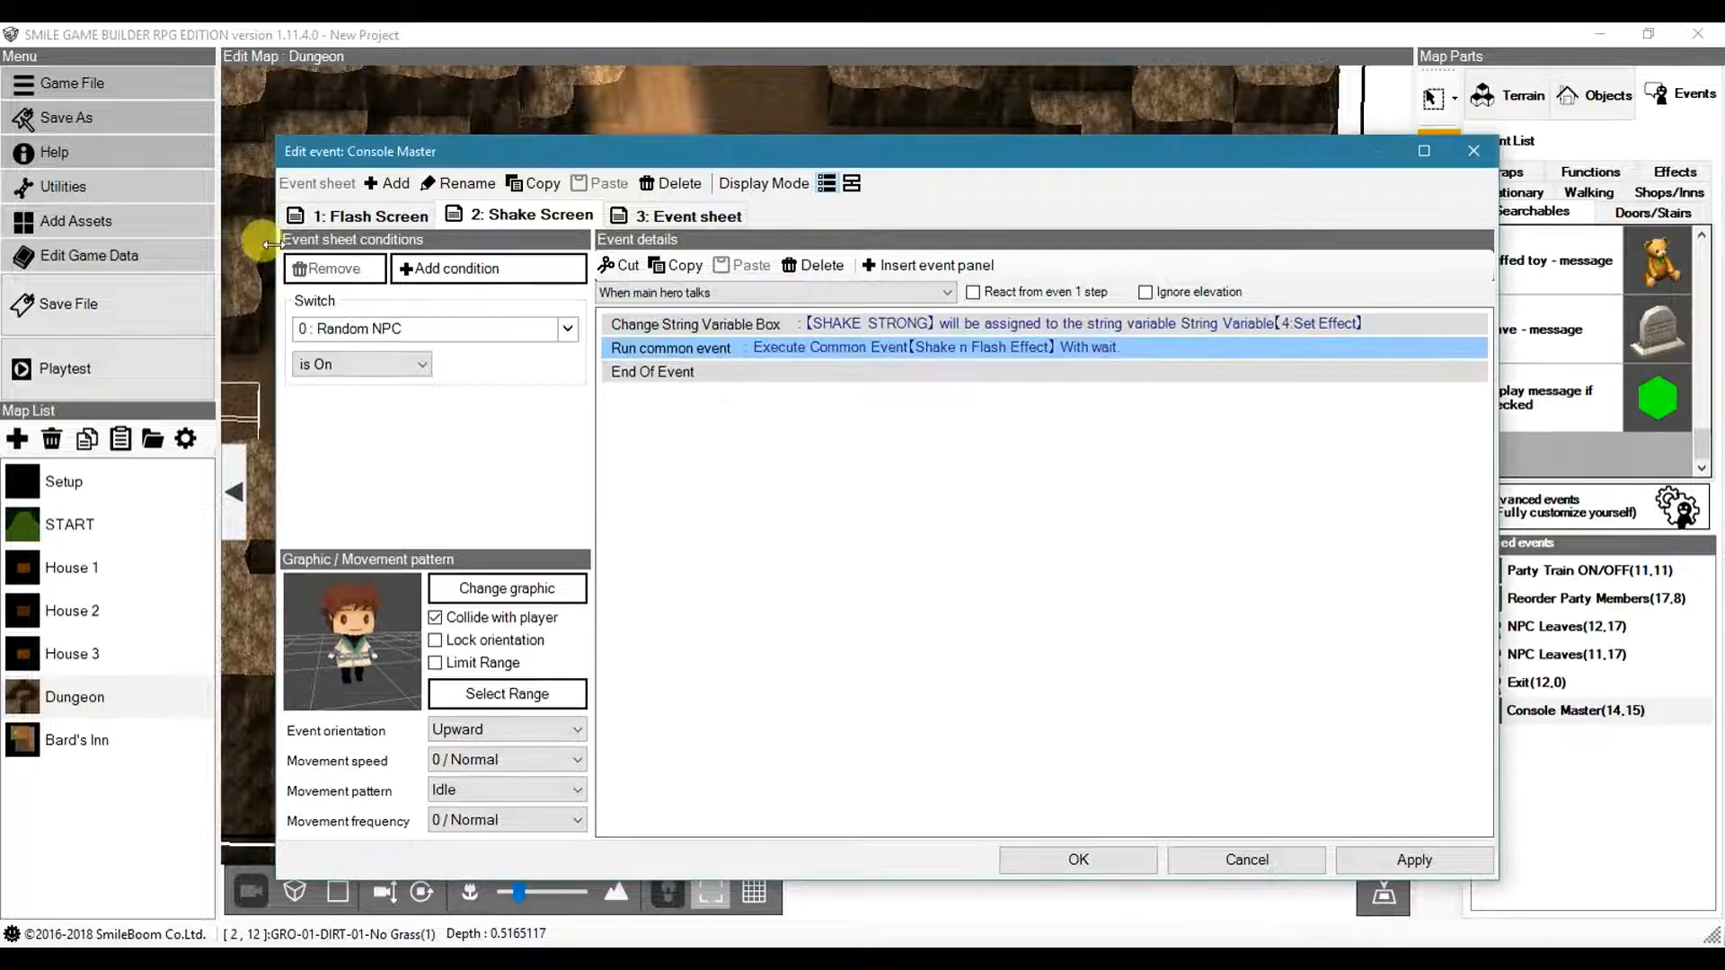
- Add a Random NPC event switch condition to the Flash Screen sheet, remove the one on Shake Screen, and accept the event changes
{"action": "left_click", "coordinate": [348, 217]}
{"action": "left_click", "coordinate": [458, 268]}
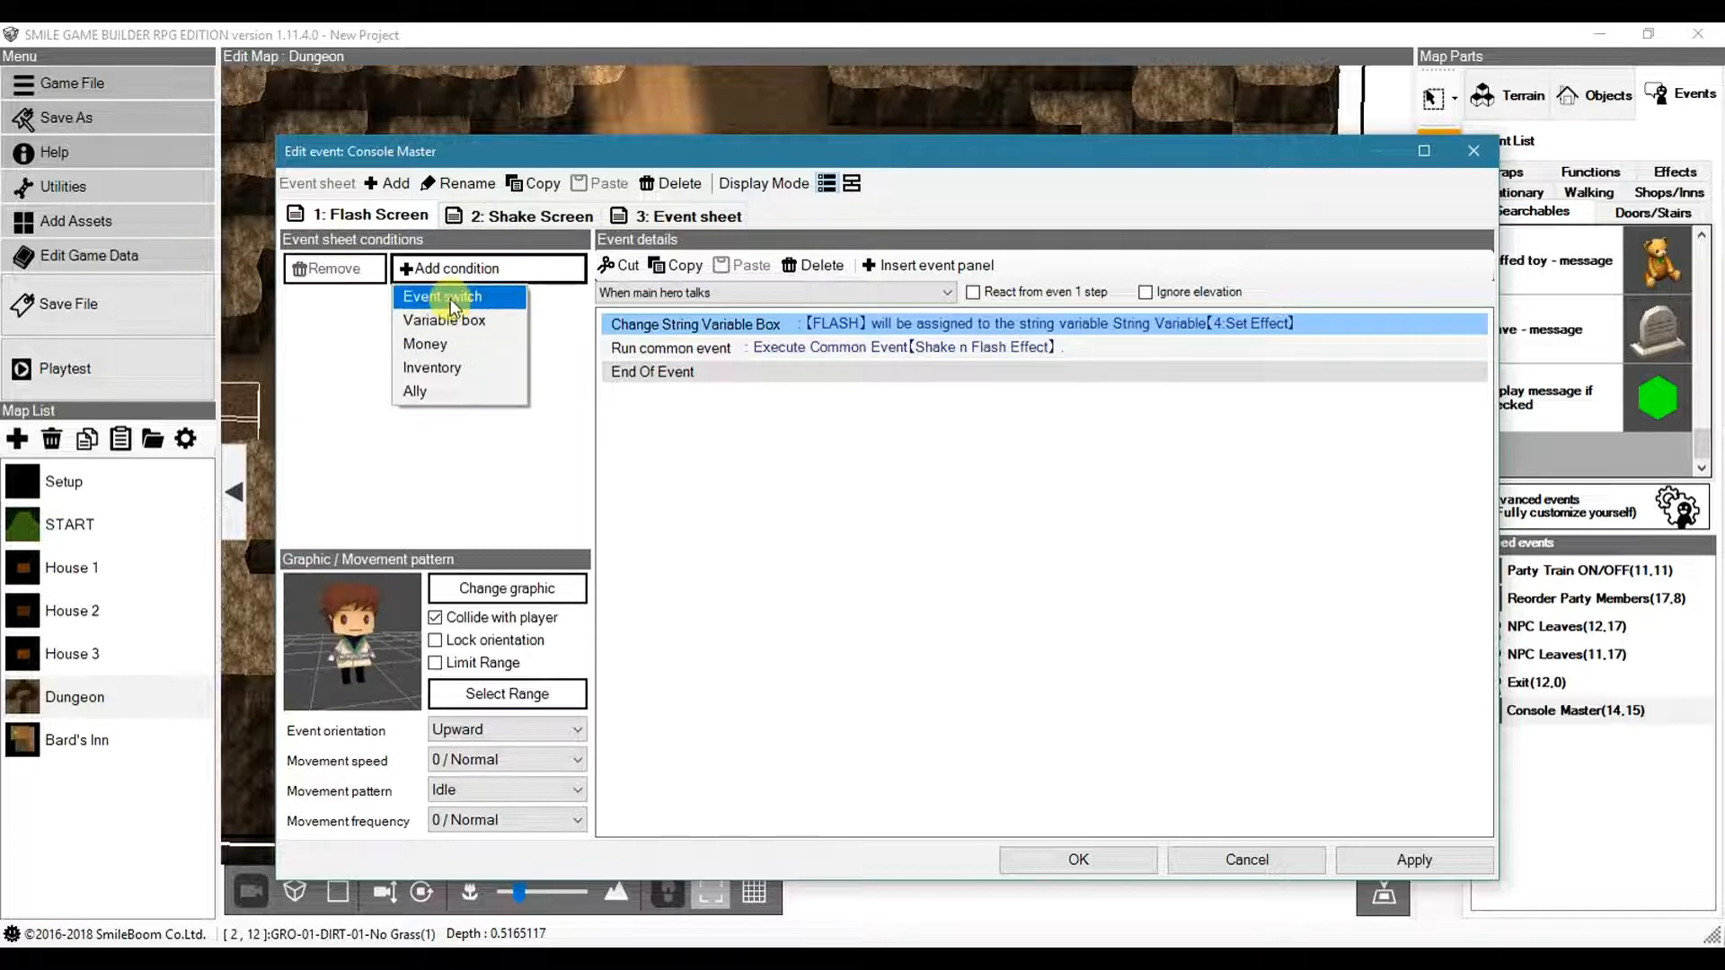
{"action": "left_click", "coordinate": [450, 298]}
{"action": "left_click", "coordinate": [512, 214]}
{"action": "left_click", "coordinate": [358, 269]}
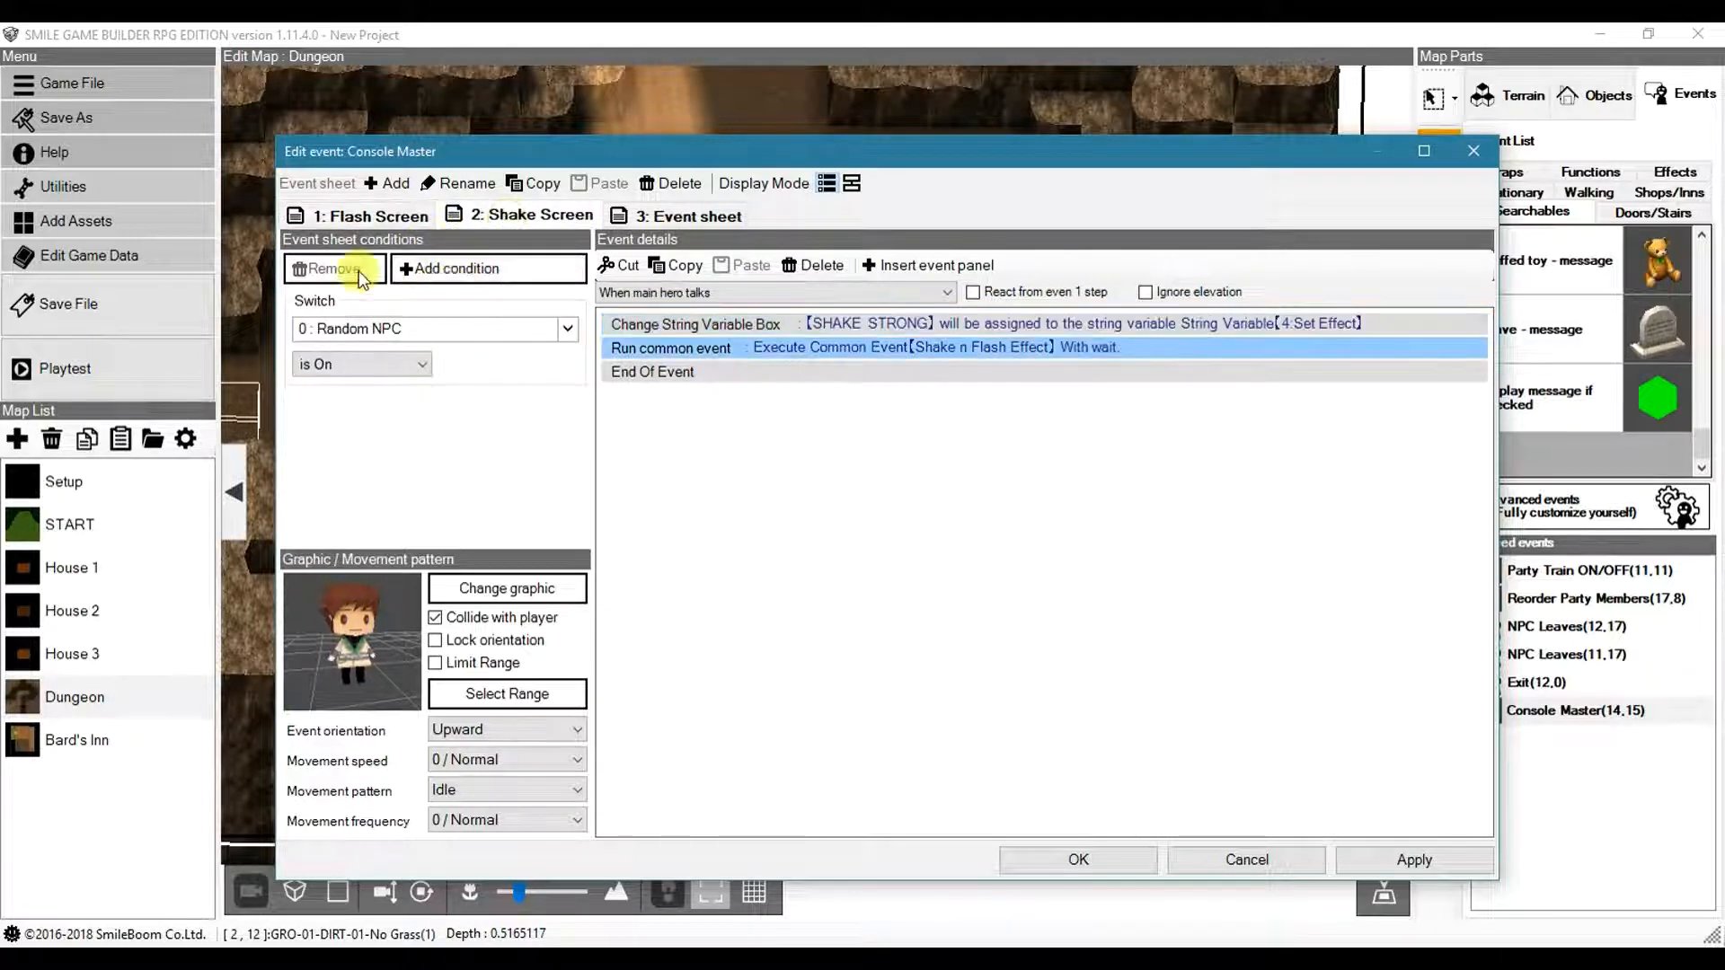
{"action": "left_click", "coordinate": [368, 310]}
{"action": "left_click", "coordinate": [334, 268]}
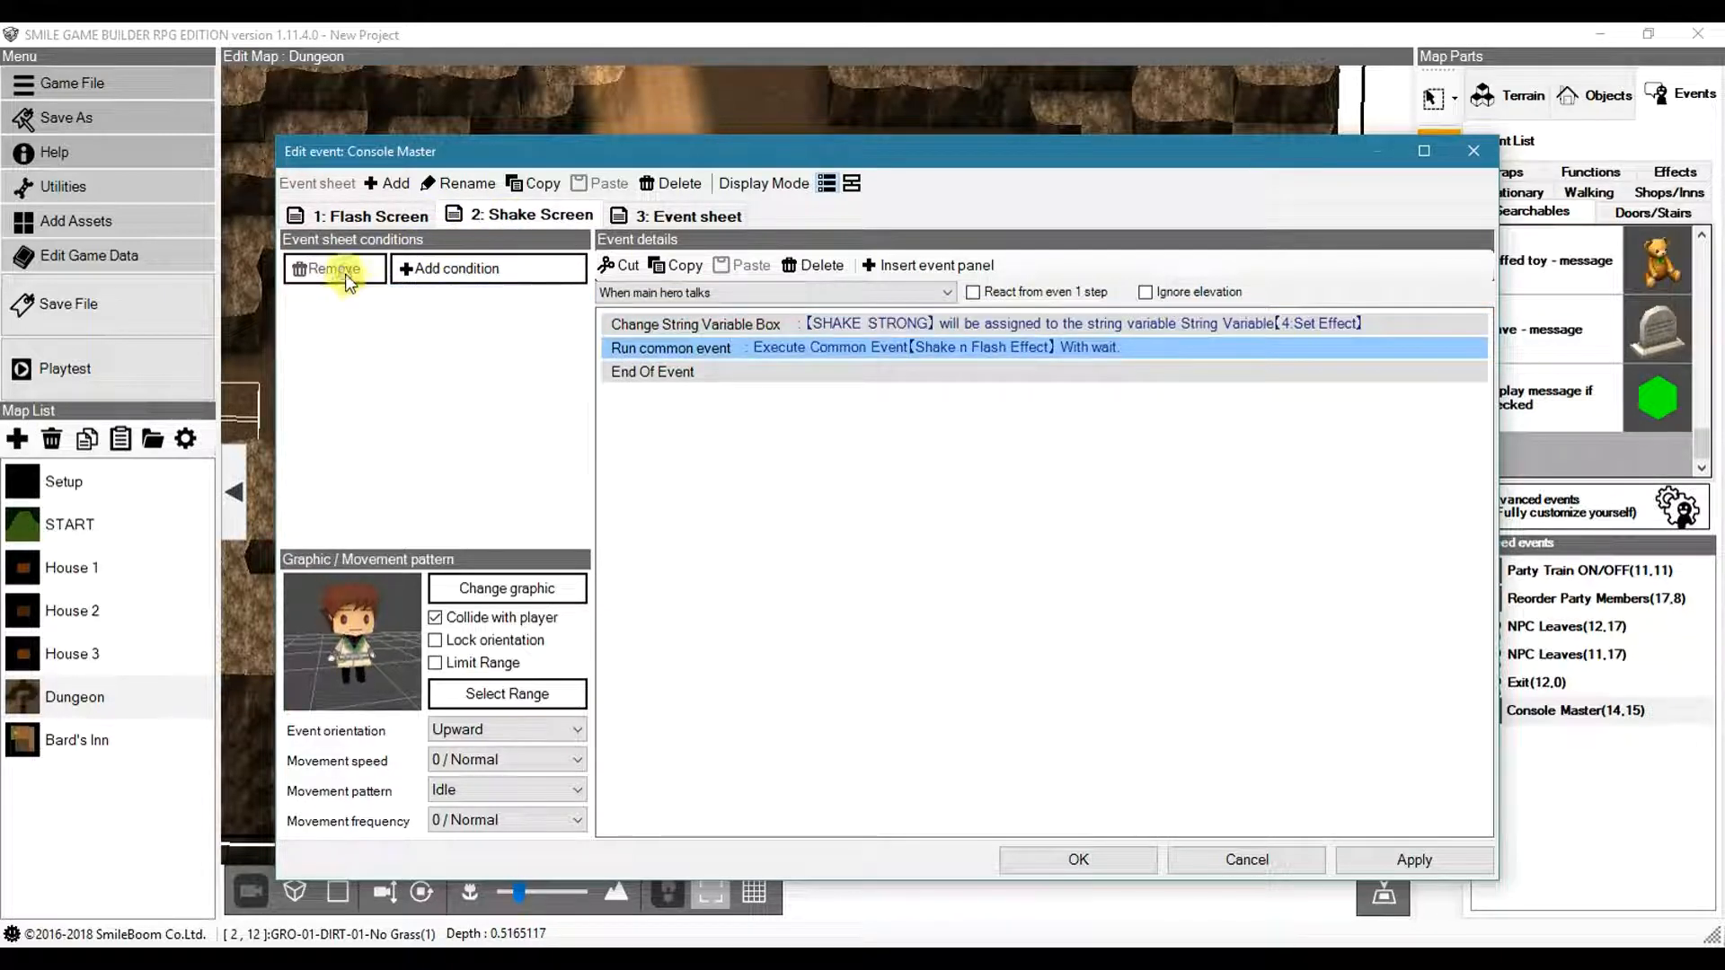
{"action": "left_click", "coordinate": [368, 216]}
{"action": "left_click", "coordinate": [669, 216]}
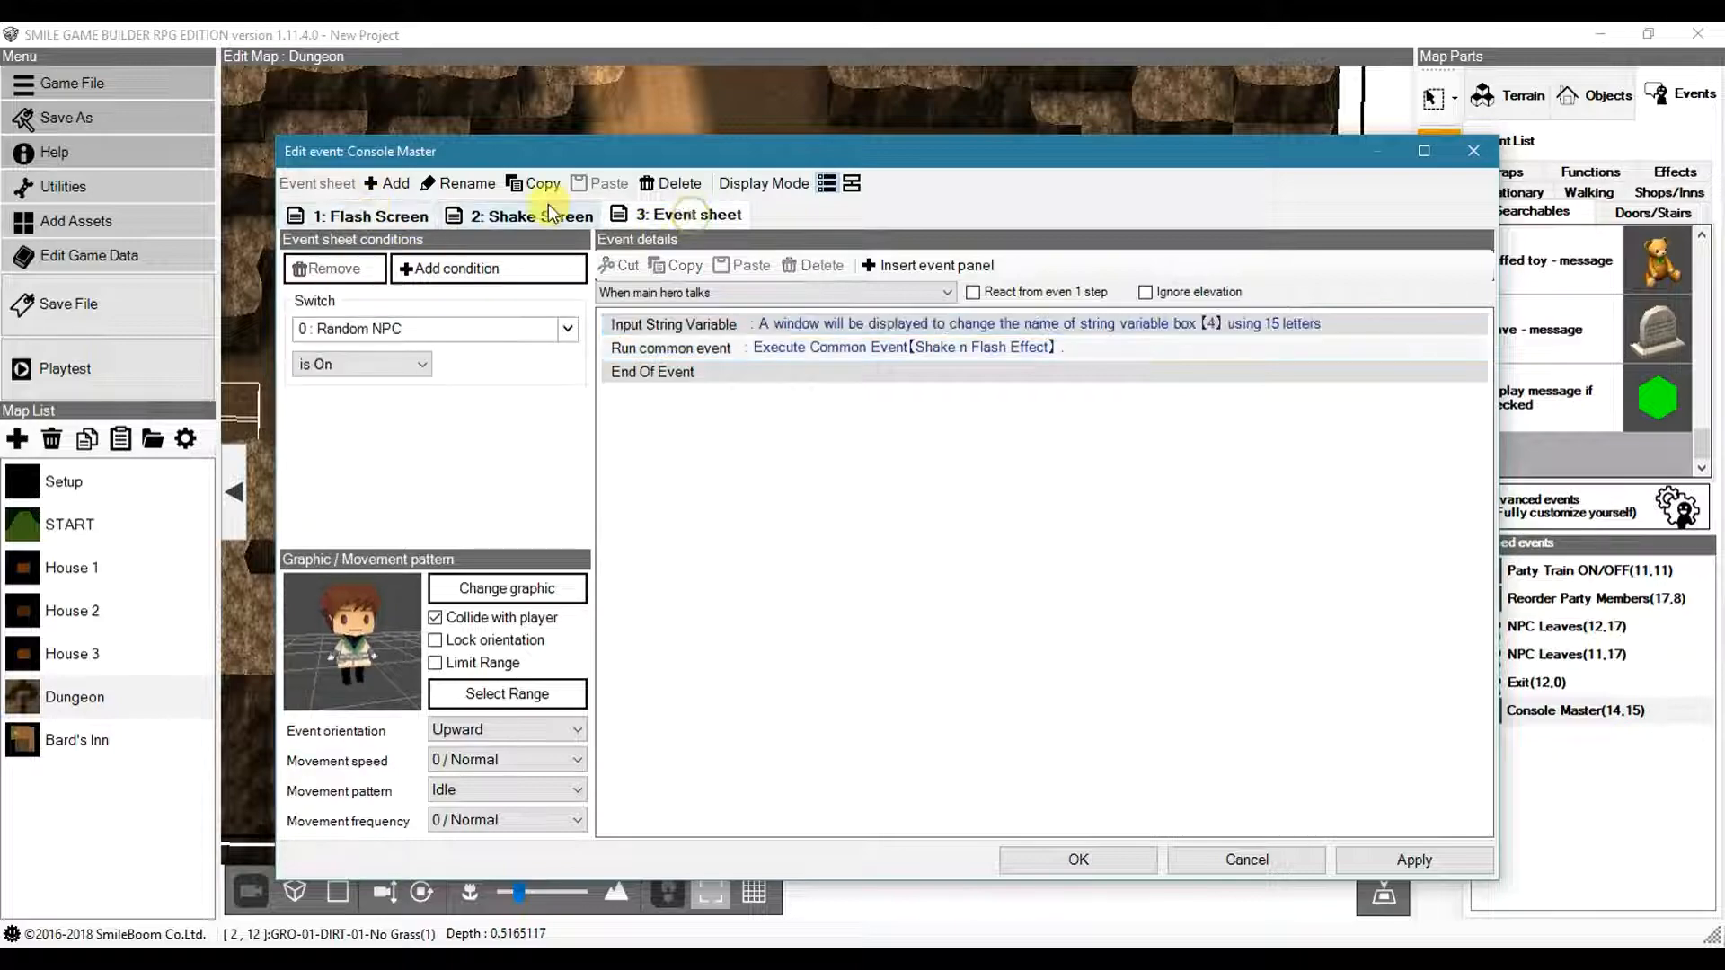
{"action": "left_click", "coordinate": [525, 218]}
{"action": "left_click", "coordinate": [1077, 857]}
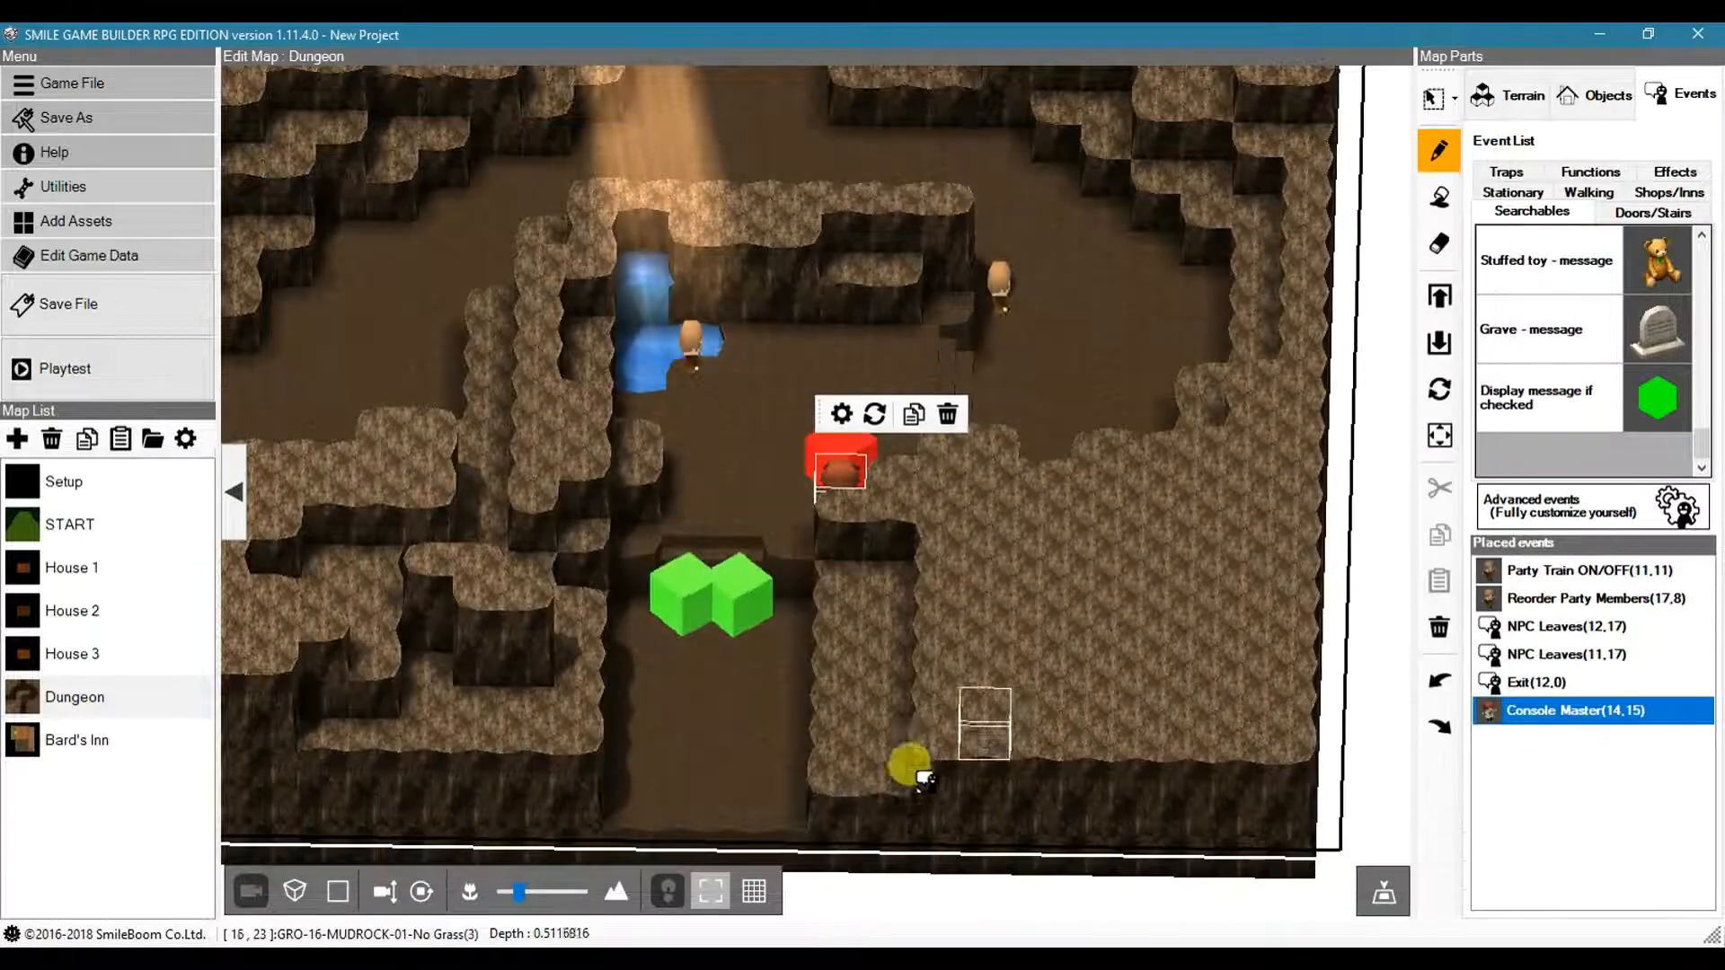
- Playtest the Console Master event's shake effect on the Dungeon map, and reopen the event for editing
{"action": "left_click", "coordinate": [66, 372]}
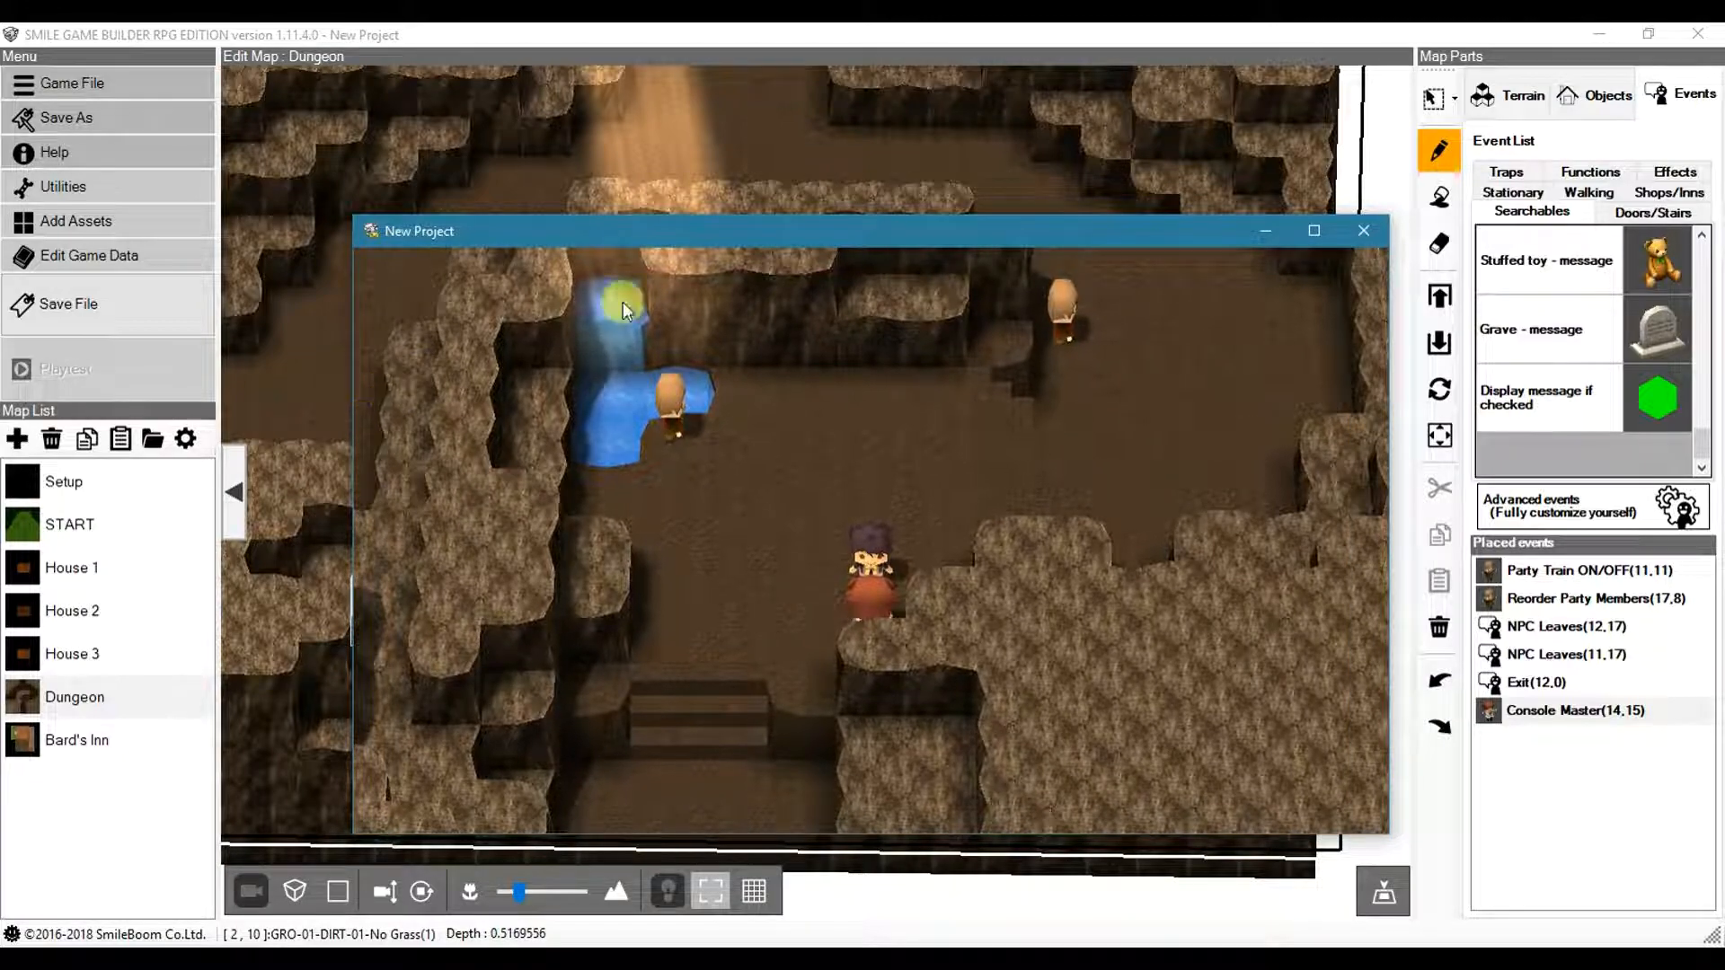
{"action": "left_click", "coordinate": [1363, 230]}
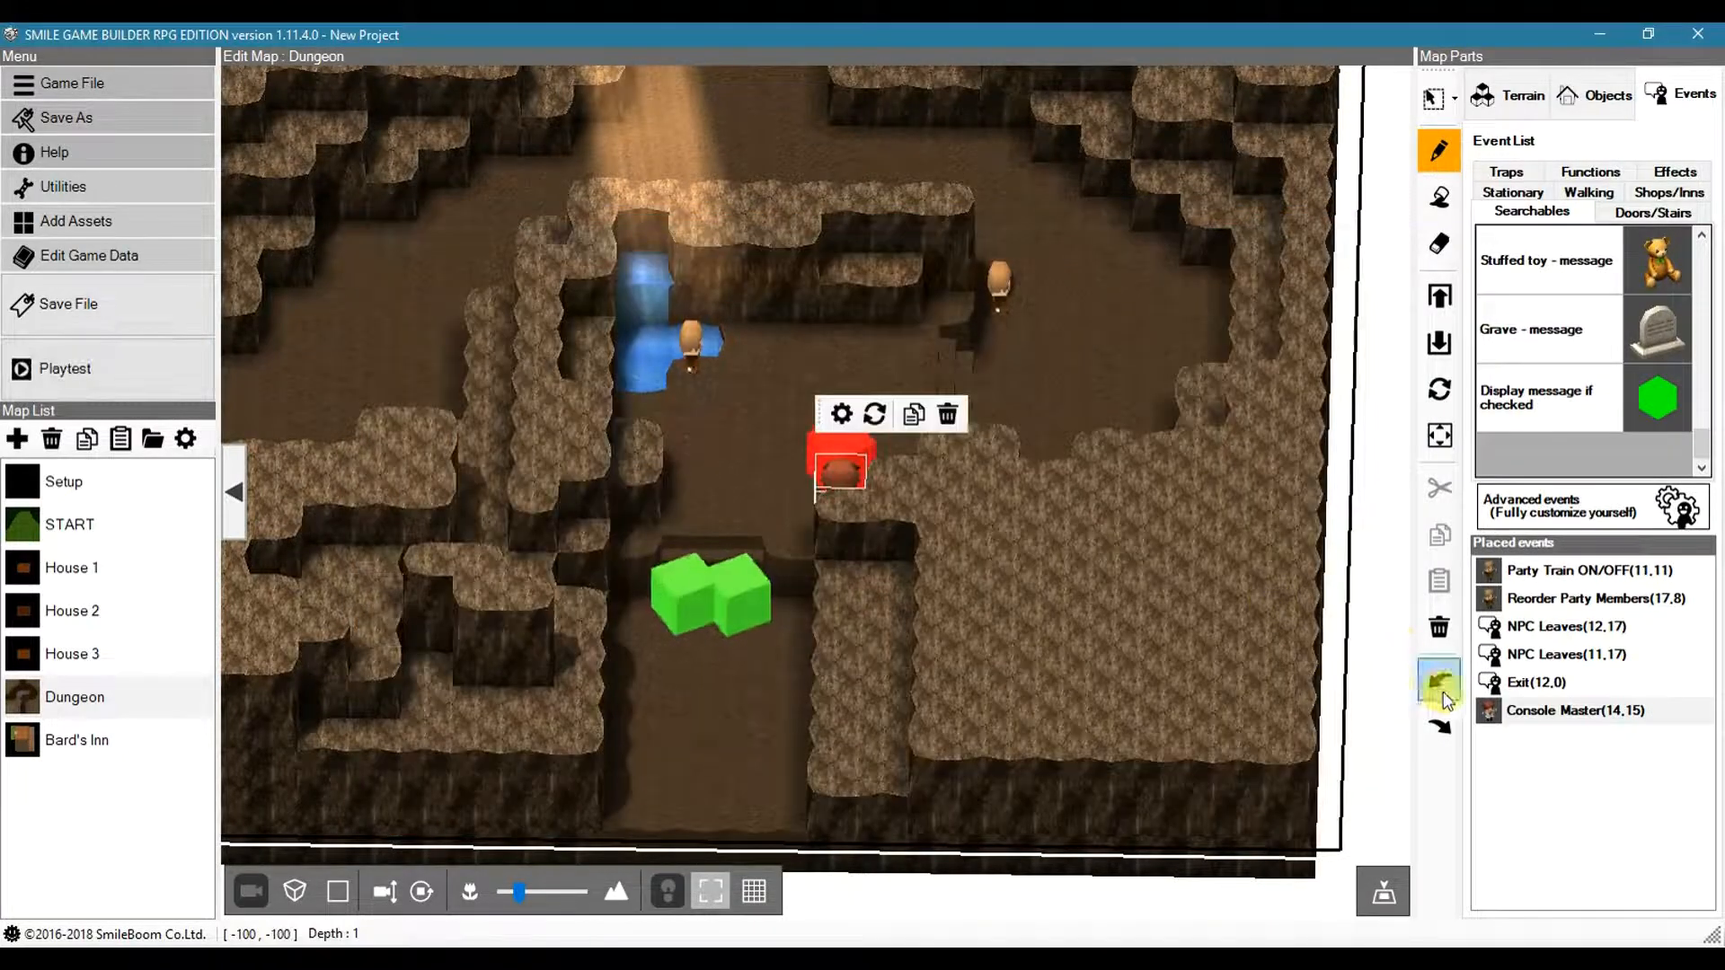
{"action": "double_click", "coordinate": [1491, 719]}
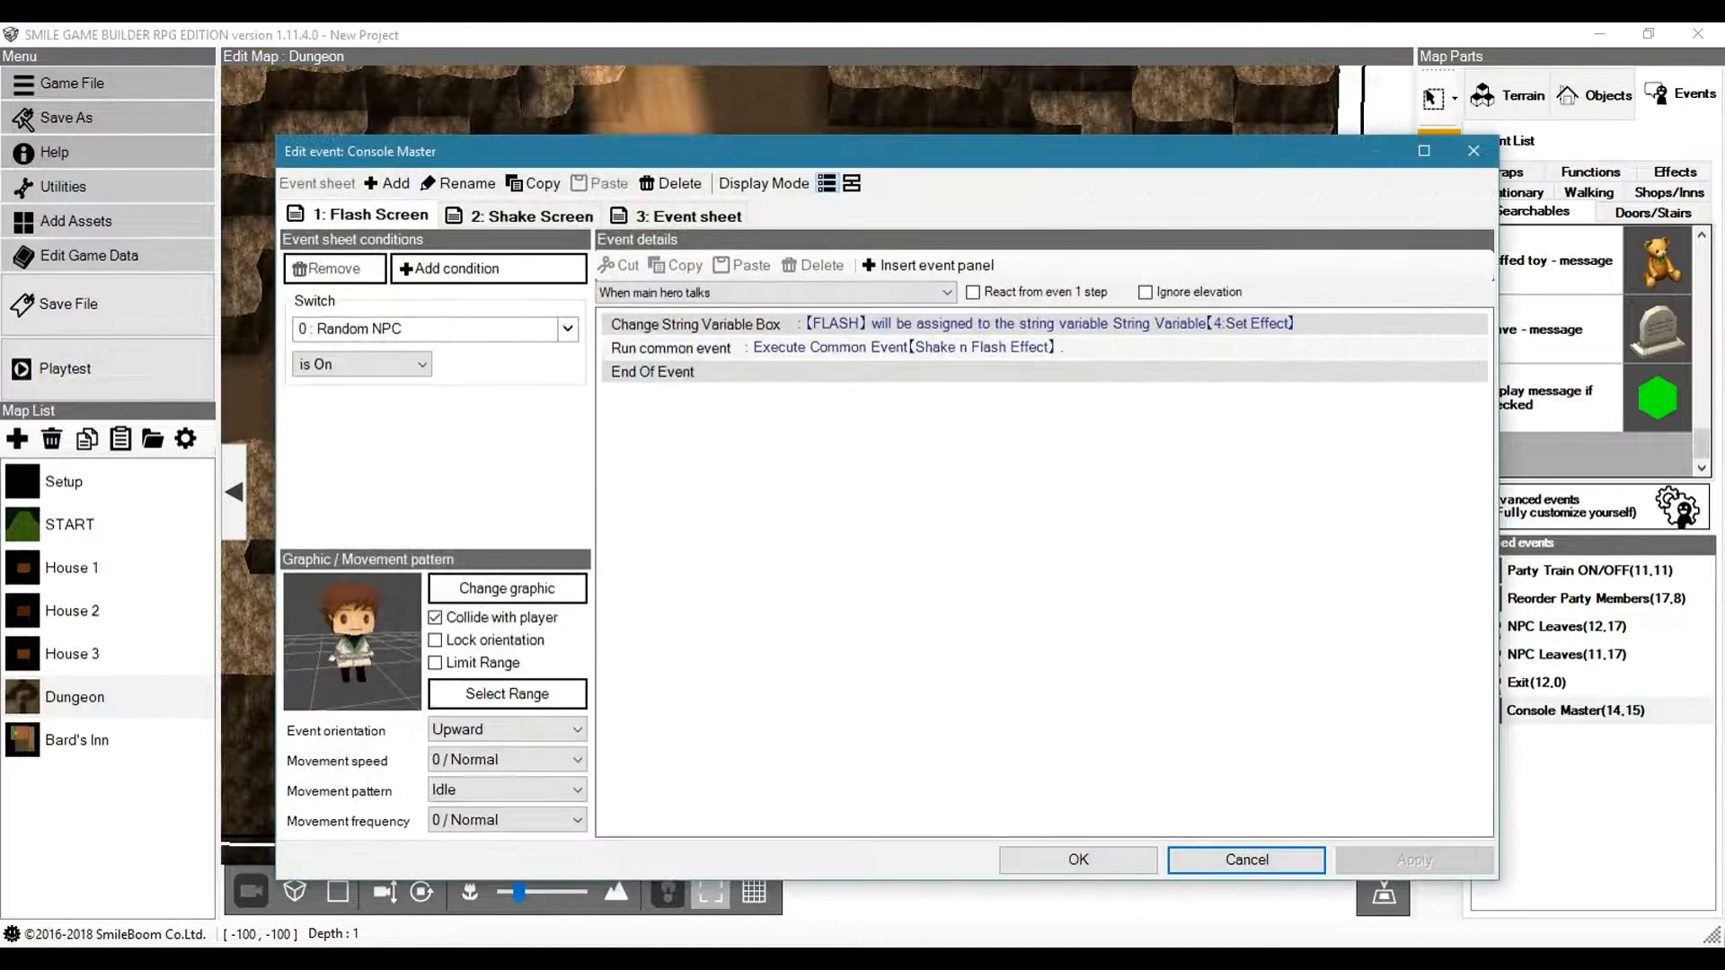
- Add an event switch condition to the Shake Screen sheet and remove the Random NPC condition from the third event sheet
{"action": "left_click", "coordinate": [539, 216]}
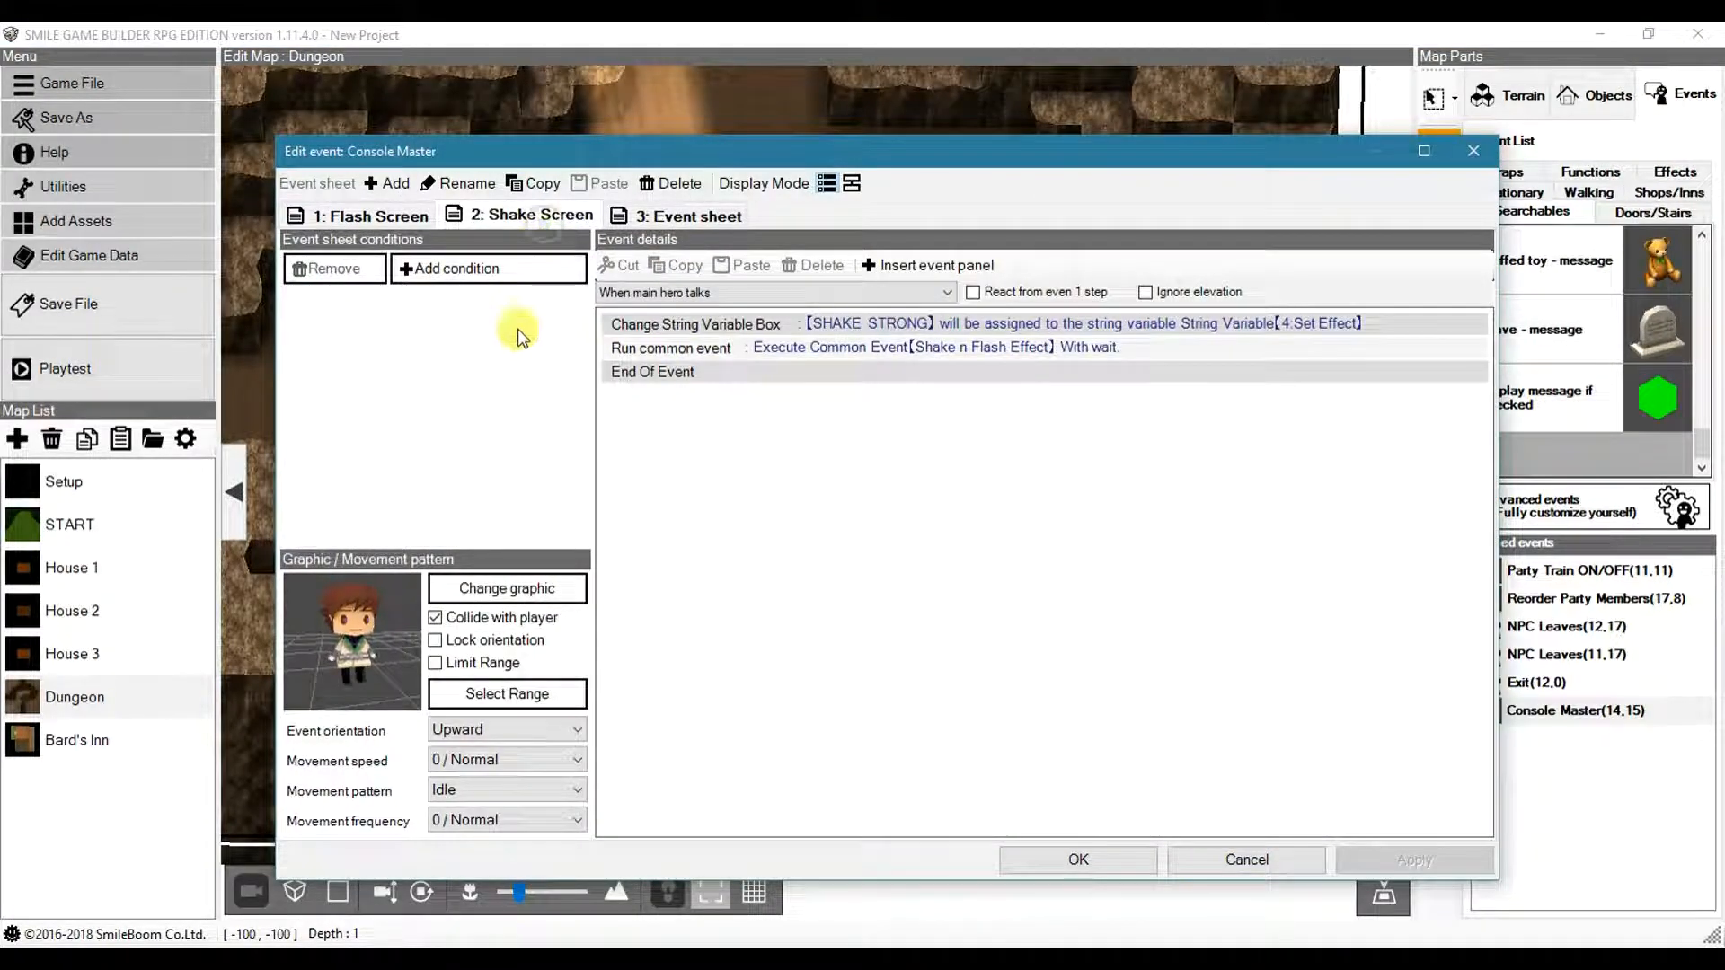
{"action": "left_click", "coordinate": [454, 268]}
{"action": "left_click", "coordinate": [438, 298]}
{"action": "left_click", "coordinate": [709, 214]}
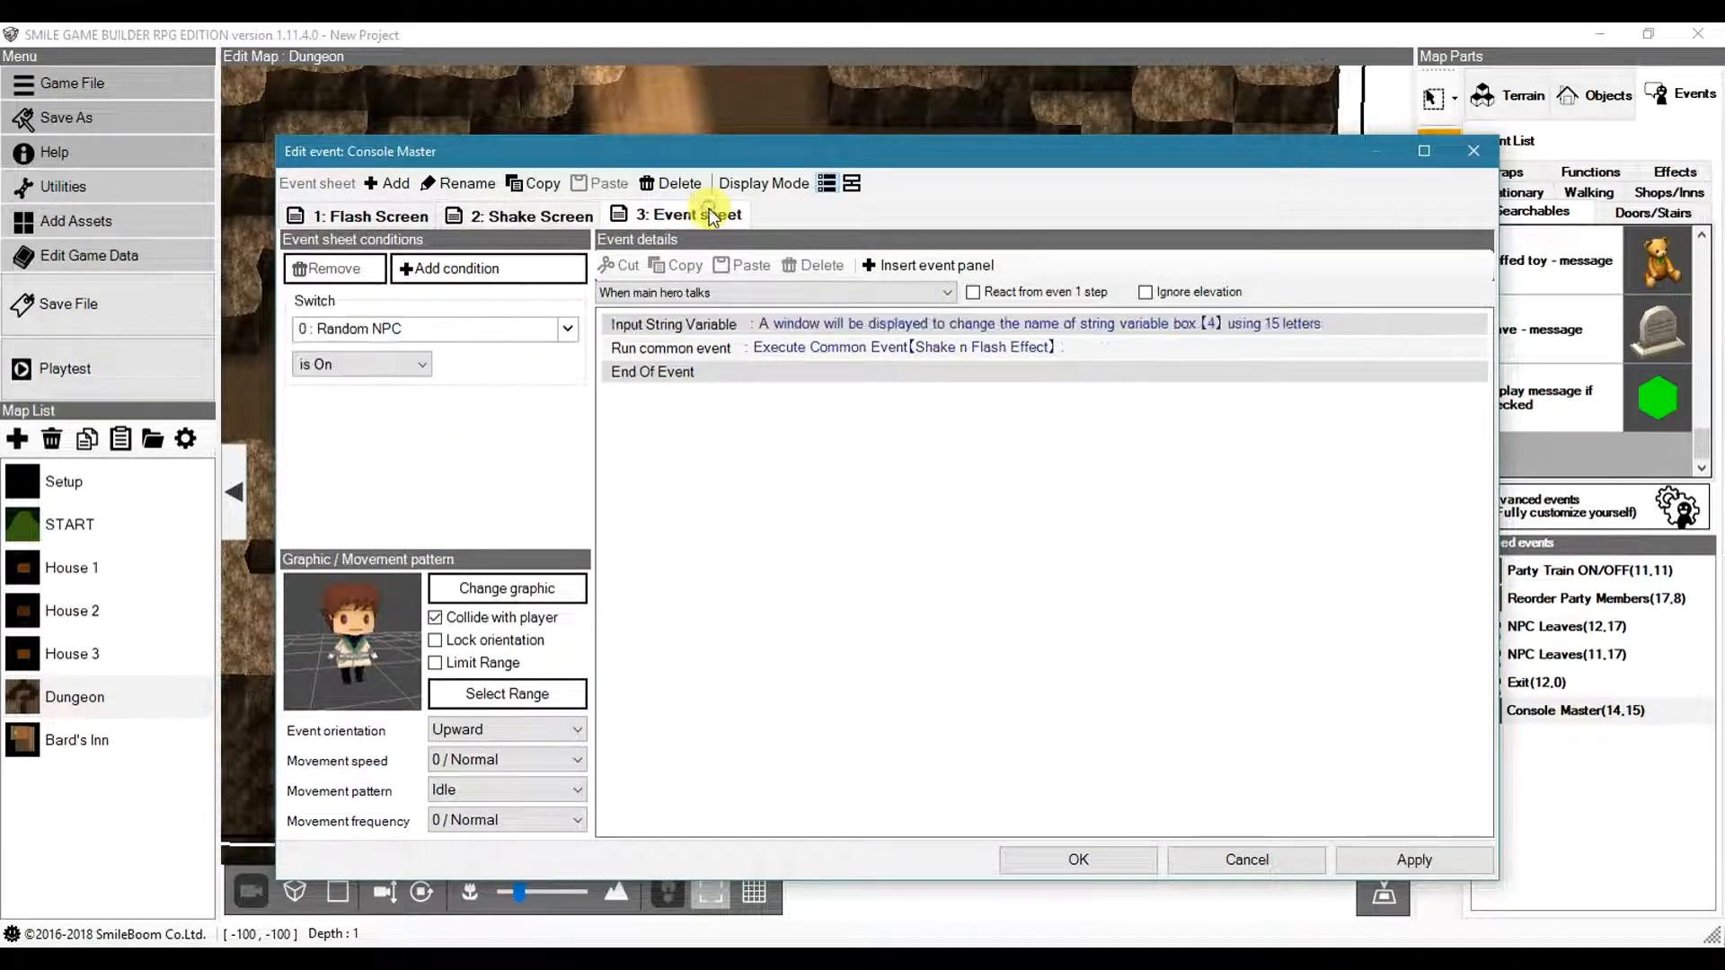
{"action": "left_click", "coordinate": [332, 269]}
- Rename the third event sheet as Console
{"action": "left_click", "coordinate": [458, 184]}
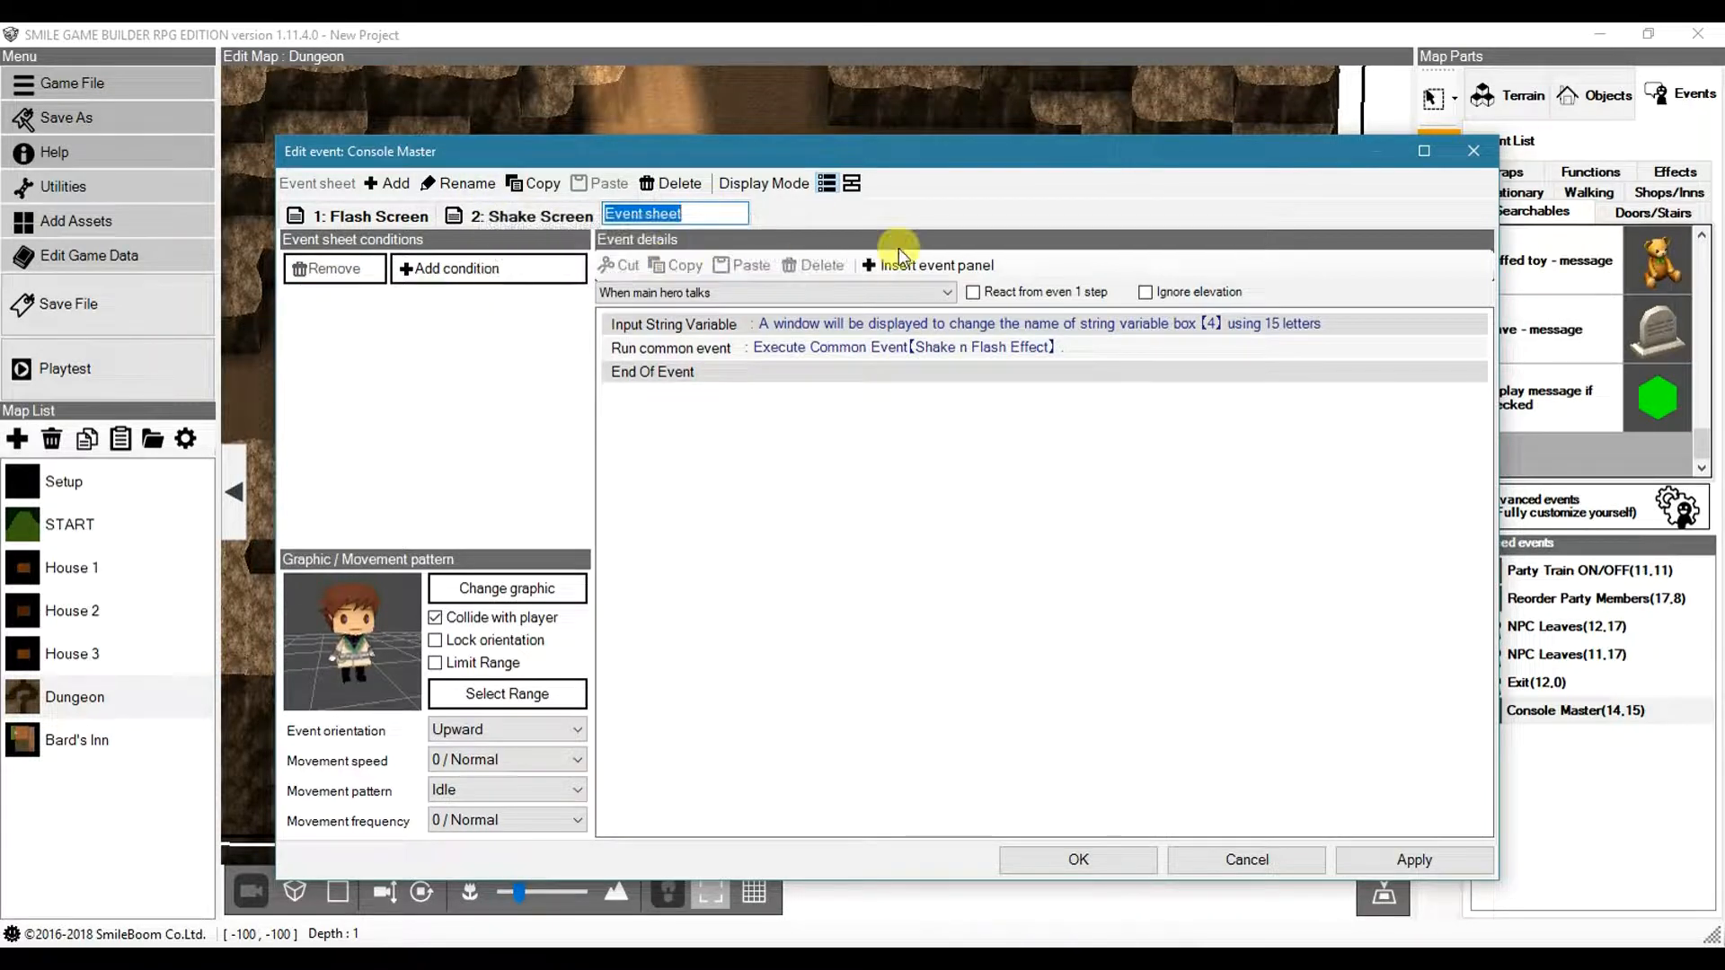
{"action": "type", "text": "Console"}
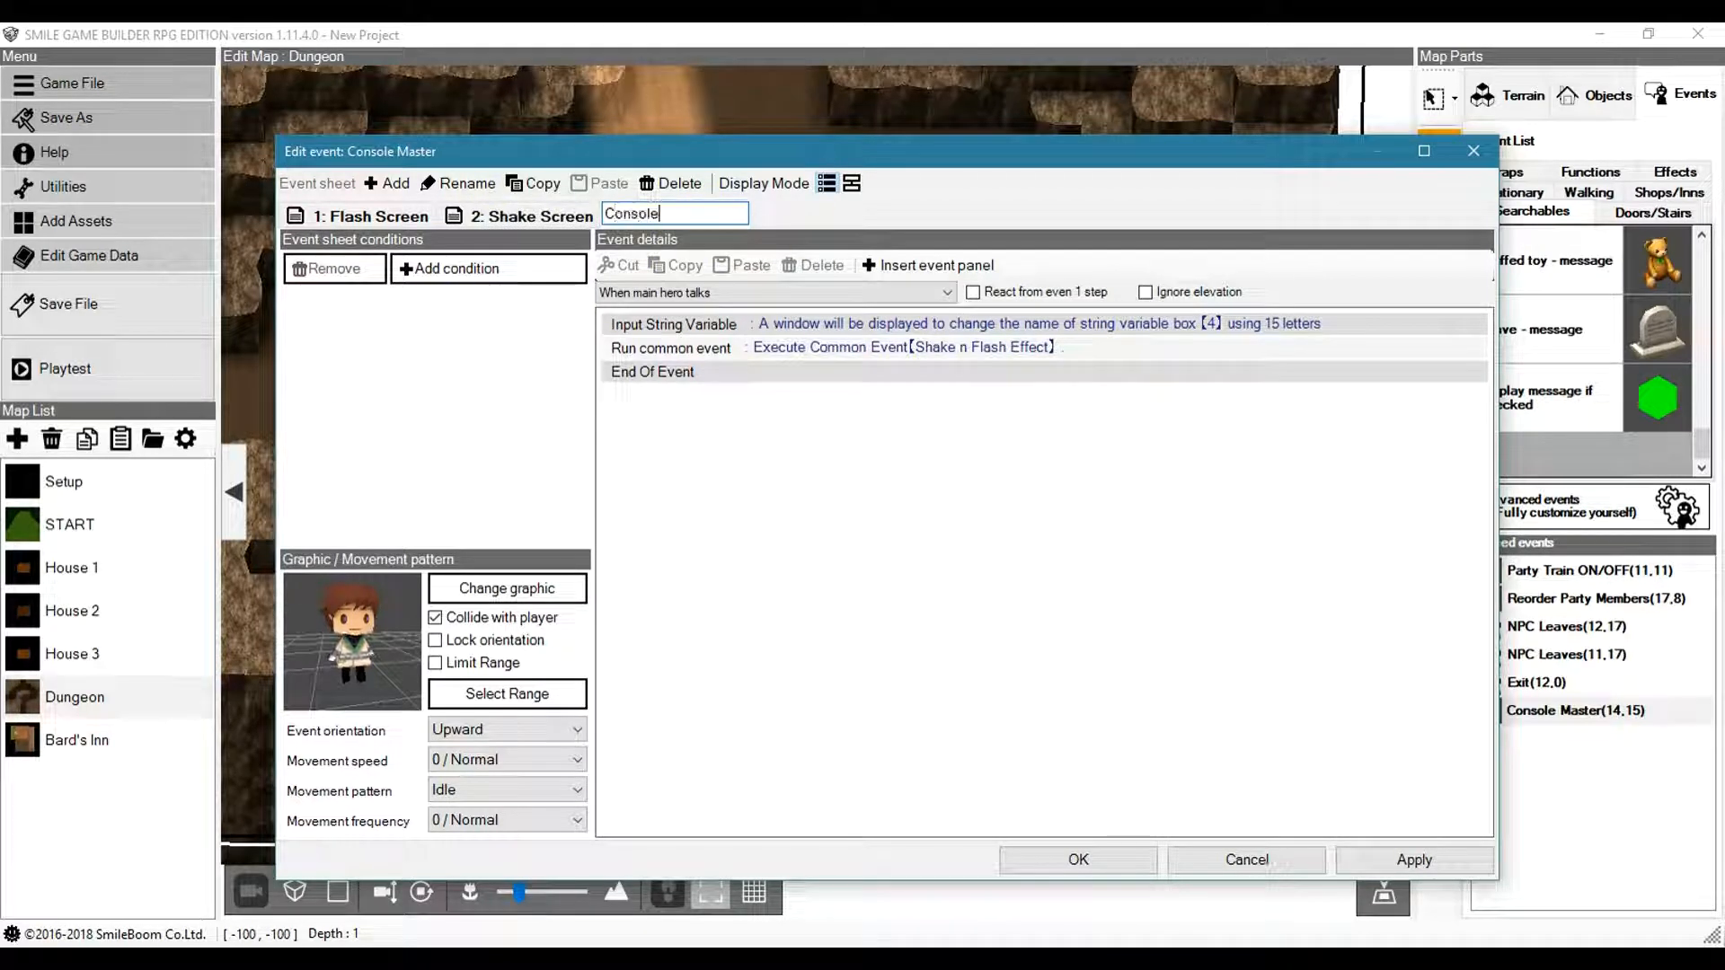
{"action": "key", "text": "Return"}
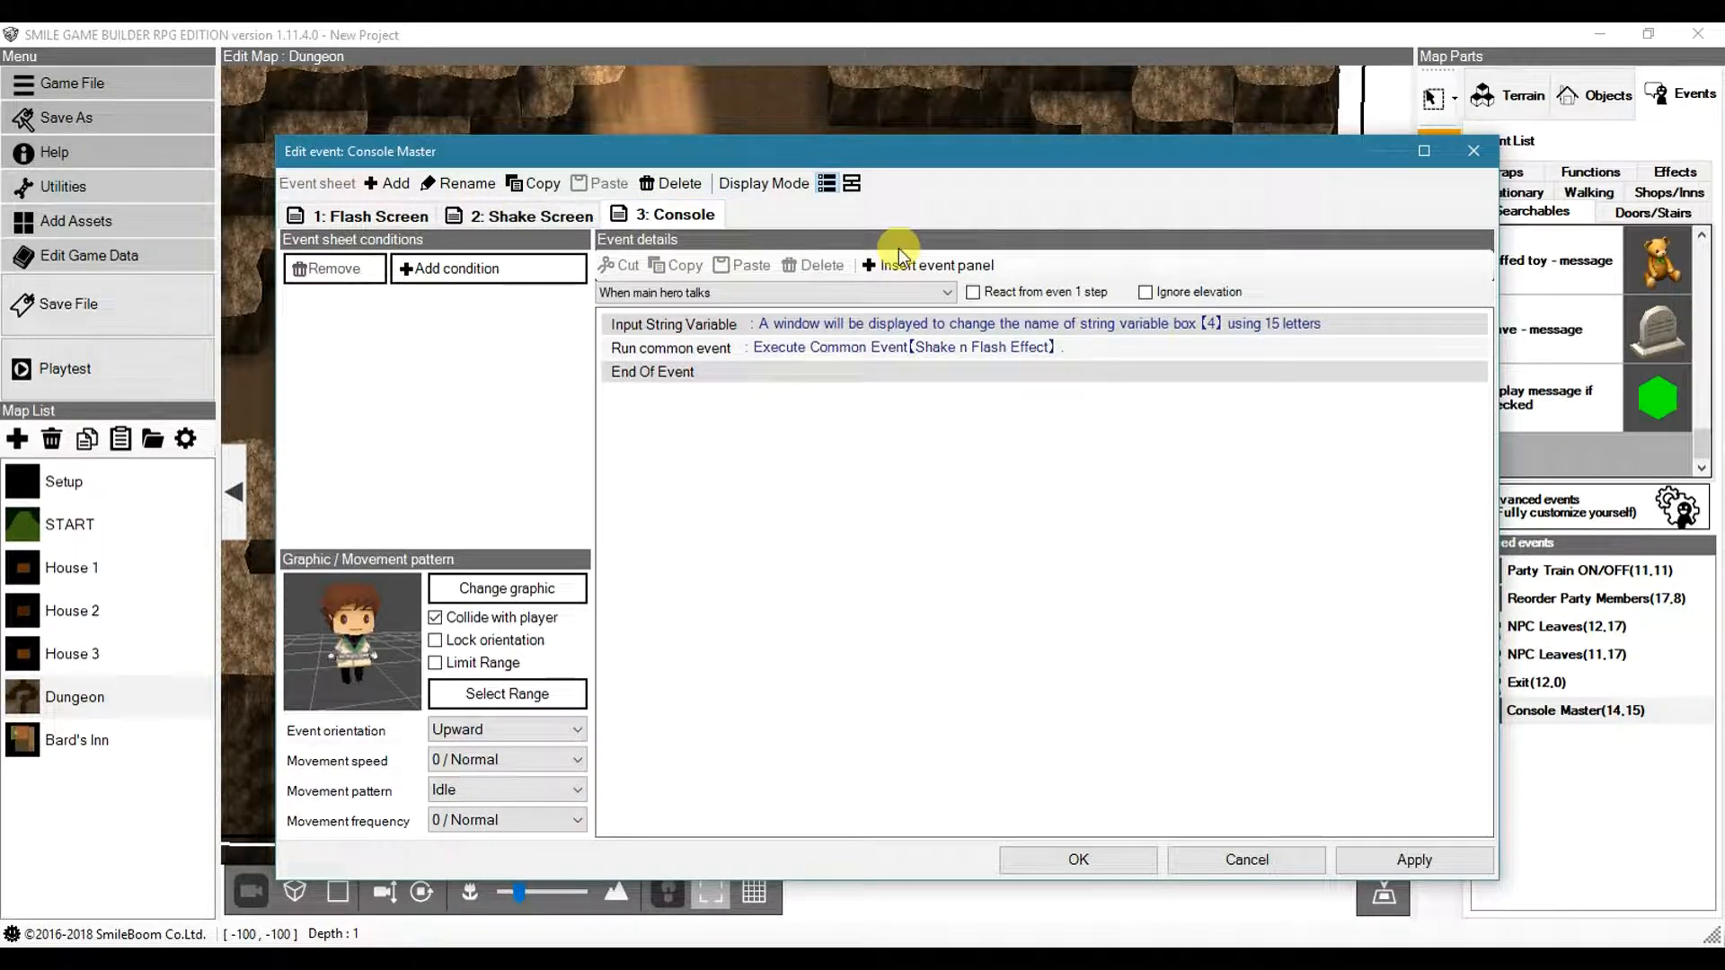
{"action": "double_click", "coordinate": [963, 325]}
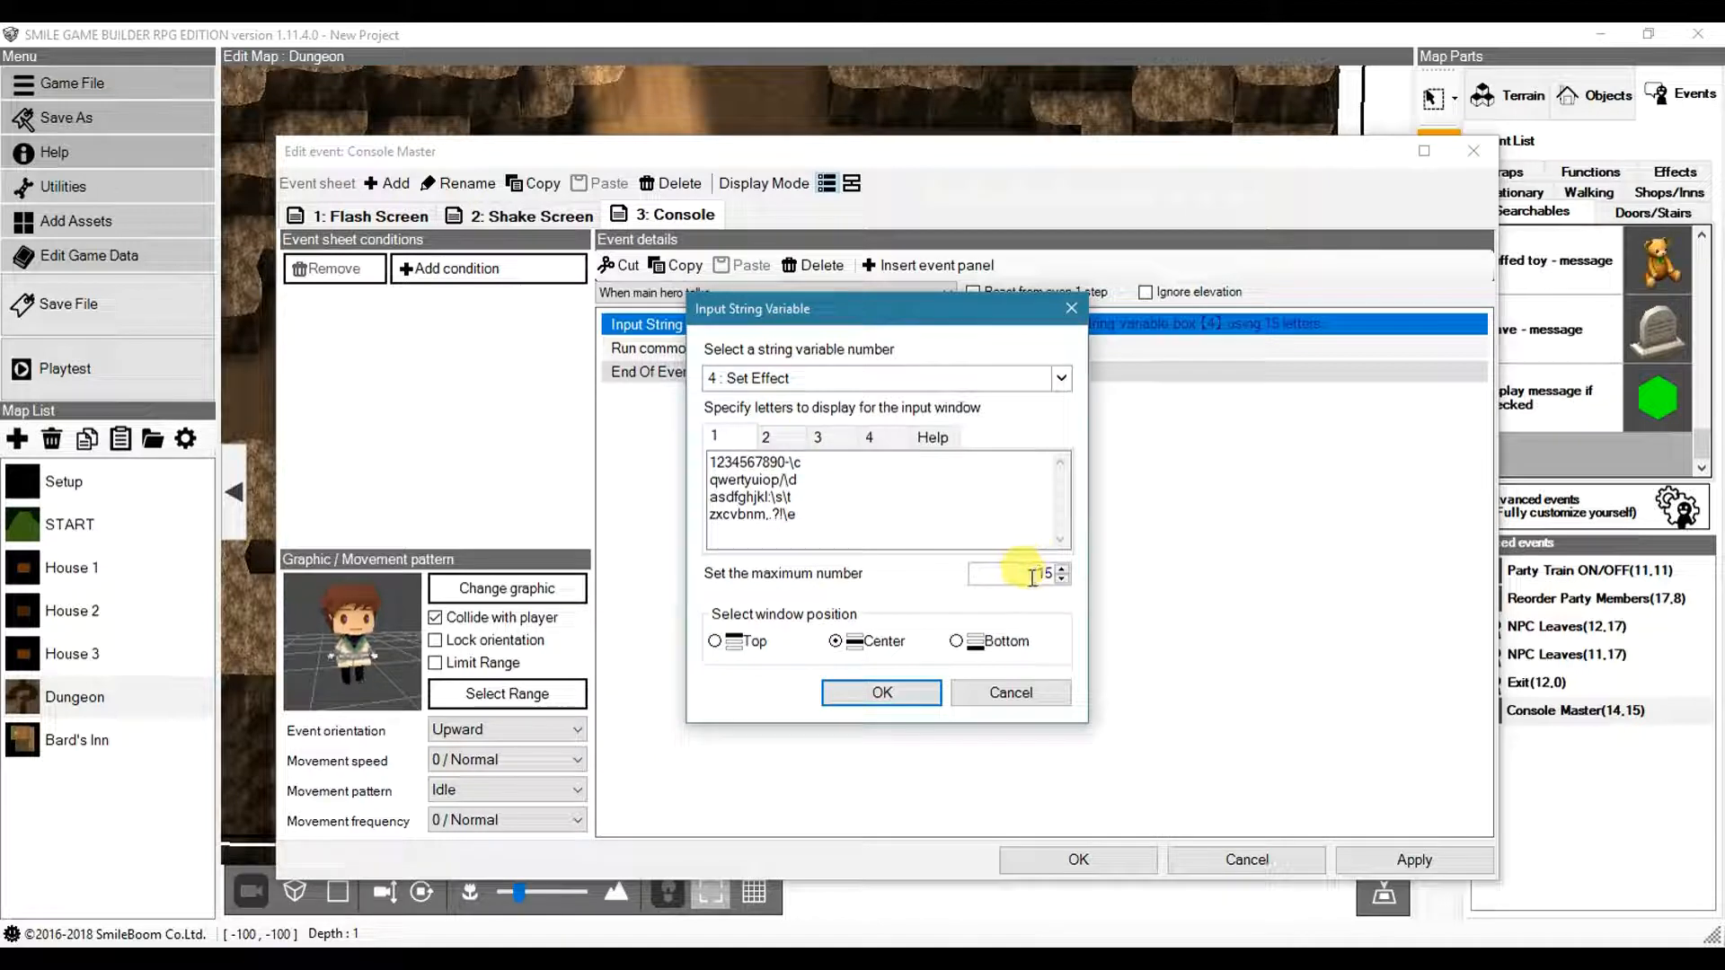
{"action": "left_click", "coordinate": [1064, 579]}
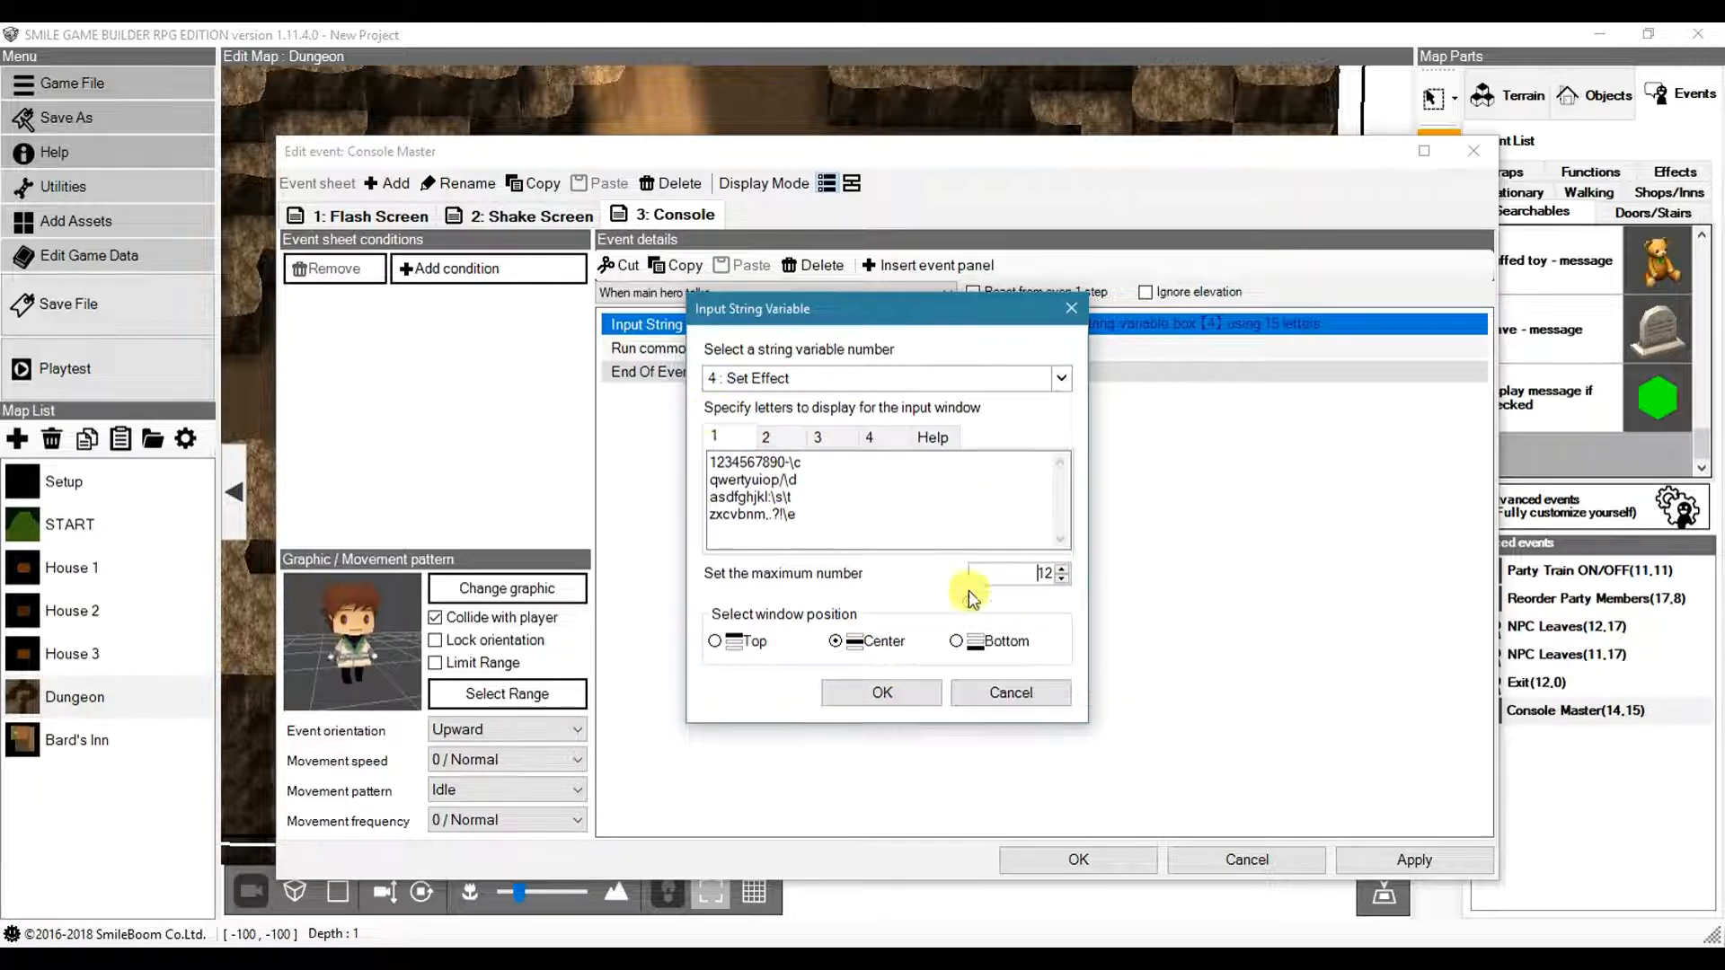
{"action": "left_click", "coordinate": [1012, 685]}
- Accept the Console Master event's sheet changes and return to the Dungeon map
{"action": "left_click", "coordinate": [866, 348]}
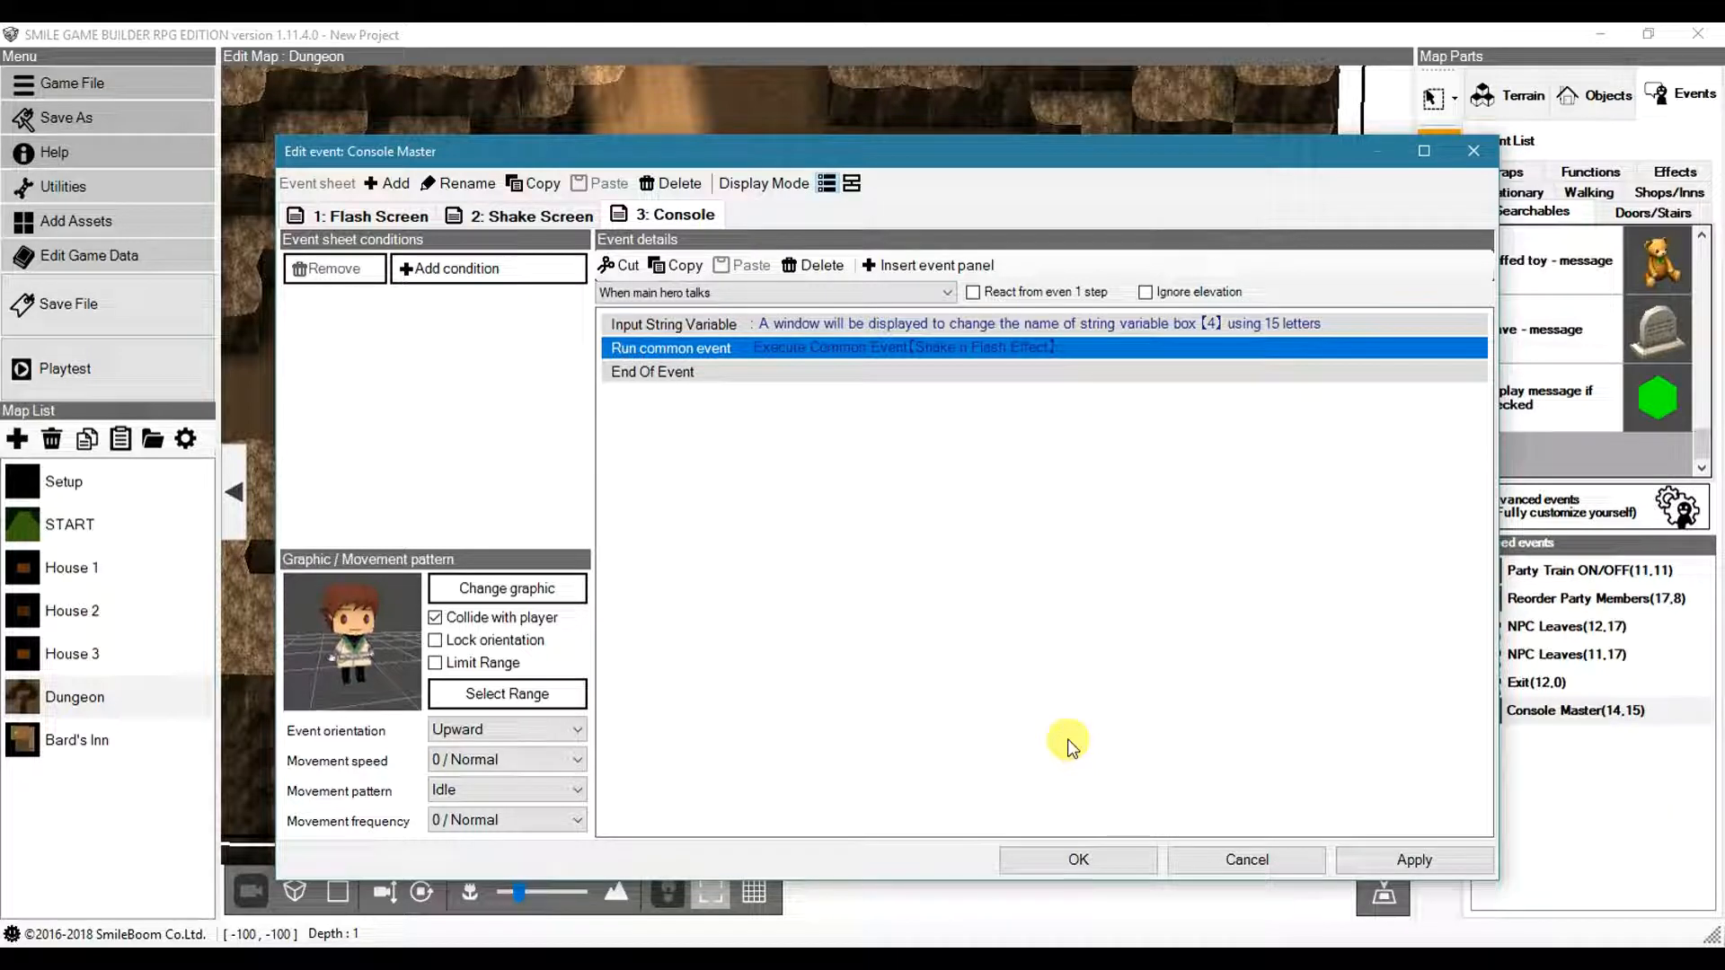
{"action": "left_click", "coordinate": [1114, 857]}
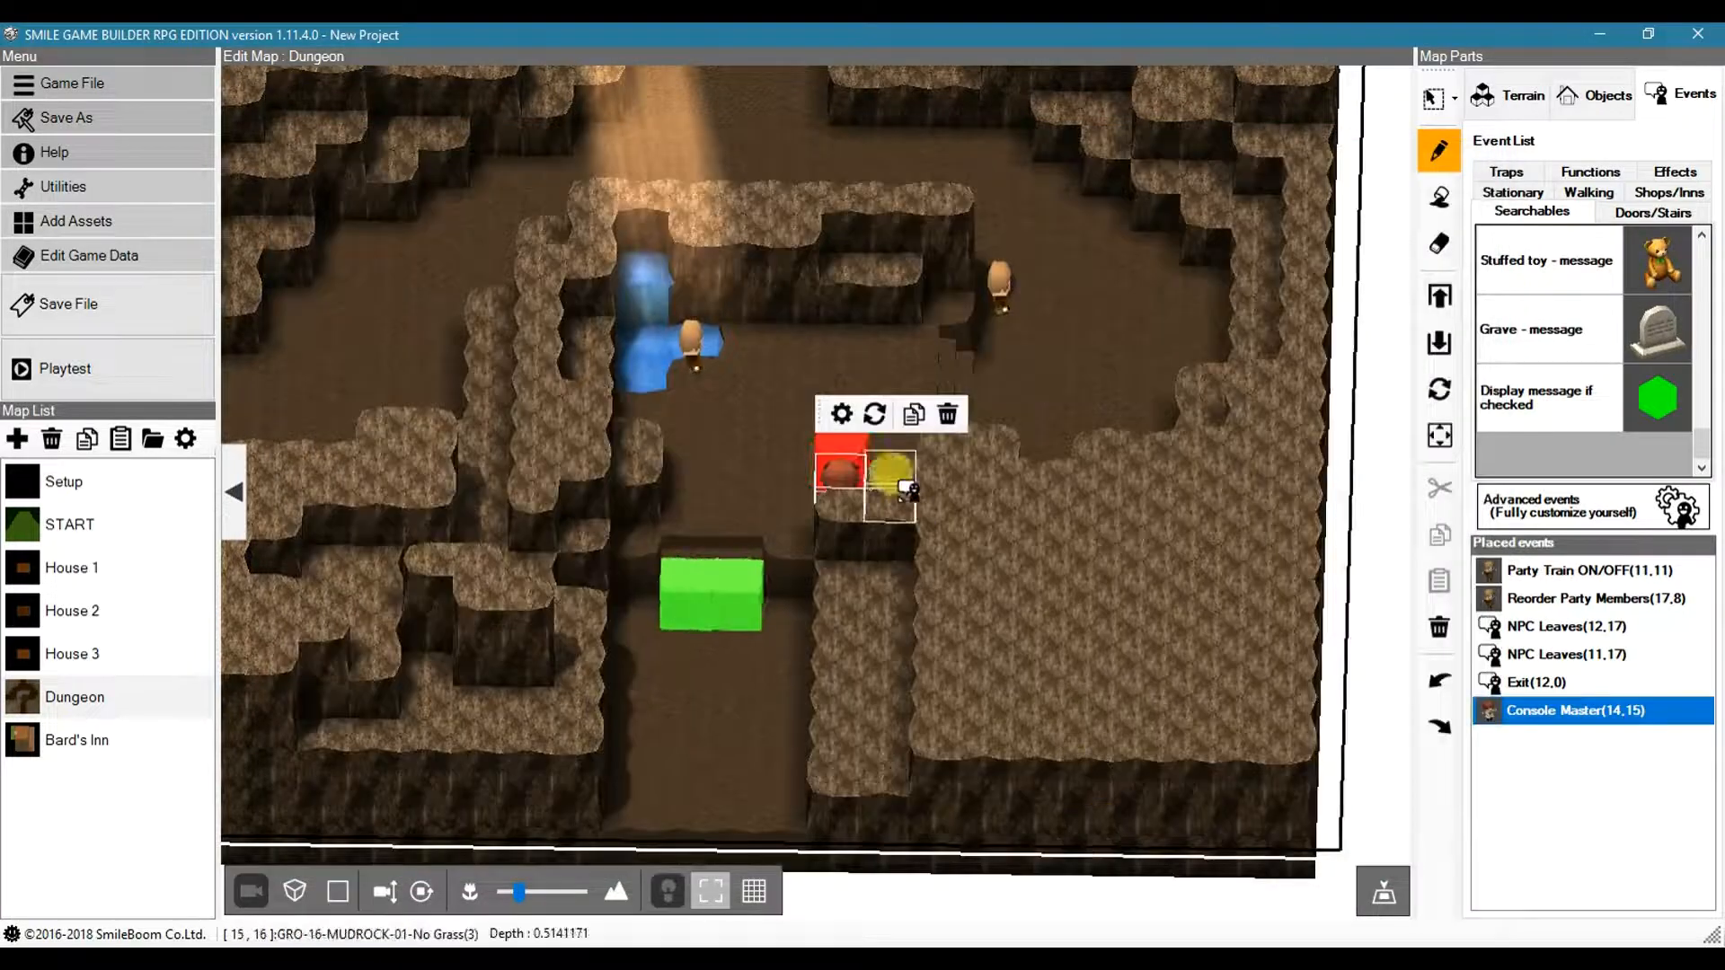
- Reopen the Console Master event, set the Console sheet's string input maximum to 12 letters, and accept the changes
{"action": "double_click", "coordinate": [1490, 714]}
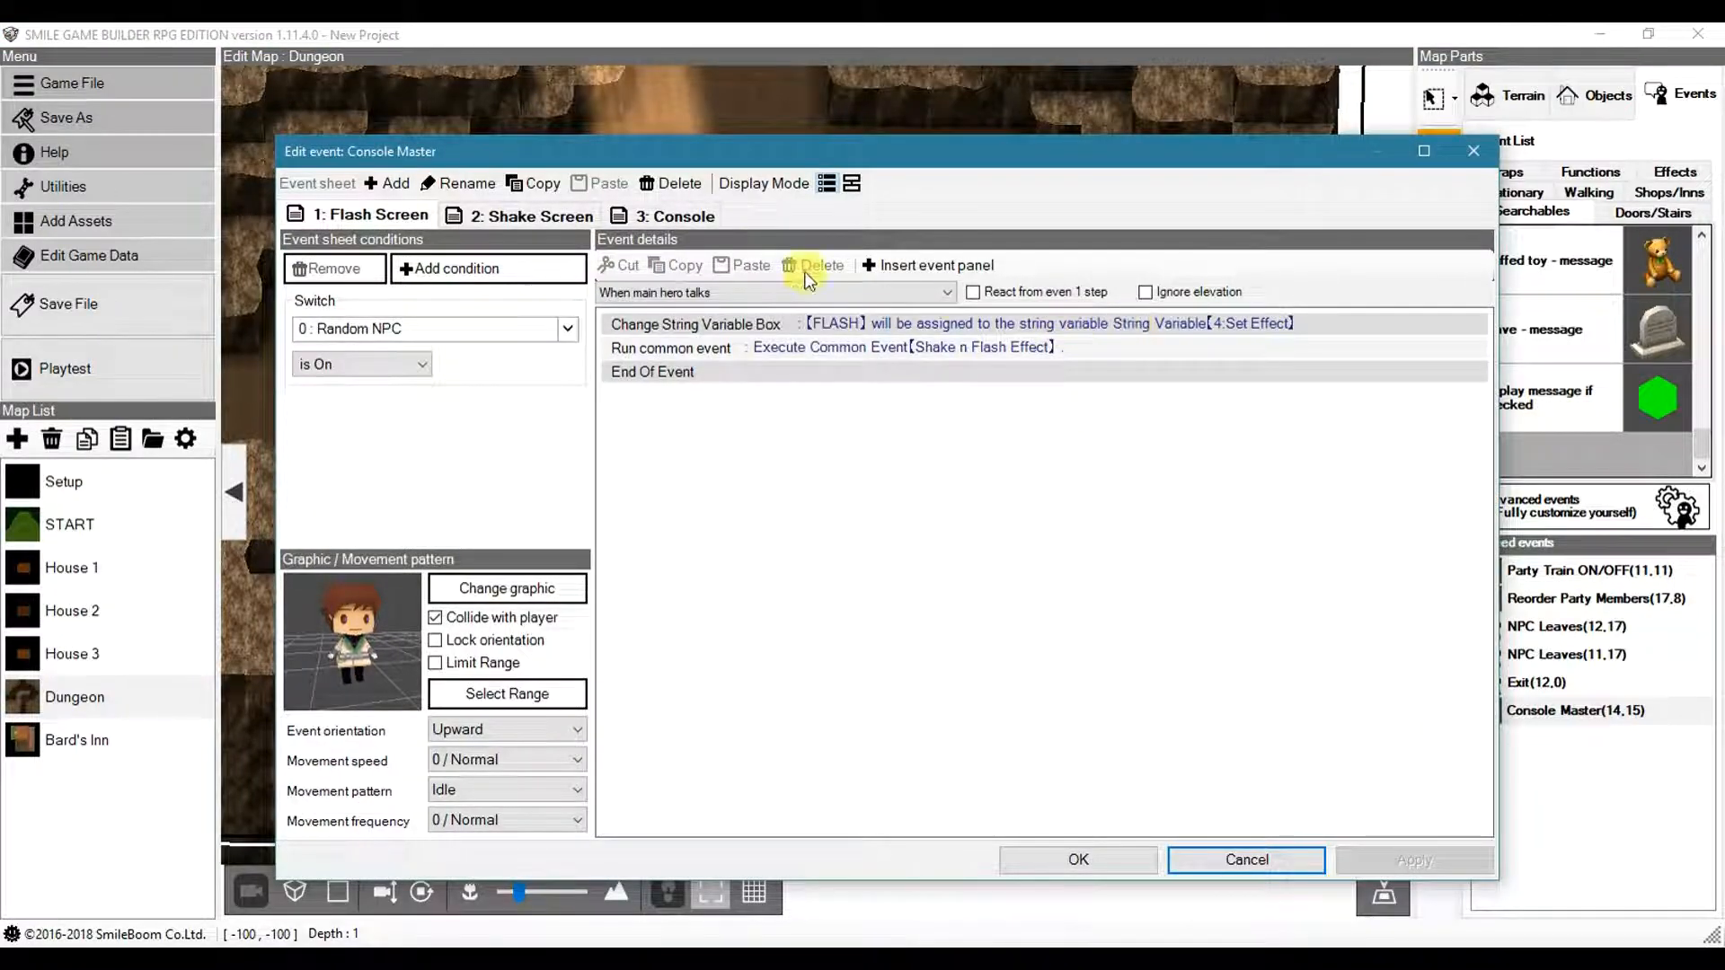
{"action": "left_click", "coordinate": [678, 216]}
{"action": "double_click", "coordinate": [943, 323]}
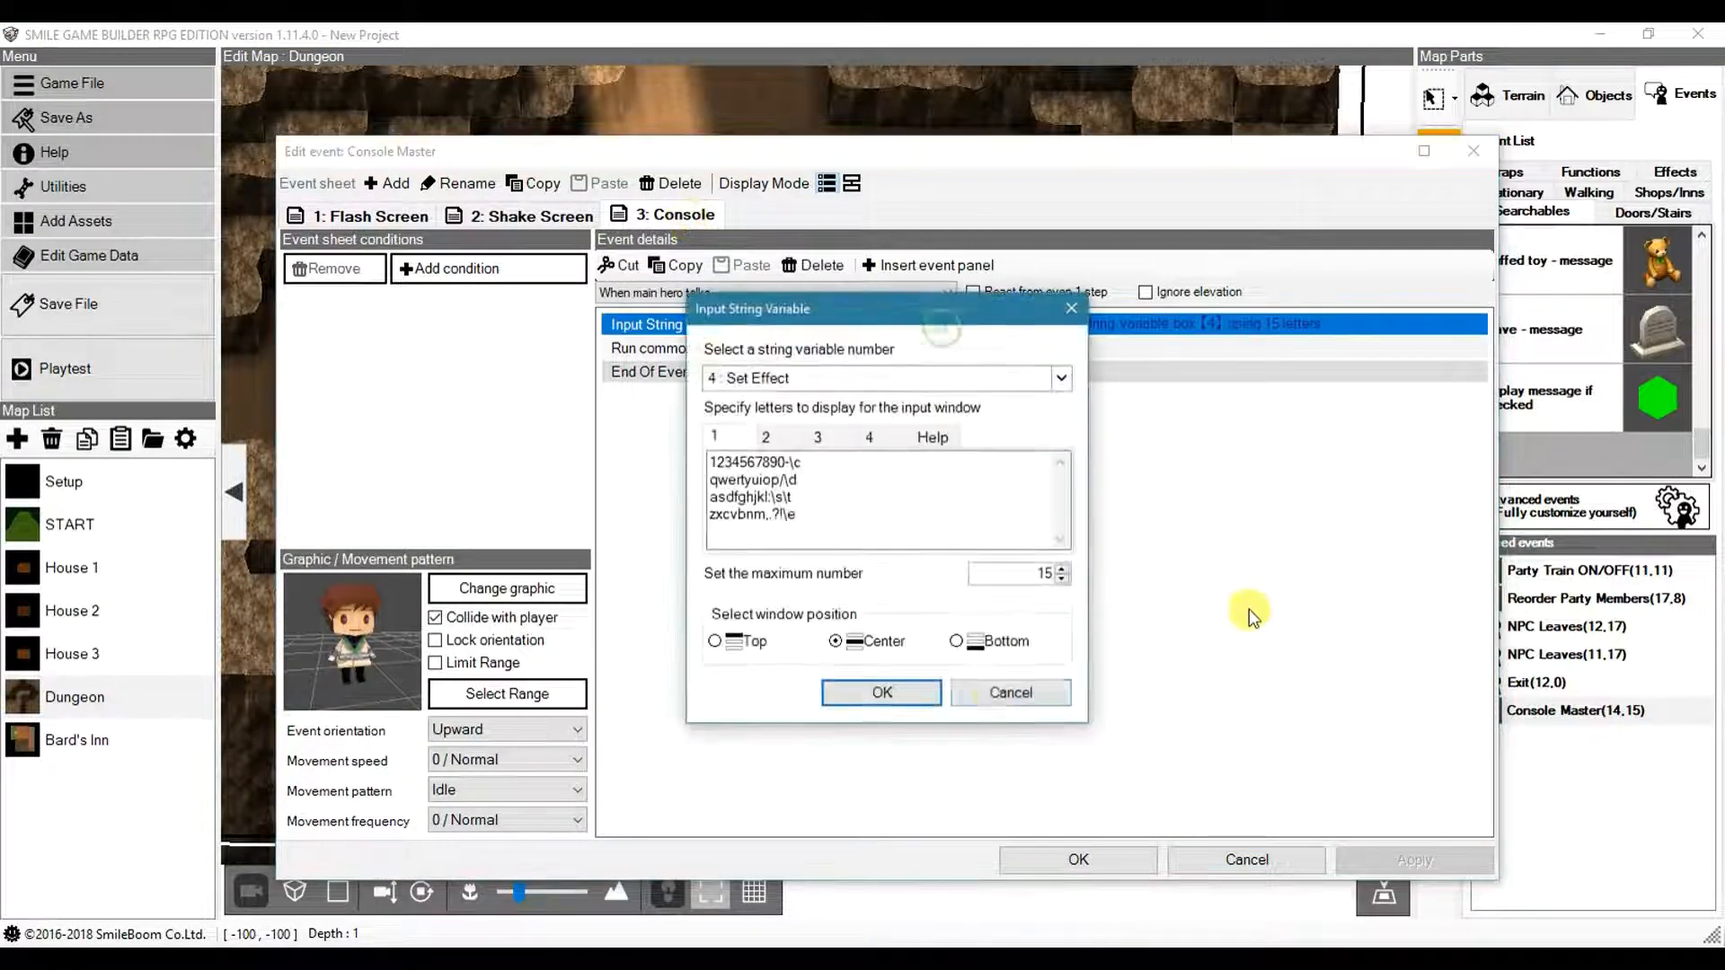
{"action": "left_click", "coordinate": [1062, 579]}
{"action": "left_click", "coordinate": [1063, 579]}
{"action": "left_click", "coordinate": [1063, 579]}
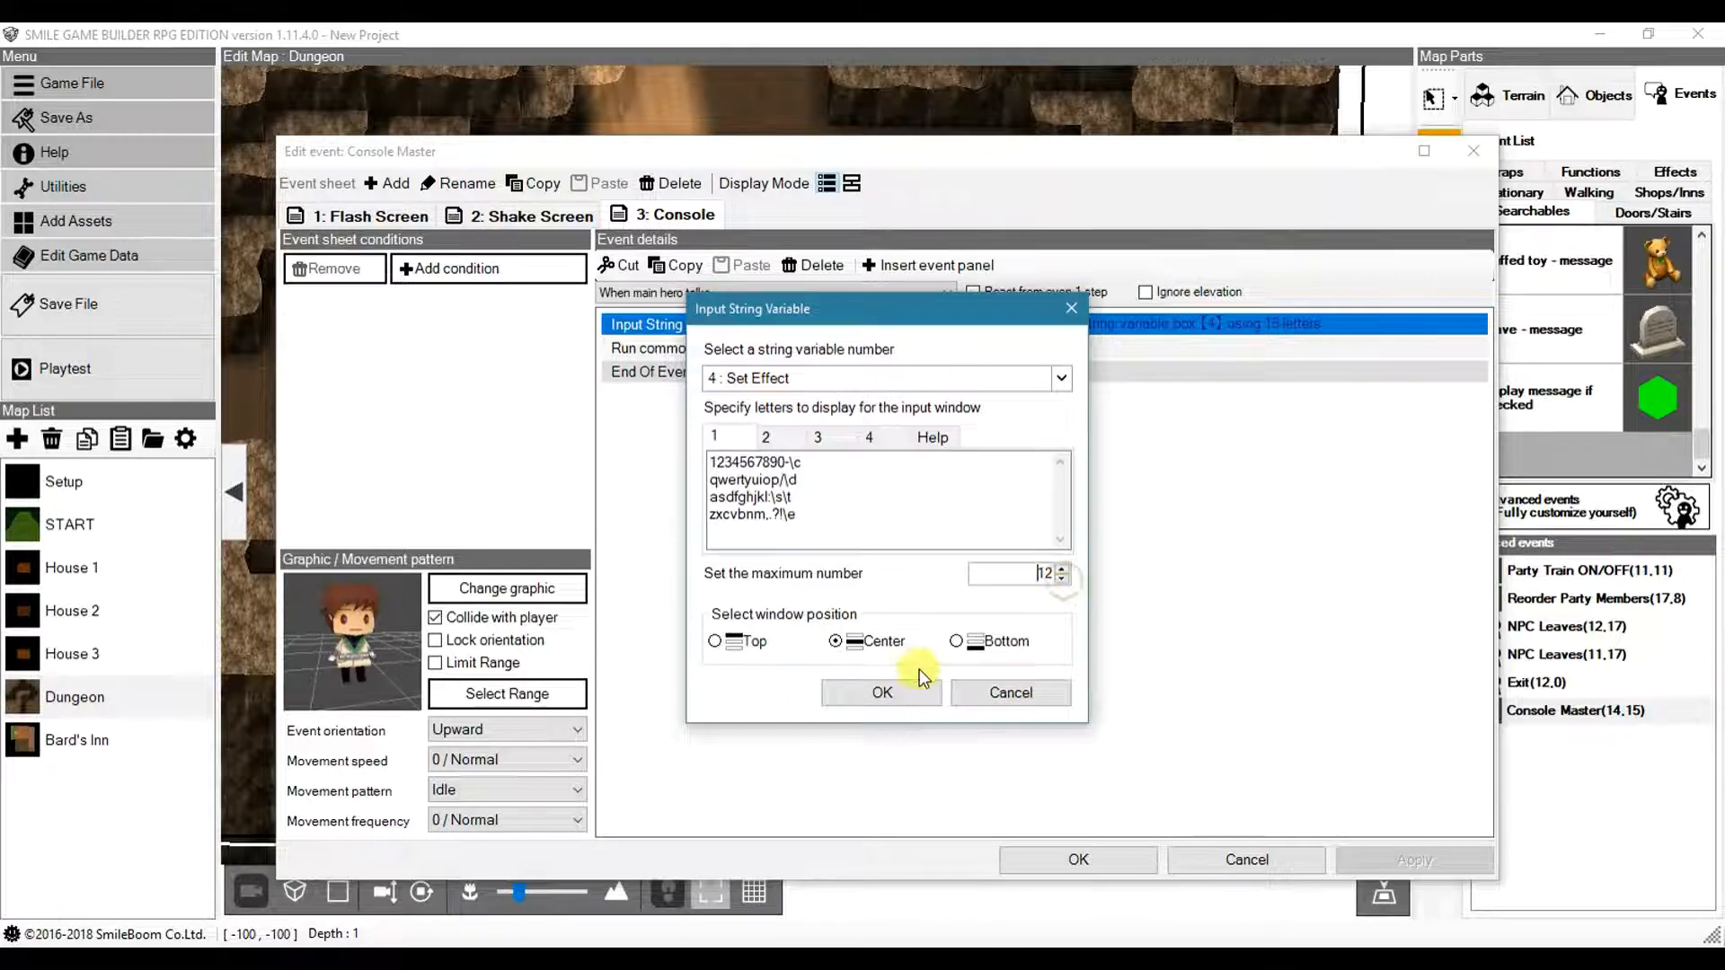
{"action": "left_click", "coordinate": [882, 691]}
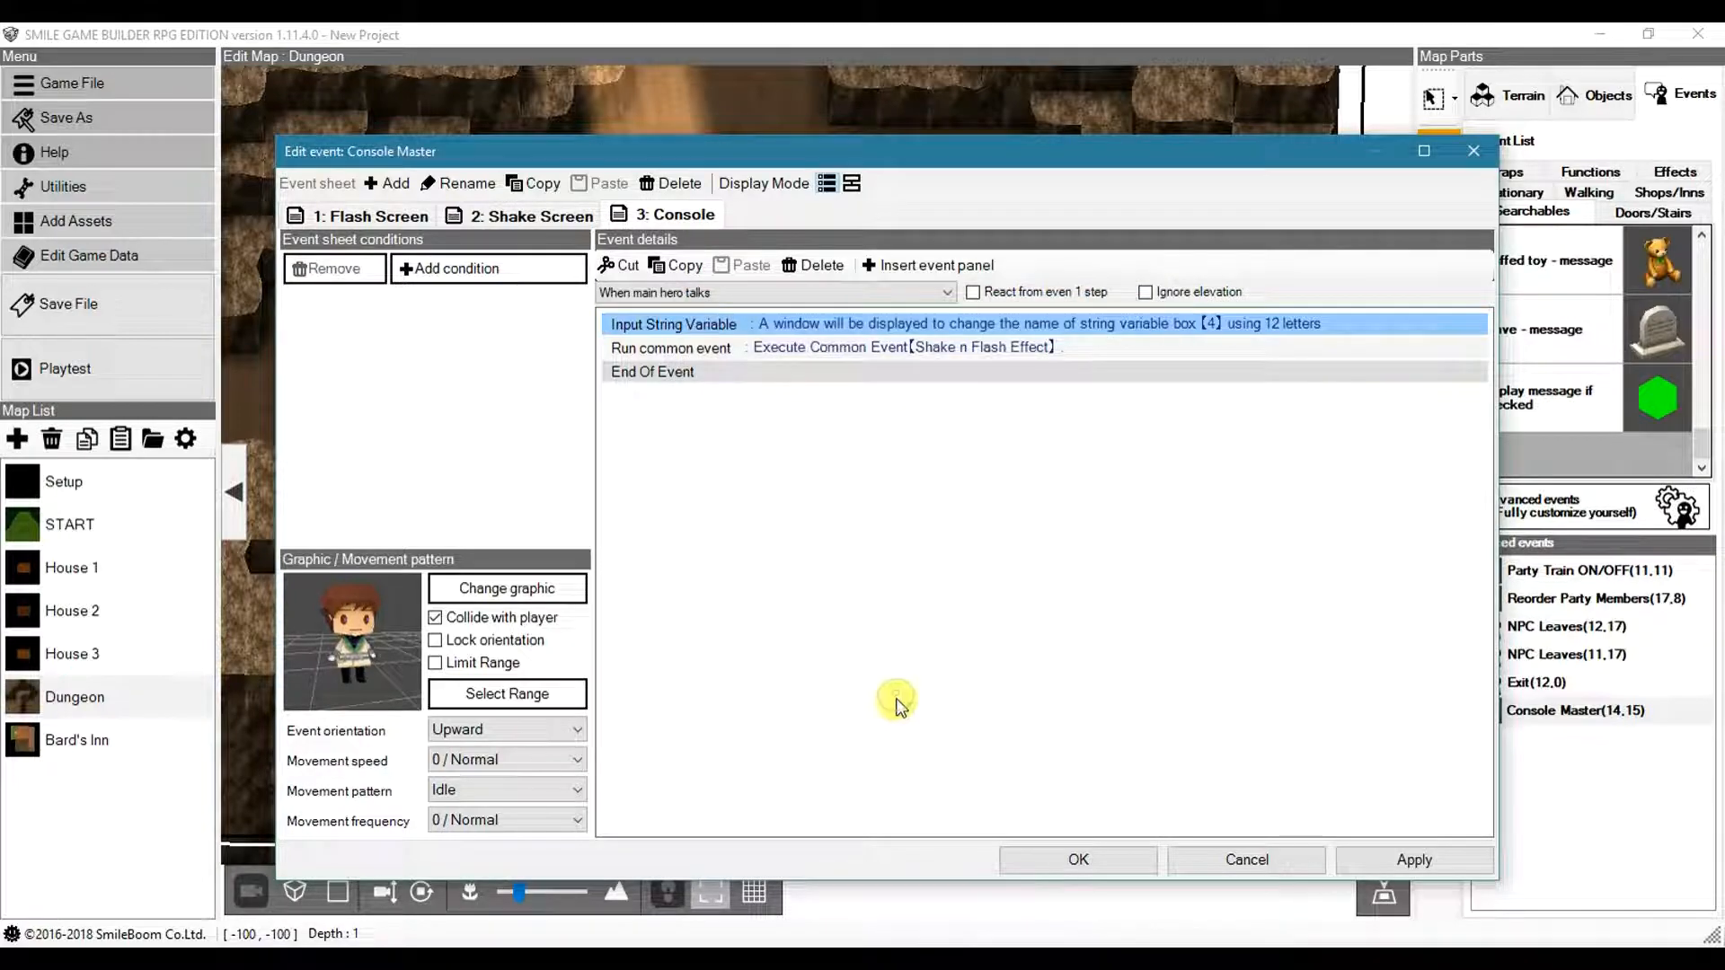
{"action": "left_click", "coordinate": [1109, 854]}
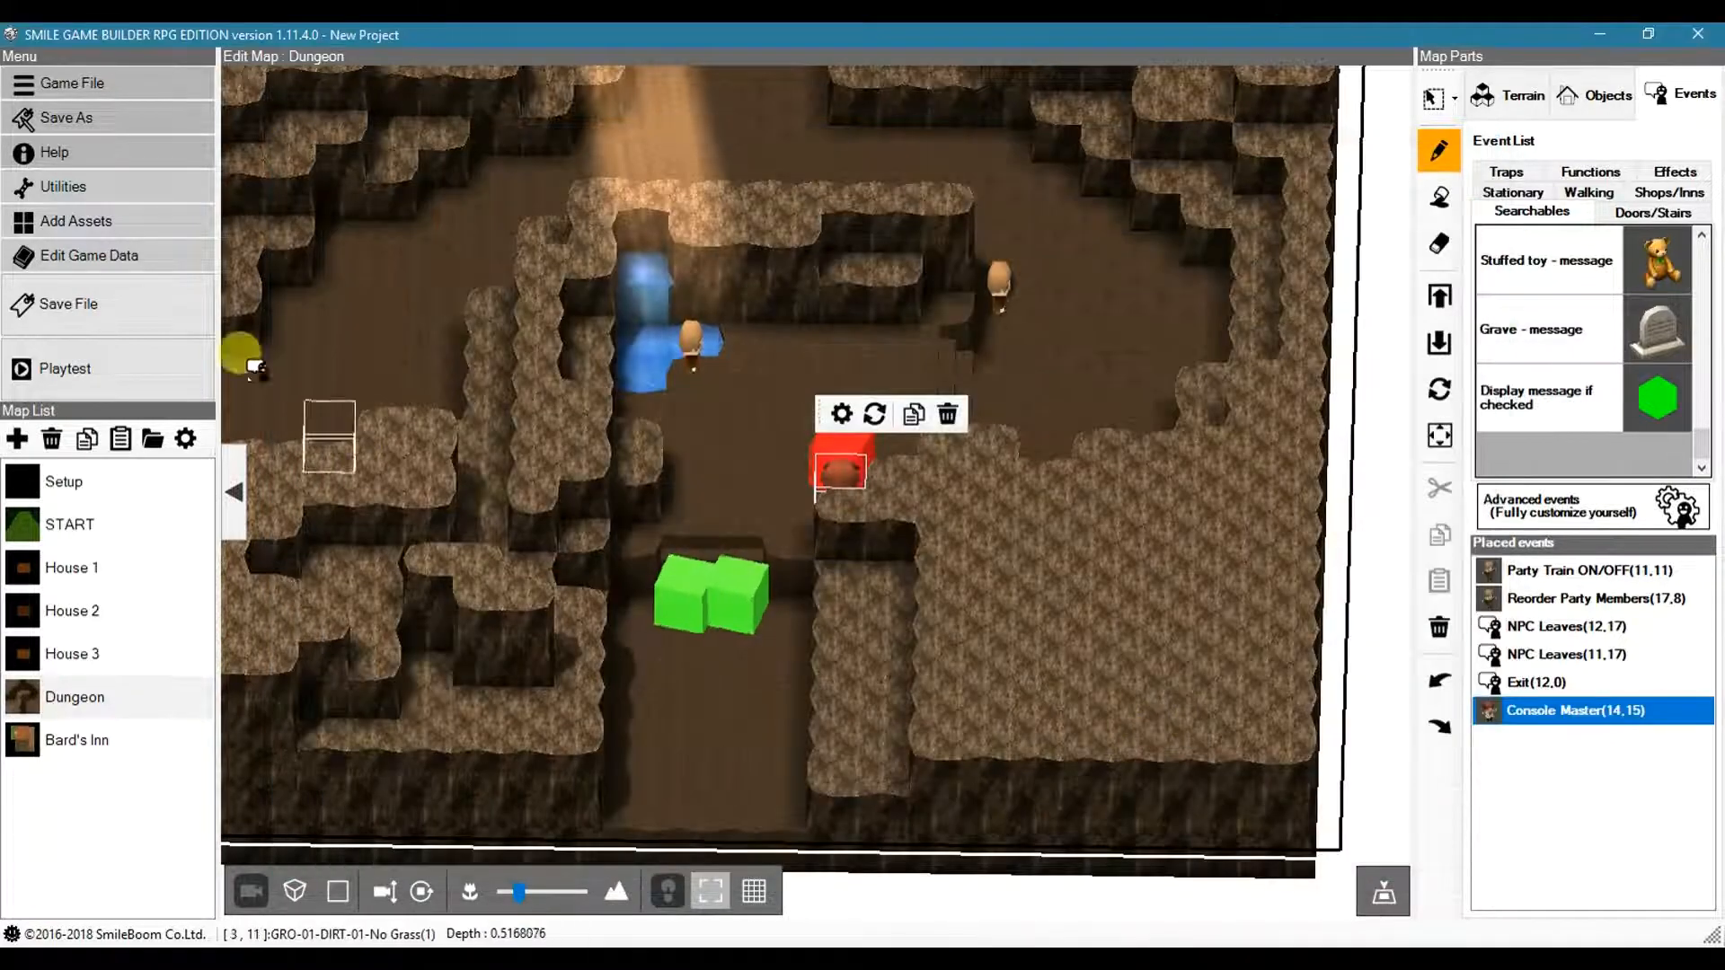
- Playtest the Dungeon map, talk to the Console Master, and submit the lowercase word "flash" in the string input window
{"action": "left_click", "coordinate": [129, 375]}
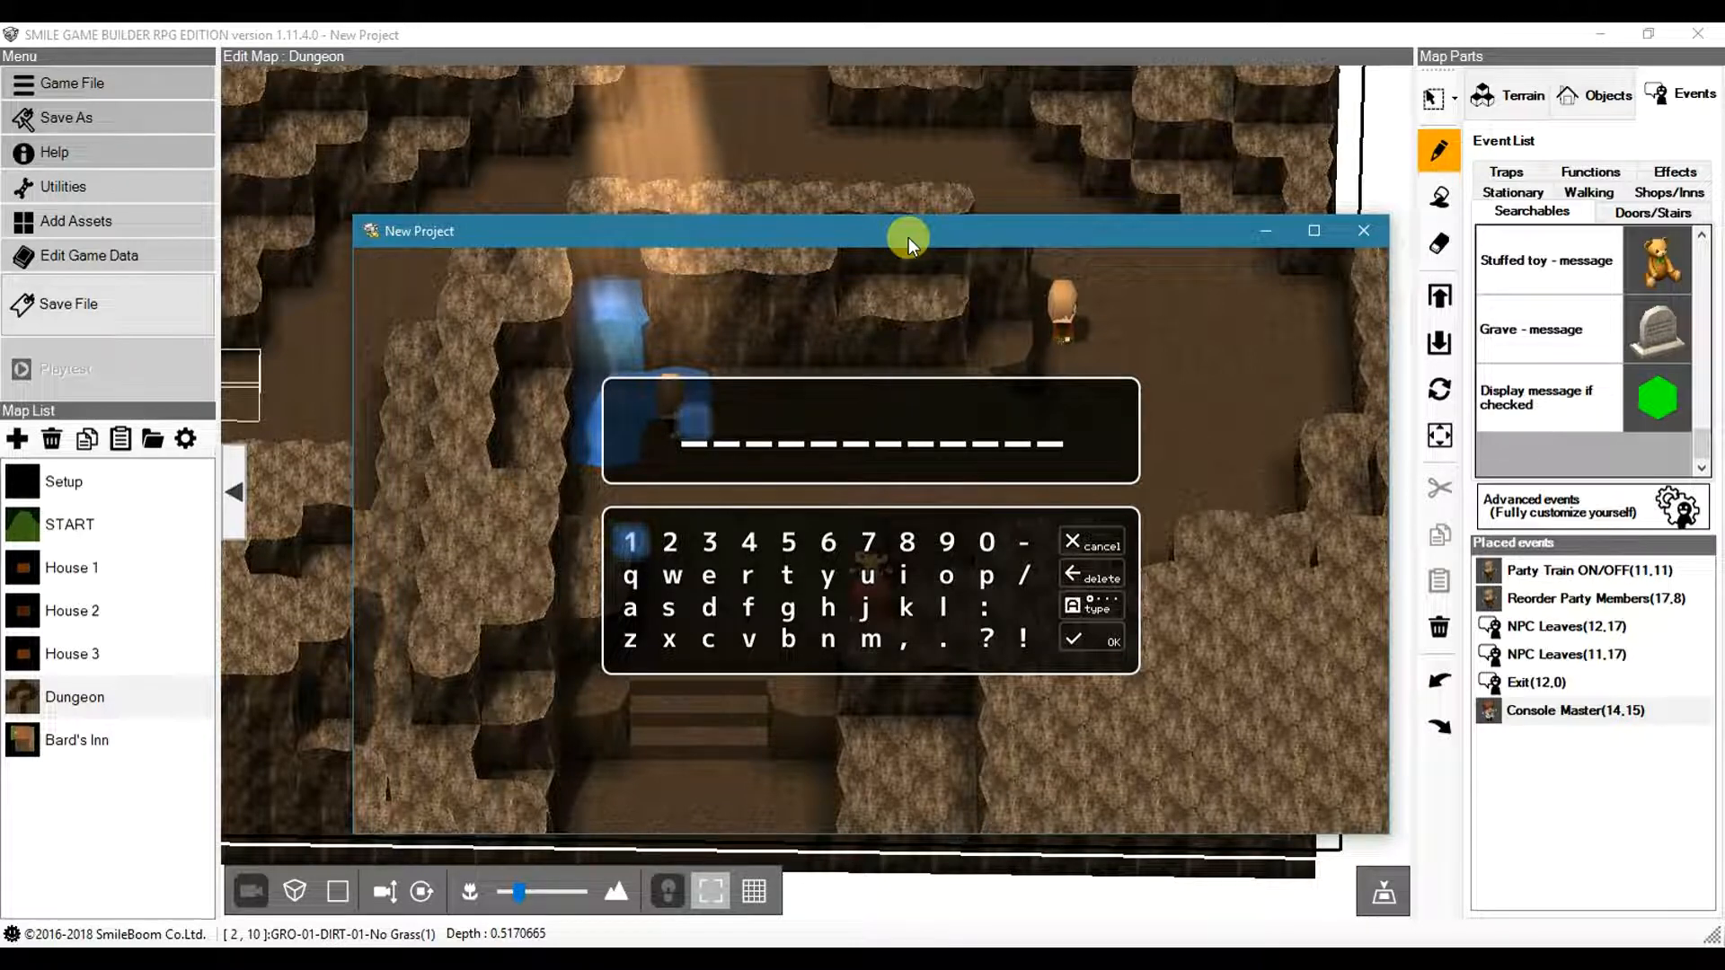
{"action": "key", "text": "Down"}
{"action": "key", "text": "Down"}
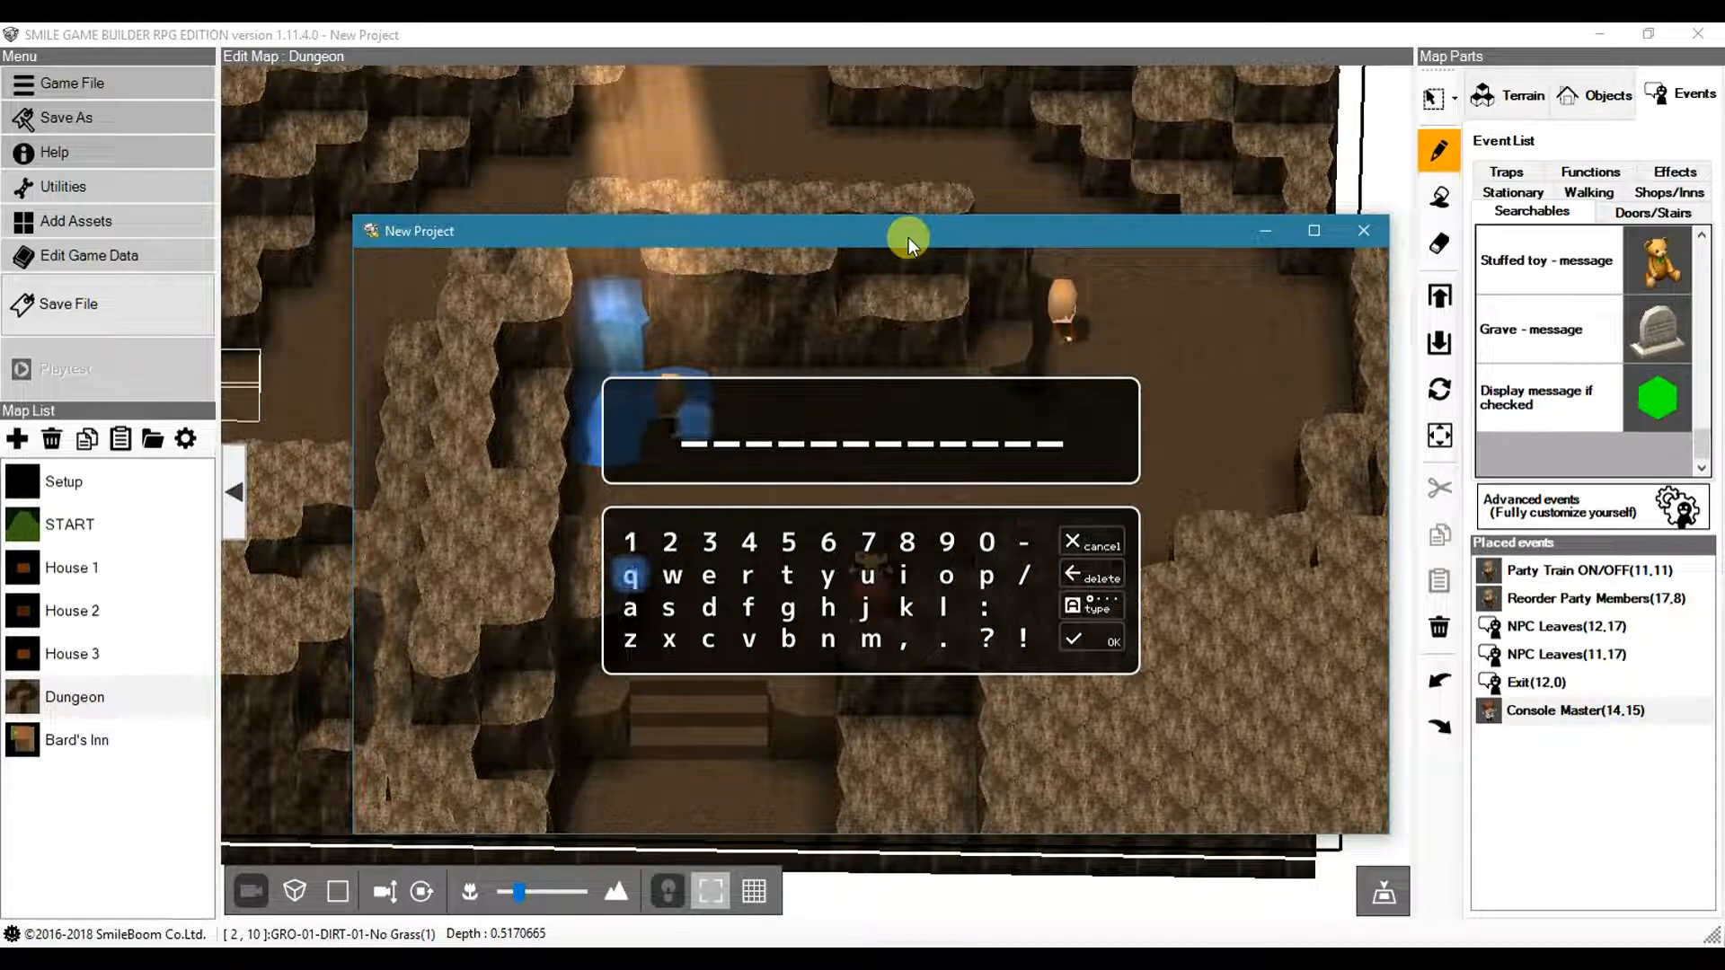
{"action": "key", "text": "Right"}
{"action": "key", "text": "Right"}
{"action": "key", "text": "Right"}
{"action": "key", "text": "Return"}
{"action": "key", "text": "Right"}
{"action": "key", "text": "Right"}
{"action": "key", "text": "Right"}
{"action": "key", "text": "Right"}
{"action": "key", "text": "Right"}
{"action": "key", "text": "Return"}
{"action": "key", "text": "Left"}
{"action": "key", "text": "Left"}
{"action": "key", "text": "Left"}
{"action": "key", "text": "Left"}
{"action": "key", "text": "Left"}
{"action": "key", "text": "Left"}
{"action": "key", "text": "Return"}
{"action": "key", "text": "Right"}
{"action": "key", "text": "Return"}
{"action": "key", "text": "Right"}
{"action": "key", "text": "Right"}
{"action": "key", "text": "Right"}
{"action": "key", "text": "Right"}
{"action": "key", "text": "Return"}
{"action": "key", "text": "Right"}
{"action": "key", "text": "Right"}
{"action": "key", "text": "Right"}
{"action": "key", "text": "Right"}
{"action": "key", "text": "Right"}
{"action": "key", "text": "Right"}
{"action": "key", "text": "Right"}
{"action": "key", "text": "Left"}
{"action": "key", "text": "Down"}
{"action": "key", "text": "Return"}
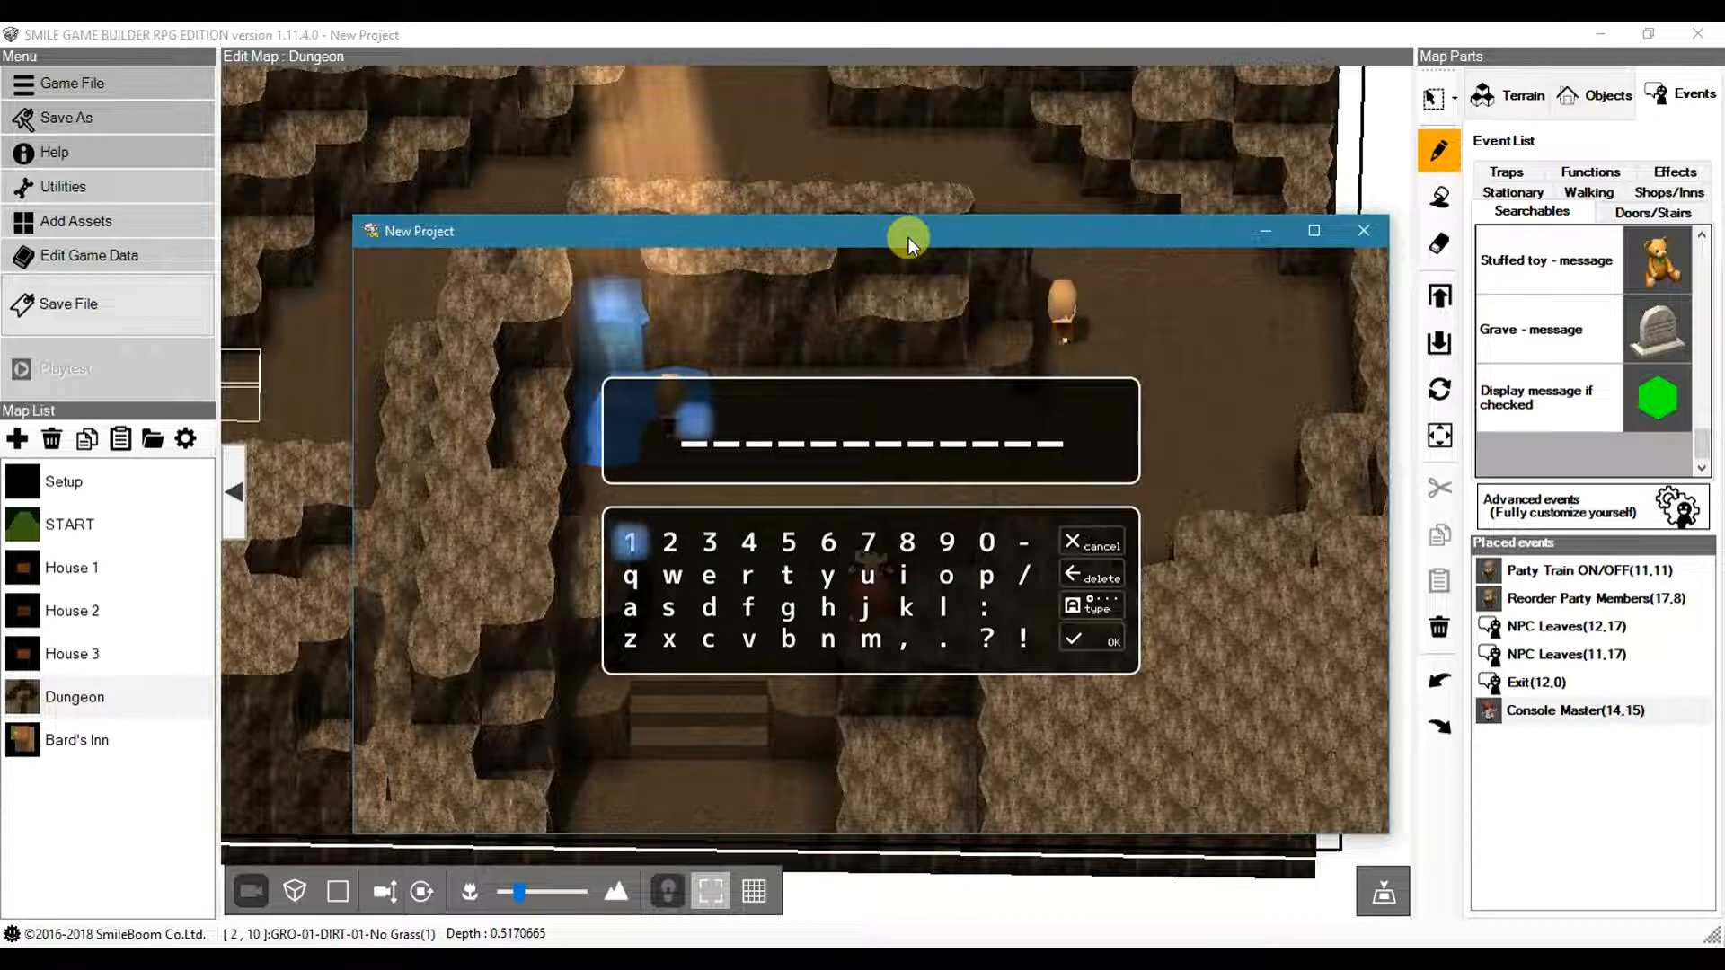
- Switch the reopened string input window to the uppercase character set and enter "FLA"
{"action": "key", "text": "Left"}
{"action": "key", "text": "Down"}
{"action": "key", "text": "Down"}
{"action": "key", "text": "Return"}
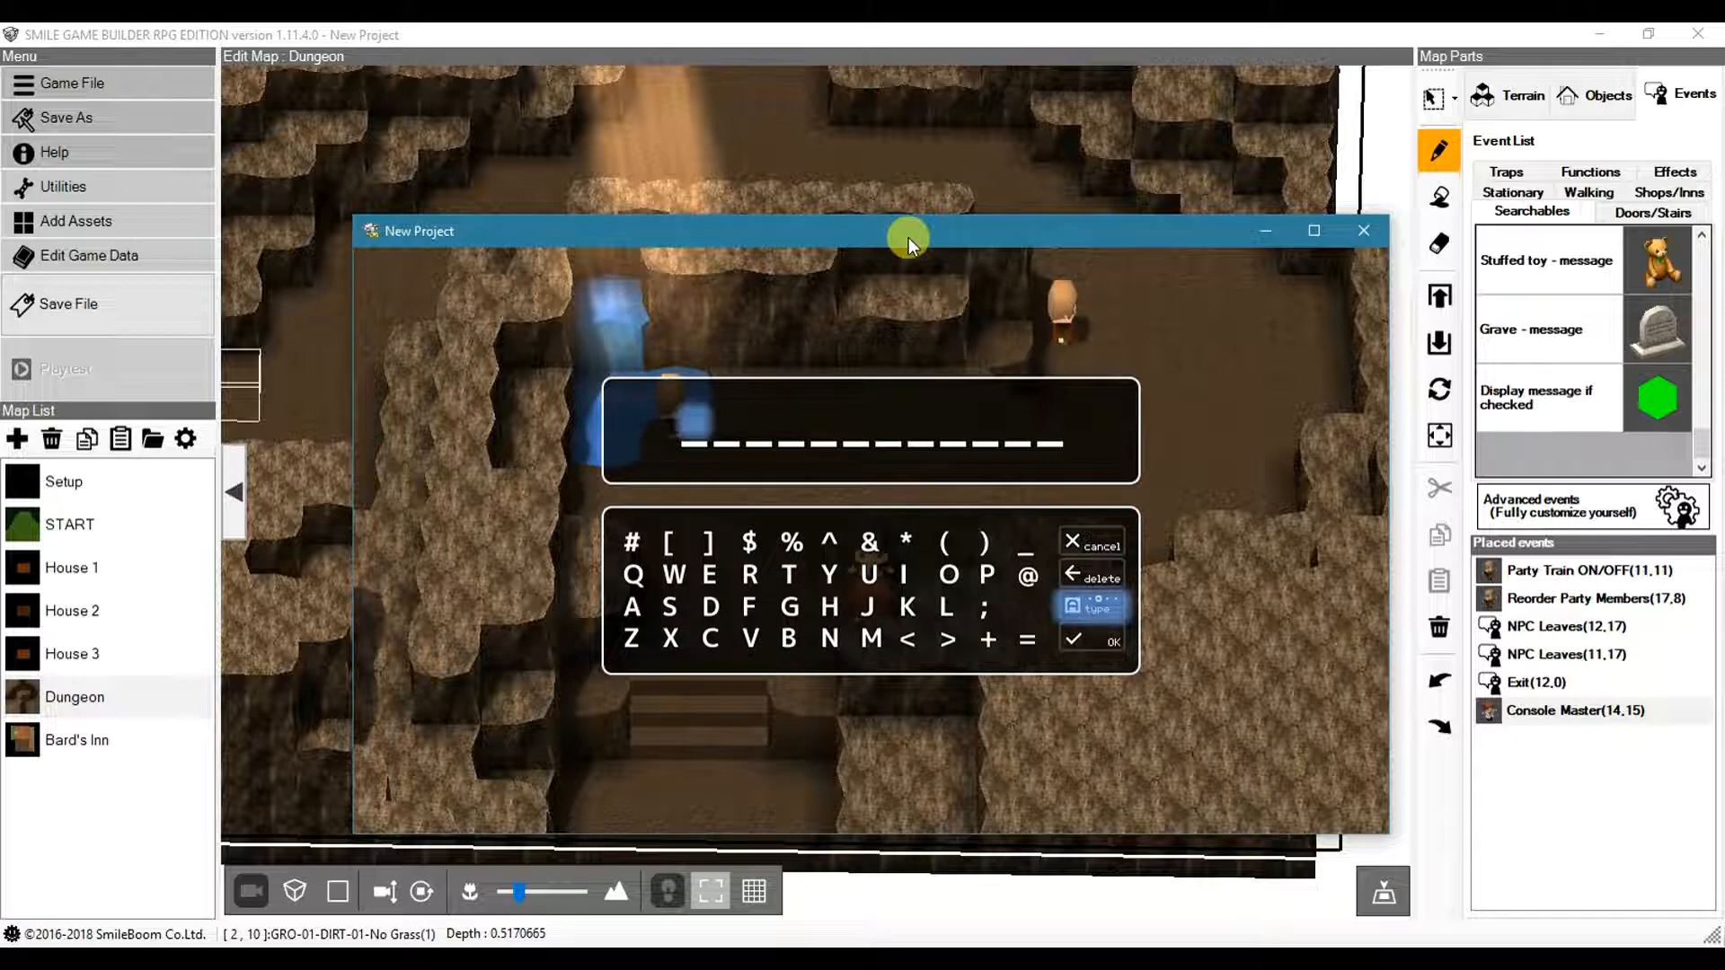
{"action": "key", "text": "Left"}
{"action": "key", "text": "Left"}
{"action": "key", "text": "Left"}
{"action": "key", "text": "Left"}
{"action": "key", "text": "Left"}
{"action": "key", "text": "Left"}
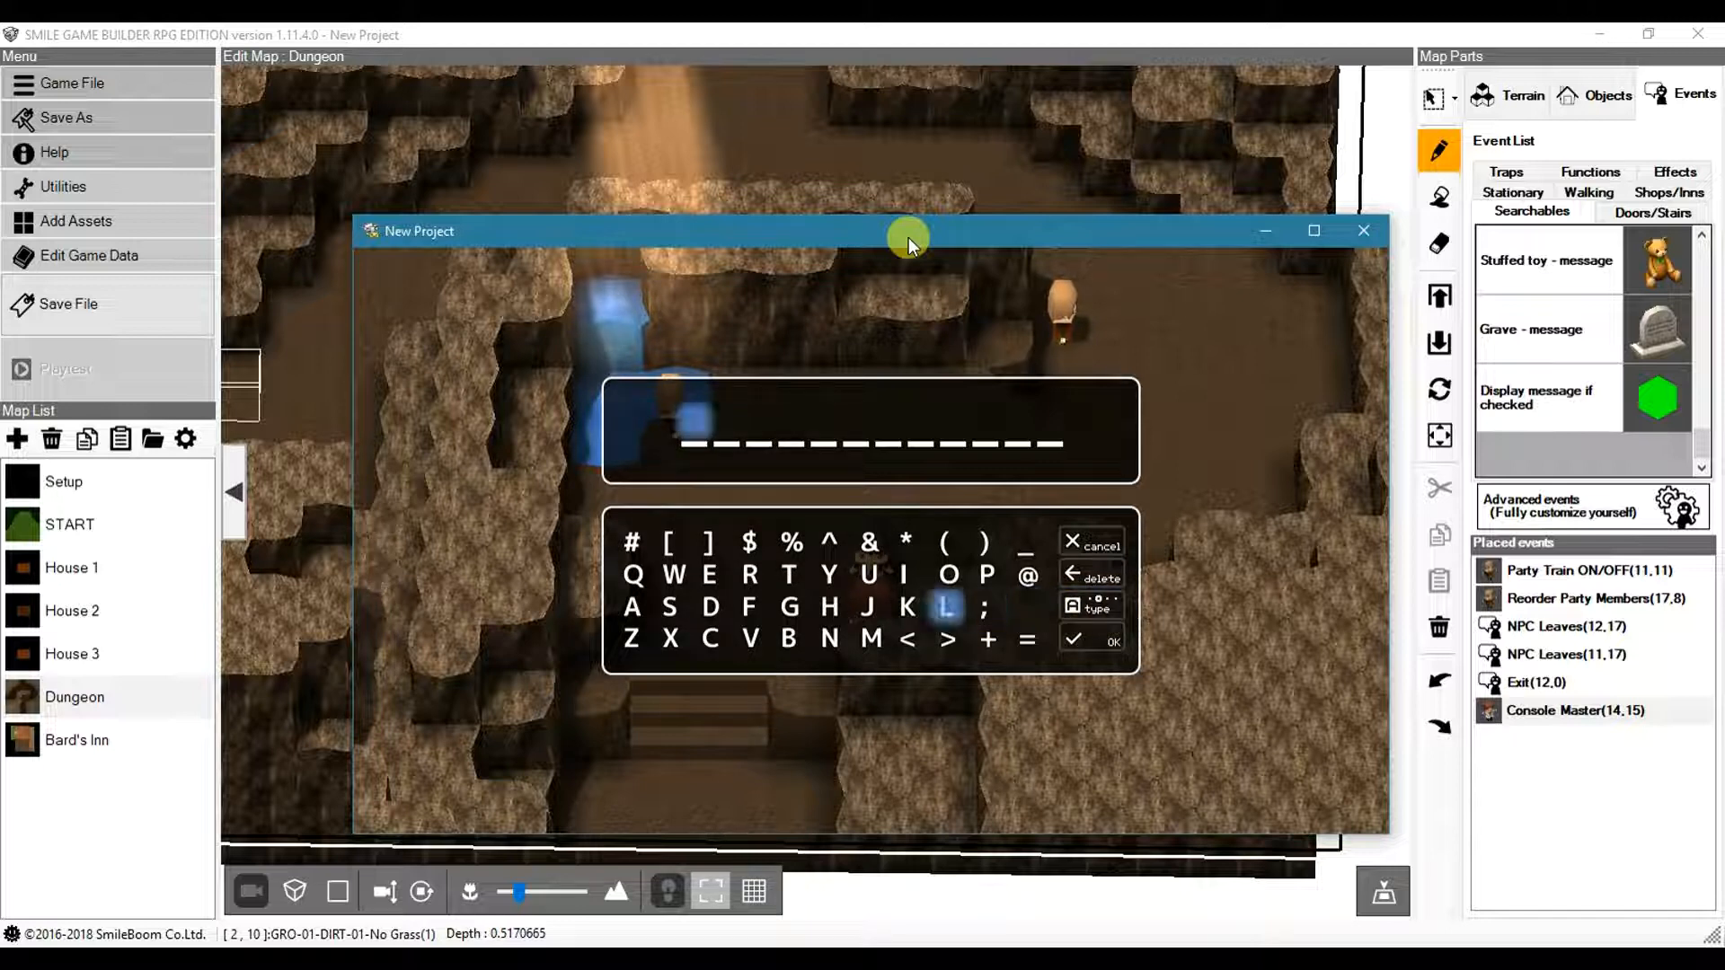
{"action": "key", "text": "Left"}
{"action": "key", "text": "Left"}
{"action": "key", "text": "Return"}
{"action": "key", "text": "Right"}
{"action": "key", "text": "Right"}
{"action": "key", "text": "Right"}
{"action": "key", "text": "Right"}
{"action": "key", "text": "Right"}
{"action": "key", "text": "Return"}
{"action": "key", "text": "Left"}
{"action": "key", "text": "Left"}
{"action": "key", "text": "Left"}
{"action": "key", "text": "Left"}
{"action": "key", "text": "Left"}
{"action": "key", "text": "Left"}
{"action": "key", "text": "Left"}
{"action": "key", "text": "Left"}
{"action": "key", "text": "Return"}
{"action": "key", "text": "Right"}
{"action": "key", "text": "Right"}
{"action": "key", "text": "Return"}
{"action": "key", "text": "Right"}
{"action": "key", "text": "Right"}
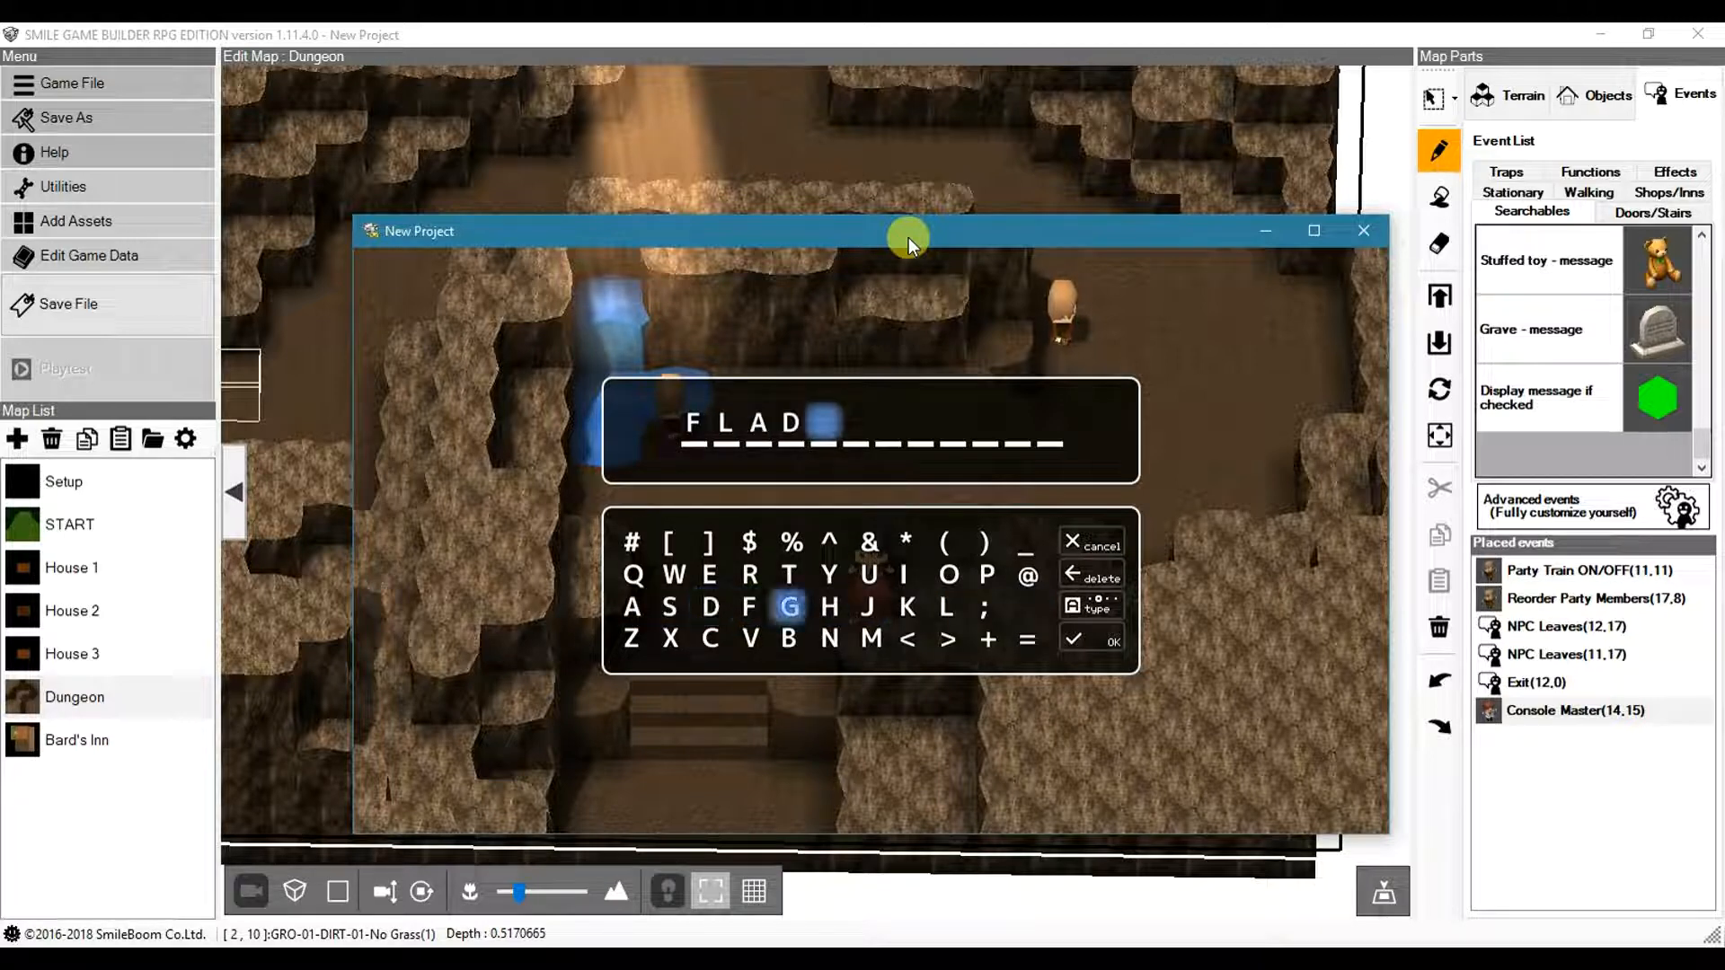
{"action": "key", "text": "Left"}
{"action": "key", "text": "Left"}
{"action": "key", "text": "Left"}
{"action": "key", "text": "Left"}
{"action": "key", "text": "Up"}
{"action": "key", "text": "Up"}
{"action": "key", "text": "Left"}
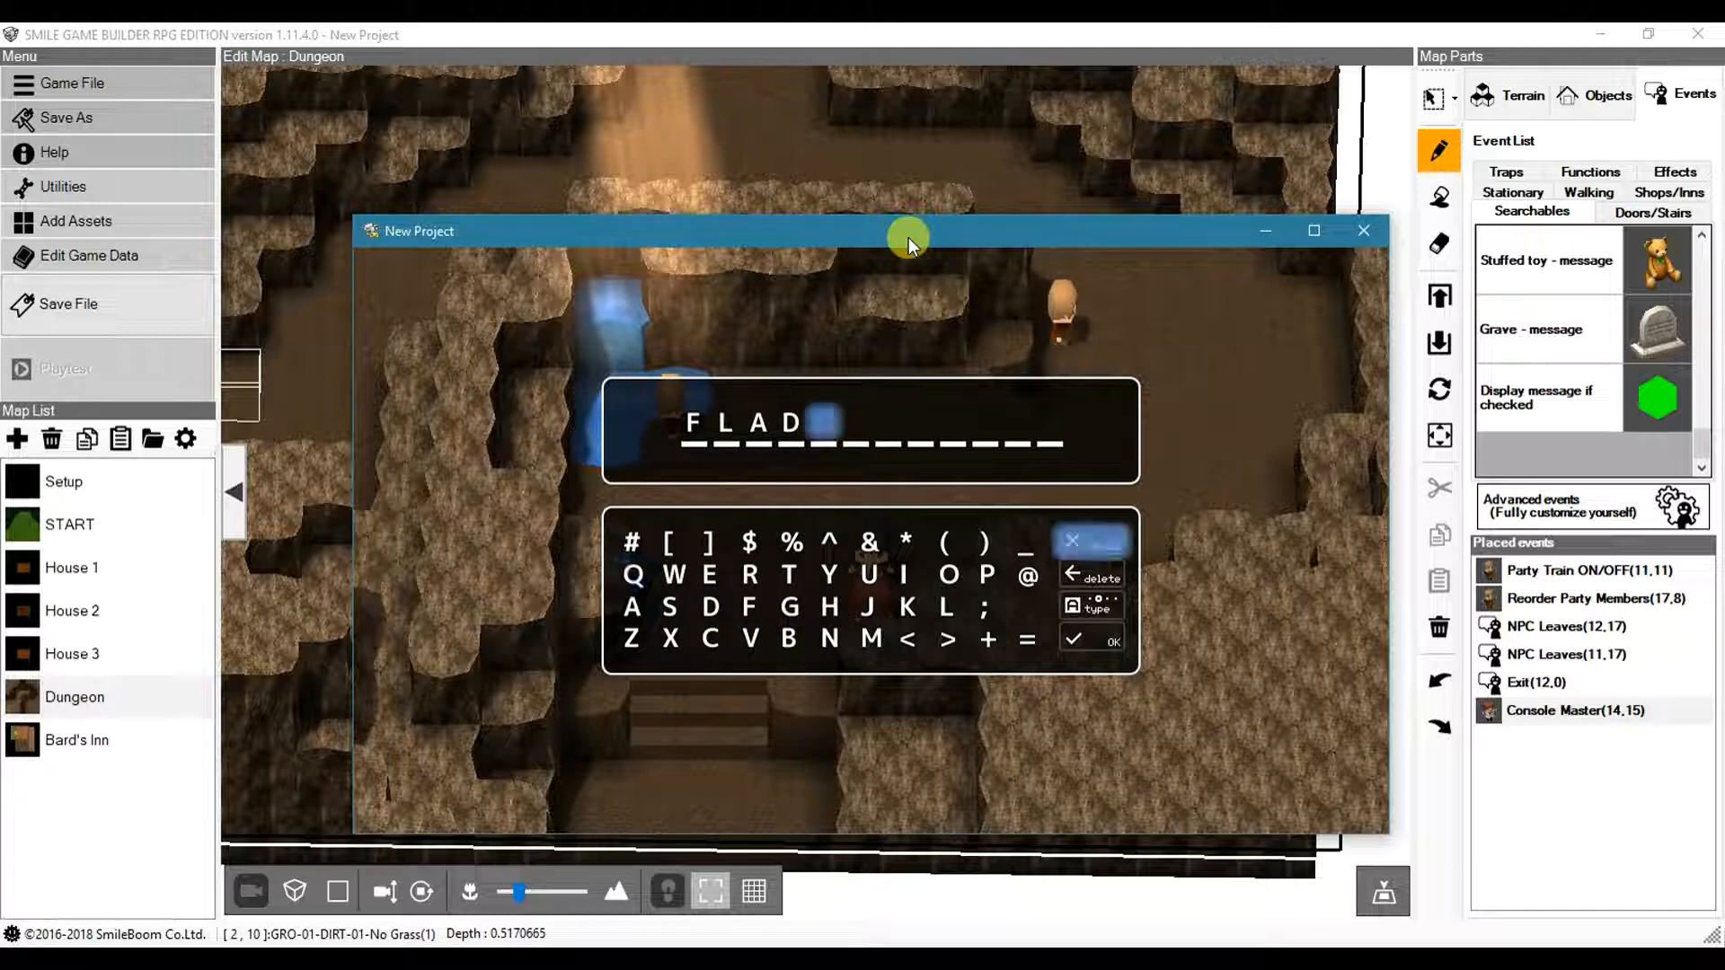
{"action": "key", "text": "Down"}
{"action": "key", "text": "Return"}
- Complete the uppercase word as "FLASH" and submit it to run the effect
{"action": "key", "text": "Right"}
{"action": "key", "text": "Right"}
{"action": "key", "text": "Down"}
{"action": "key", "text": "Return"}
{"action": "key", "text": "Right"}
{"action": "key", "text": "Right"}
{"action": "key", "text": "Right"}
{"action": "key", "text": "Right"}
{"action": "key", "text": "Return"}
{"action": "key", "text": "Right"}
{"action": "key", "text": "Right"}
{"action": "key", "text": "Right"}
{"action": "key", "text": "Right"}
{"action": "key", "text": "Right"}
{"action": "key", "text": "Right"}
{"action": "key", "text": "Down"}
{"action": "key", "text": "Return"}
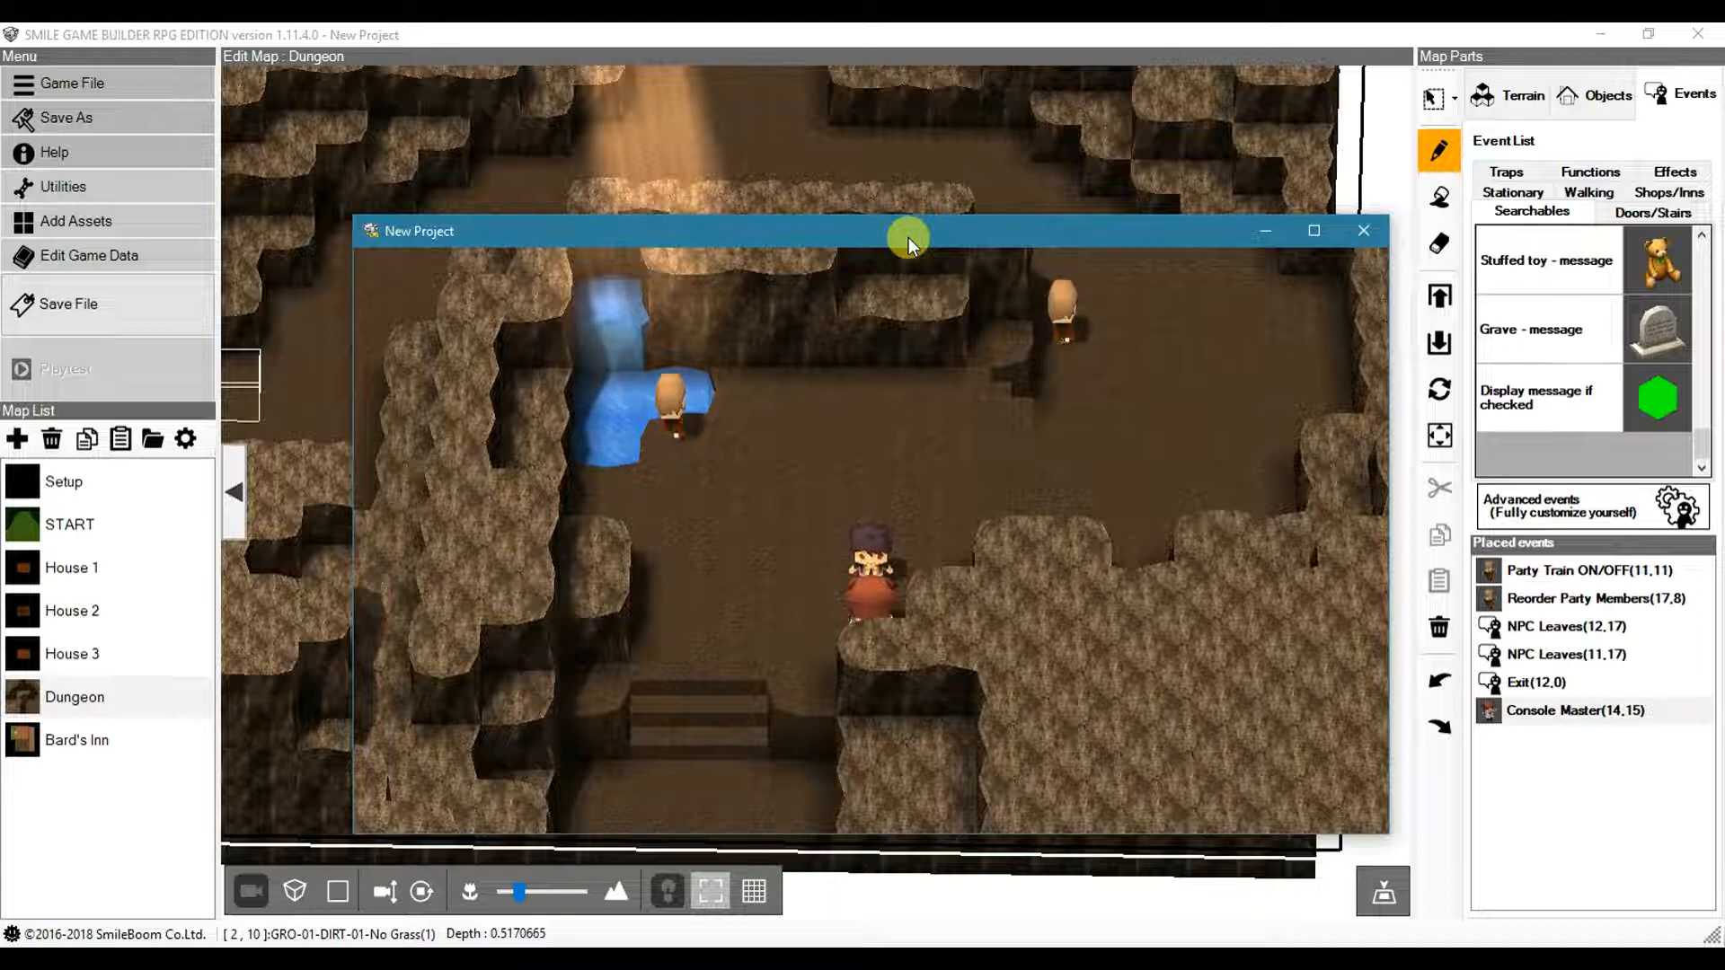
- Talk to the Console Master again, switch to the uppercase character set, and submit "DARK"
{"action": "key", "text": "Return"}
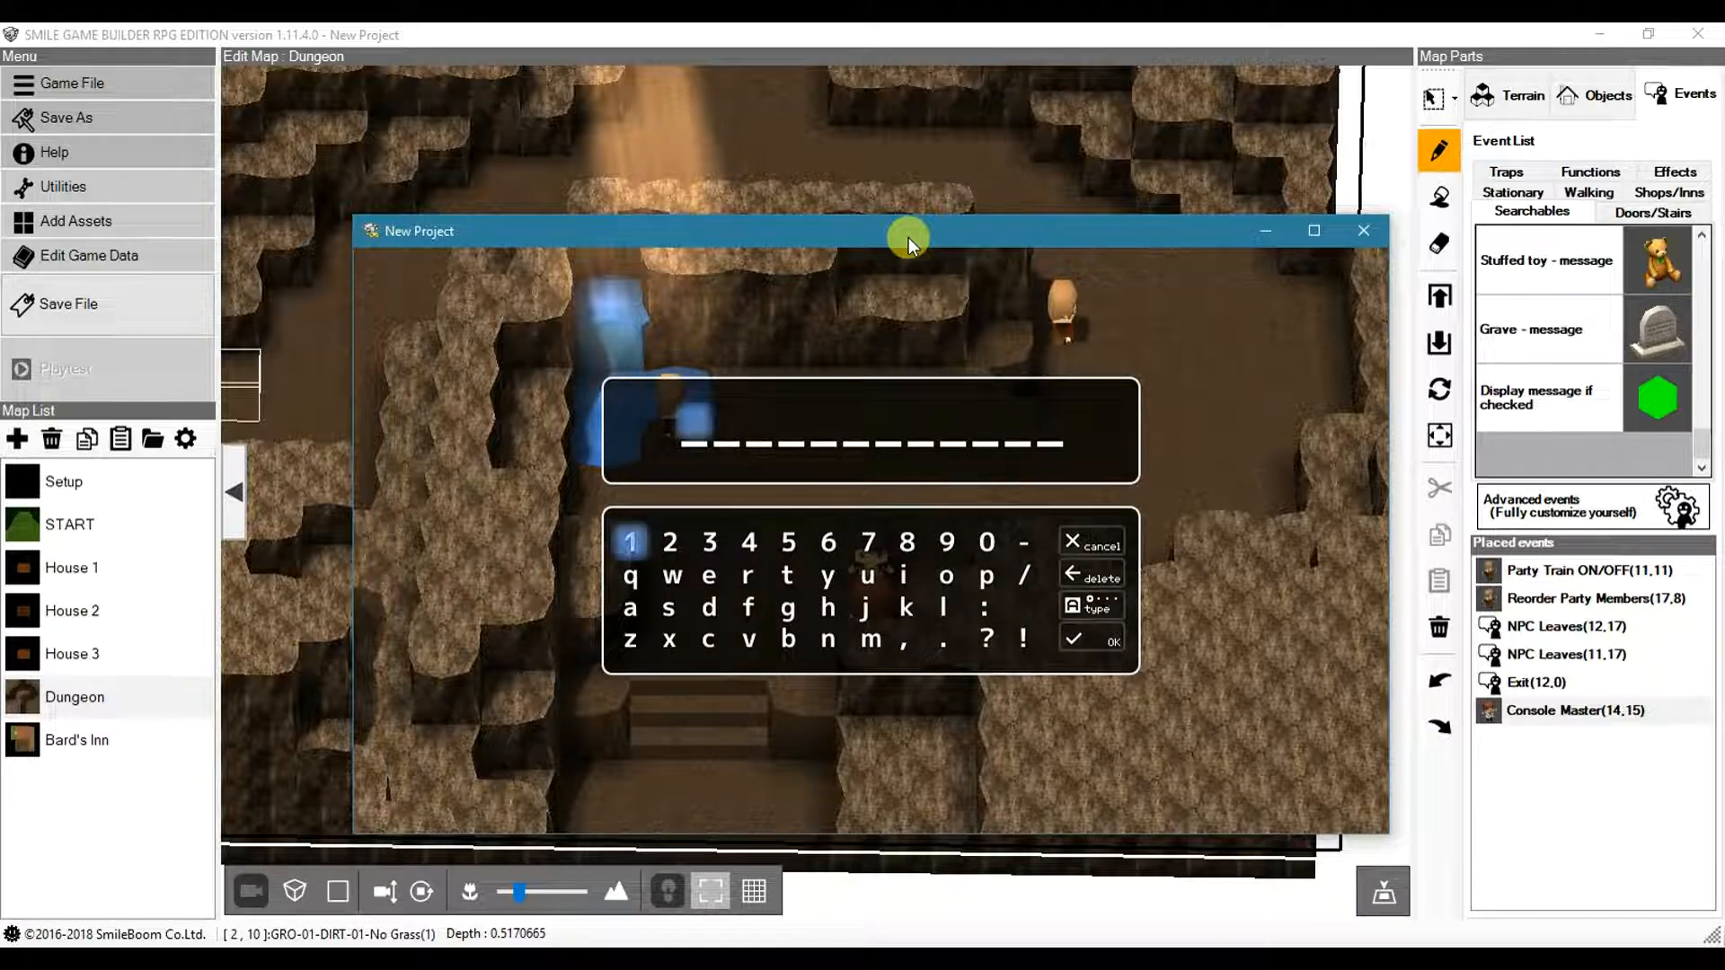
{"action": "key", "text": "Down"}
{"action": "key", "text": "Left"}
{"action": "key", "text": "Down"}
{"action": "key", "text": "Return"}
{"action": "key", "text": "Right"}
{"action": "key", "text": "Right"}
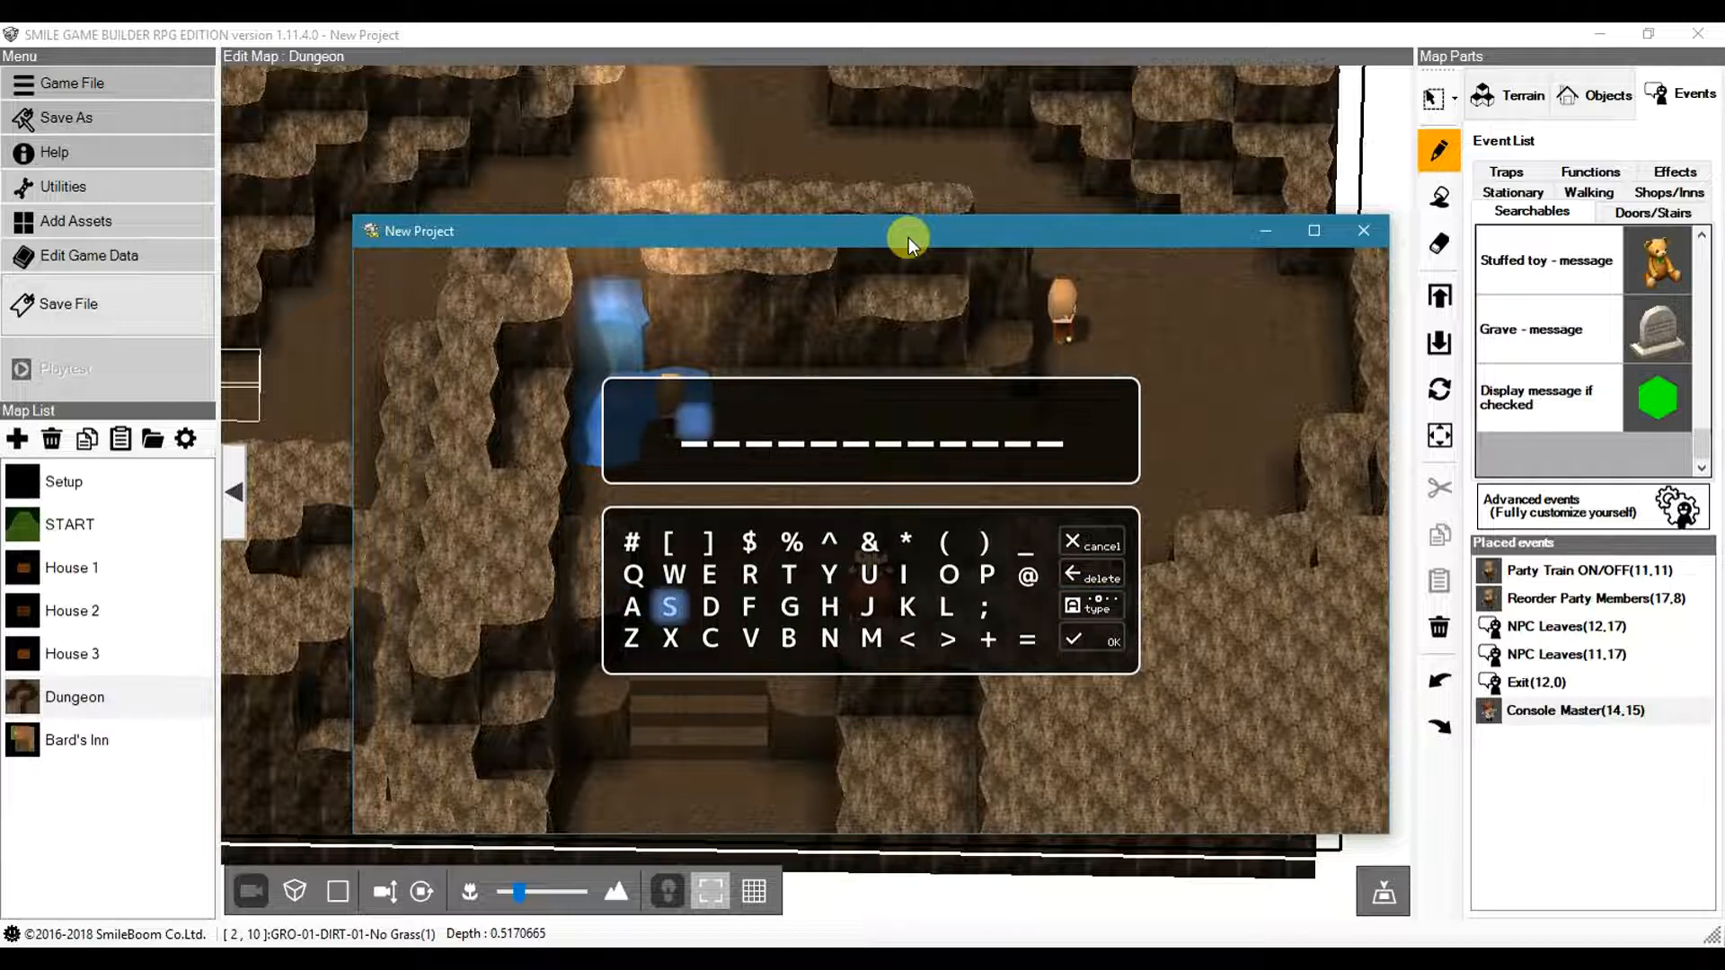
{"action": "key", "text": "Left"}
{"action": "key", "text": "Left"}
{"action": "key", "text": "Right"}
{"action": "key", "text": "Right"}
{"action": "key", "text": "Right"}
{"action": "key", "text": "Return"}
{"action": "key", "text": "Left"}
{"action": "key", "text": "Left"}
{"action": "key", "text": "Return"}
{"action": "key", "text": "Up"}
{"action": "key", "text": "Right"}
{"action": "key", "text": "Right"}
{"action": "key", "text": "Right"}
{"action": "key", "text": "Return"}
{"action": "key", "text": "Down"}
{"action": "key", "text": "Right"}
{"action": "key", "text": "Right"}
{"action": "key", "text": "Right"}
{"action": "key", "text": "Right"}
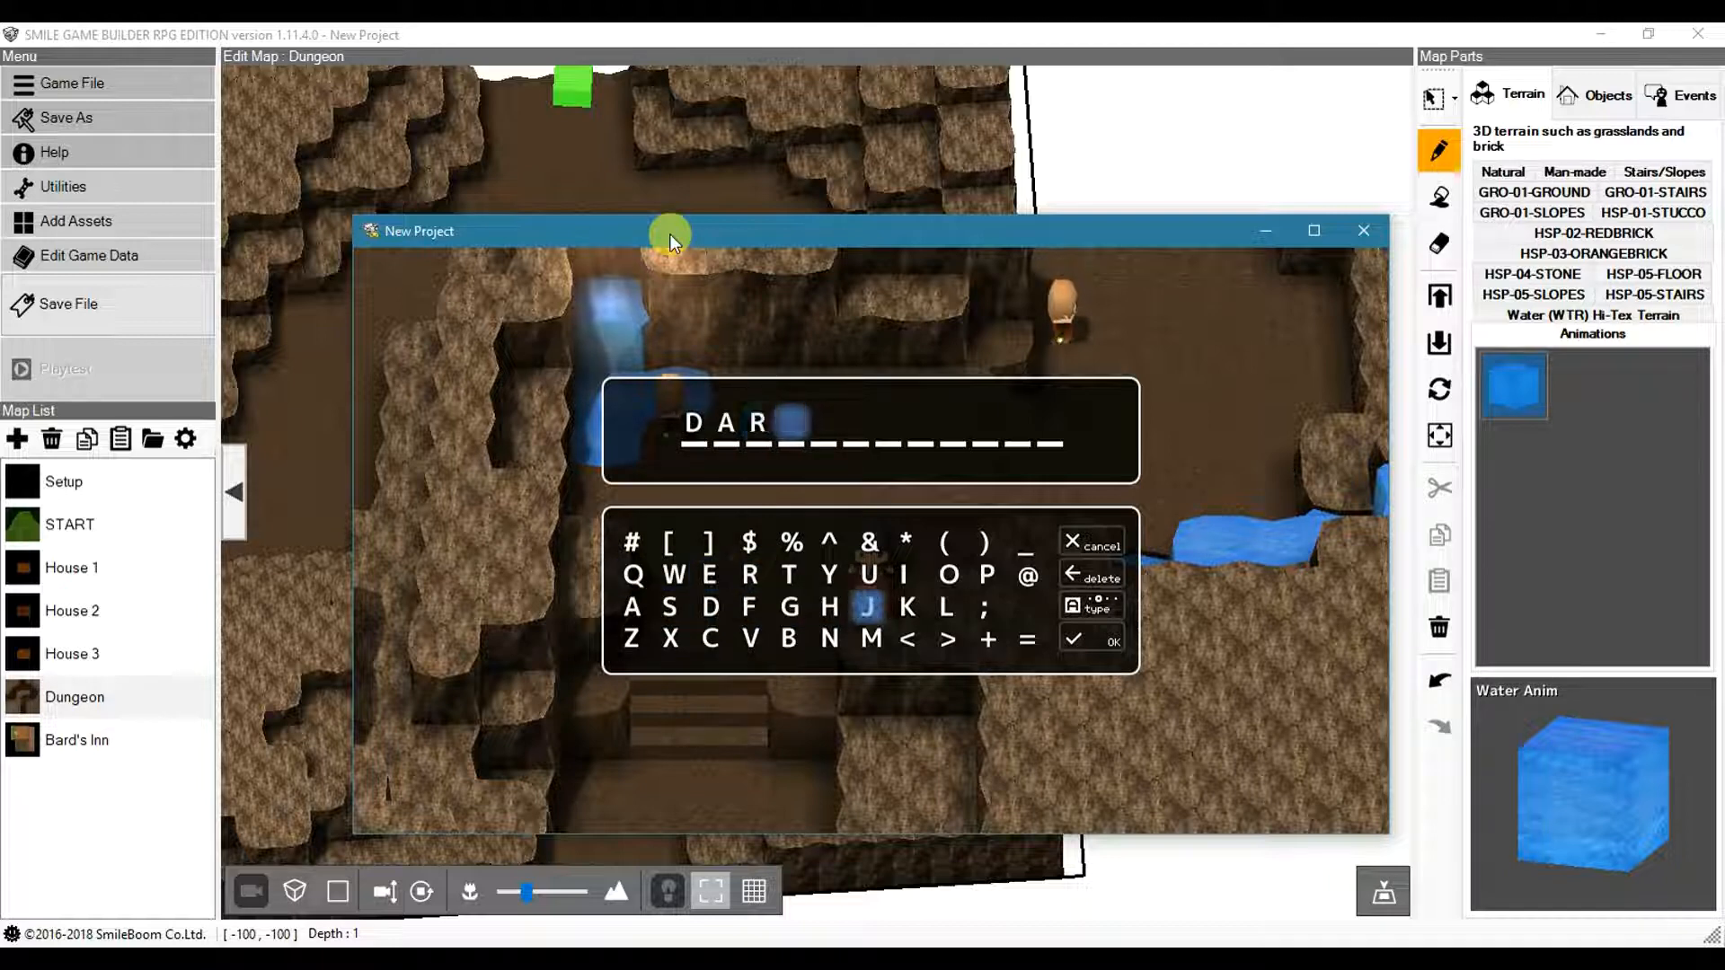
{"action": "key", "text": "Return"}
{"action": "key", "text": "Right"}
{"action": "key", "text": "Right"}
{"action": "key", "text": "Right"}
{"action": "key", "text": "Right"}
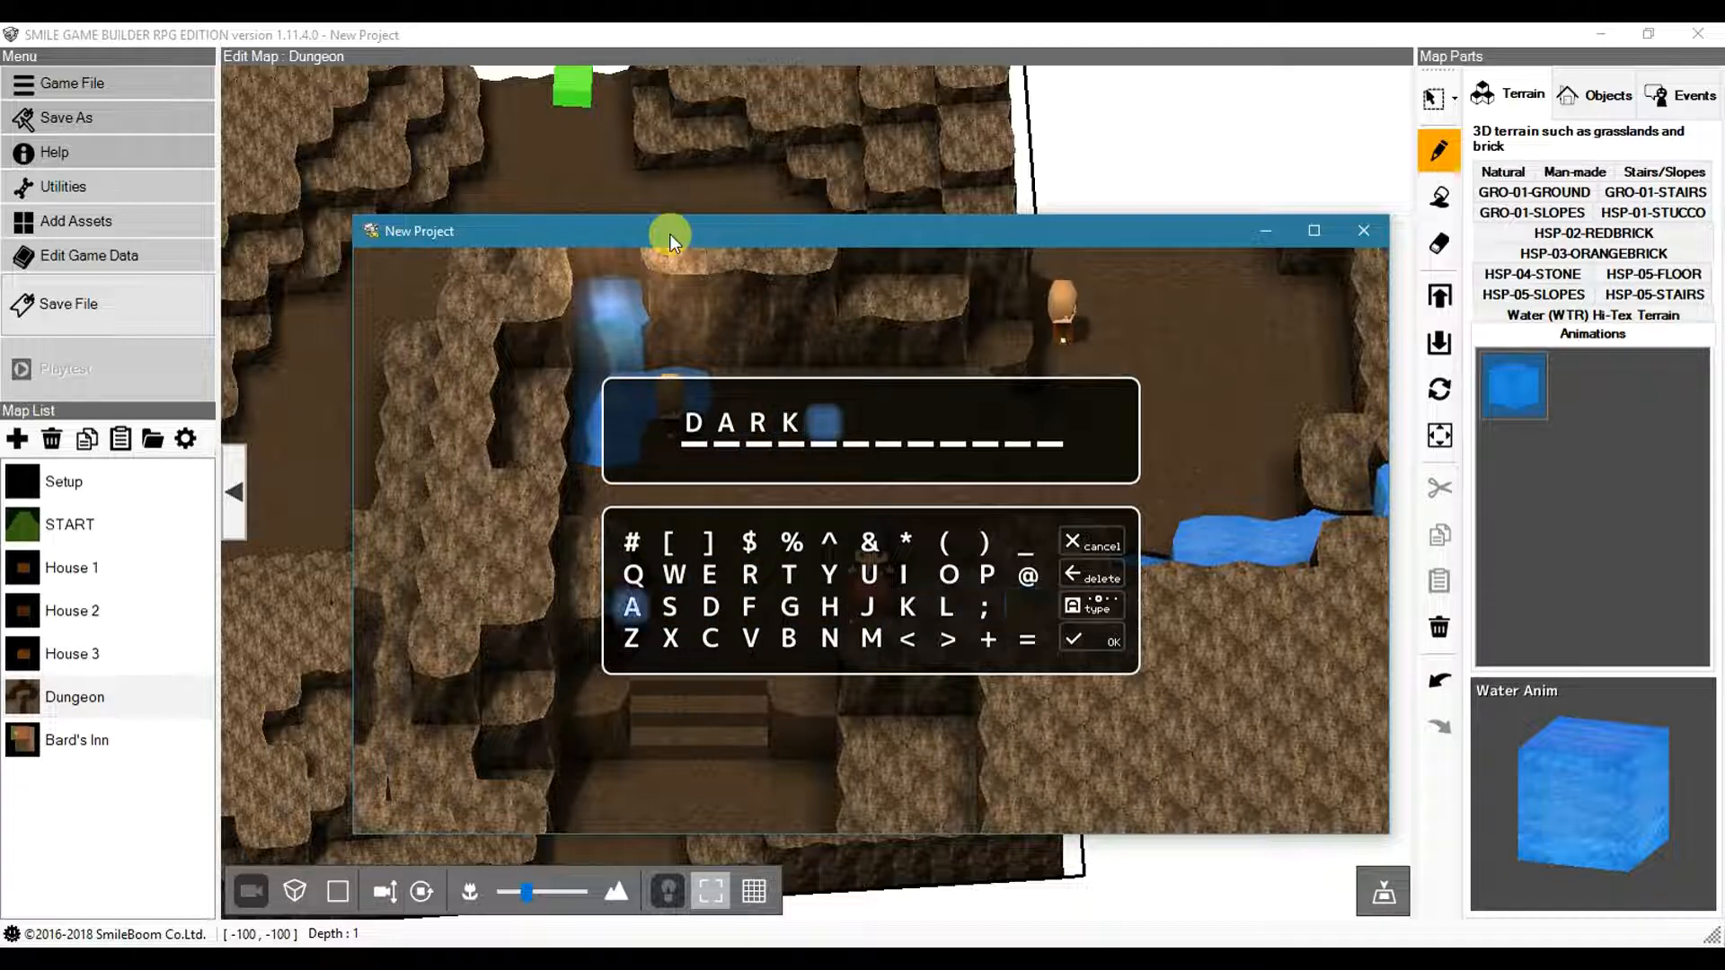
{"action": "key", "text": "Left"}
{"action": "key", "text": "Down"}
{"action": "key", "text": "Return"}
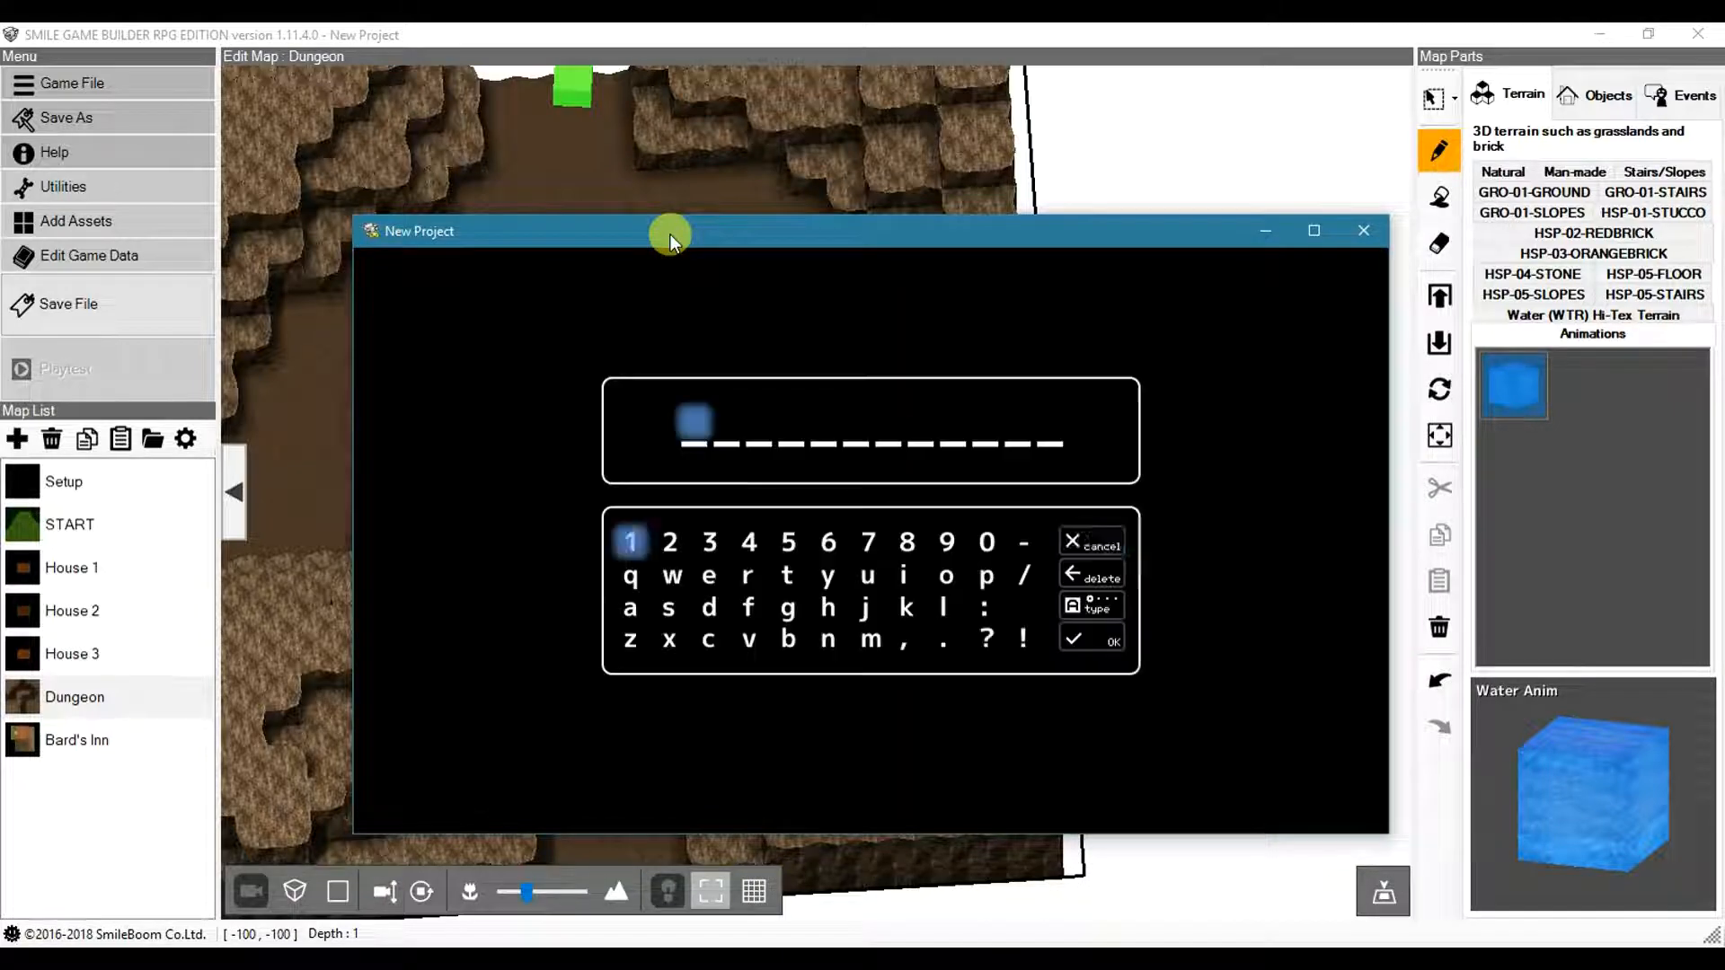
- Reopen the Console Master's string input window and switch it to the uppercase character set
{"action": "key", "text": "Return"}
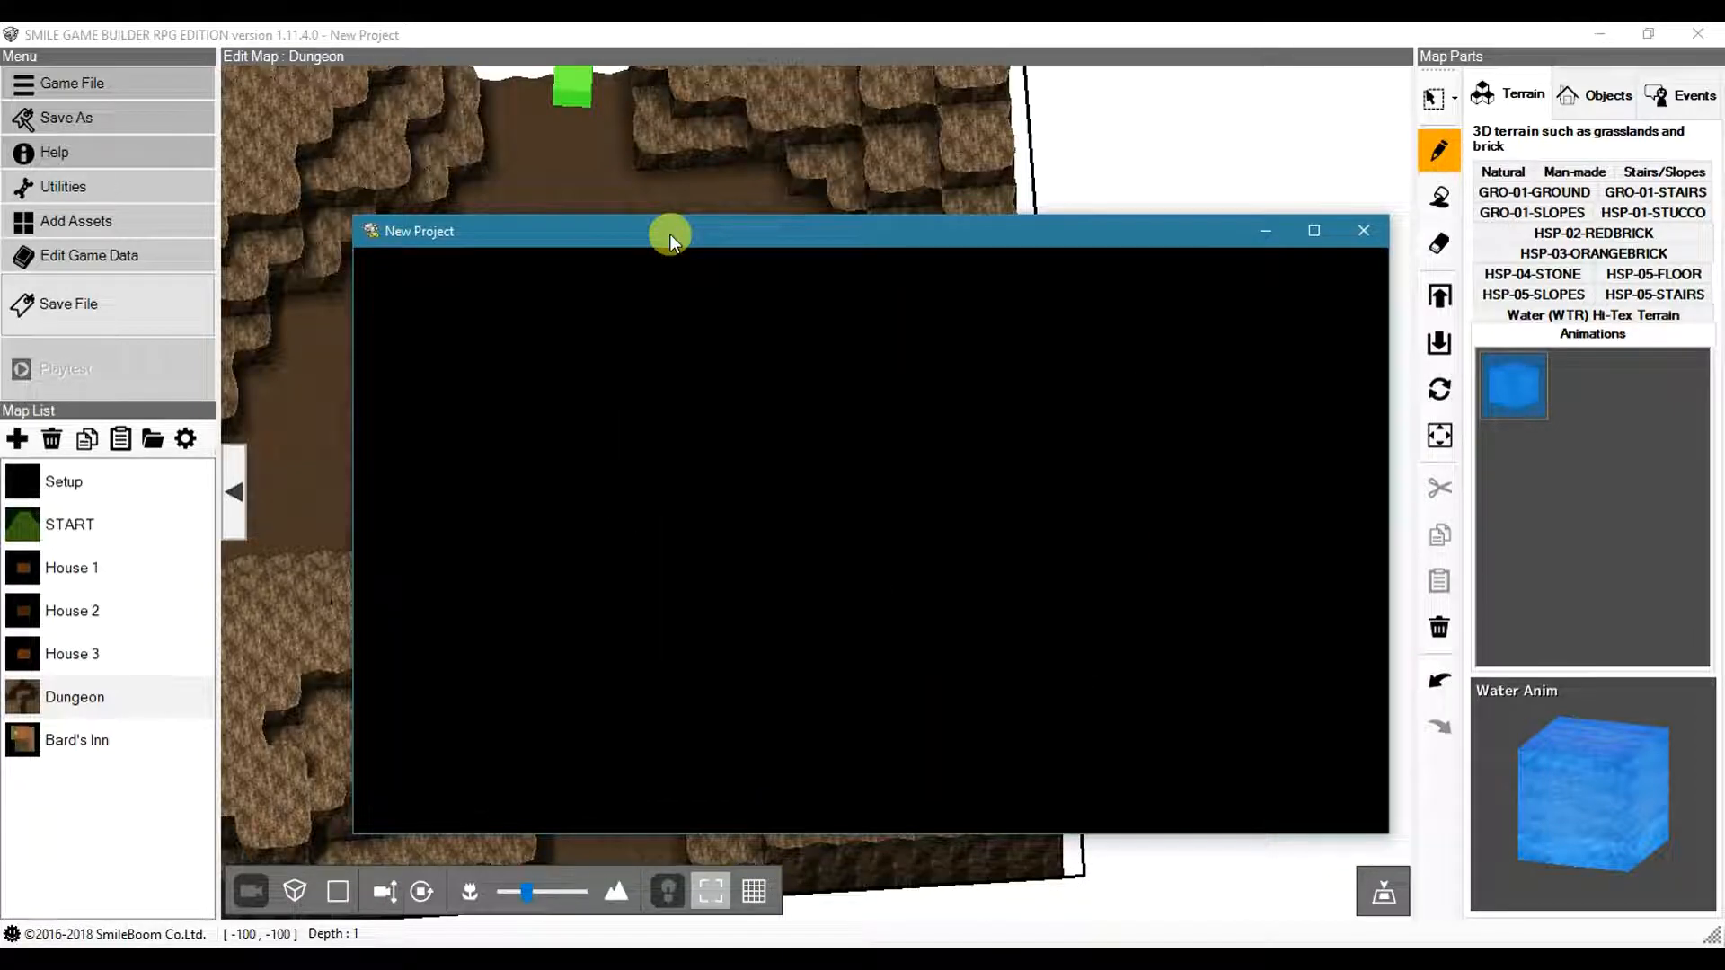
{"action": "key", "text": "Down"}
{"action": "key", "text": "Left"}
{"action": "key", "text": "Down"}
{"action": "key", "text": "Return"}
- Enter the uppercase word "BRIGHT" in the string input window
{"action": "key", "text": "Right"}
{"action": "key", "text": "Right"}
{"action": "key", "text": "Right"}
{"action": "key", "text": "Right"}
{"action": "key", "text": "Right"}
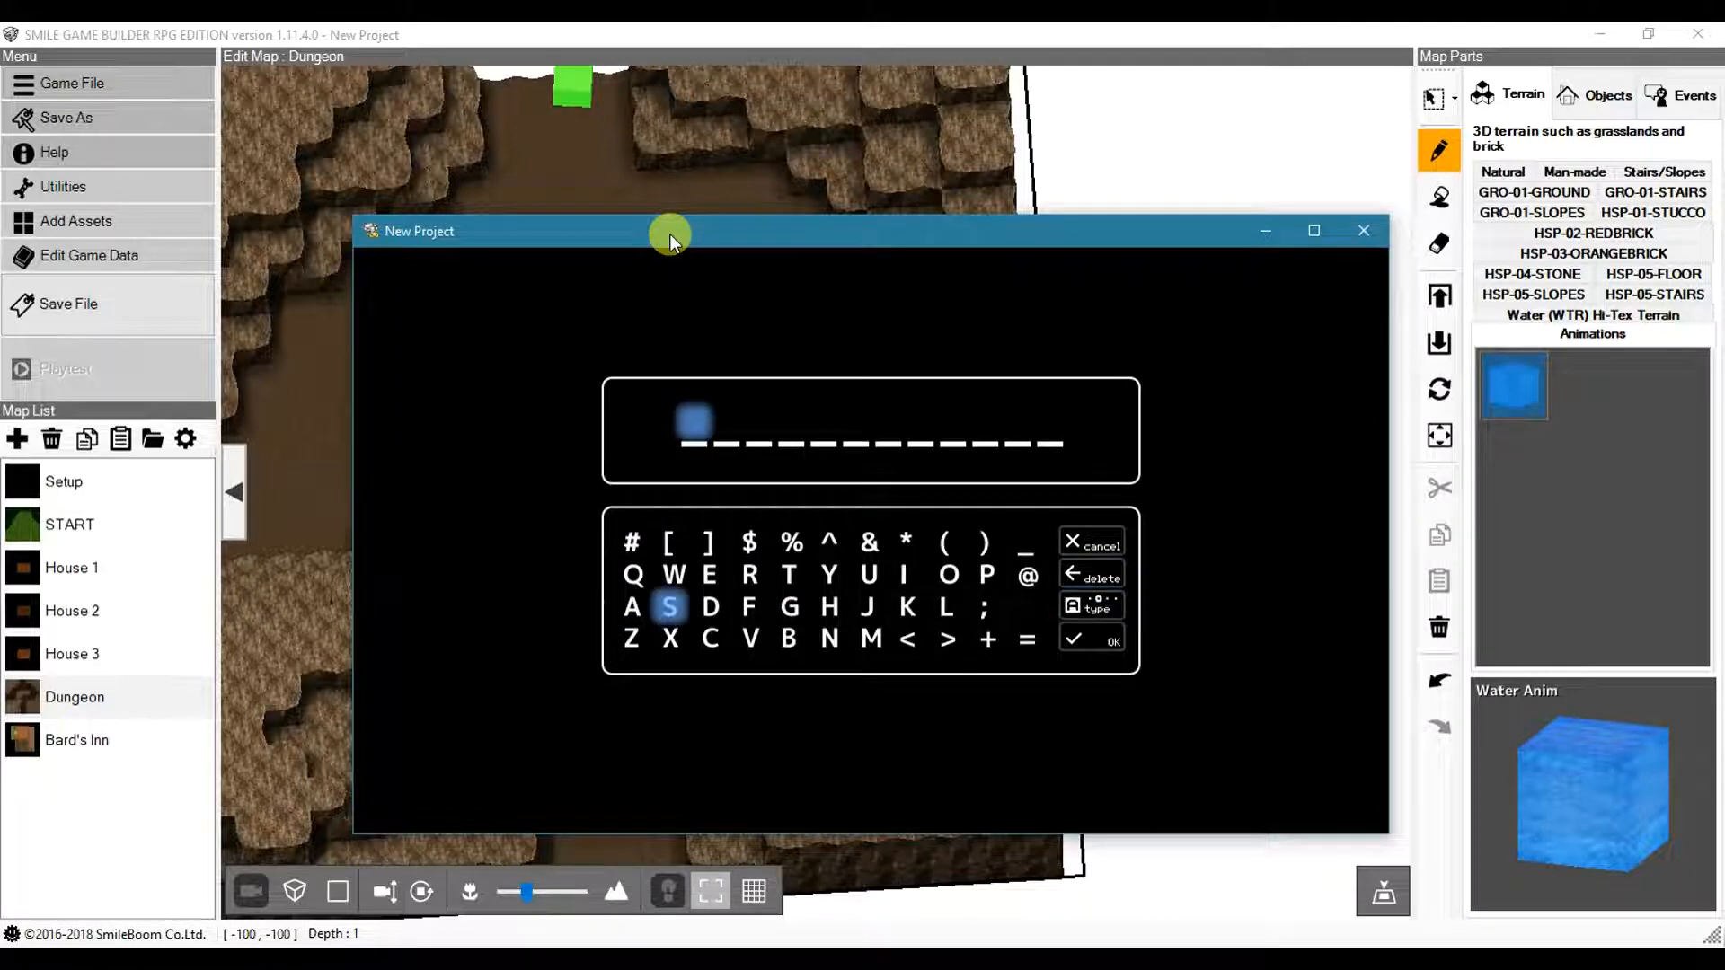
{"action": "key", "text": "Down"}
{"action": "key", "text": "Return"}
{"action": "key", "text": "Up"}
{"action": "key", "text": "Left"}
{"action": "key", "text": "Left"}
{"action": "key", "text": "Up"}
{"action": "key", "text": "Right"}
{"action": "key", "text": "Return"}
{"action": "key", "text": "Right"}
{"action": "key", "text": "Right"}
{"action": "key", "text": "Right"}
{"action": "key", "text": "Right"}
{"action": "key", "text": "Return"}
{"action": "key", "text": "Down"}
{"action": "key", "text": "Left"}
{"action": "key", "text": "Left"}
{"action": "key", "text": "Left"}
{"action": "key", "text": "Return"}
{"action": "key", "text": "Right"}
{"action": "key", "text": "Return"}
{"action": "key", "text": "Up"}
{"action": "key", "text": "Left"}
{"action": "key", "text": "Return"}
- Submit "BRIGHT" to run its effect on the darkened game screen
{"action": "key", "text": "Right"}
{"action": "key", "text": "Right"}
{"action": "key", "text": "Right"}
{"action": "key", "text": "Right"}
{"action": "key", "text": "Right"}
{"action": "key", "text": "Right"}
{"action": "key", "text": "Right"}
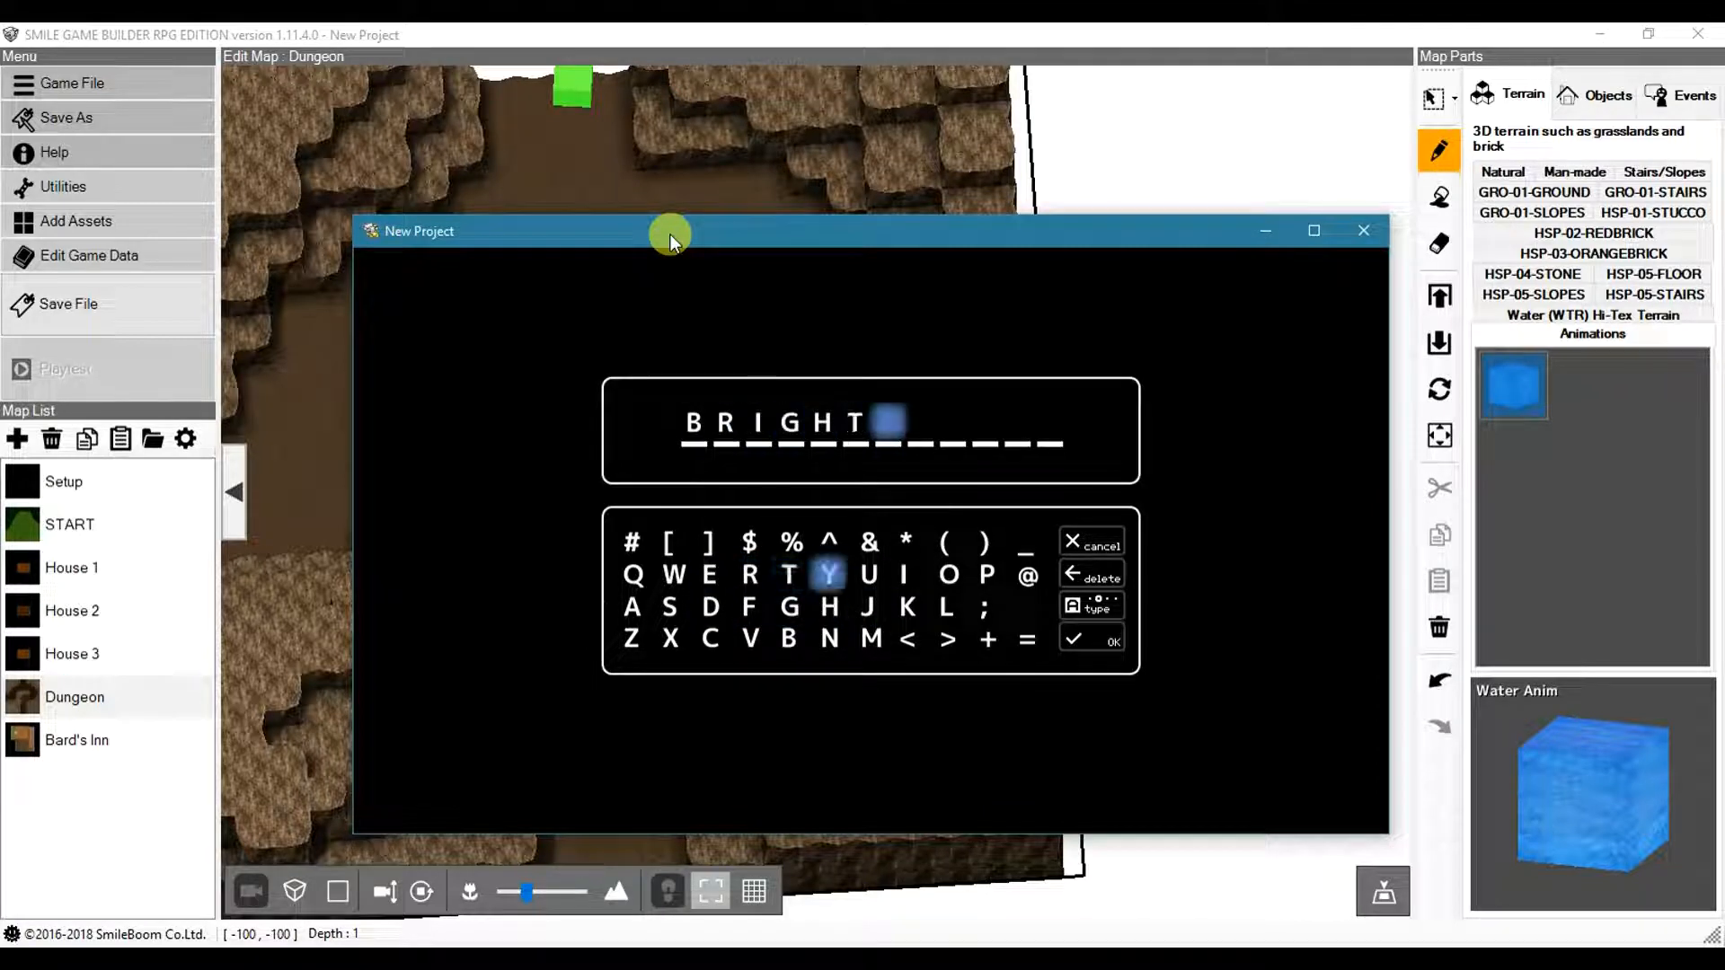
{"action": "key", "text": "Down"}
{"action": "key", "text": "Down"}
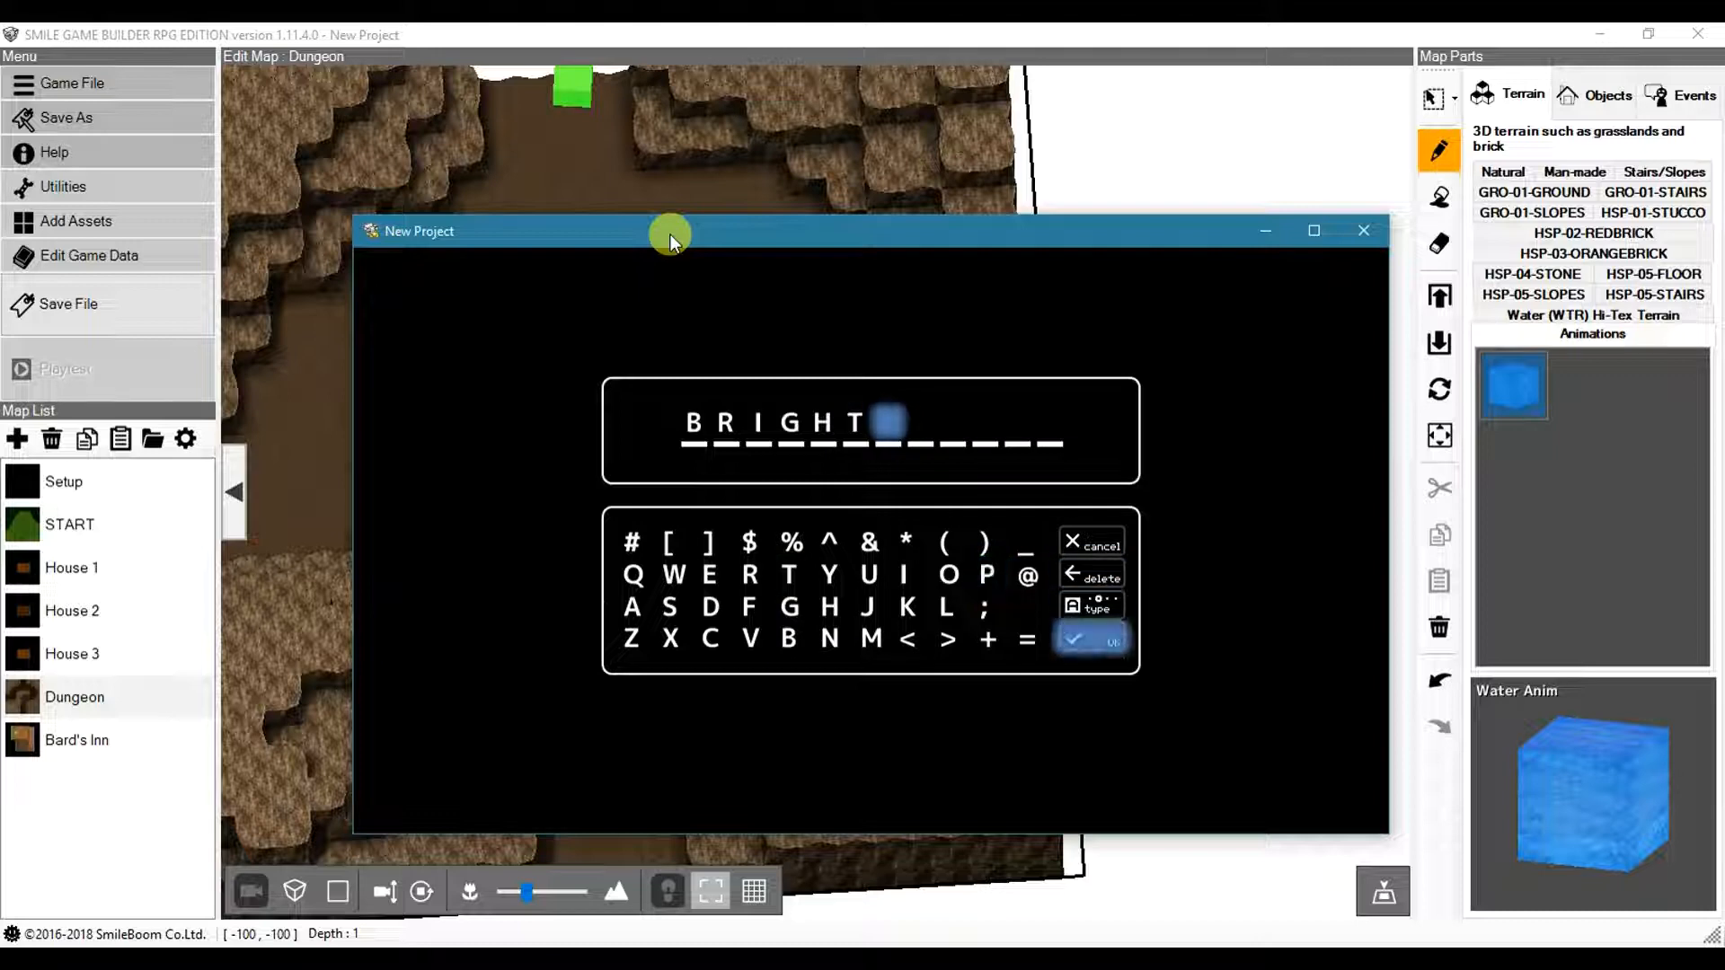
{"action": "key", "text": "Return"}
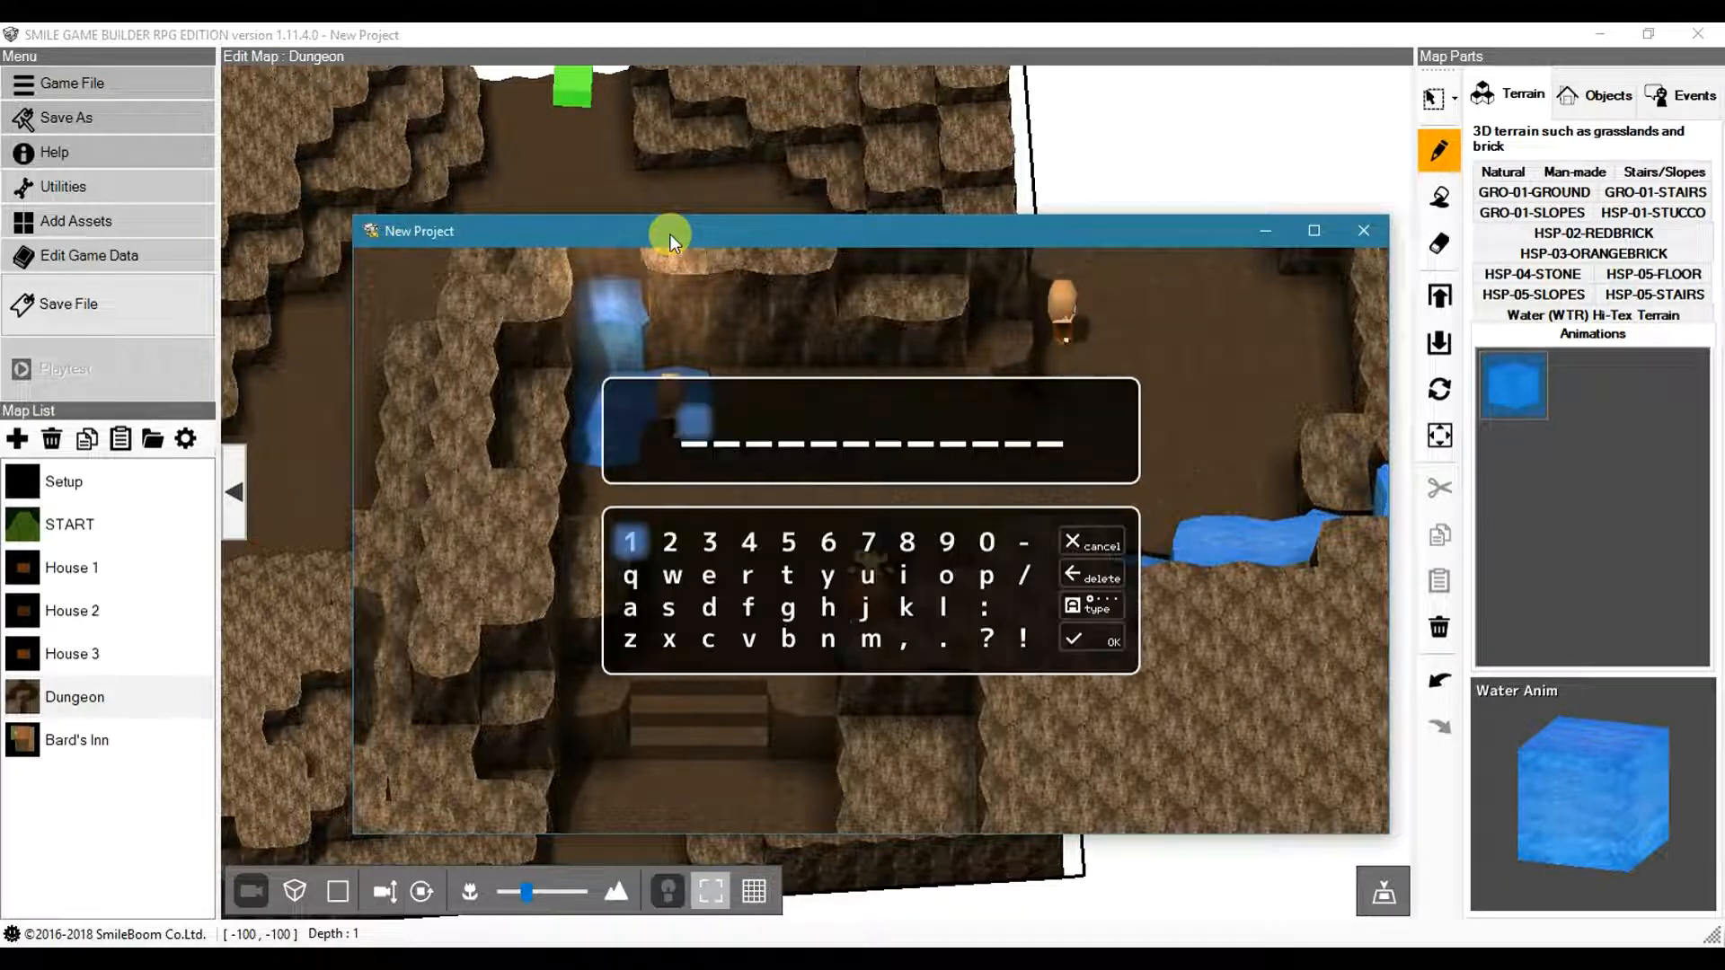
- Switch the reopened string input window to the uppercase character set and enter "SHAKE"
{"action": "key", "text": "Down"}
{"action": "key", "text": "Down"}
{"action": "key", "text": "Left"}
{"action": "key", "text": "Return"}
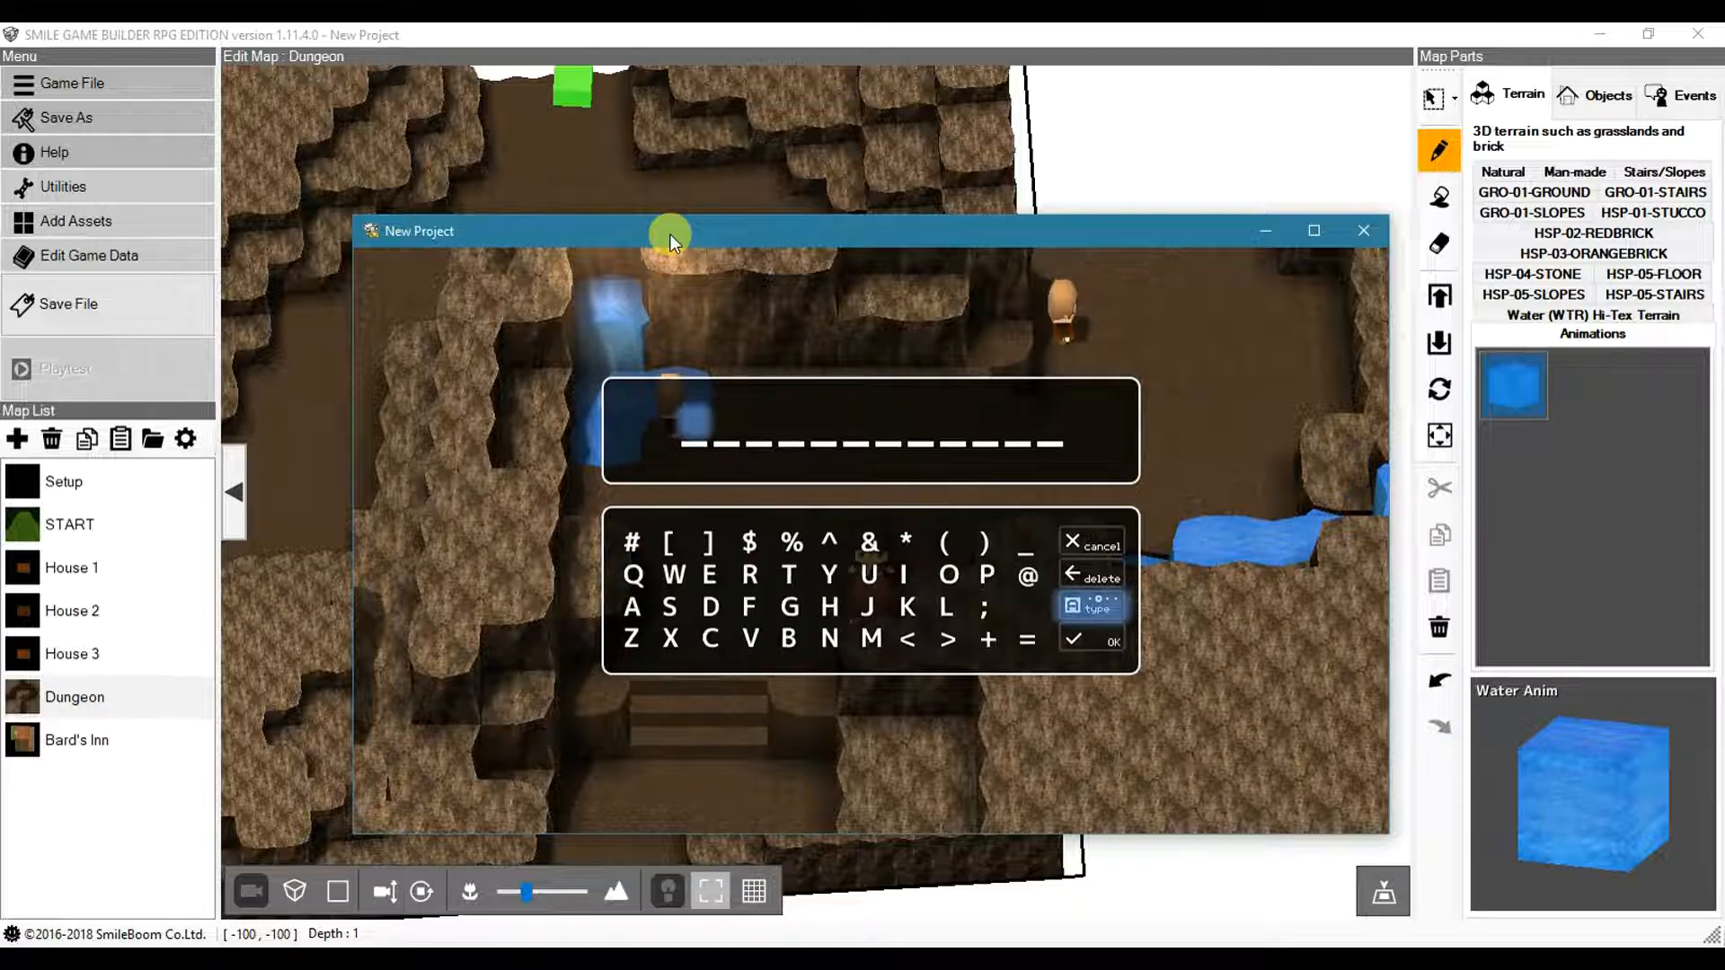
{"action": "key", "text": "Right"}
{"action": "key", "text": "Right"}
{"action": "key", "text": "Return"}
{"action": "key", "text": "Right"}
{"action": "key", "text": "Right"}
{"action": "key", "text": "Right"}
{"action": "key", "text": "Right"}
{"action": "key", "text": "Return"}
{"action": "key", "text": "Left"}
{"action": "key", "text": "Left"}
{"action": "key", "text": "Left"}
{"action": "key", "text": "Left"}
{"action": "key", "text": "Left"}
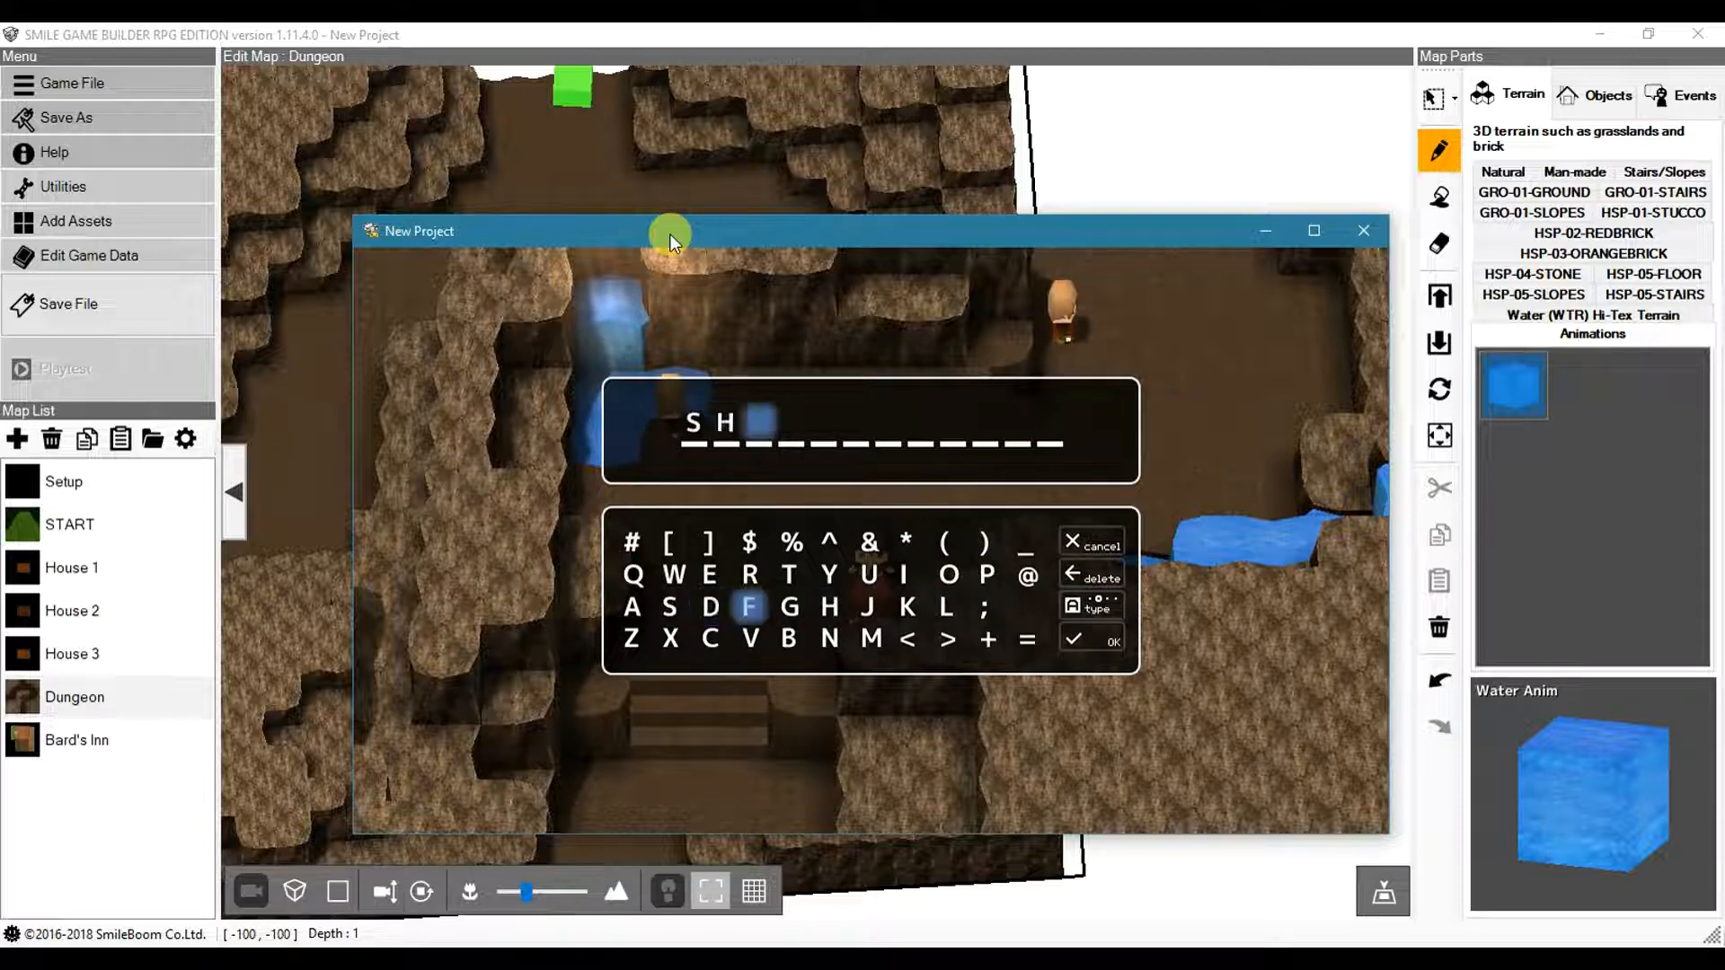
{"action": "key", "text": "Return"}
{"action": "key", "text": "Right"}
{"action": "key", "text": "Right"}
{"action": "key", "text": "Right"}
{"action": "key", "text": "Right"}
{"action": "key", "text": "Right"}
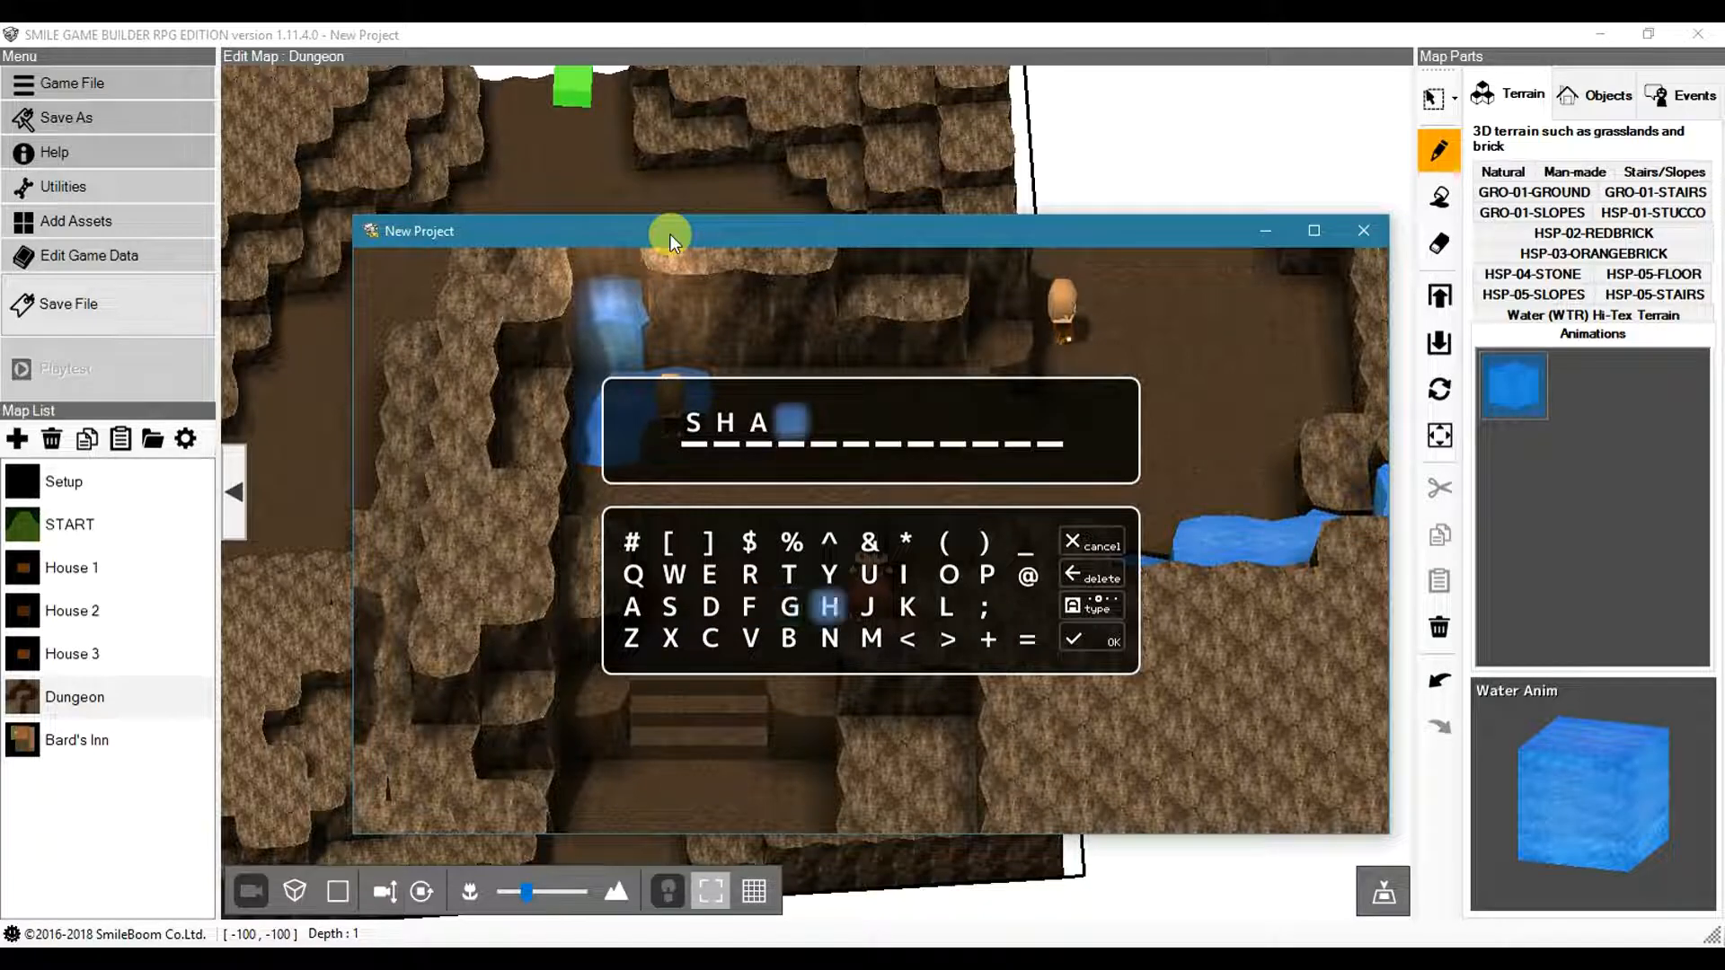
{"action": "key", "text": "Right"}
{"action": "key", "text": "Right"}
{"action": "key", "text": "Return"}
{"action": "key", "text": "Up"}
{"action": "key", "text": "Left"}
{"action": "key", "text": "Left"}
{"action": "key", "text": "Left"}
{"action": "key", "text": "Left"}
{"action": "key", "text": "Left"}
{"action": "key", "text": "Return"}
- Add a space and "STRONG" so the console entry reads "SHAKE STRONG"
{"action": "key", "text": "Right"}
{"action": "key", "text": "Right"}
{"action": "key", "text": "Right"}
{"action": "key", "text": "Right"}
{"action": "key", "text": "Right"}
{"action": "key", "text": "Right"}
{"action": "key", "text": "Right"}
{"action": "key", "text": "Right"}
{"action": "key", "text": "Down"}
{"action": "key", "text": "Return"}
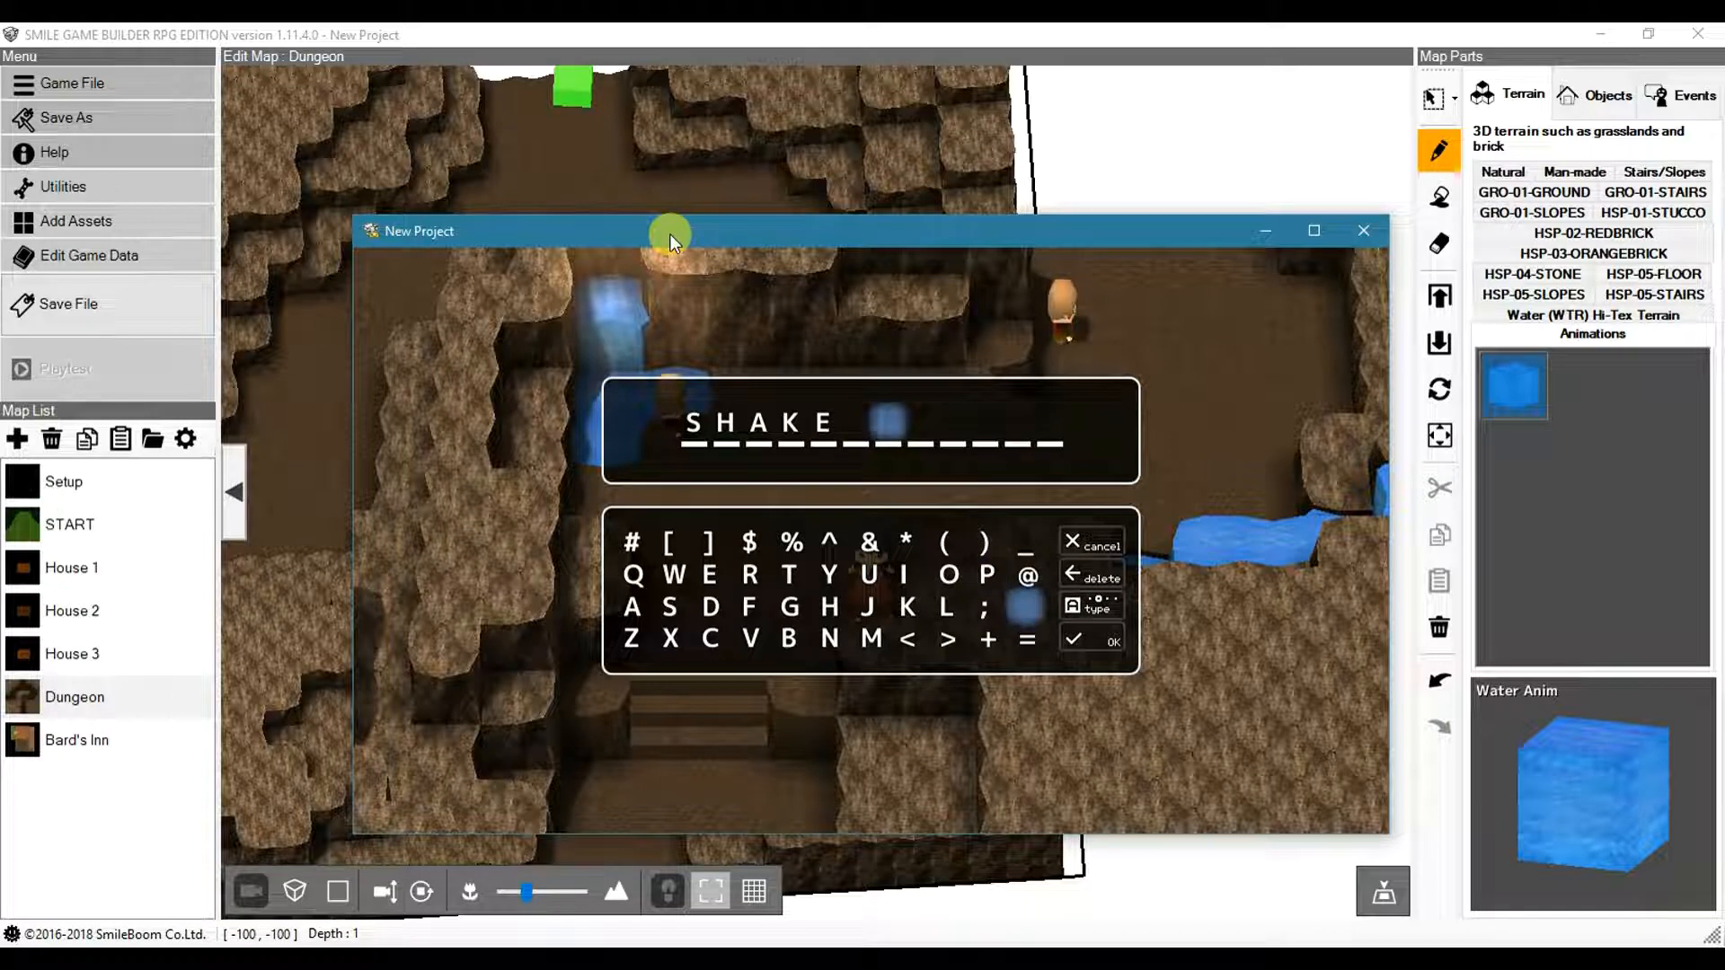
{"action": "key", "text": "Left"}
{"action": "key", "text": "Left"}
{"action": "key", "text": "Left"}
{"action": "key", "text": "Left"}
{"action": "key", "text": "Left"}
{"action": "key", "text": "Left"}
{"action": "key", "text": "Left"}
{"action": "key", "text": "Left"}
{"action": "key", "text": "Left"}
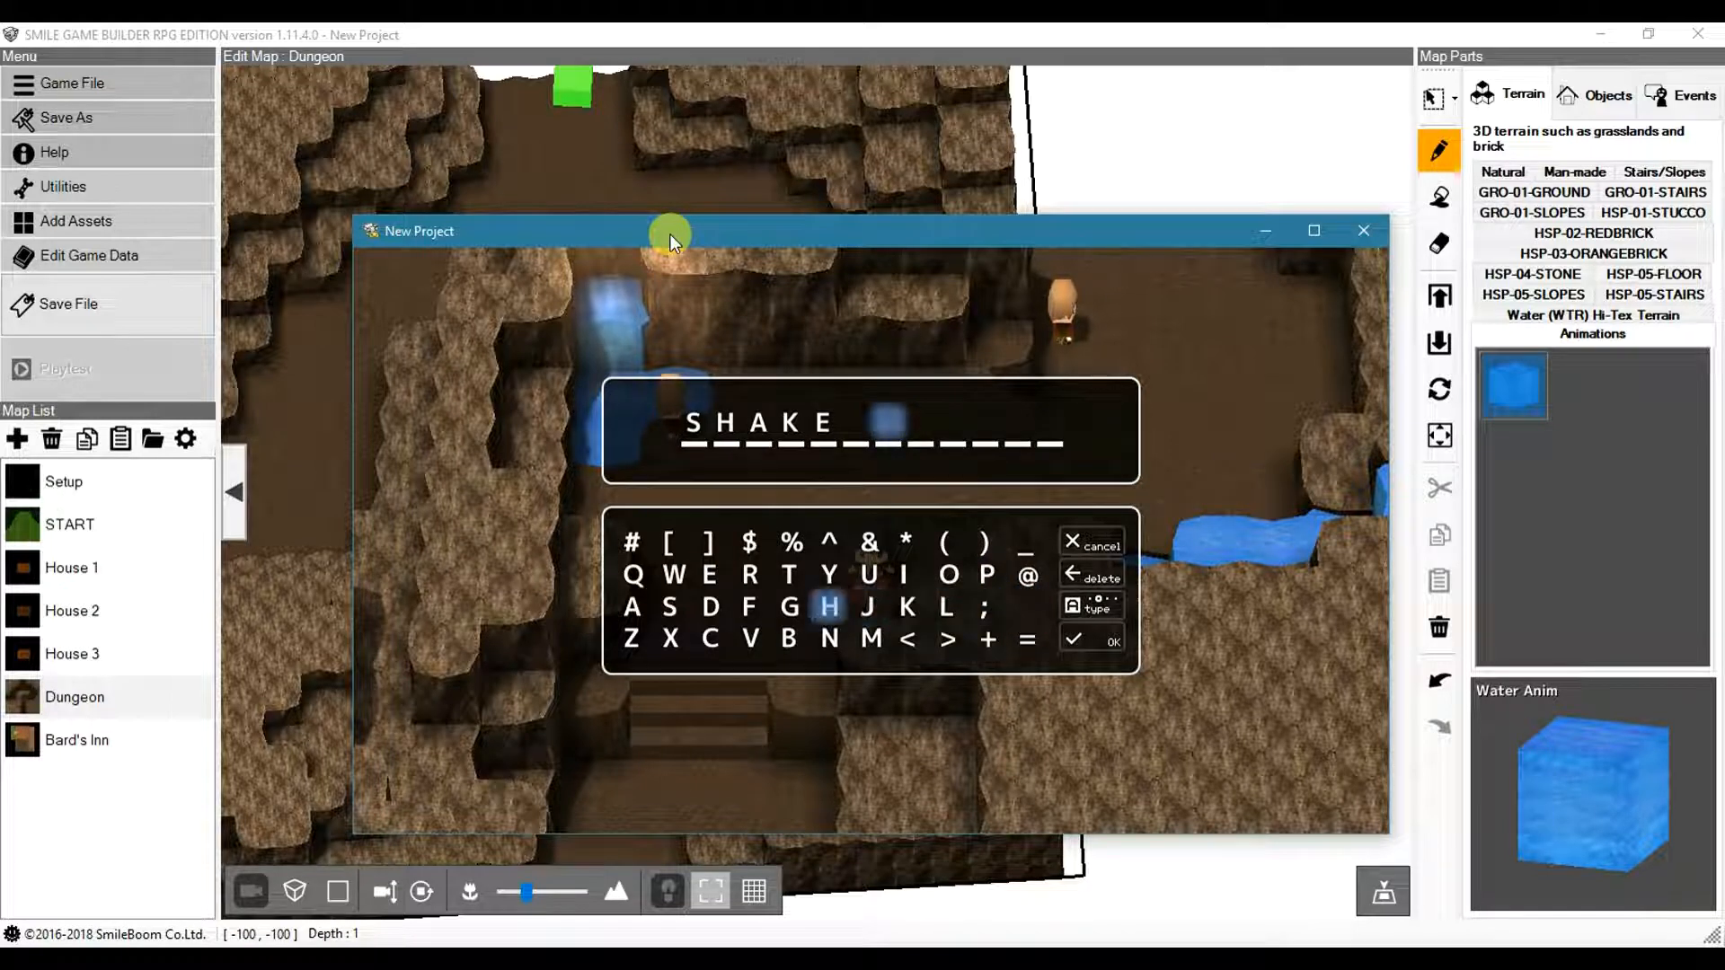
{"action": "key", "text": "Return"}
{"action": "key", "text": "Right"}
{"action": "key", "text": "Up"}
{"action": "key", "text": "Right"}
{"action": "key", "text": "Right"}
{"action": "key", "text": "Return"}
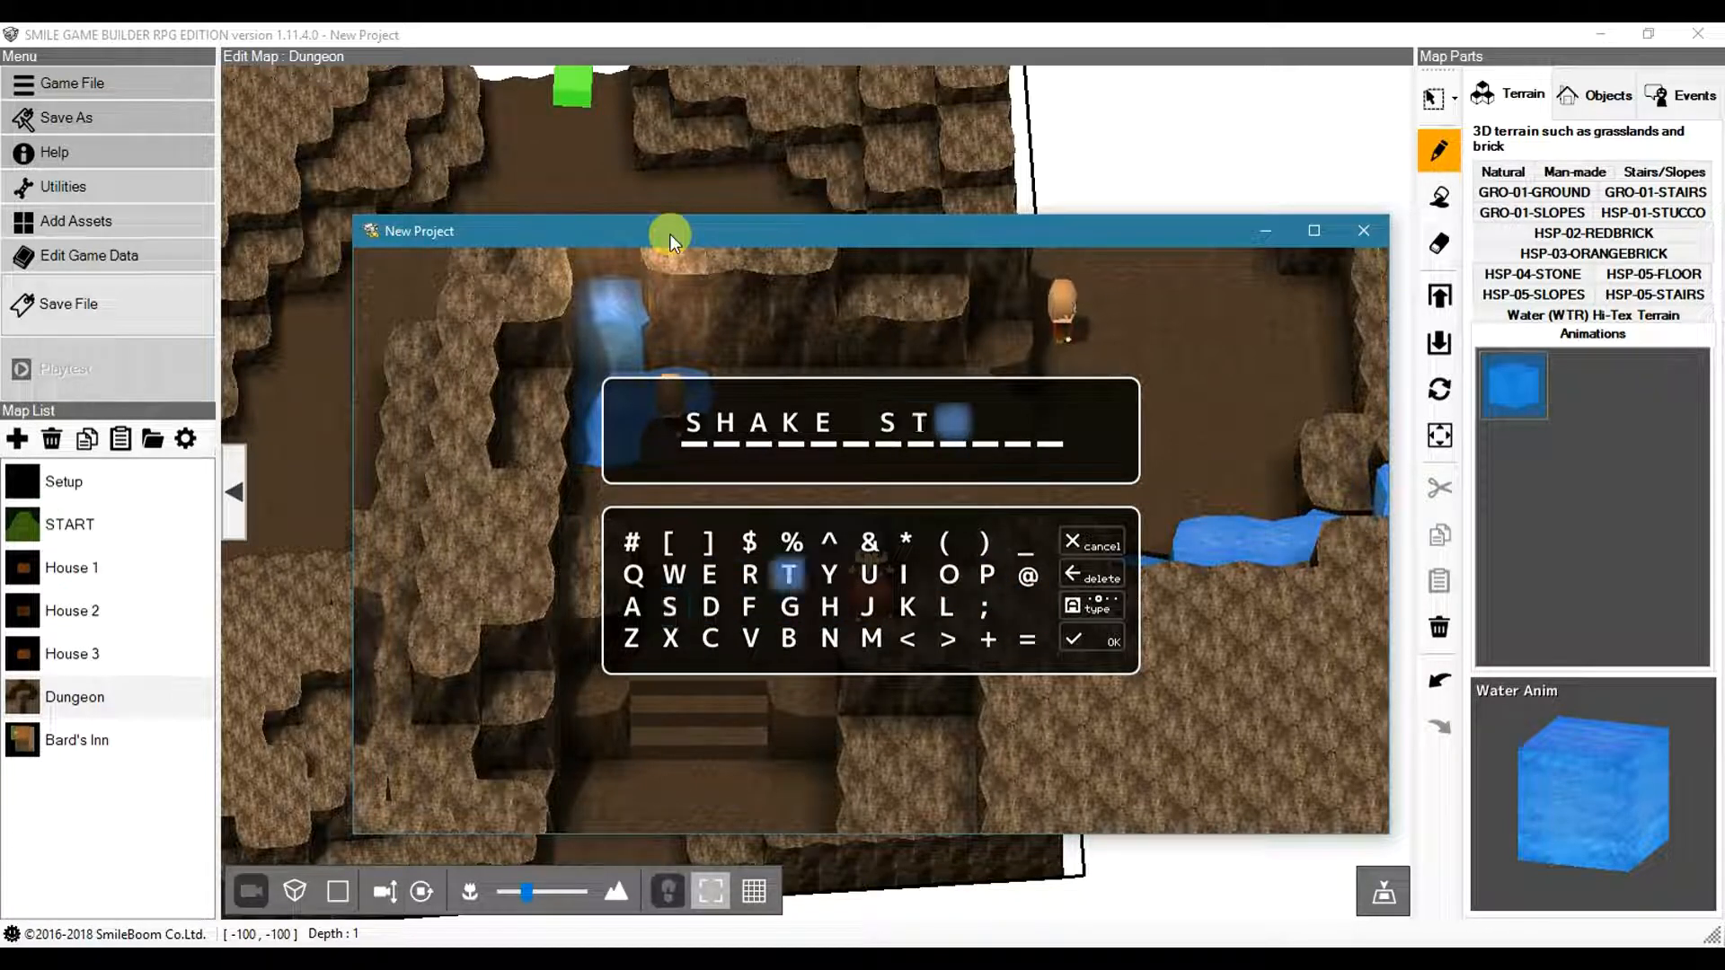
{"action": "key", "text": "Left"}
{"action": "key", "text": "Return"}
{"action": "key", "text": "Right"}
{"action": "key", "text": "Right"}
{"action": "key", "text": "Right"}
{"action": "key", "text": "Right"}
{"action": "key", "text": "Right"}
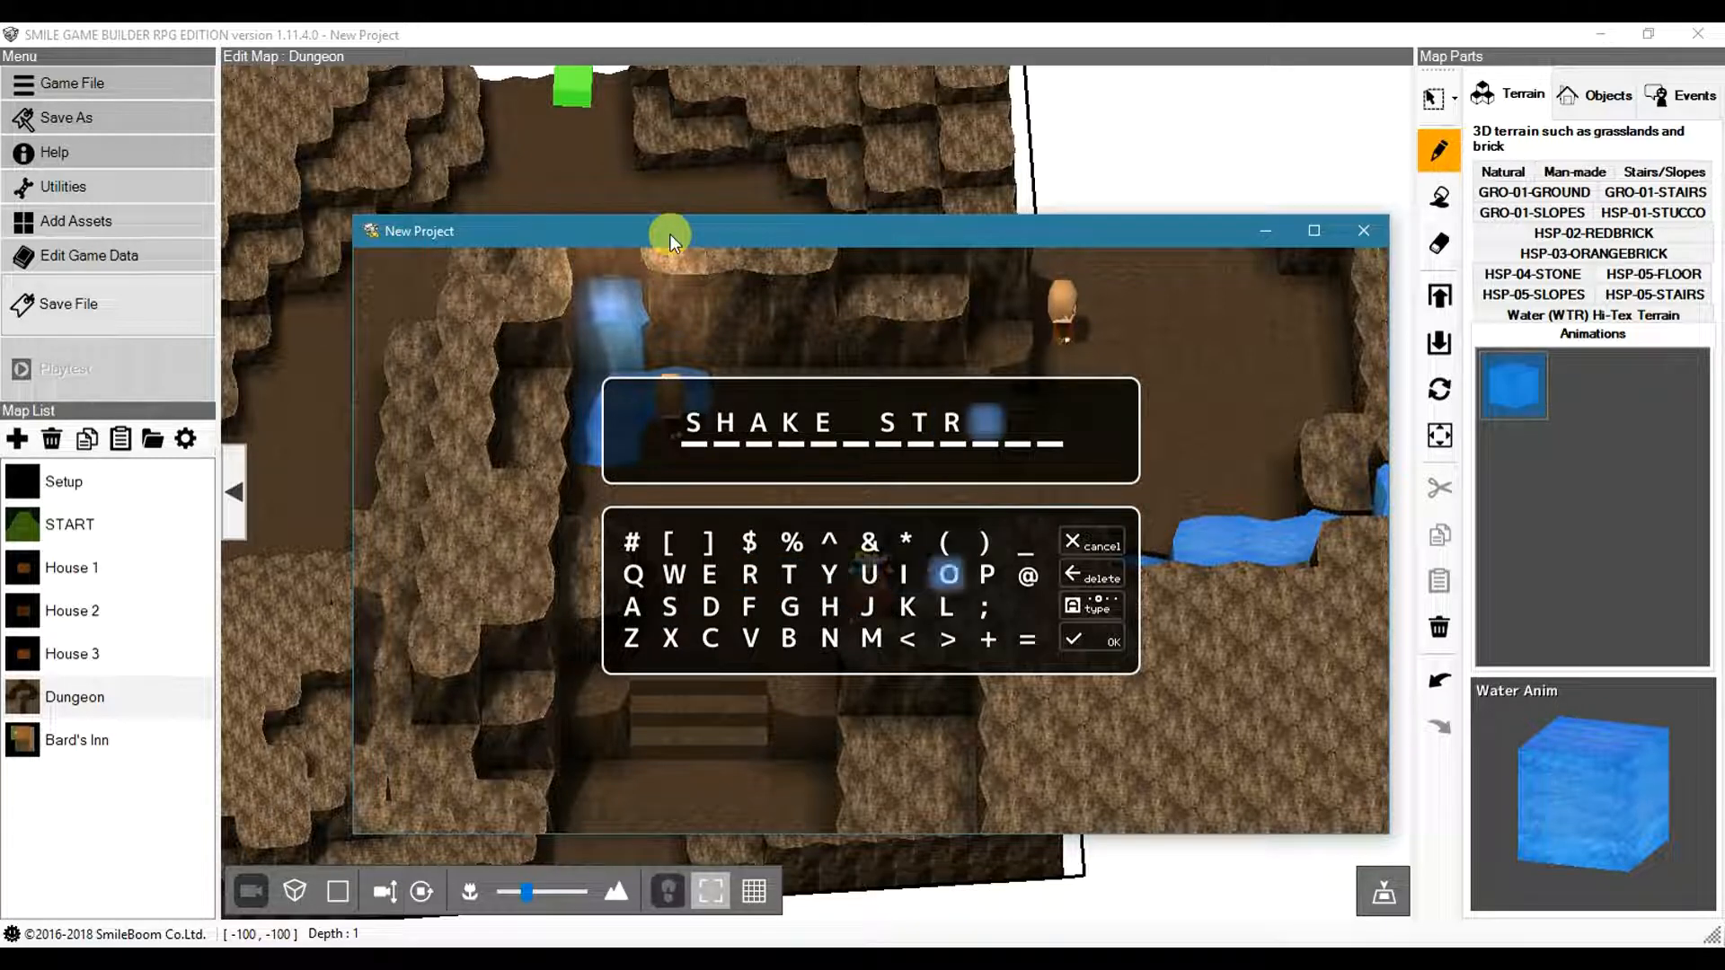
{"action": "key", "text": "Return"}
{"action": "key", "text": "Down"}
{"action": "key", "text": "Left"}
{"action": "key", "text": "Left"}
{"action": "key", "text": "Left"}
{"action": "key", "text": "Down"}
{"action": "key", "text": "Return"}
{"action": "key", "text": "Up"}
{"action": "key", "text": "Left"}
{"action": "key", "text": "Return"}
- Submit the "SHAKE STRONG" entry to run its effect in the Dungeon map
{"action": "key", "text": "Right"}
{"action": "key", "text": "Right"}
{"action": "key", "text": "Right"}
{"action": "key", "text": "Right"}
{"action": "key", "text": "Right"}
{"action": "key", "text": "Right"}
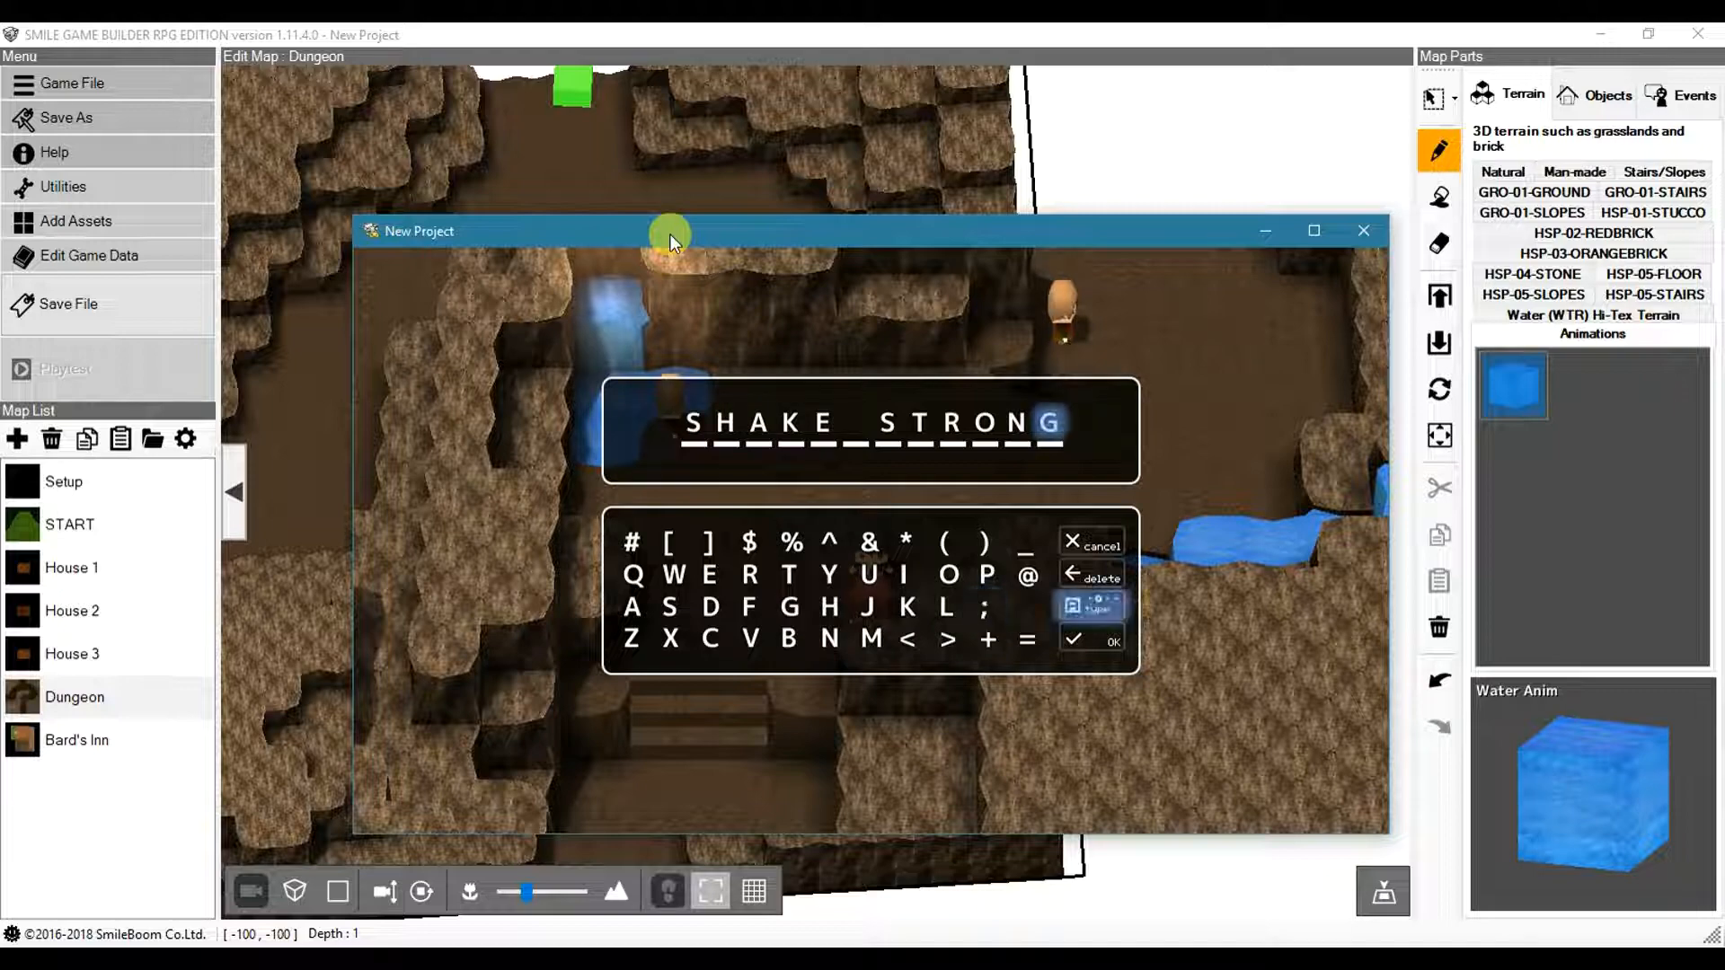
{"action": "key", "text": "Down"}
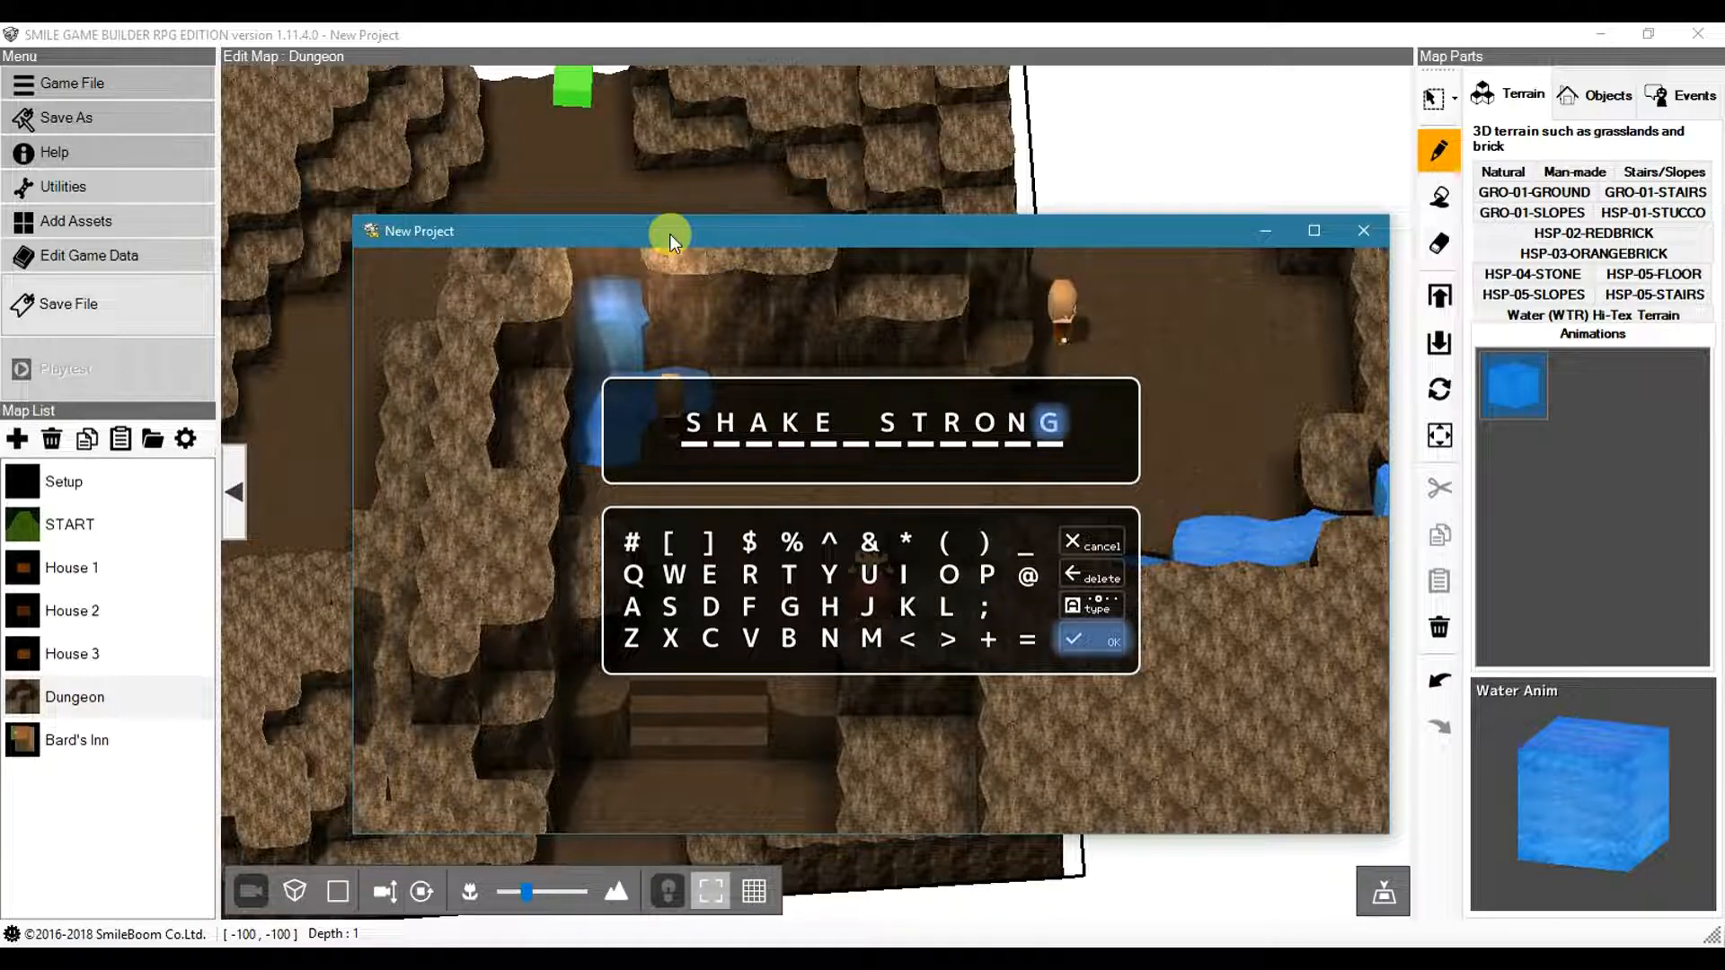
{"action": "key", "text": "Return"}
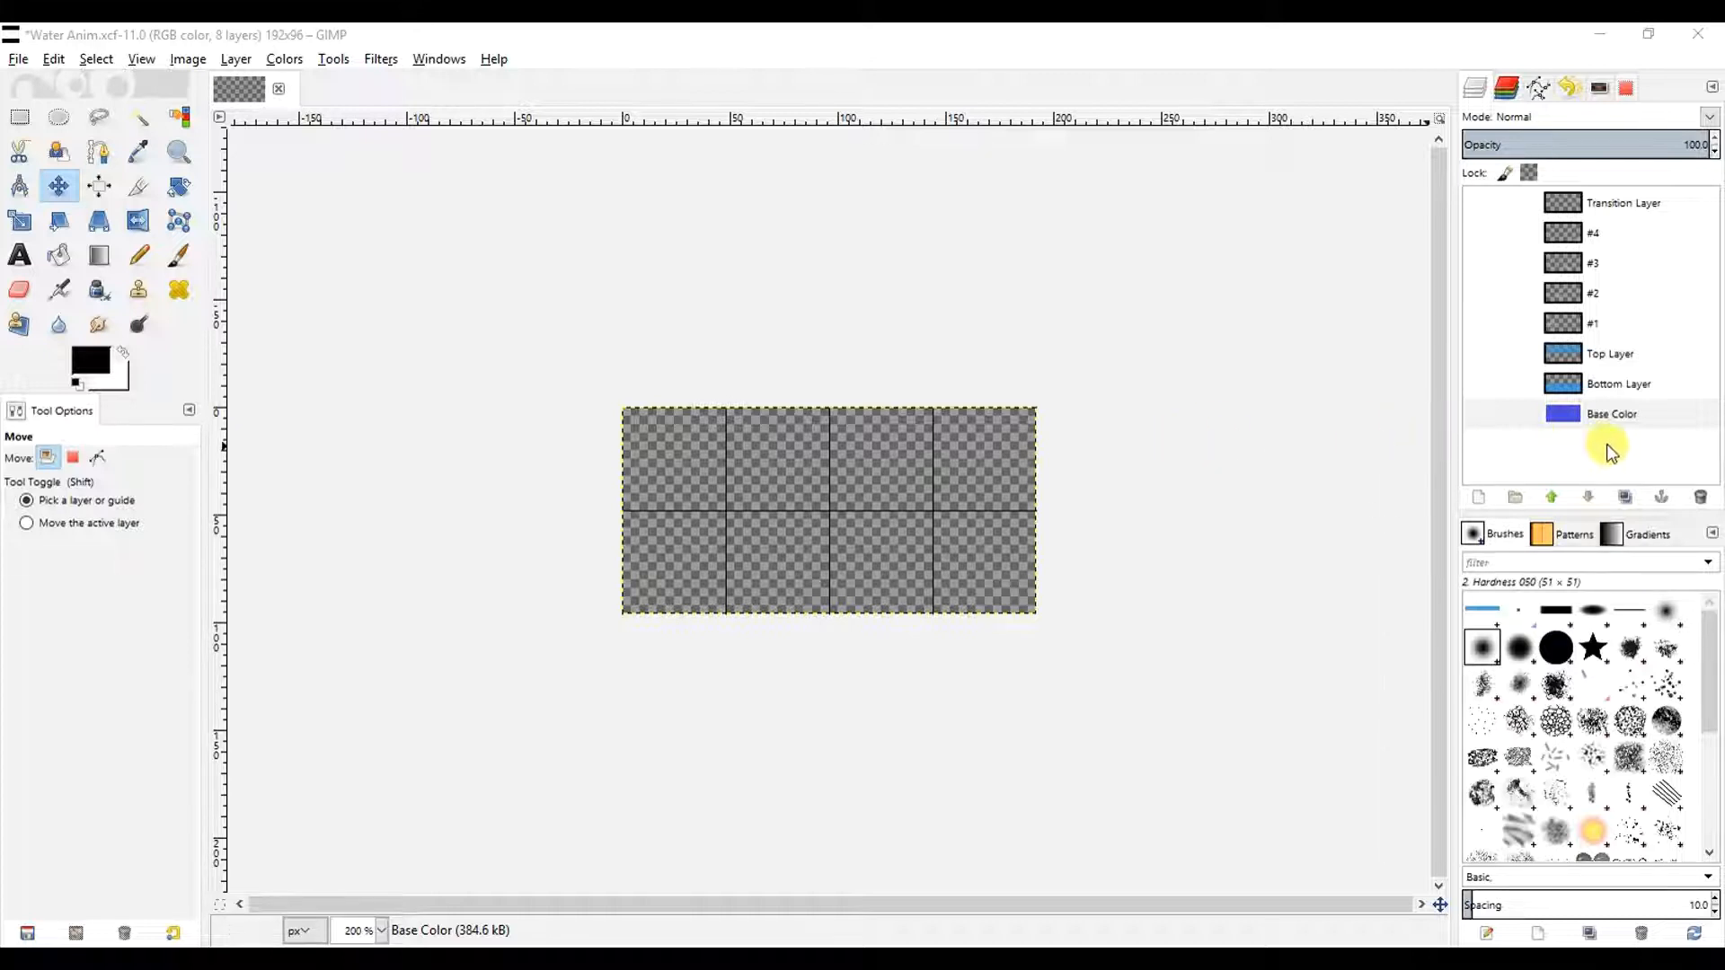
- In GIMP's Water Anim.xcf, briefly show the Base Color layer, hide it again, and make Bottom Layer and Top Layer visible
{"action": "left_click", "coordinate": [1491, 415]}
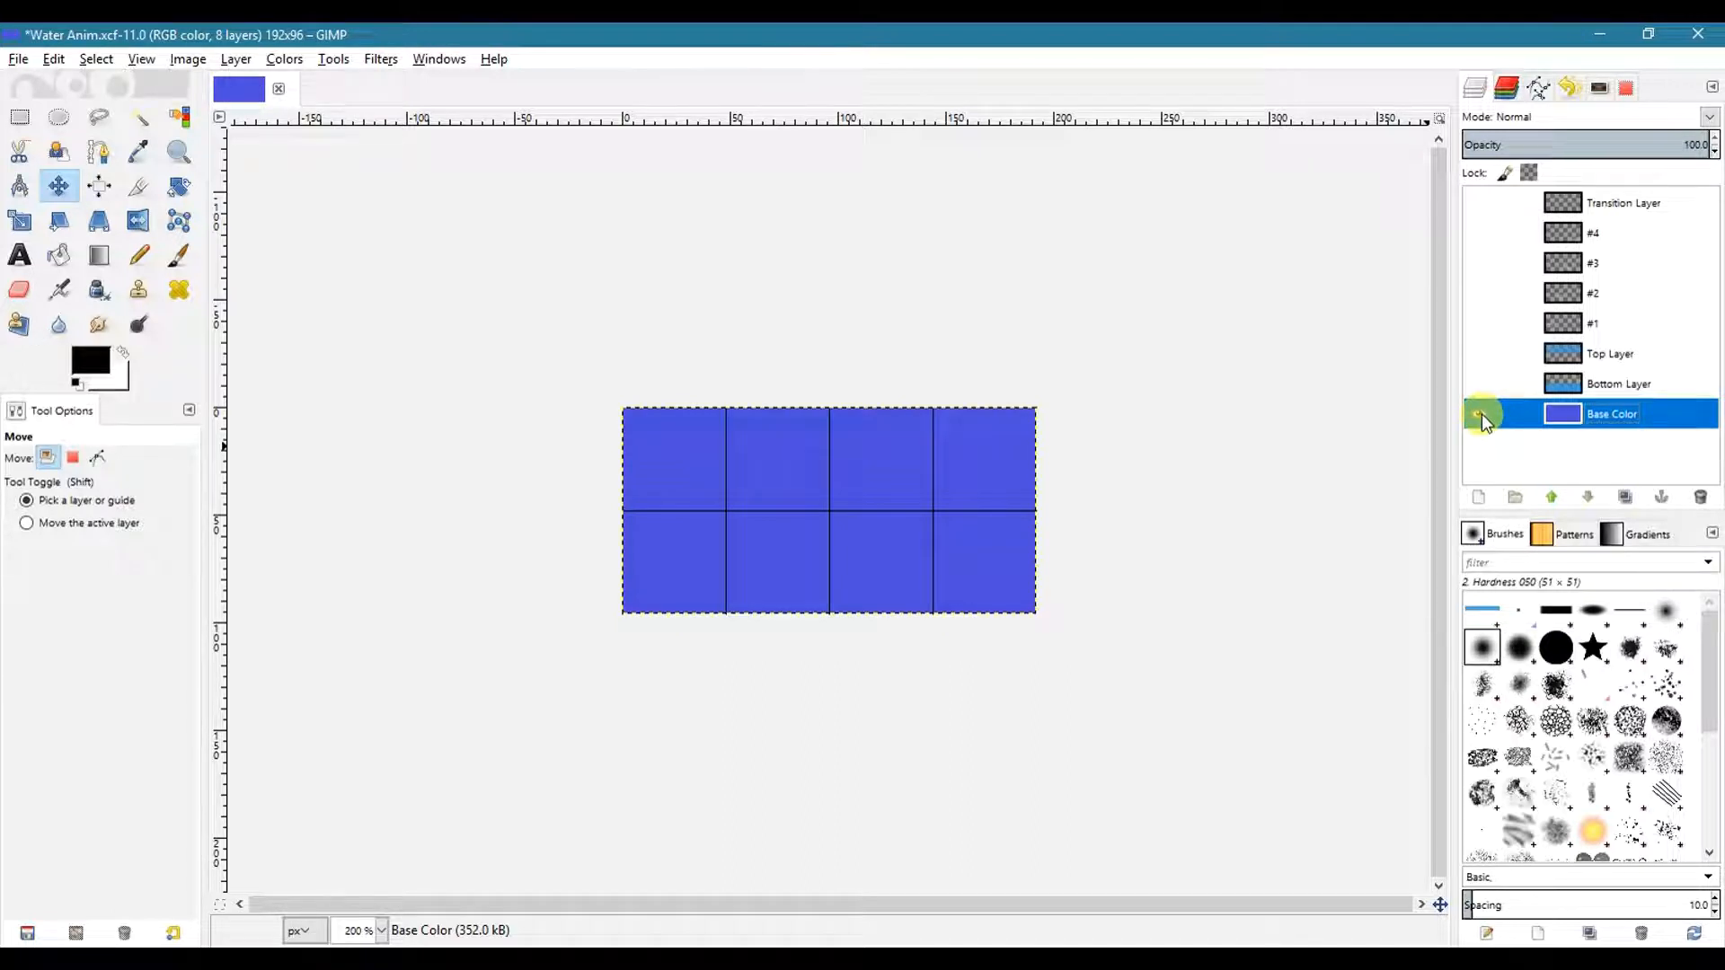
{"action": "left_click", "coordinate": [1480, 415]}
{"action": "left_click", "coordinate": [1480, 373]}
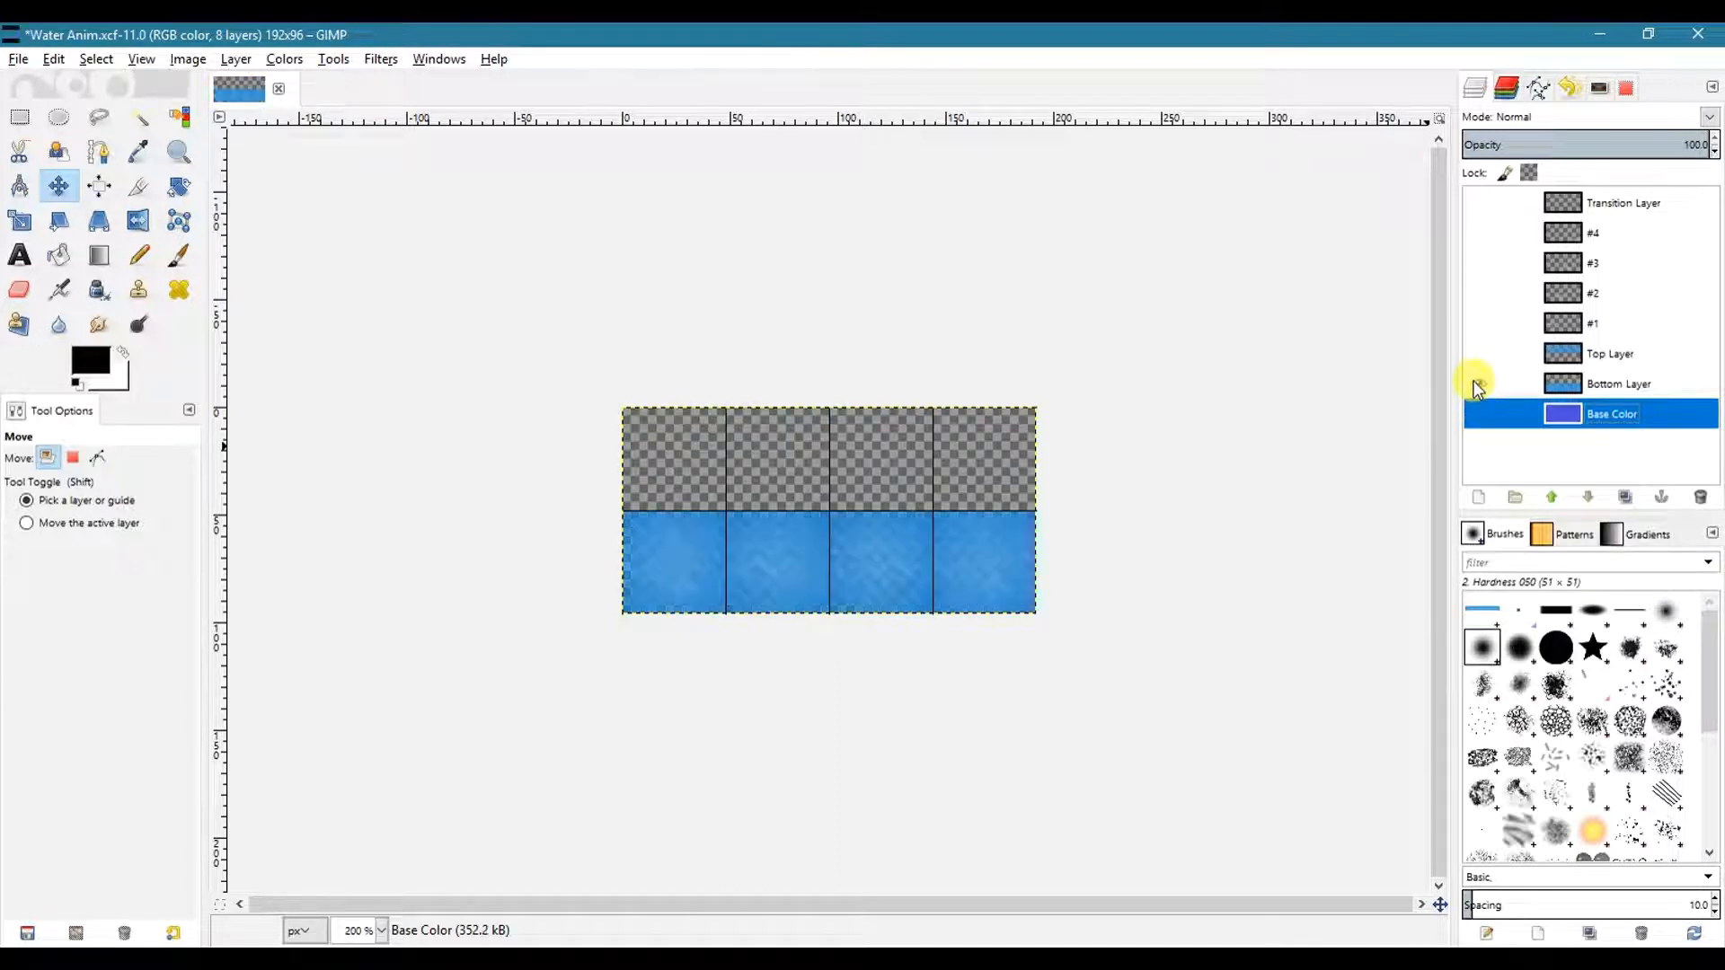
{"action": "left_click", "coordinate": [1479, 355]}
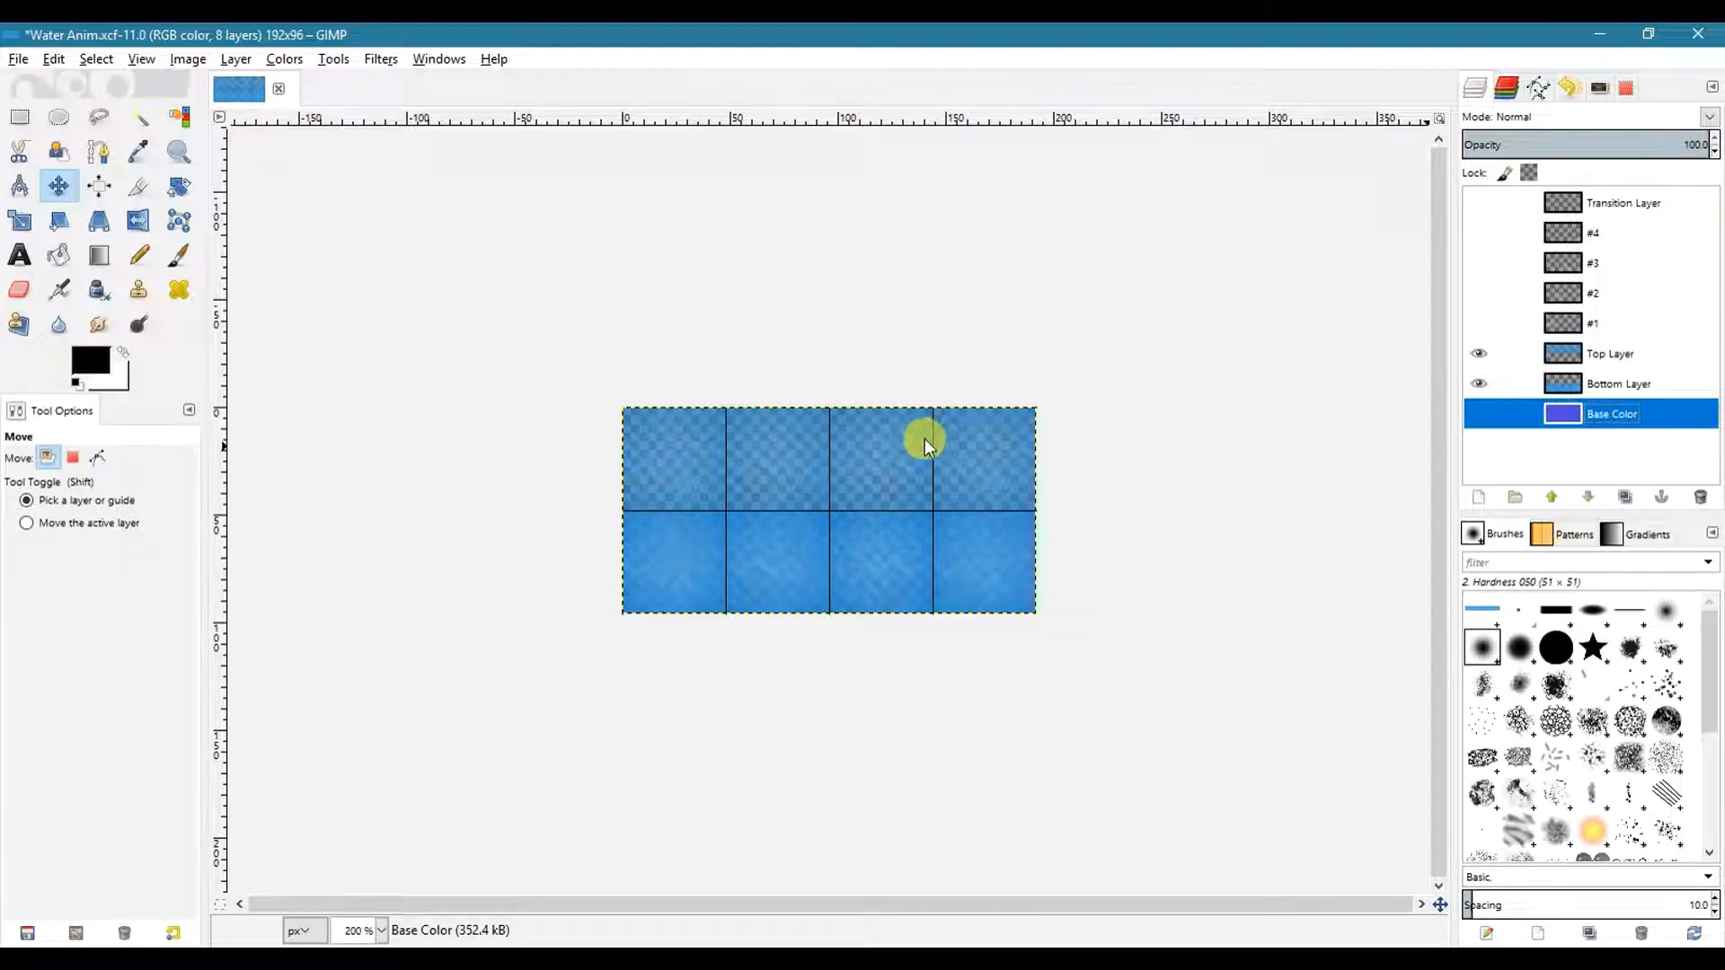
{"action": "left_click", "coordinate": [380, 60]}
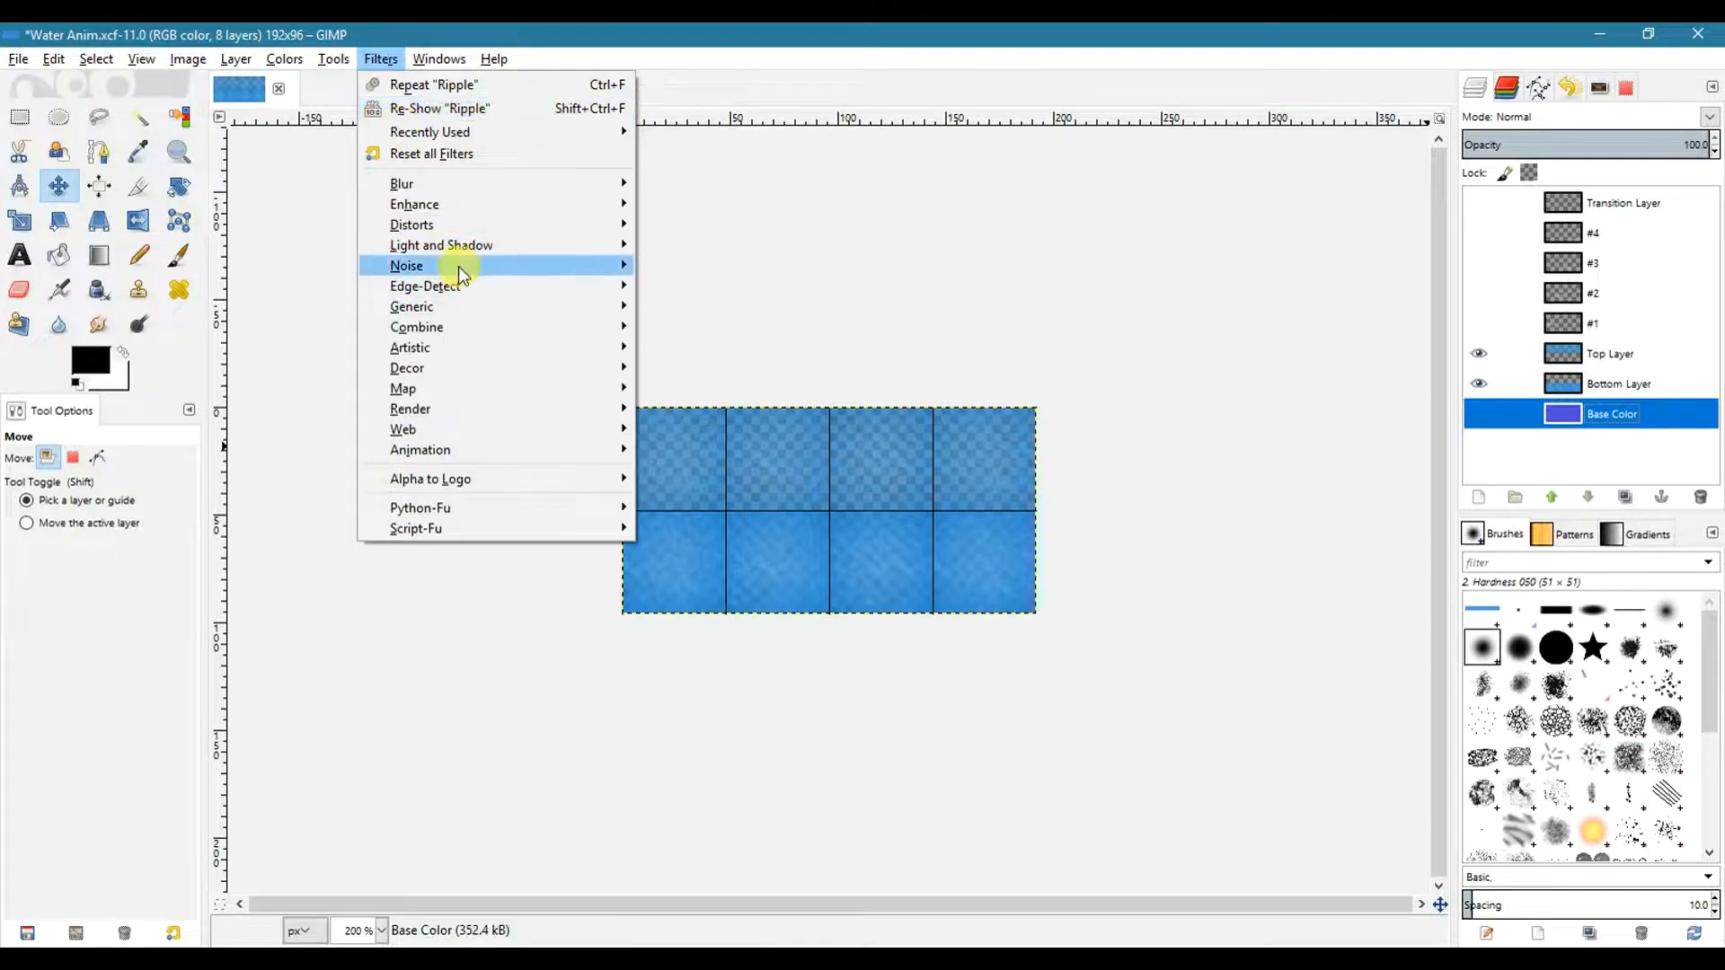
{"action": "mouse_move", "coordinate": [455, 222]}
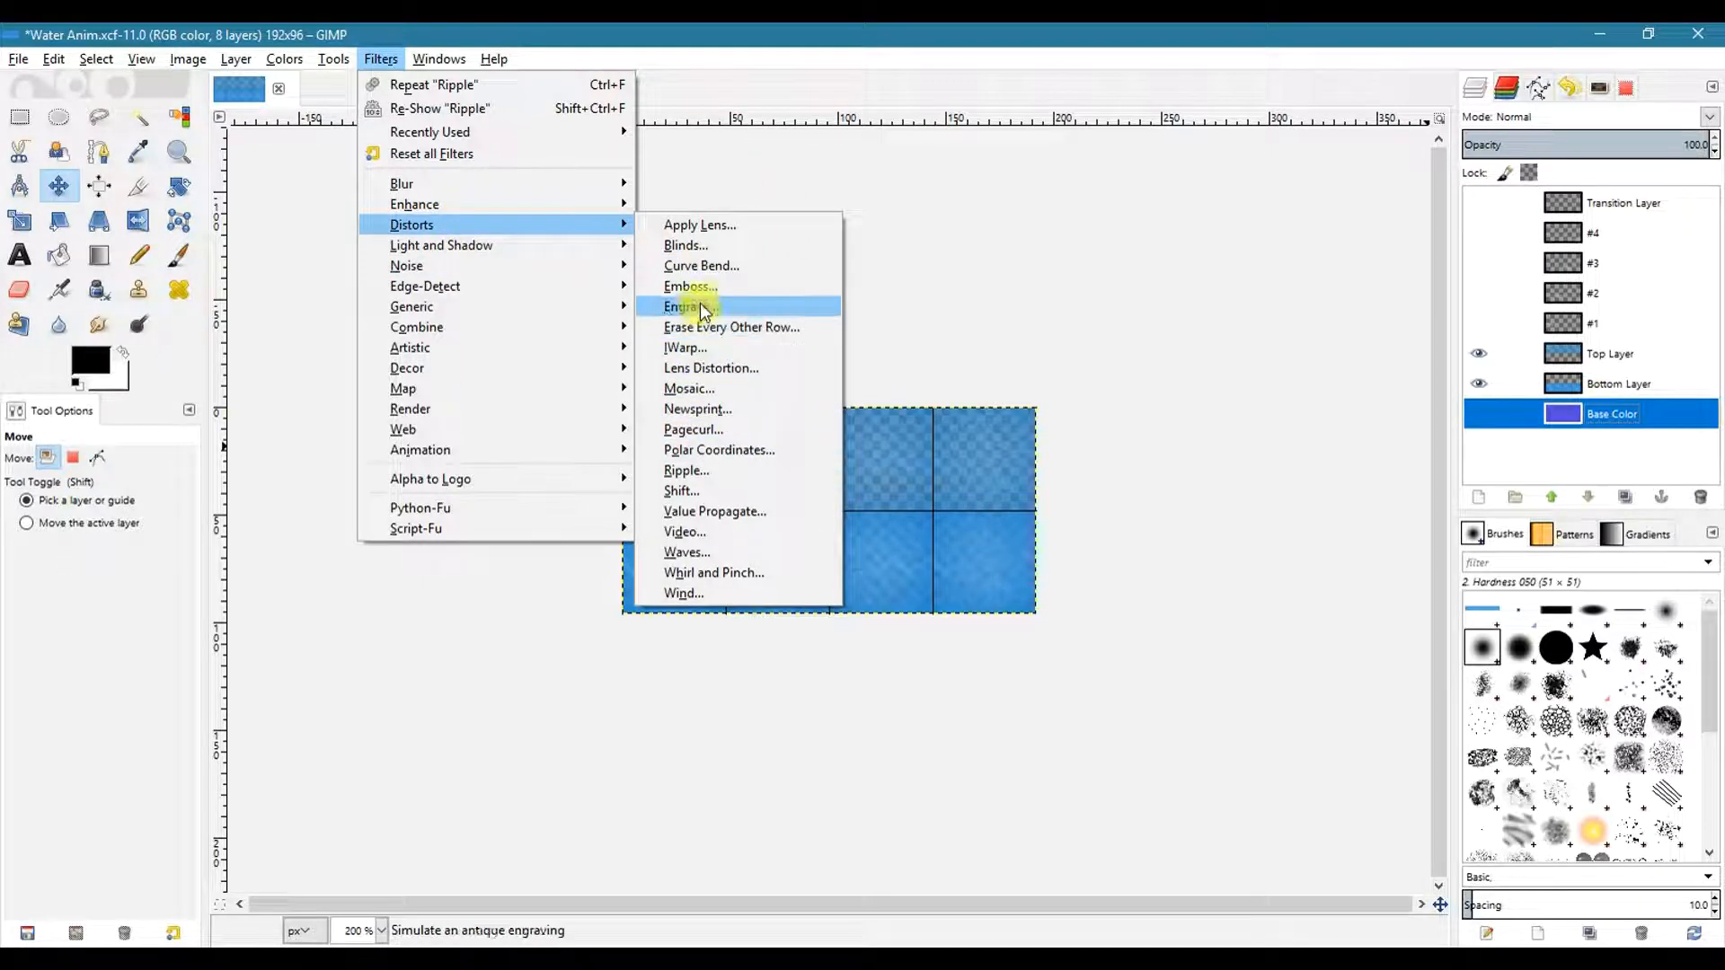
{"action": "left_click", "coordinate": [688, 490]}
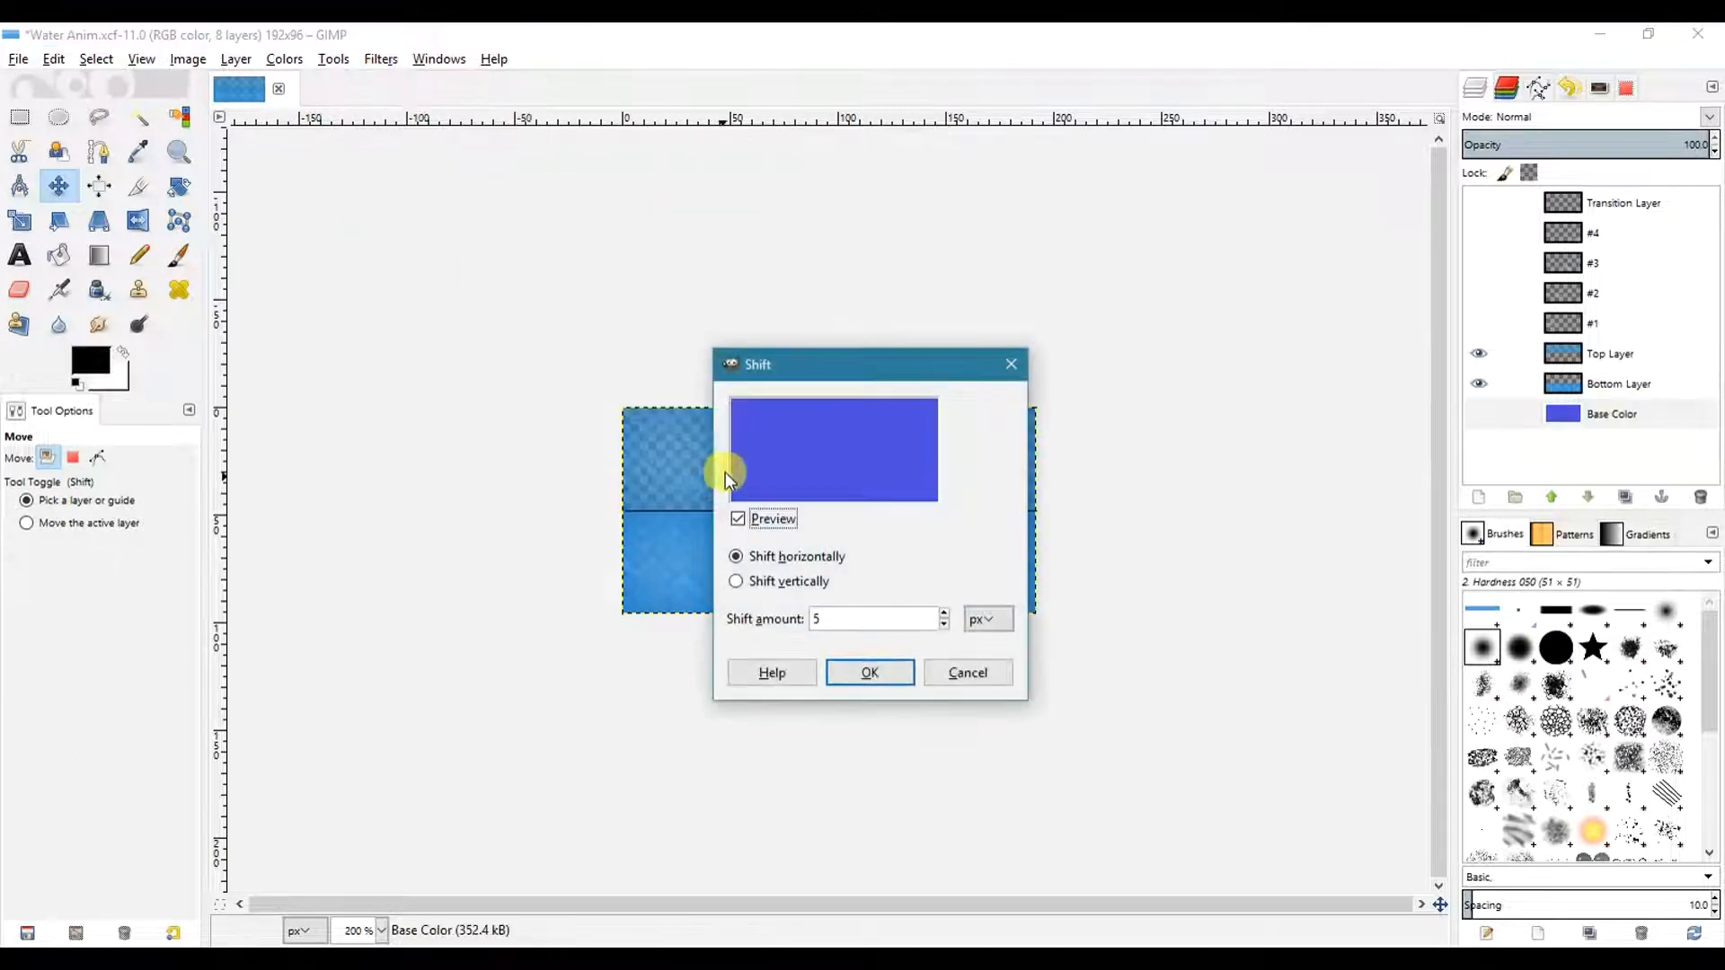
{"action": "left_click", "coordinate": [987, 675]}
- Select the Bottom Layer and preview the Shift distortion on it with a 2 px amount, without applying it
{"action": "left_click", "coordinate": [1583, 391]}
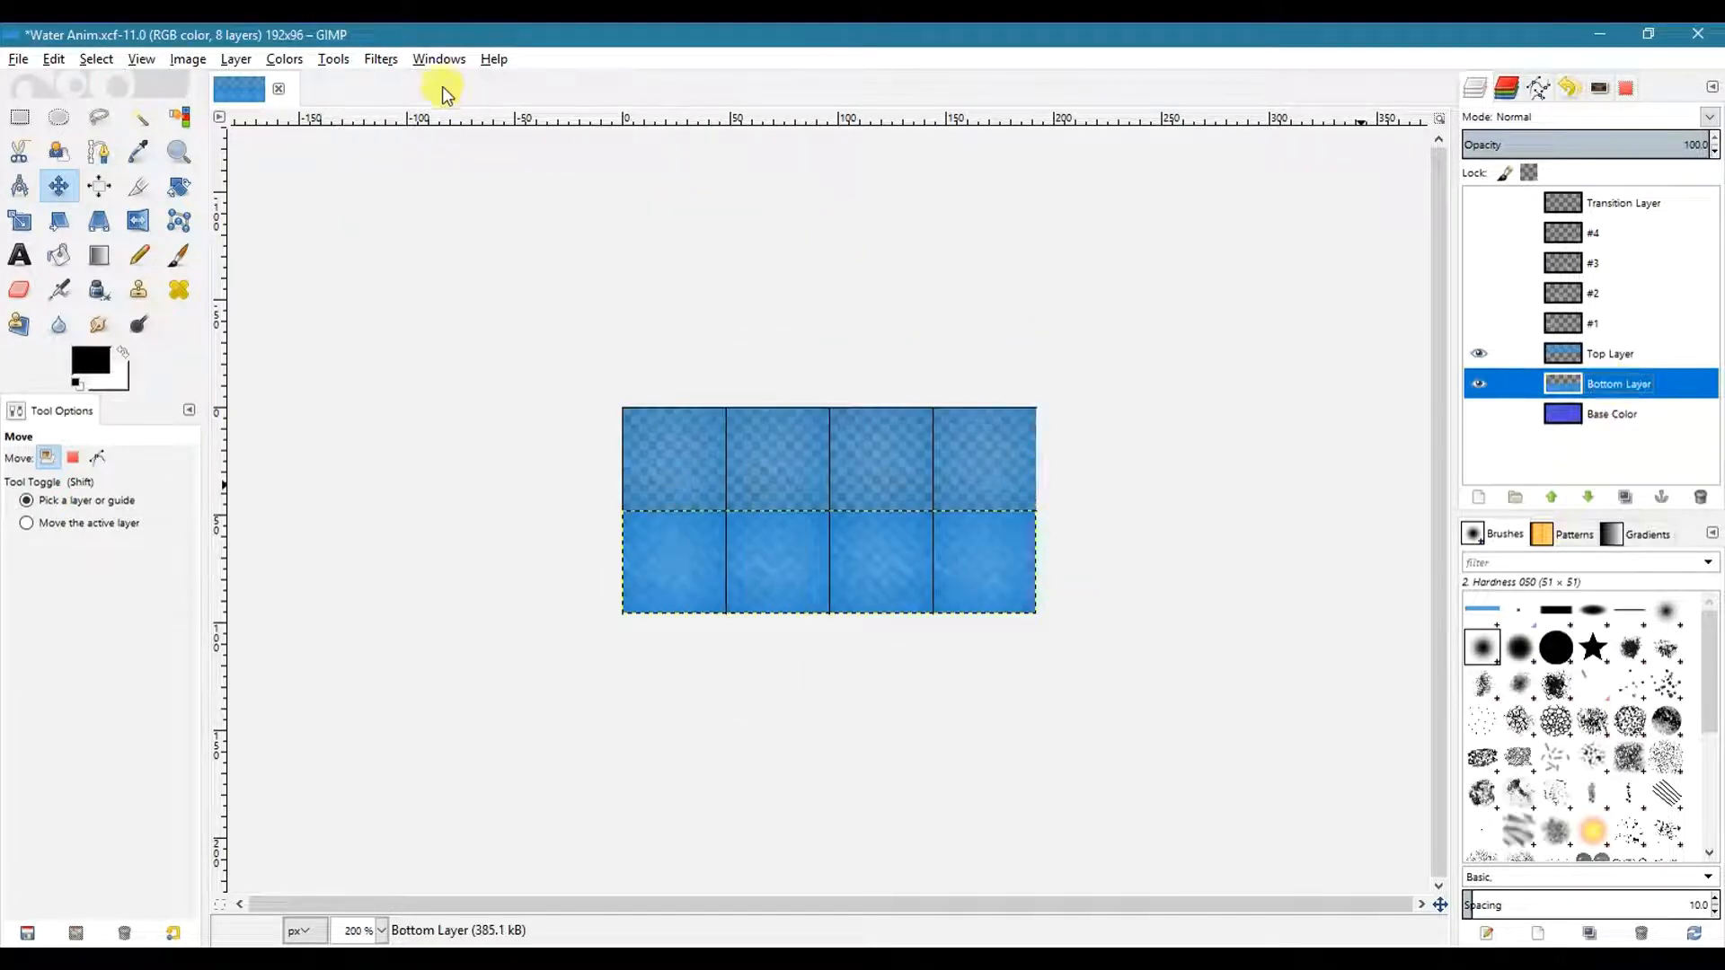
{"action": "left_click", "coordinate": [390, 62]}
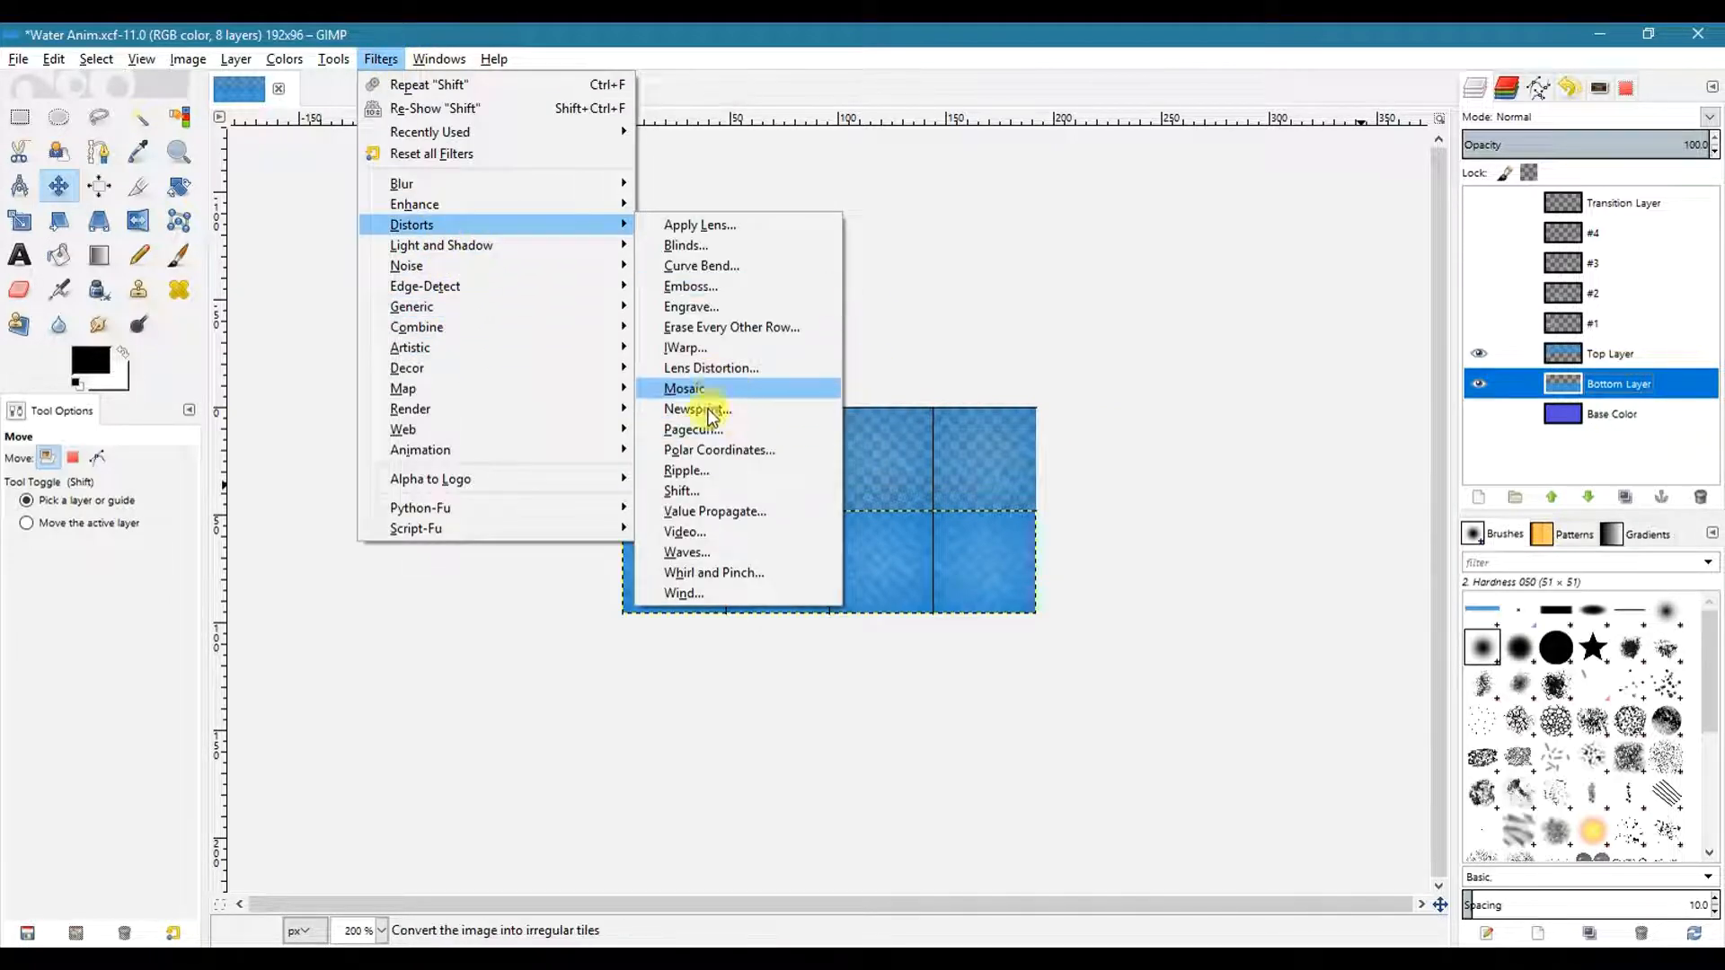
{"action": "left_click", "coordinate": [693, 490]}
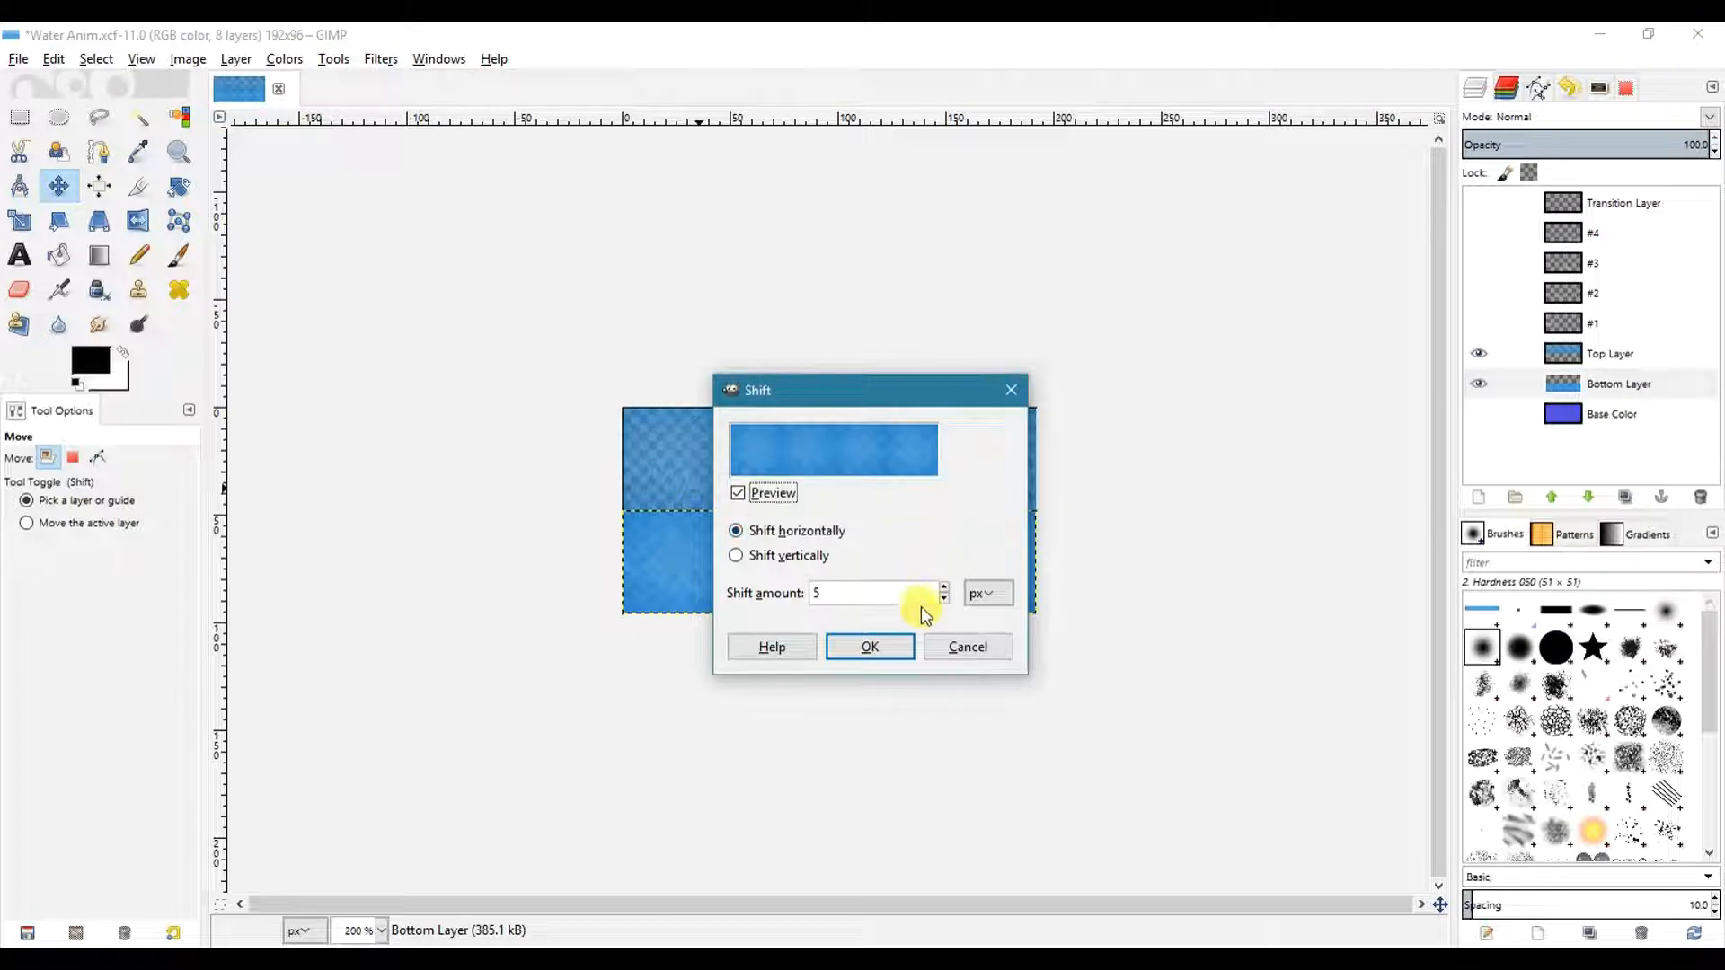
{"action": "left_click", "coordinate": [943, 598]}
{"action": "left_click", "coordinate": [944, 598]}
{"action": "left_click", "coordinate": [796, 554]}
{"action": "left_click", "coordinate": [985, 645]}
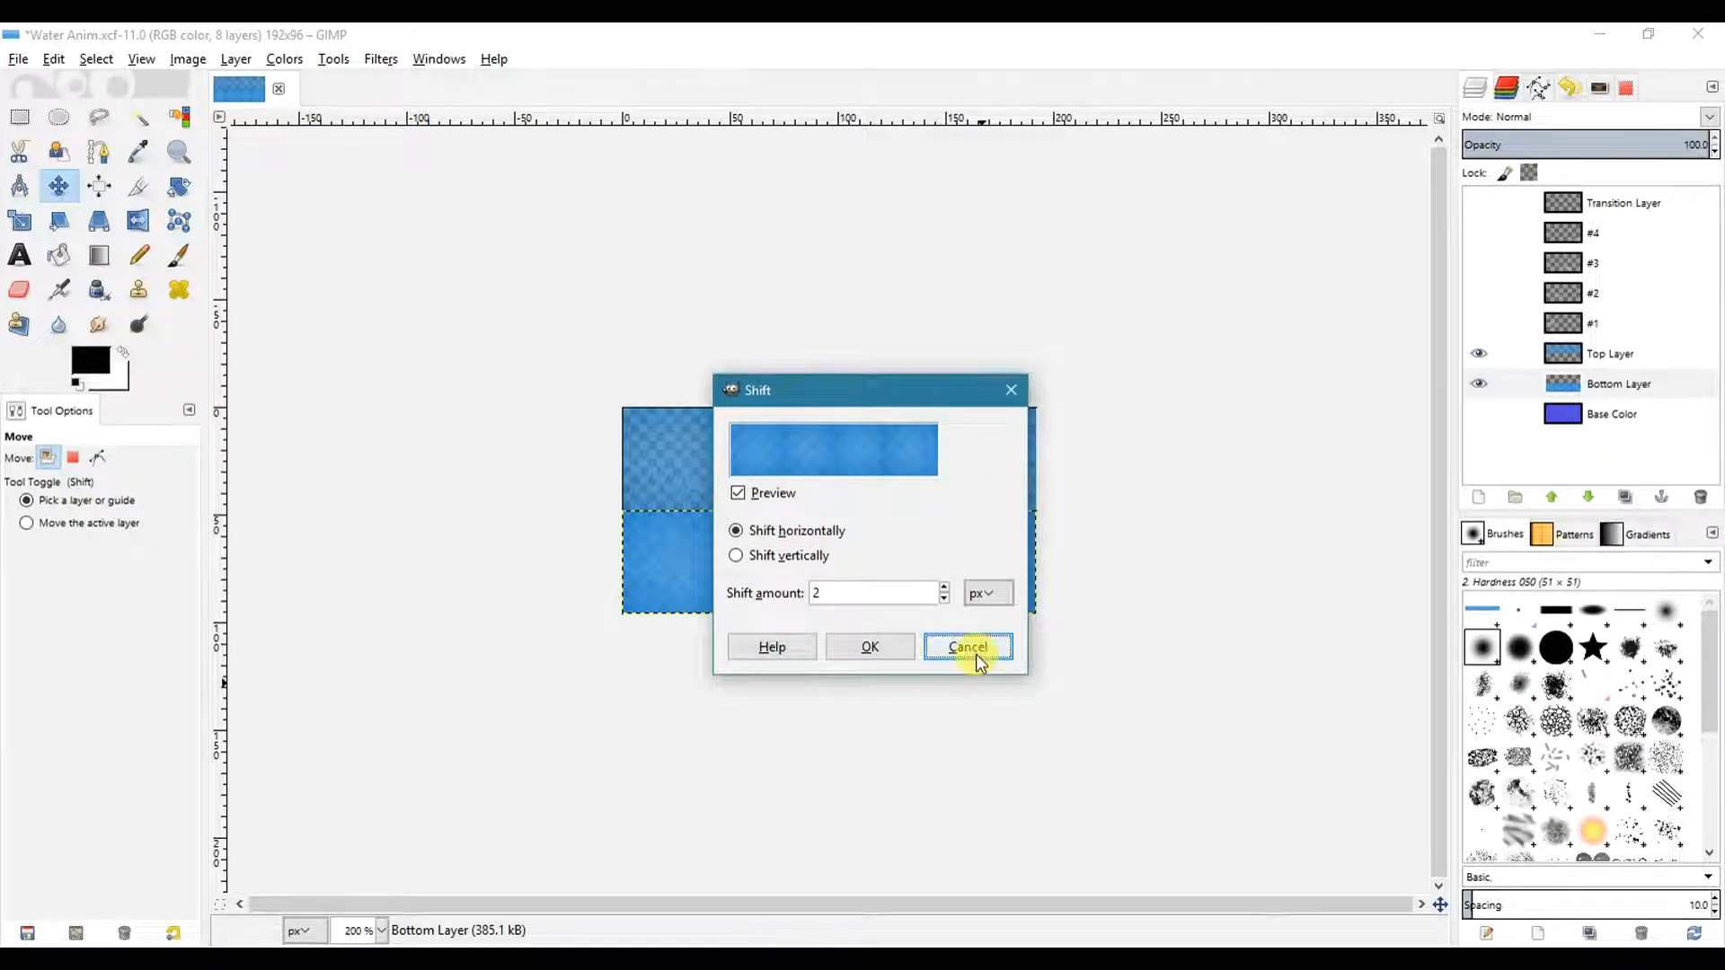
{"action": "left_click", "coordinate": [975, 652]}
- Apply a horizontal sine Ripple distortion to the Bottom Layer with period 10 and amplitude 9
{"action": "left_click", "coordinate": [381, 59]}
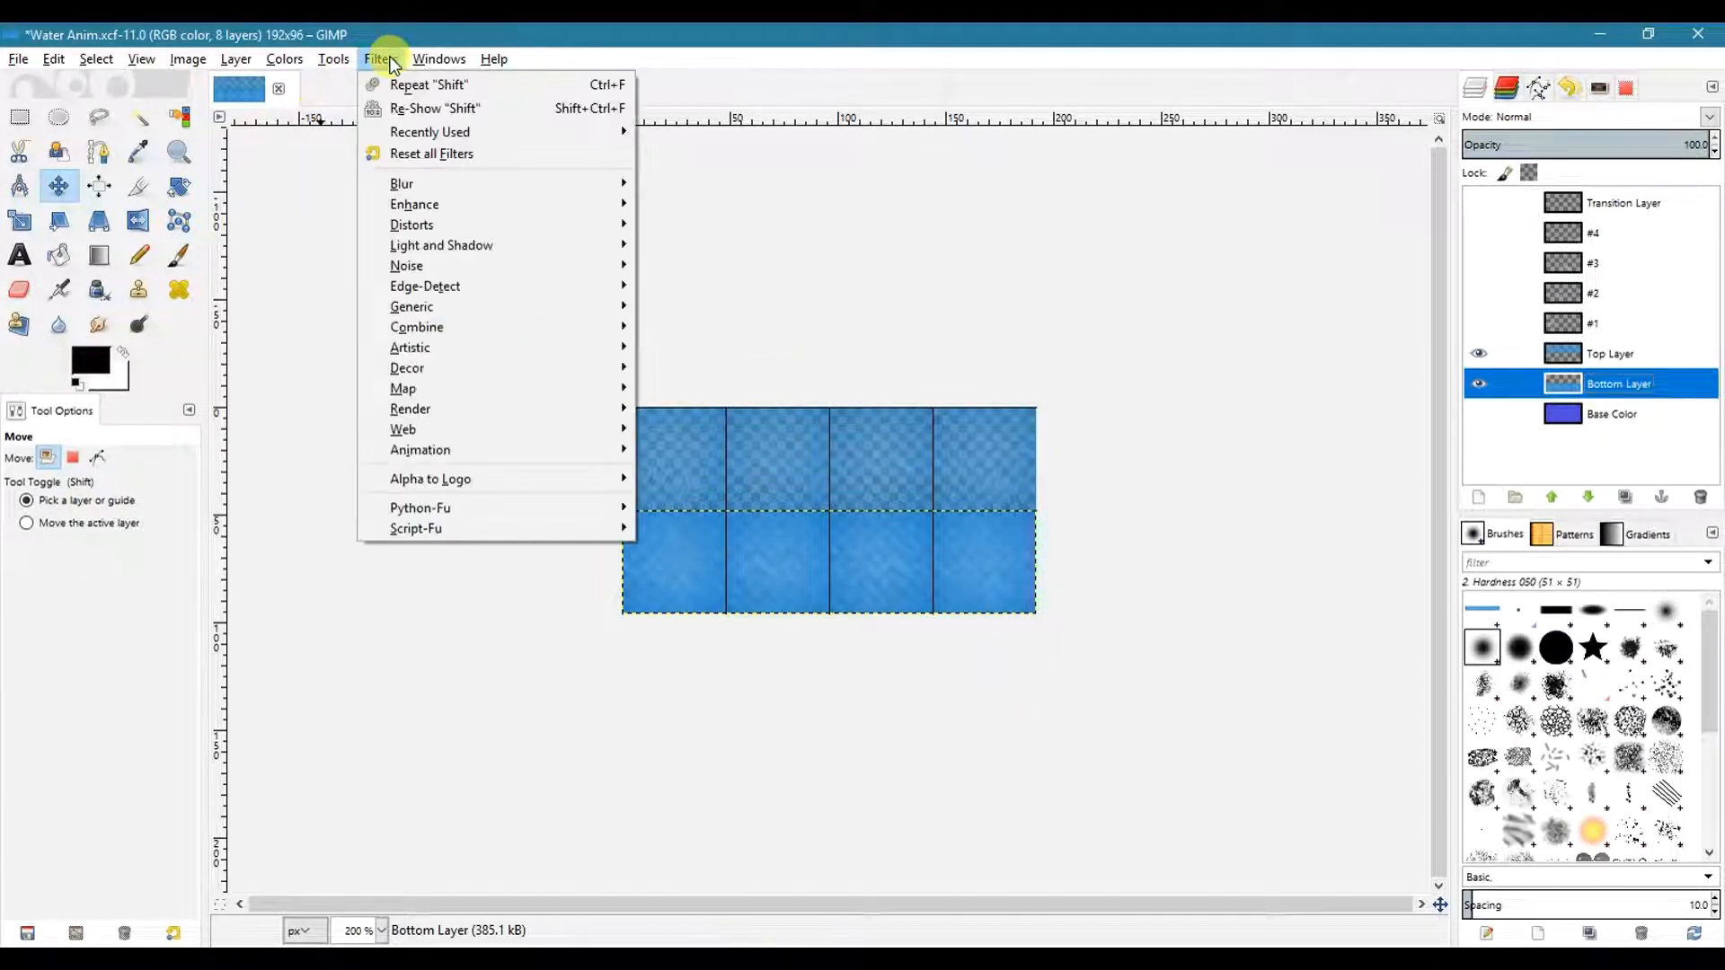
{"action": "mouse_move", "coordinate": [461, 222]}
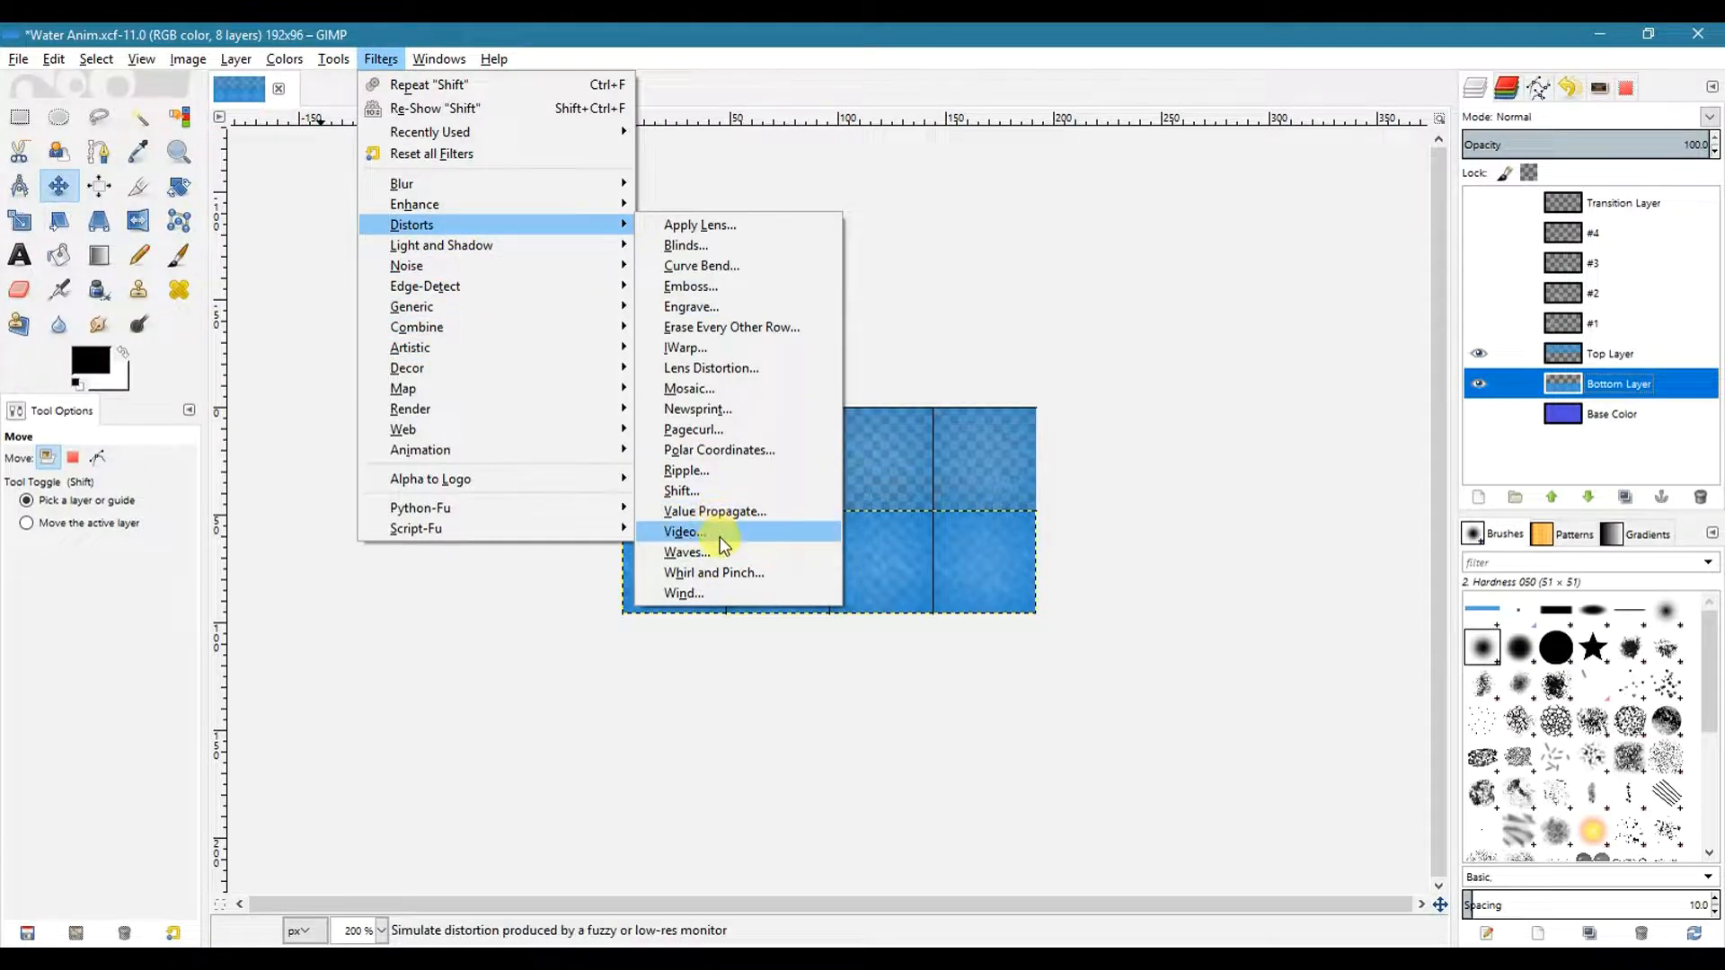
{"action": "left_click", "coordinate": [704, 468]}
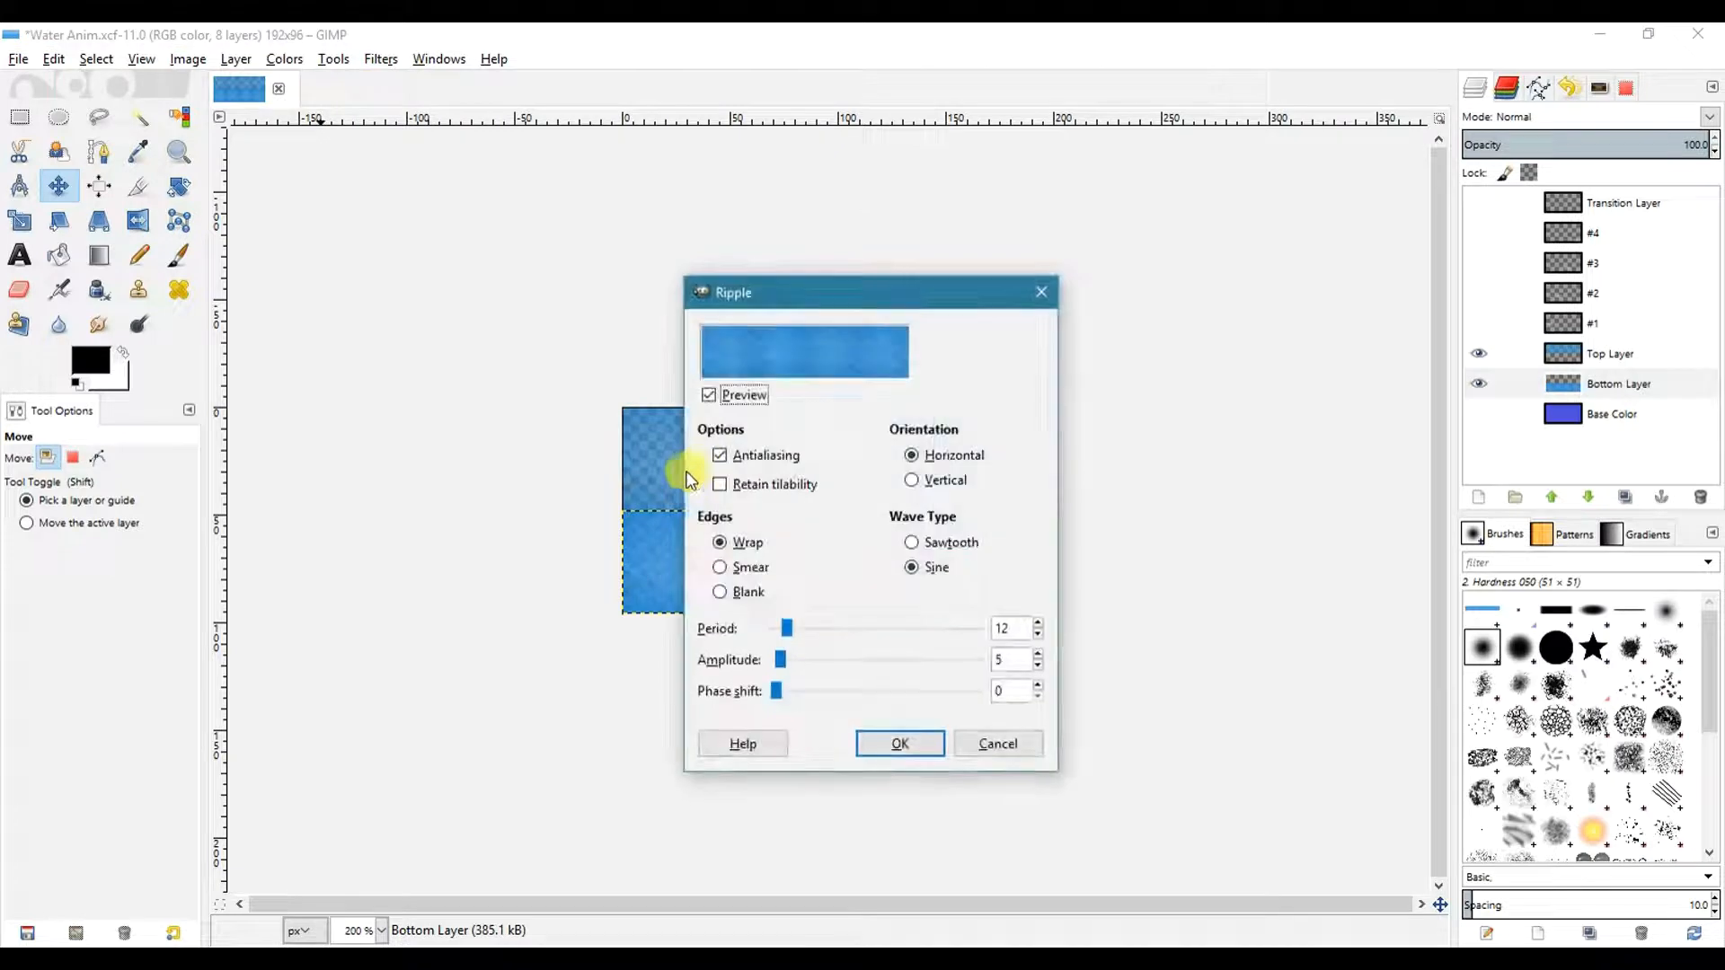
{"action": "left_click_drag", "start_coordinate": [788, 624], "coordinate": [787, 659]}
{"action": "left_click", "coordinate": [893, 741]}
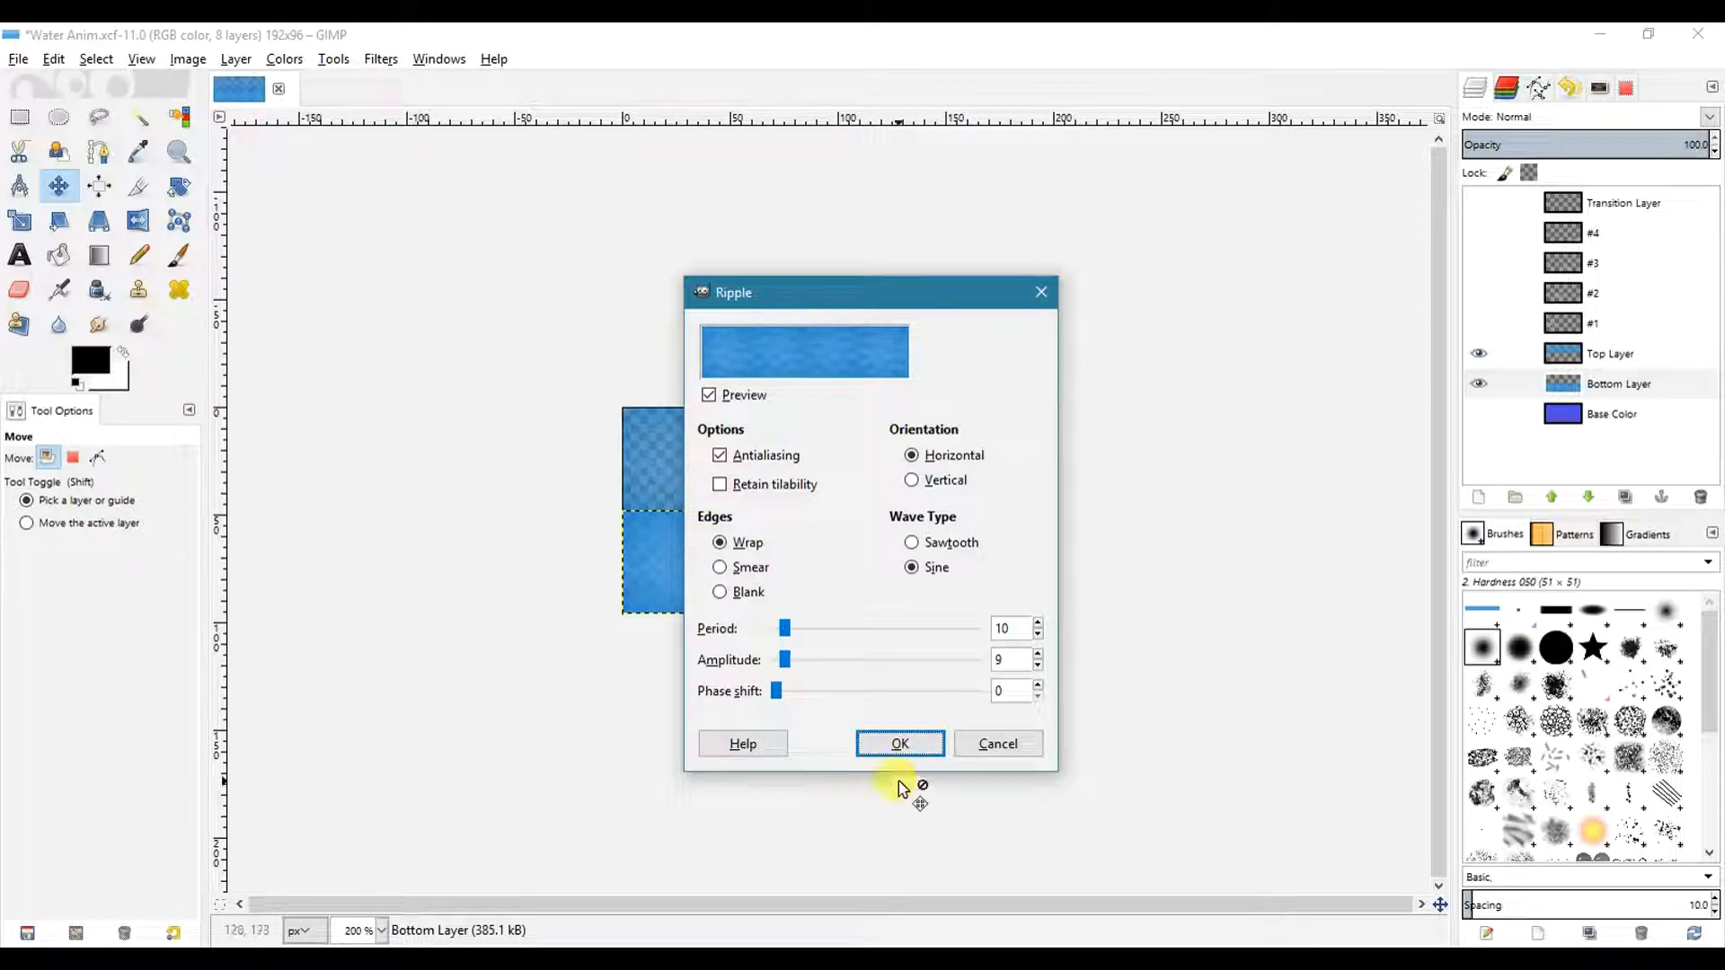
{"action": "left_click", "coordinate": [894, 744]}
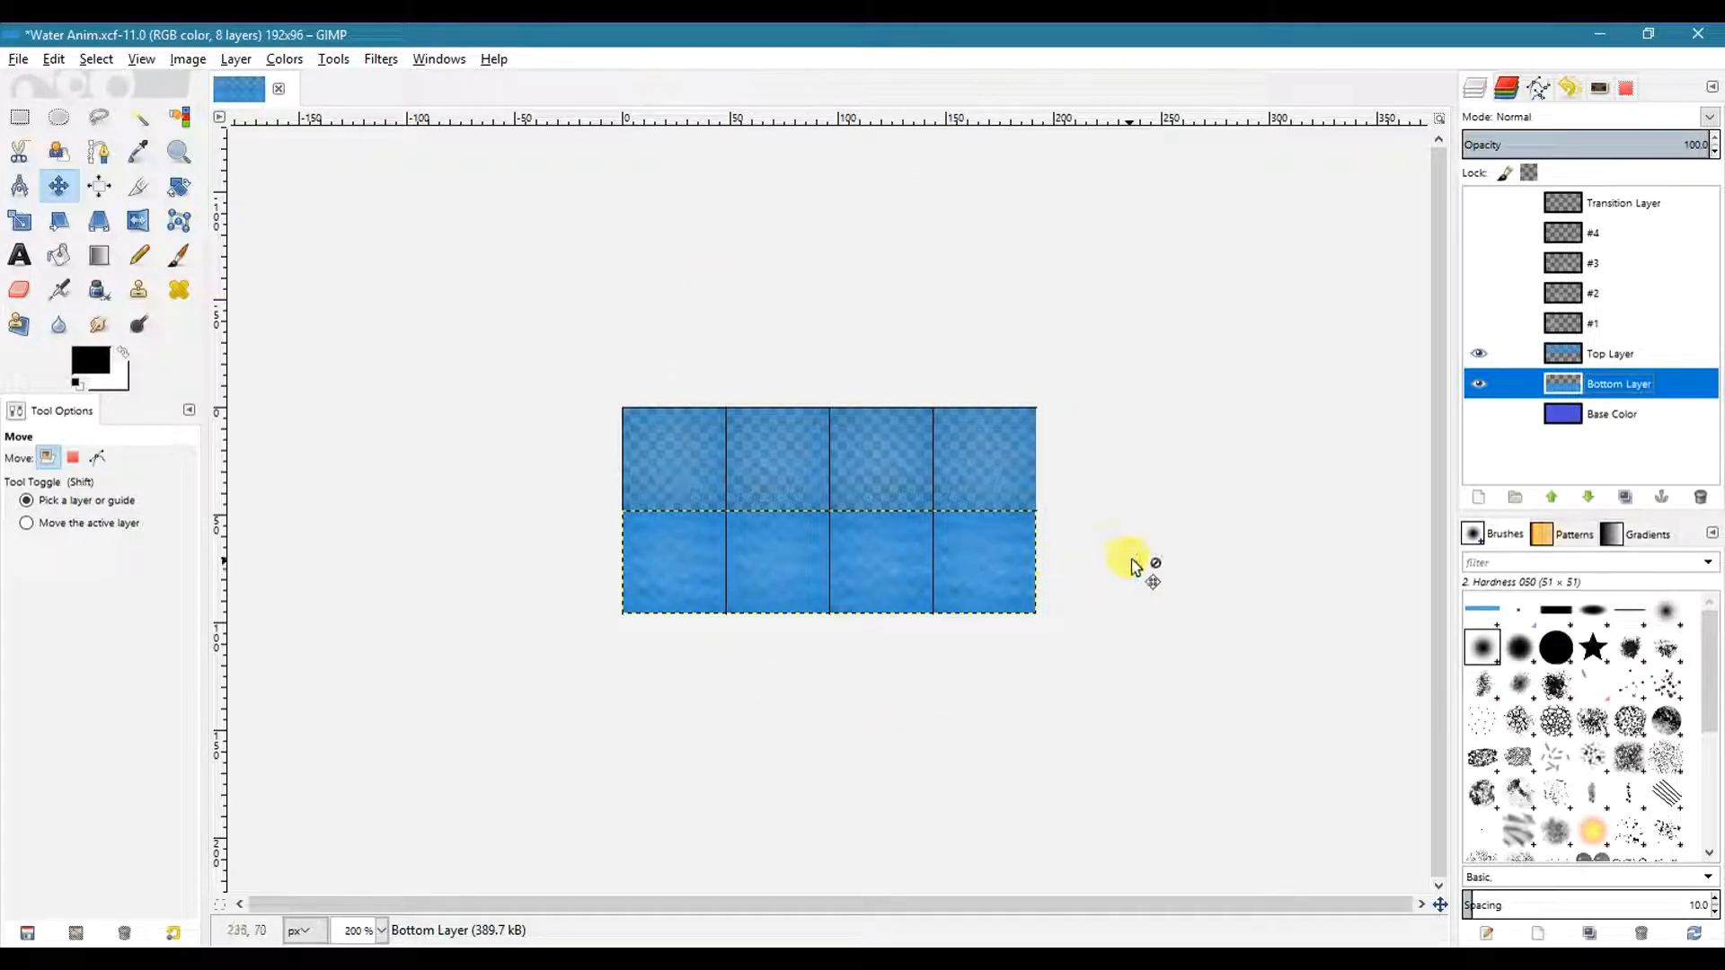
- Apply the Ripple distortion to the Top Layer with the same settings, period 10 and amplitude 9
{"action": "left_click", "coordinate": [1595, 356]}
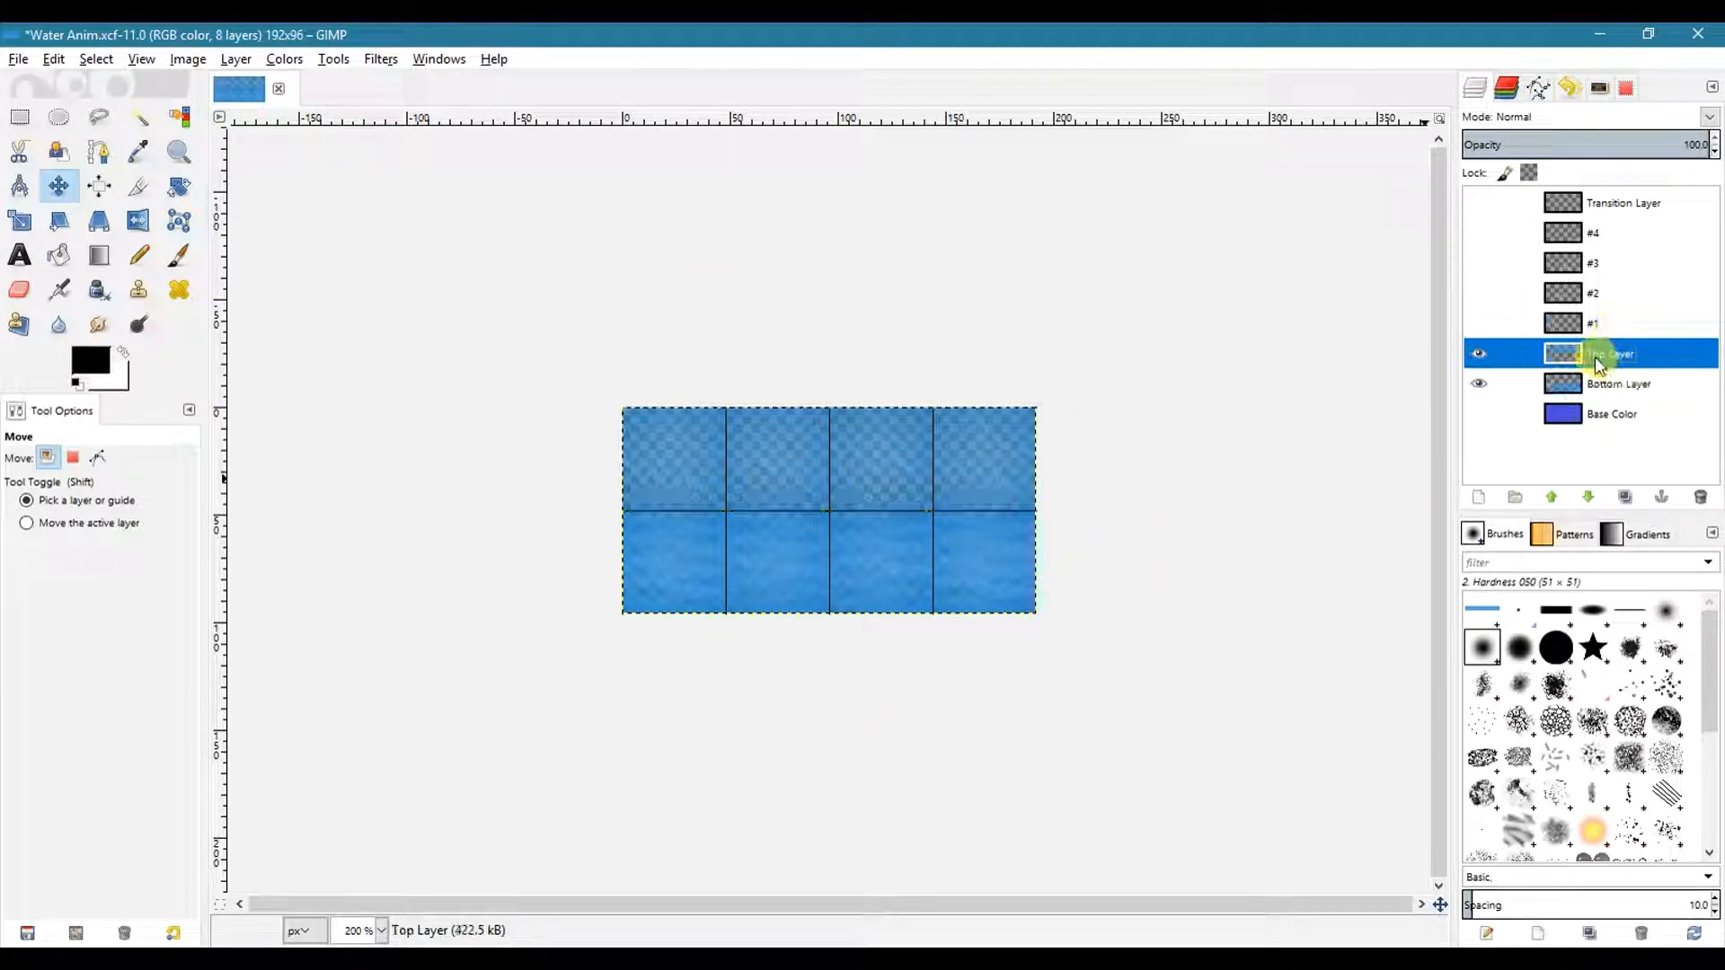
{"action": "key", "text": "shift+ctrl+f"}
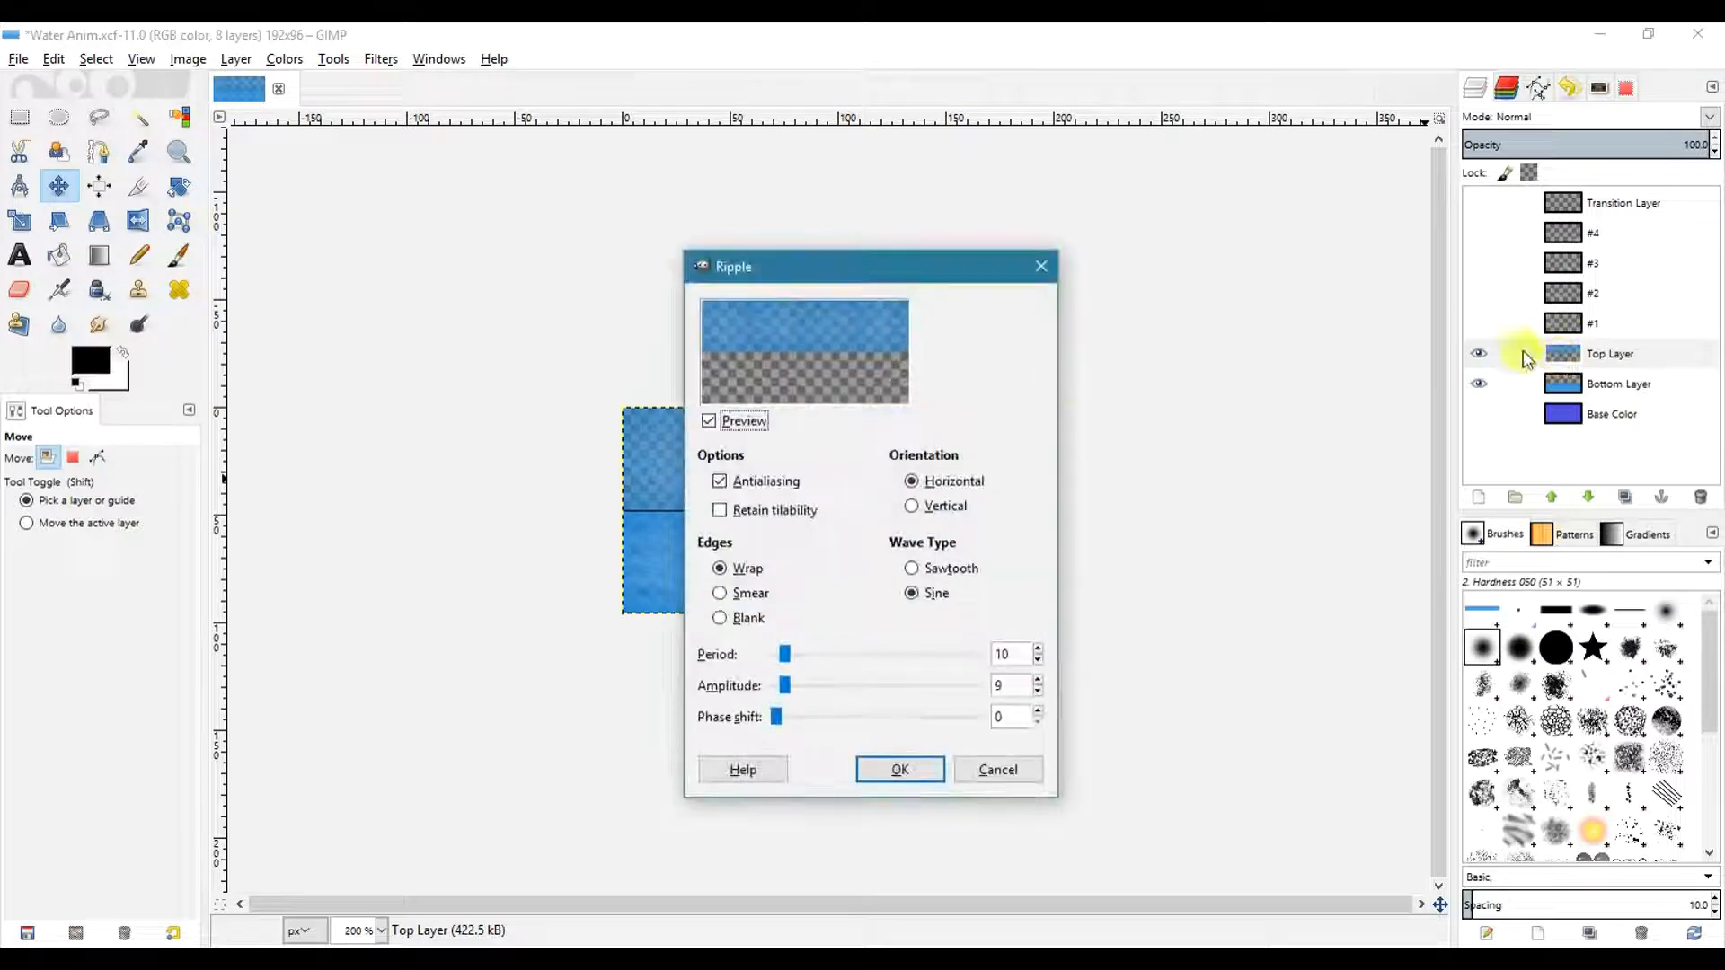
{"action": "left_click", "coordinate": [925, 777]}
- Make the Base Color layer, layers #1 through #4 and the Transition Layer visible above the rippled water layers
{"action": "left_click", "coordinate": [1477, 413]}
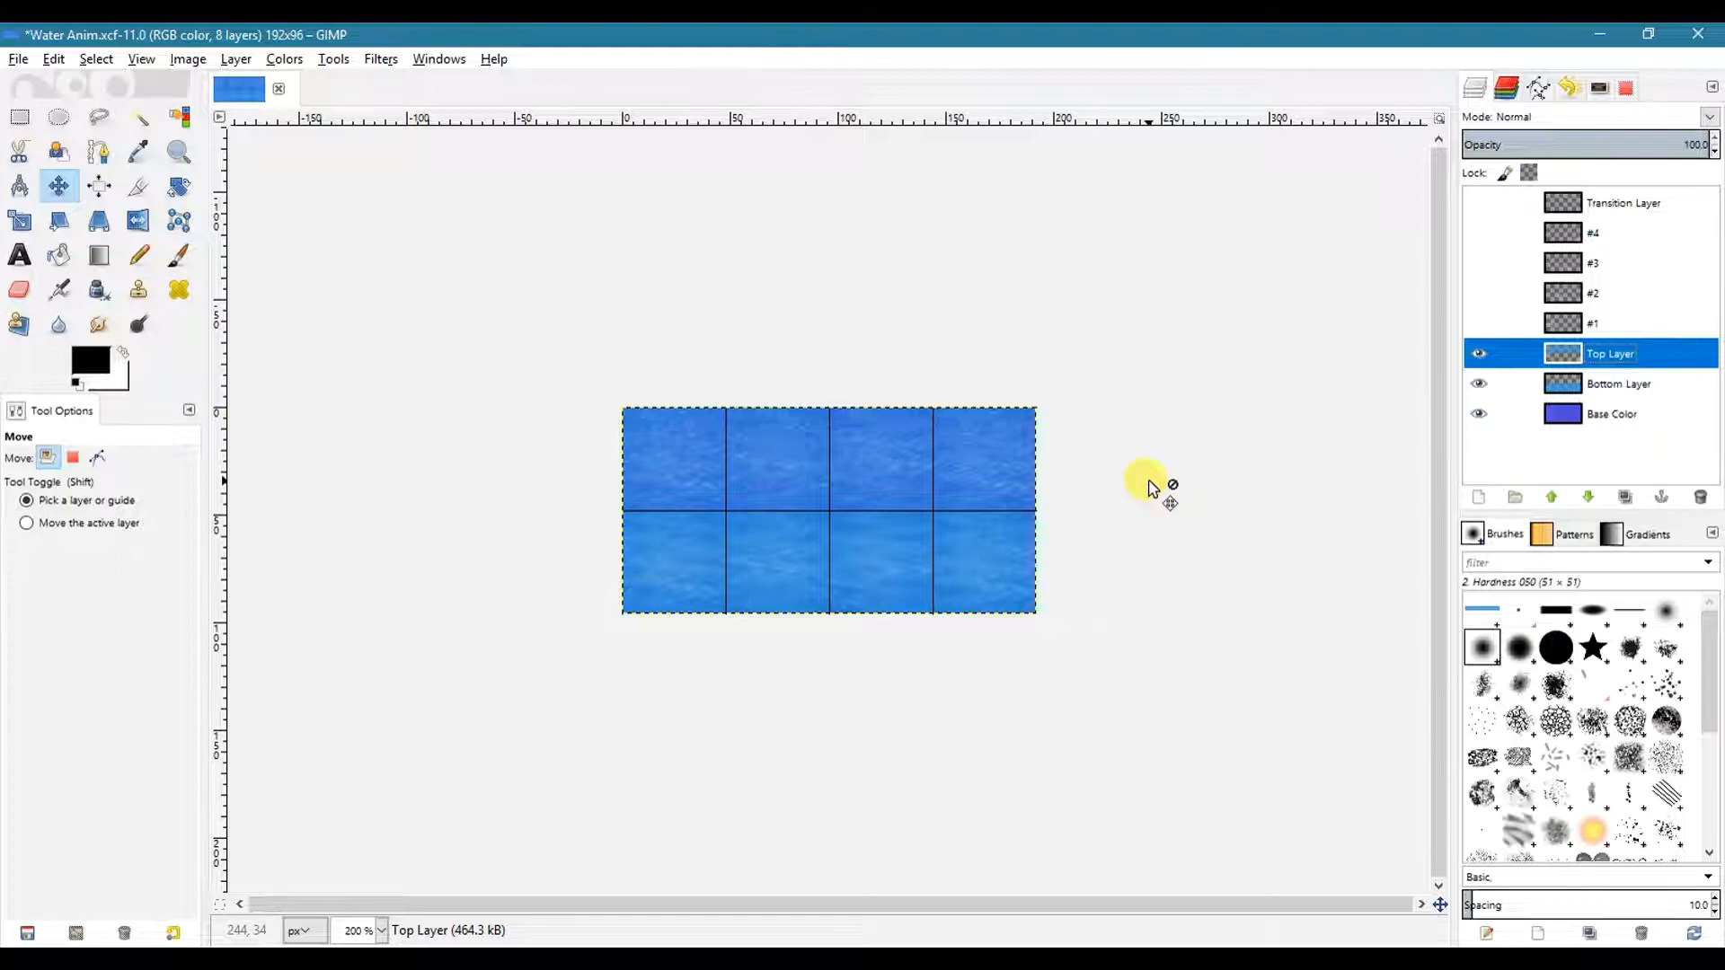
{"action": "left_click", "coordinate": [1479, 322]}
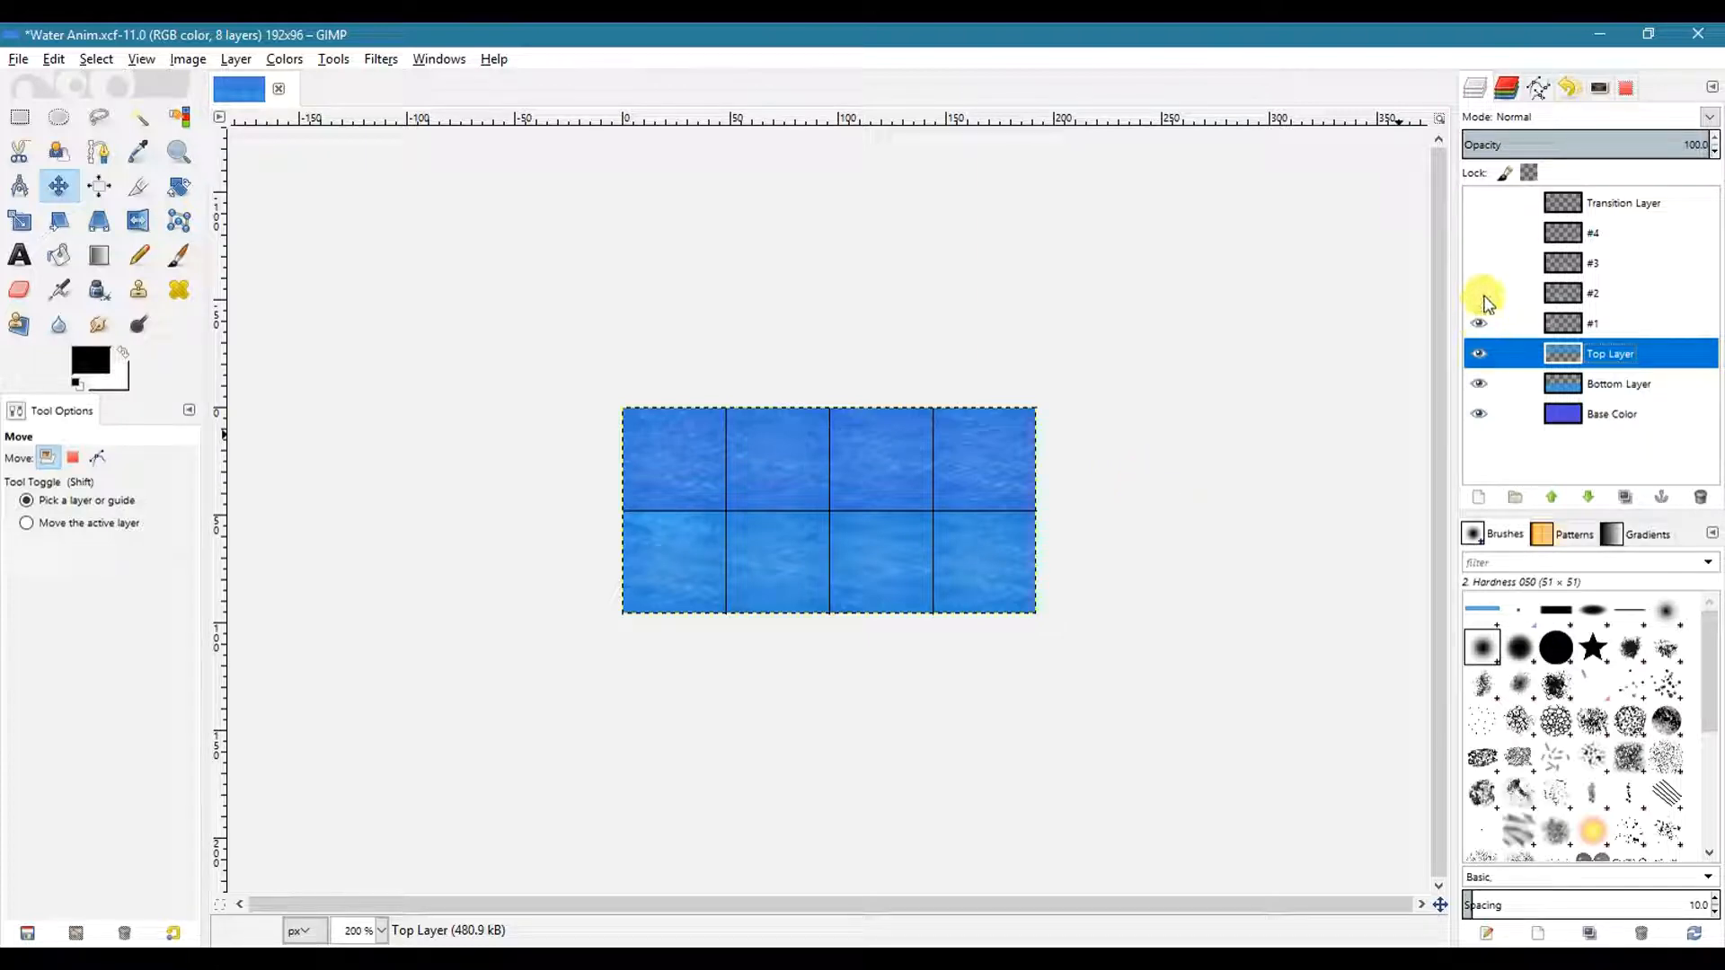
{"action": "left_click", "coordinate": [1480, 292]}
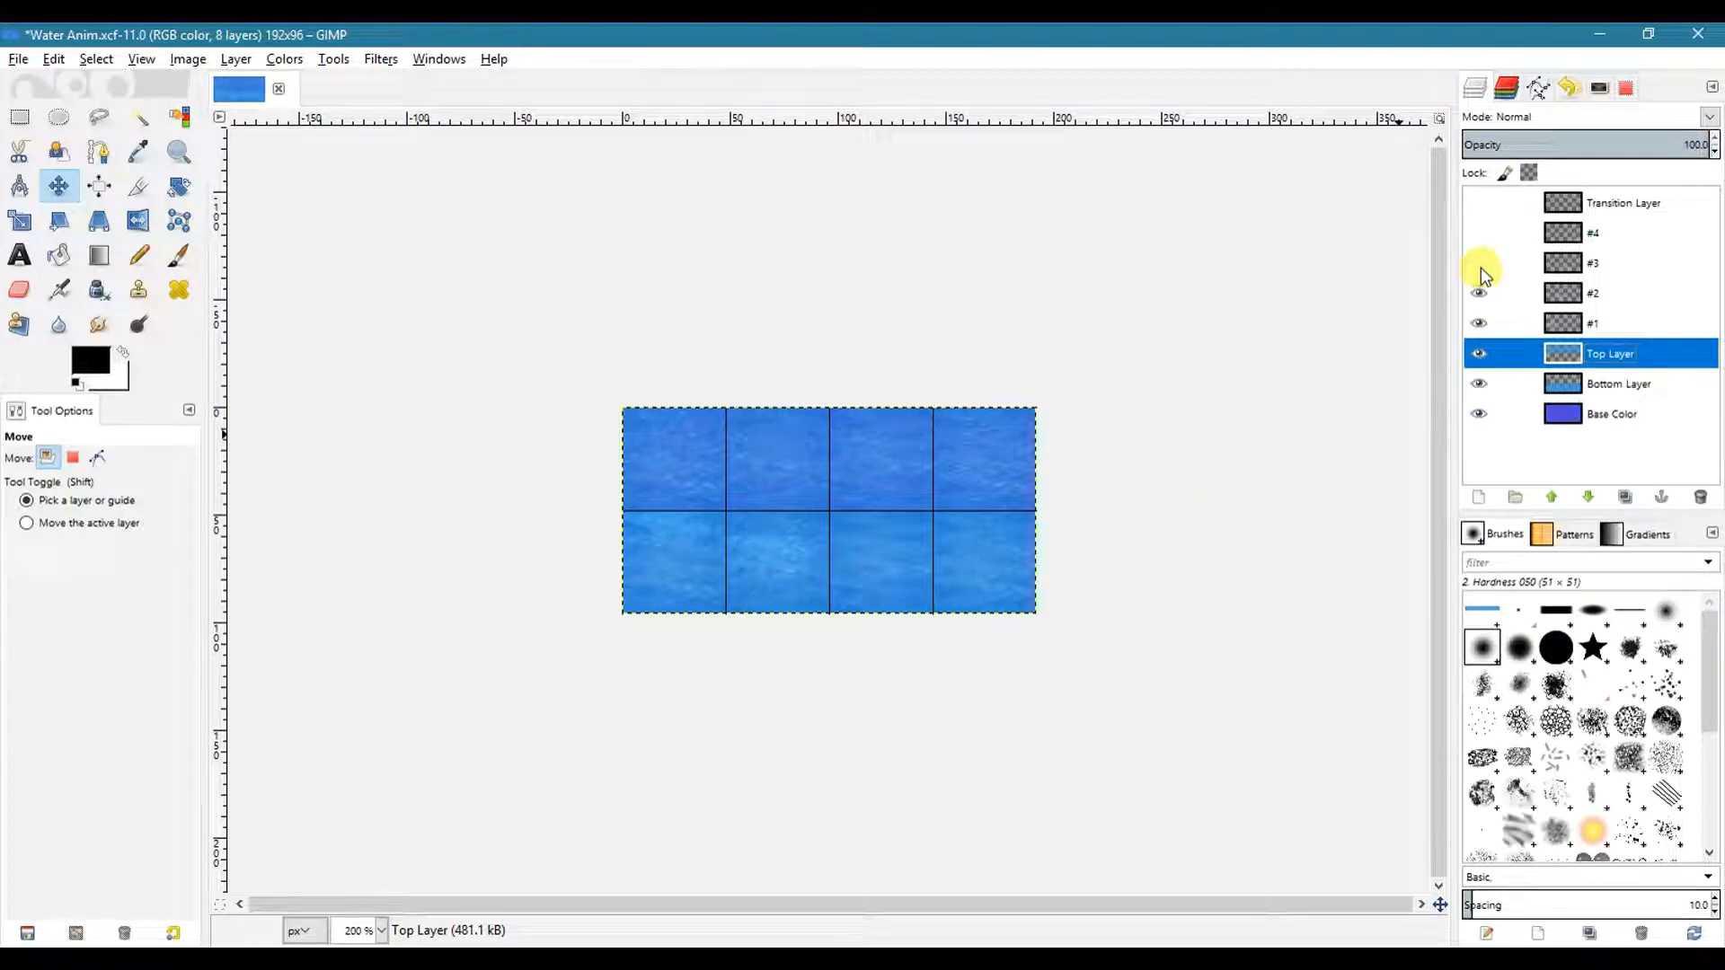
{"action": "left_click", "coordinate": [1480, 263]}
{"action": "left_click", "coordinate": [1478, 233]}
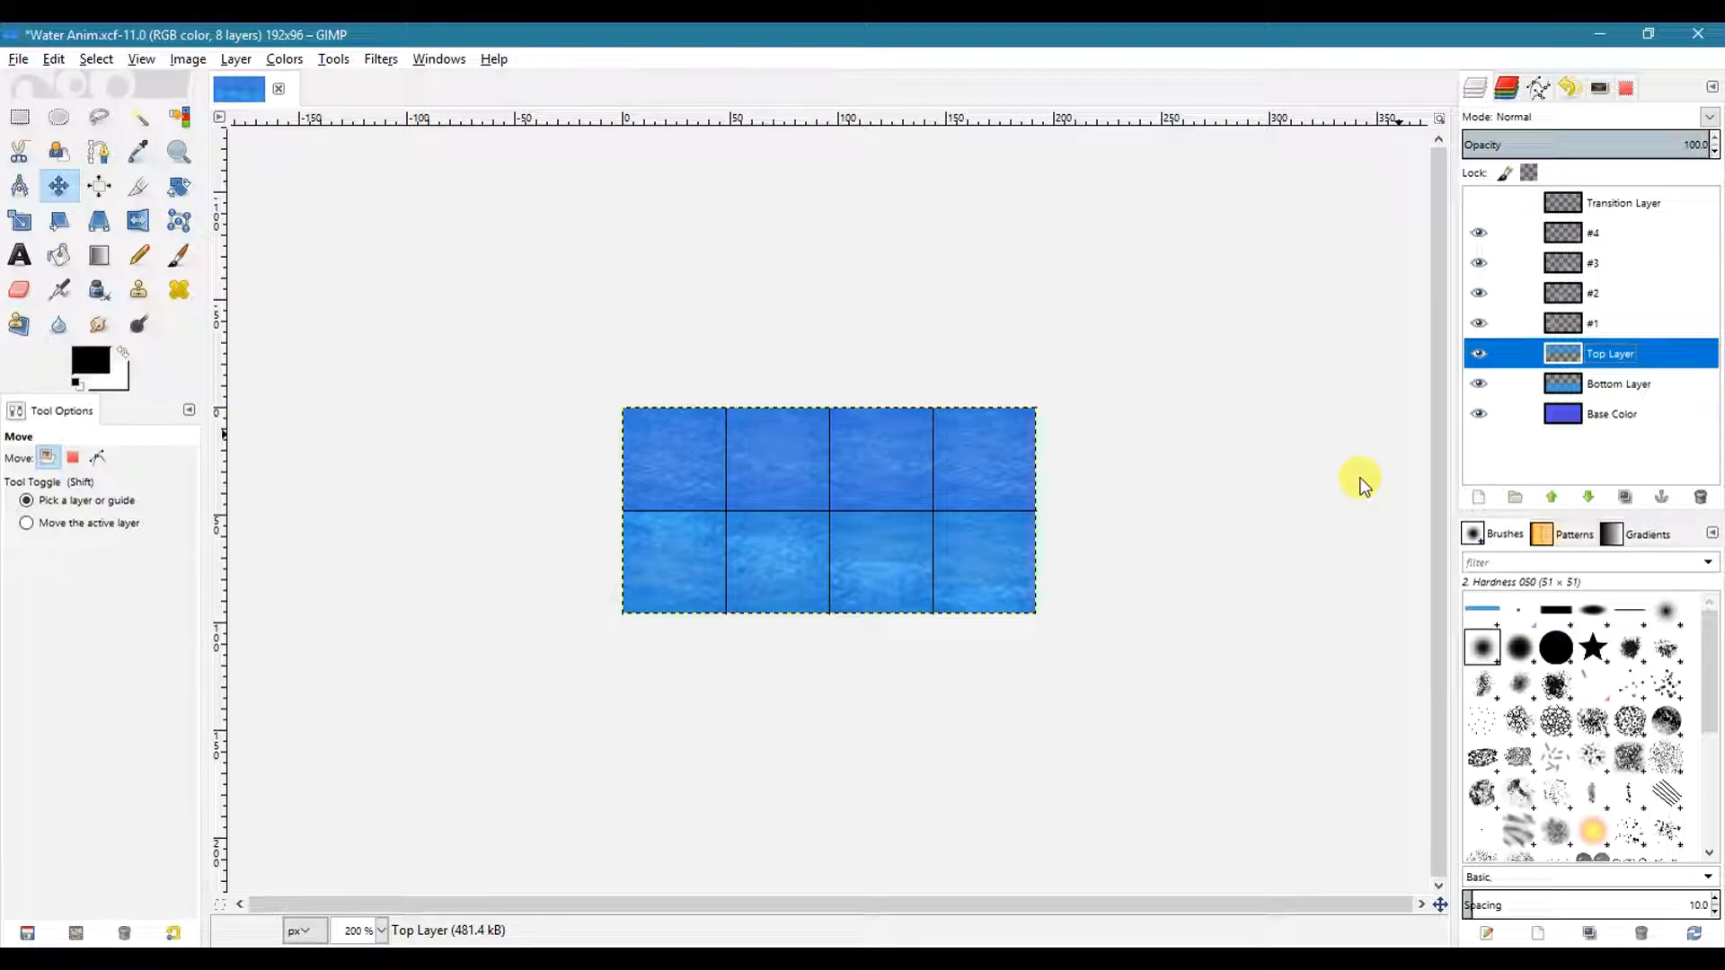
{"action": "left_click", "coordinate": [1475, 204]}
- Toggle the visibility of Top Layer, Bottom Layer and Base Color to examine the numbered highlight layers in isolation, ending with every layer visible
{"action": "left_click", "coordinate": [1480, 416]}
{"action": "left_click", "coordinate": [1480, 415]}
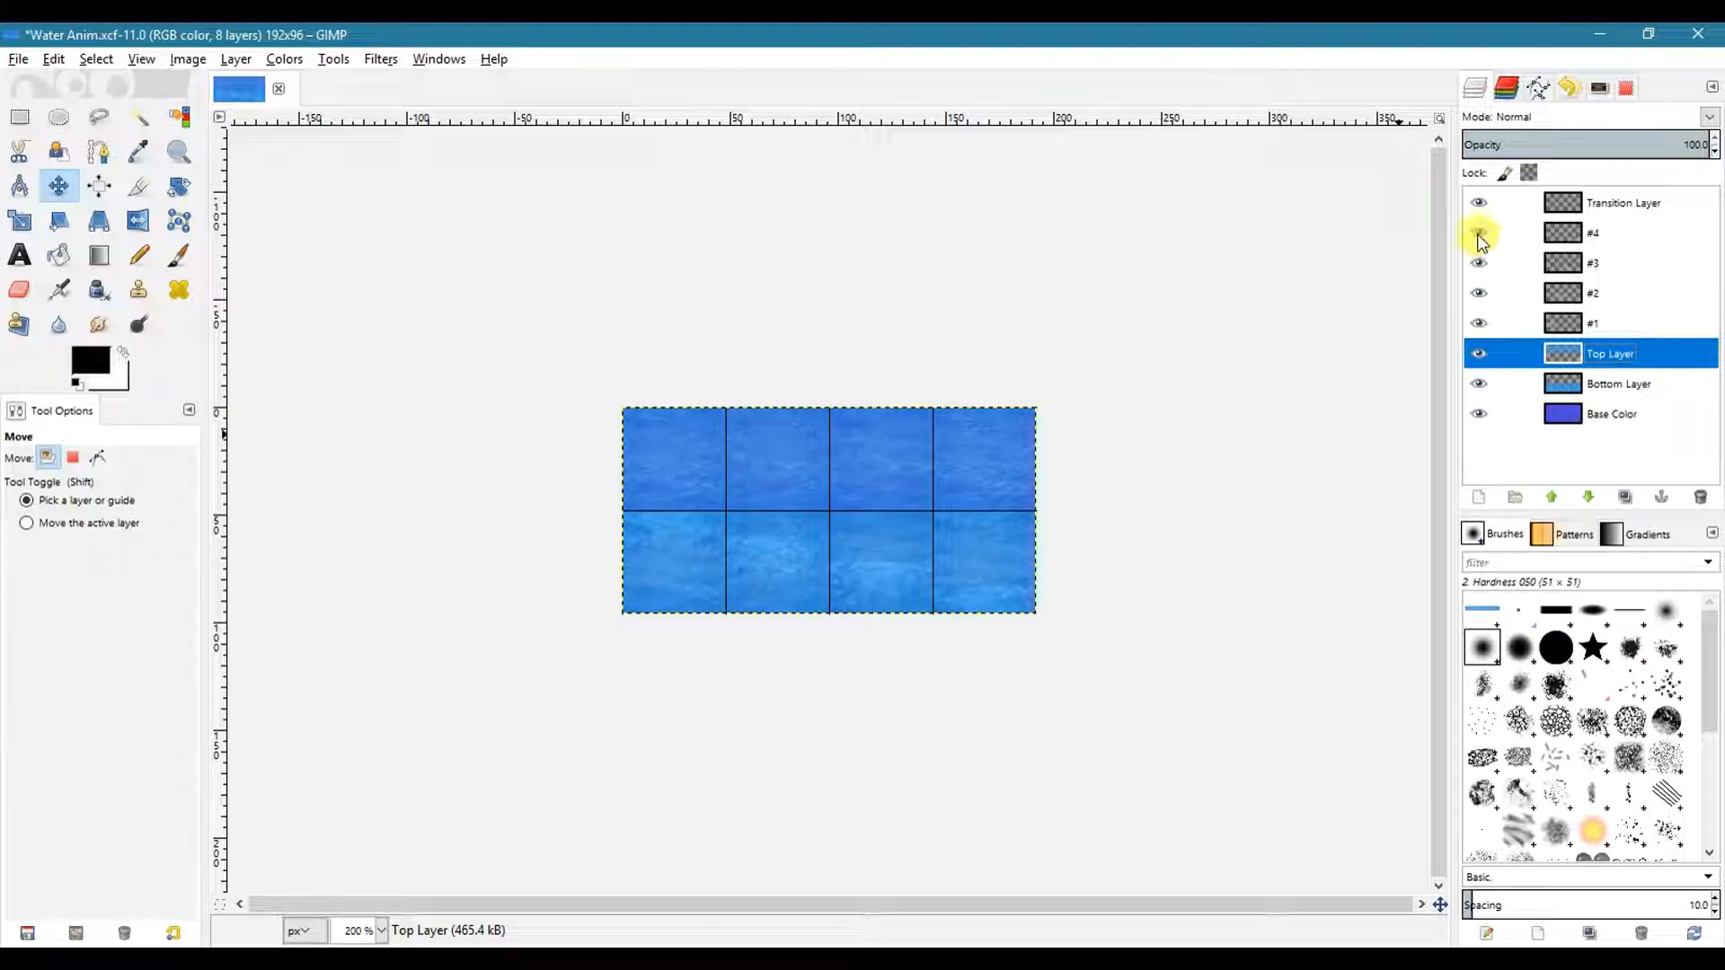
{"action": "left_click", "coordinate": [1478, 354]}
{"action": "left_click", "coordinate": [1478, 384]}
{"action": "left_click", "coordinate": [1478, 414]}
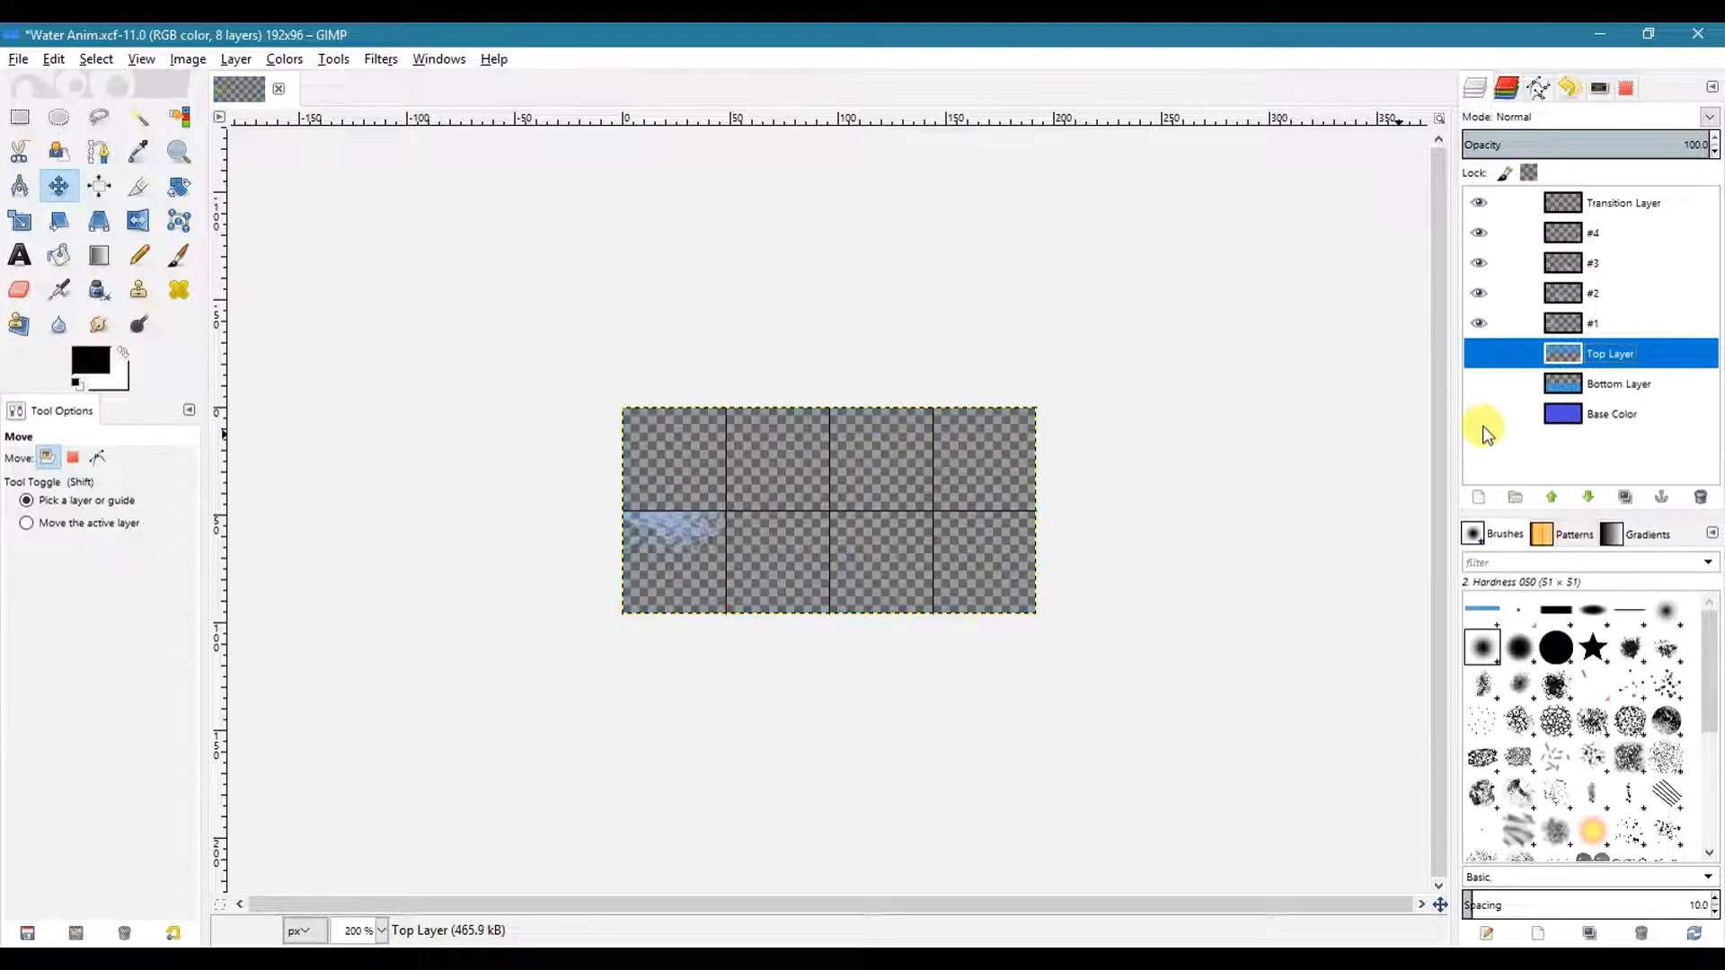
{"action": "left_click", "coordinate": [1478, 414]}
{"action": "left_click", "coordinate": [978, 559]}
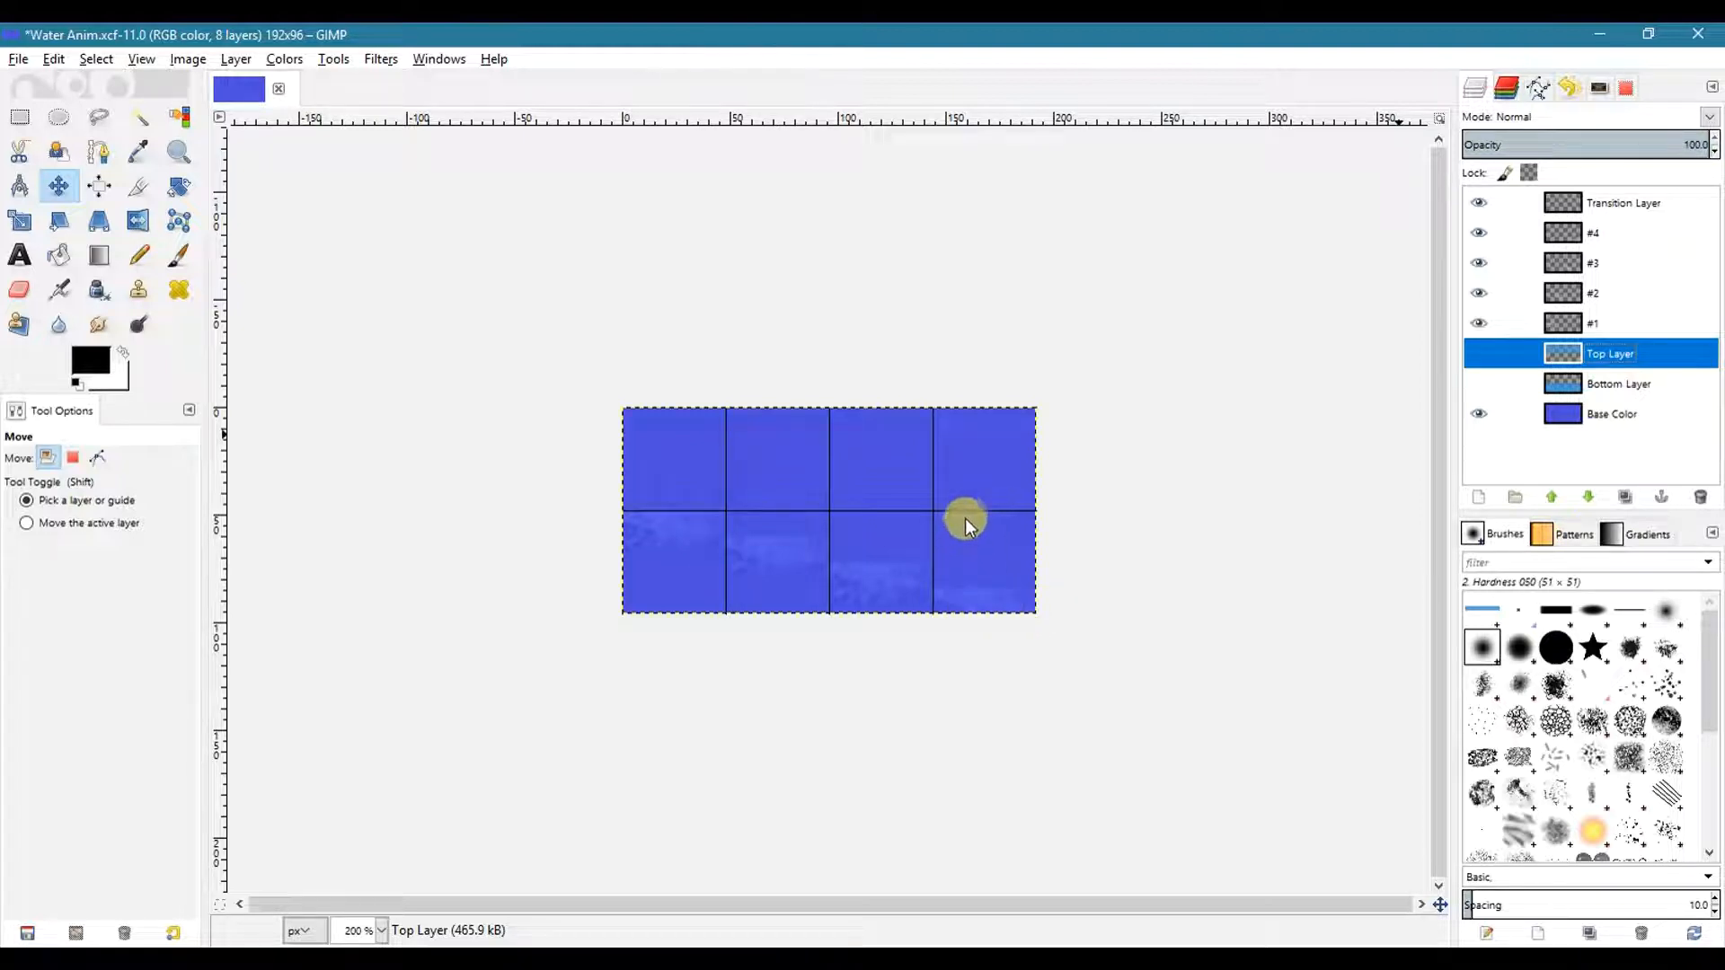
{"action": "left_click", "coordinate": [1477, 353]}
{"action": "left_click", "coordinate": [1478, 384]}
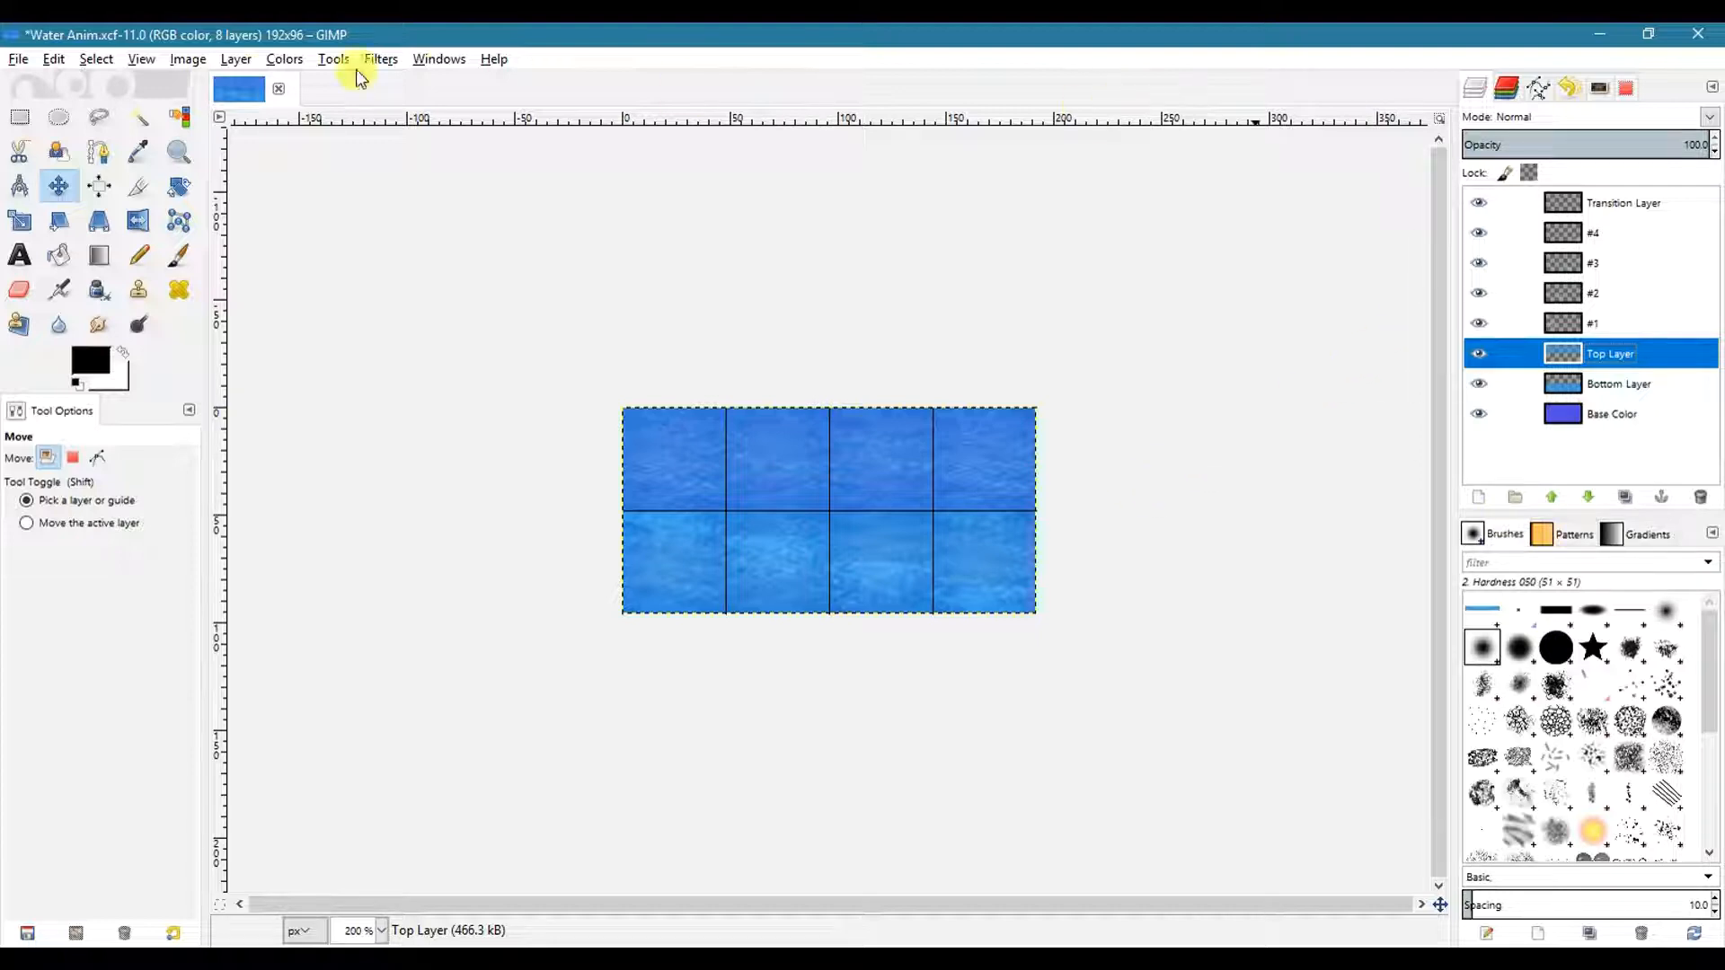
- Export the image as Water Anim.png into the Custom\Animations folder, replacing the existing file and keeping the offered PNG options
{"action": "left_click", "coordinate": [19, 59]}
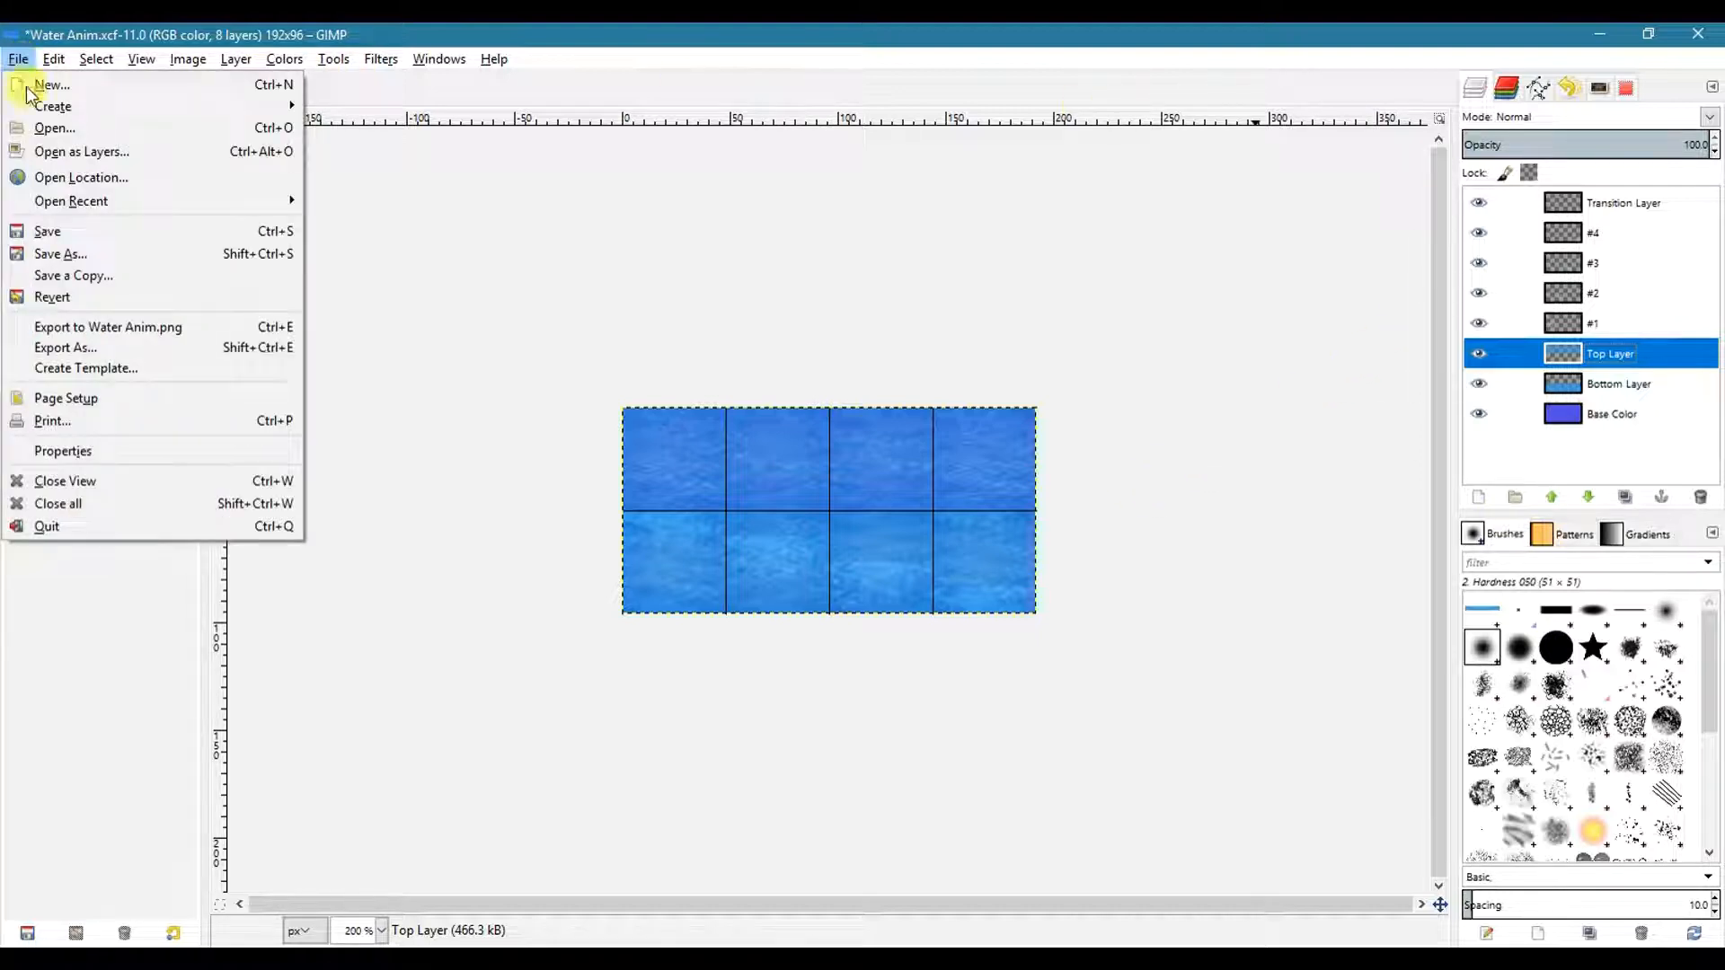
{"action": "left_click", "coordinate": [127, 352]}
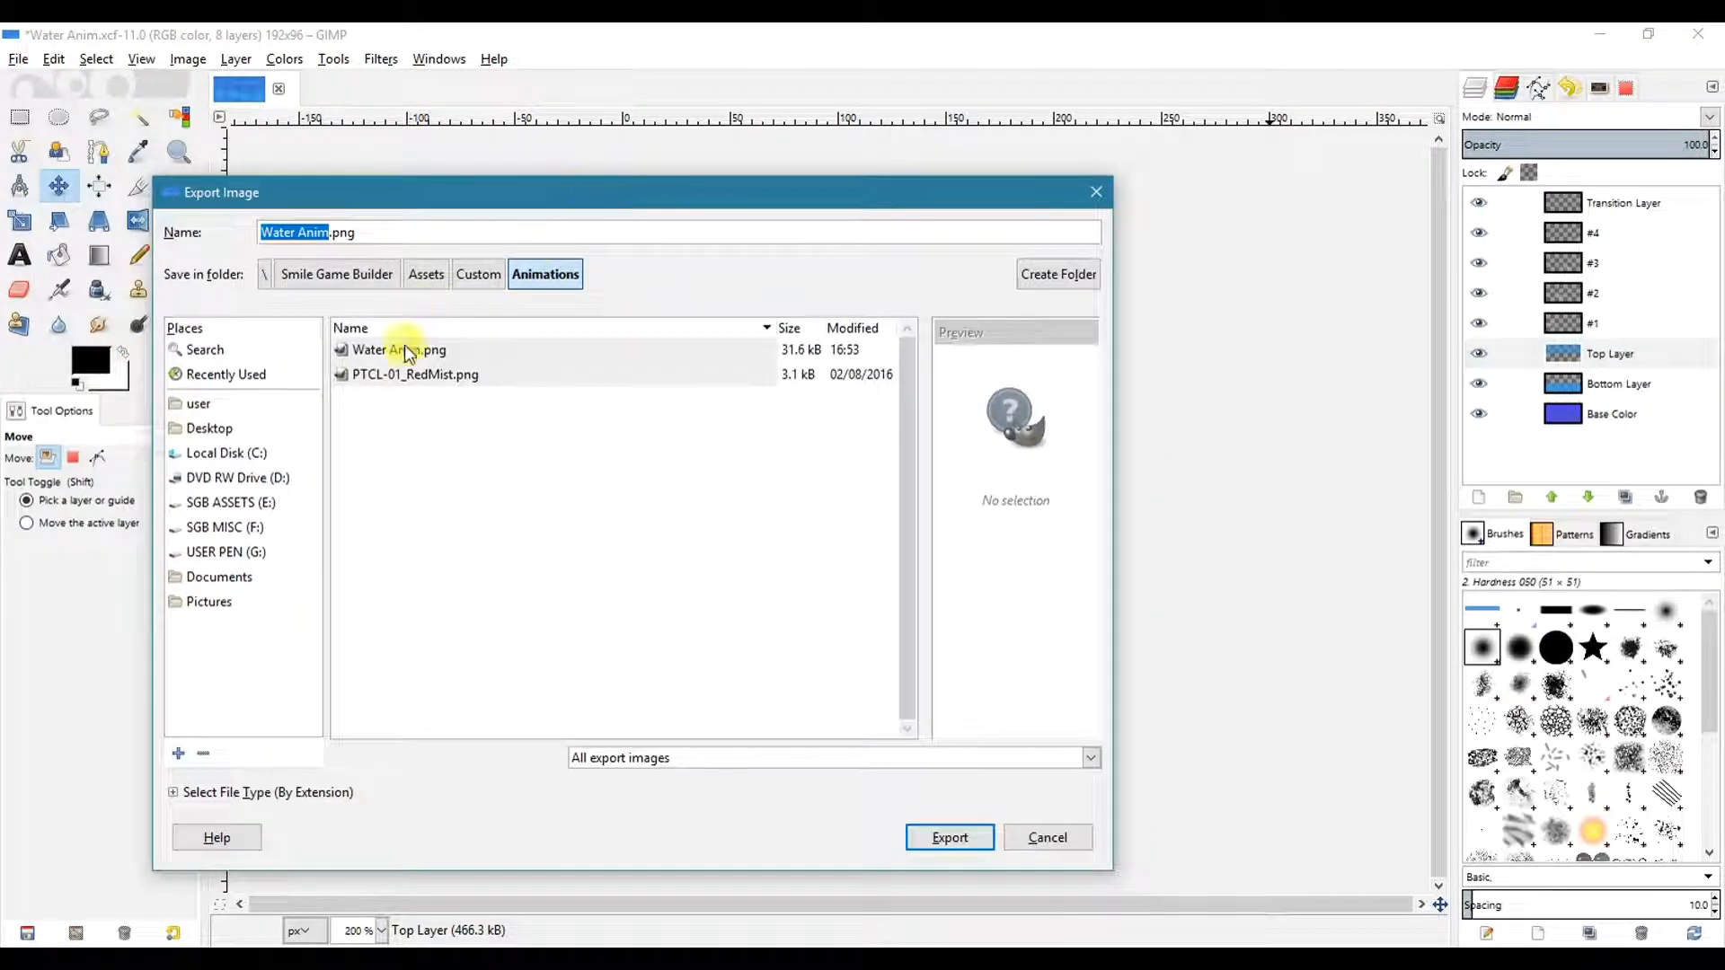
{"action": "left_click", "coordinate": [403, 354]}
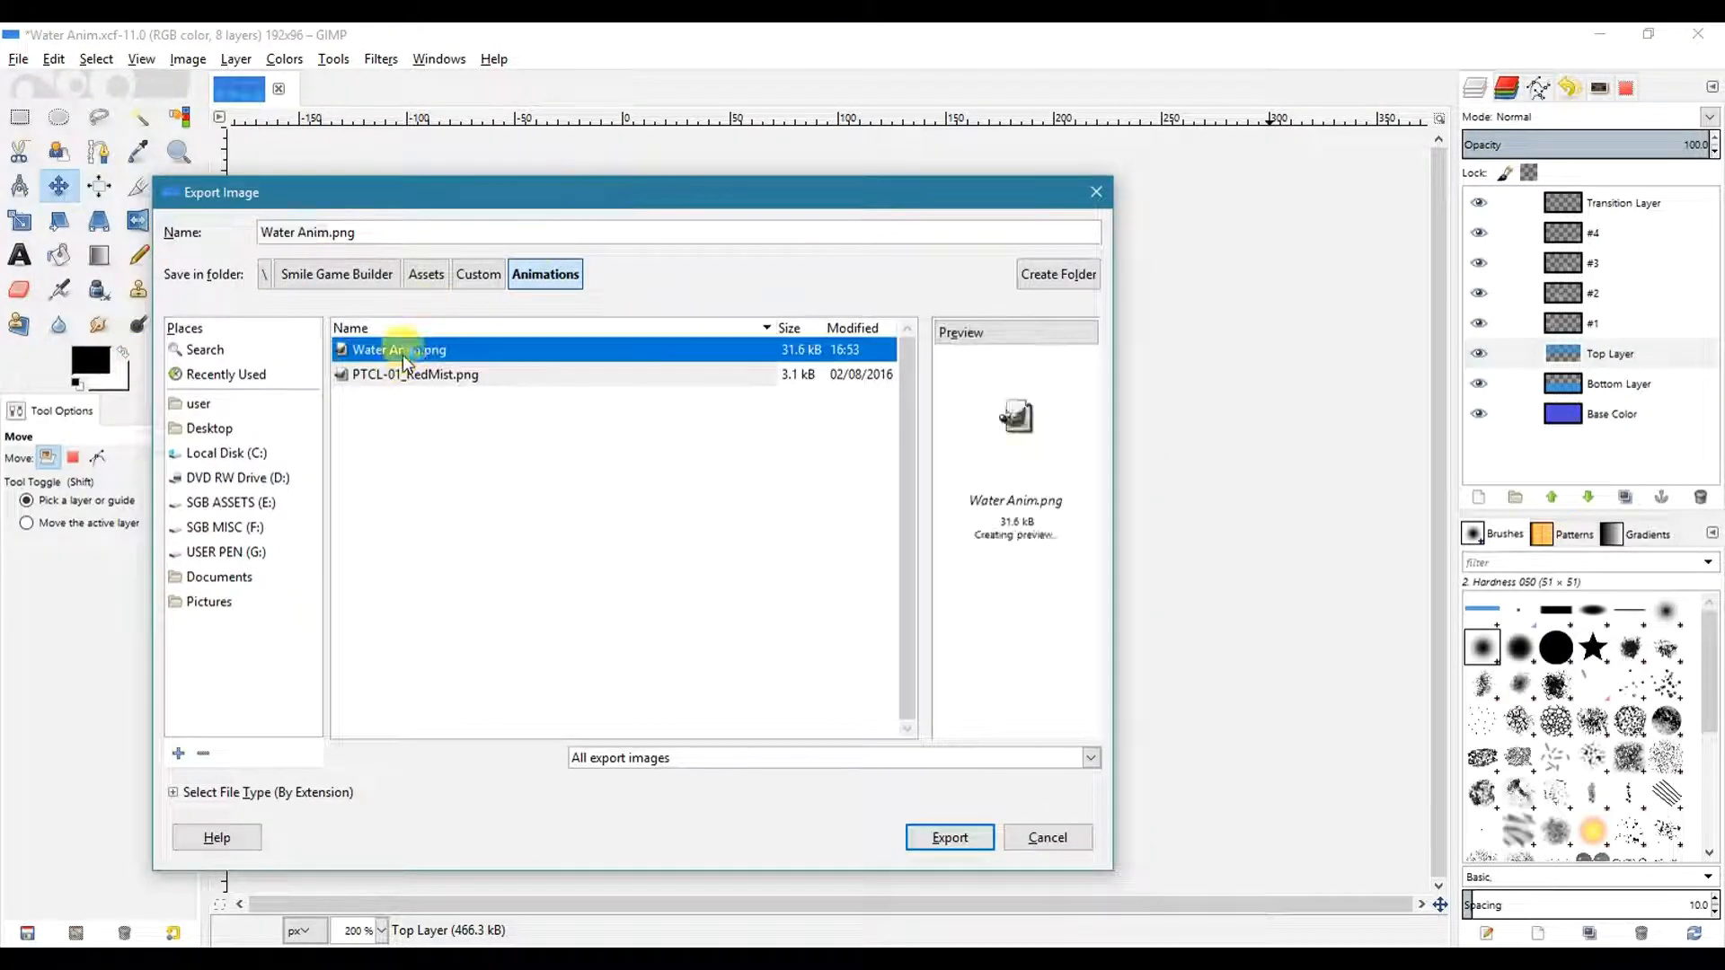
{"action": "left_click", "coordinate": [956, 842]}
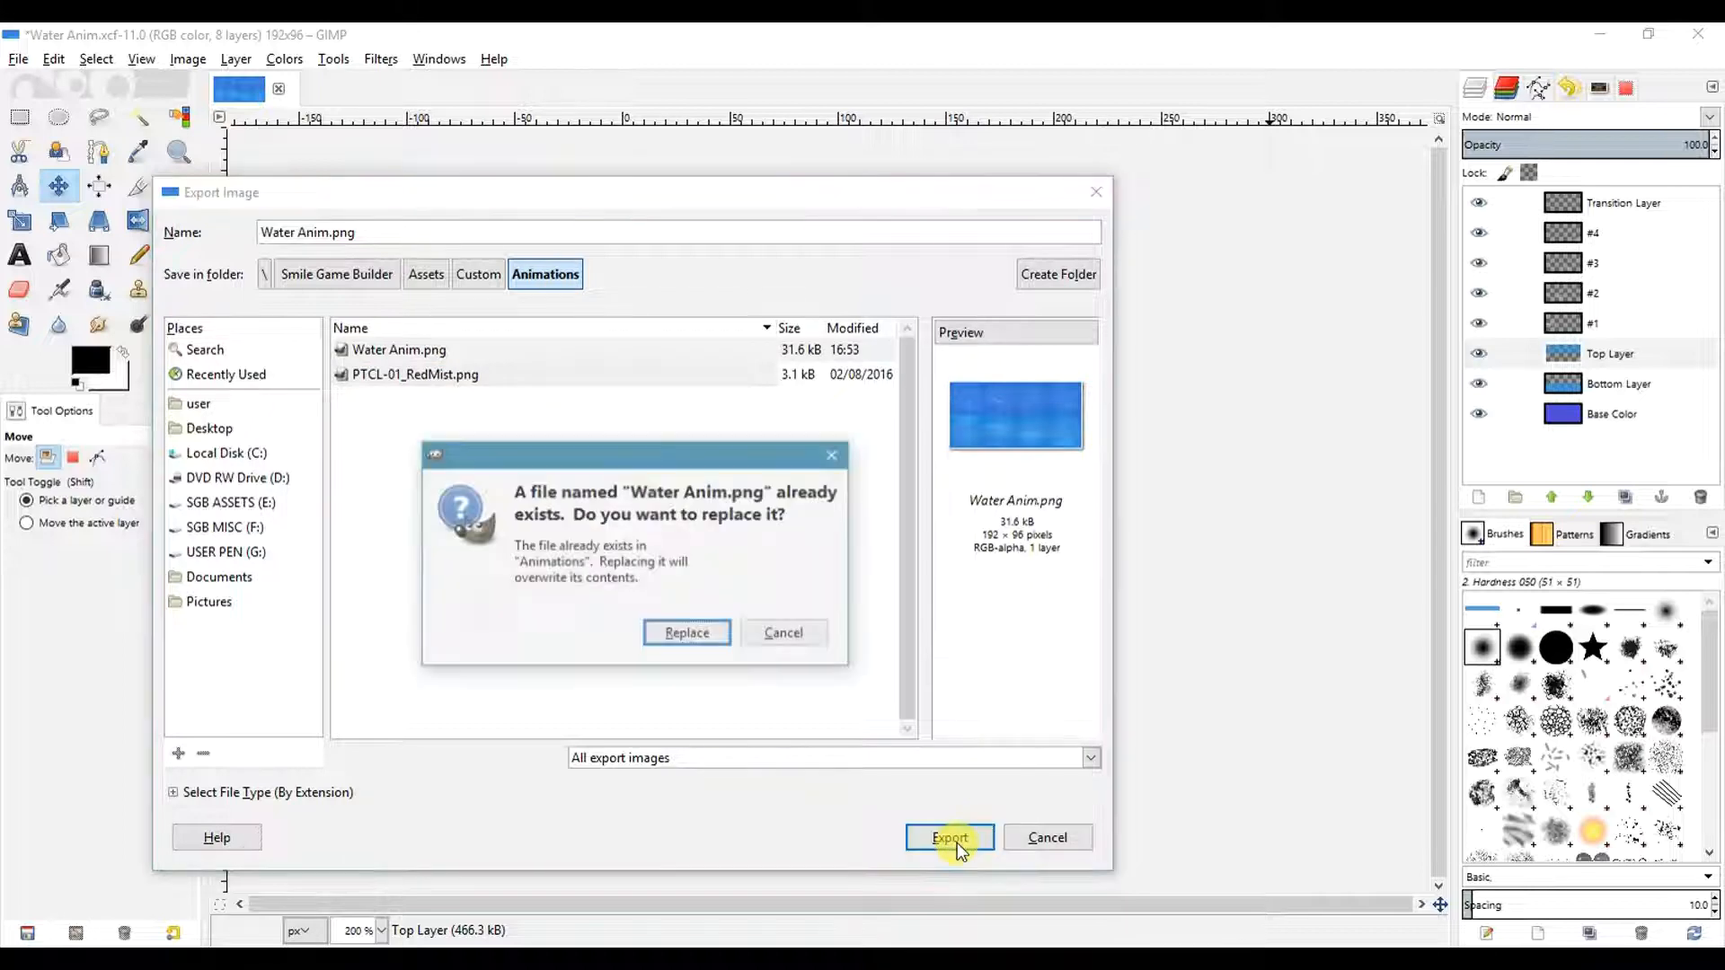
{"action": "left_click", "coordinate": [694, 634]}
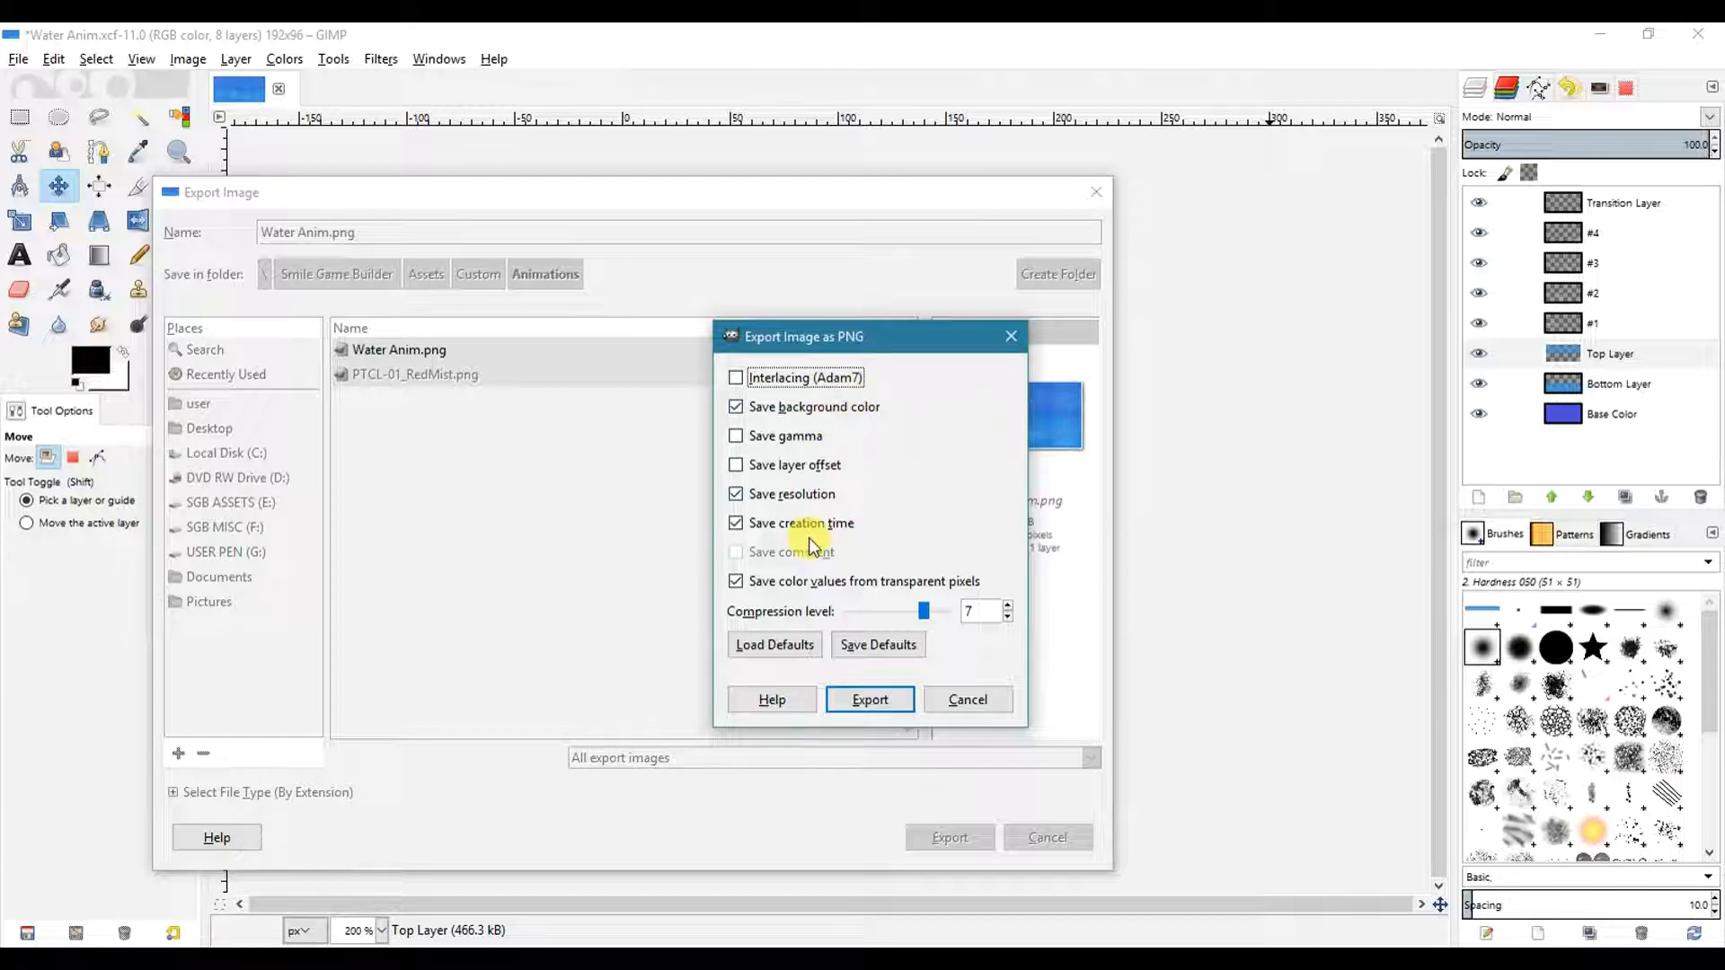
{"action": "left_click", "coordinate": [882, 699]}
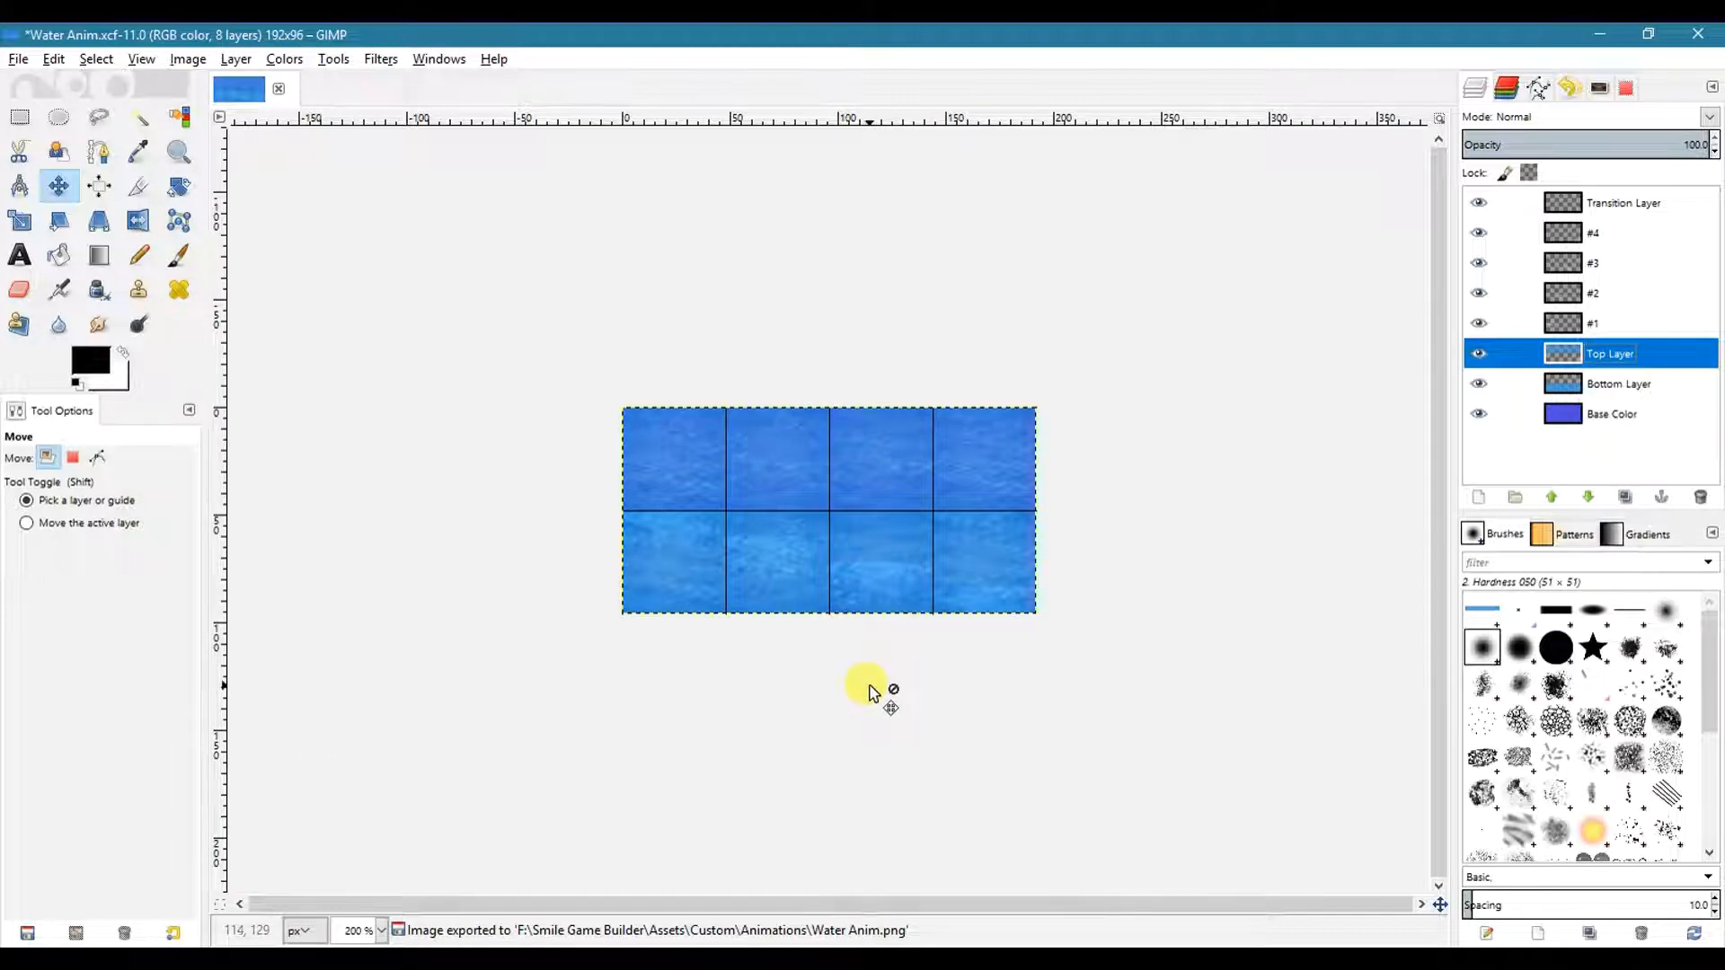
- Switch to SMILE GAME BUILDER and add Water Anim.png from the Custom\Animations folder as a map terrain asset
{"action": "left_click", "coordinate": [418, 958]}
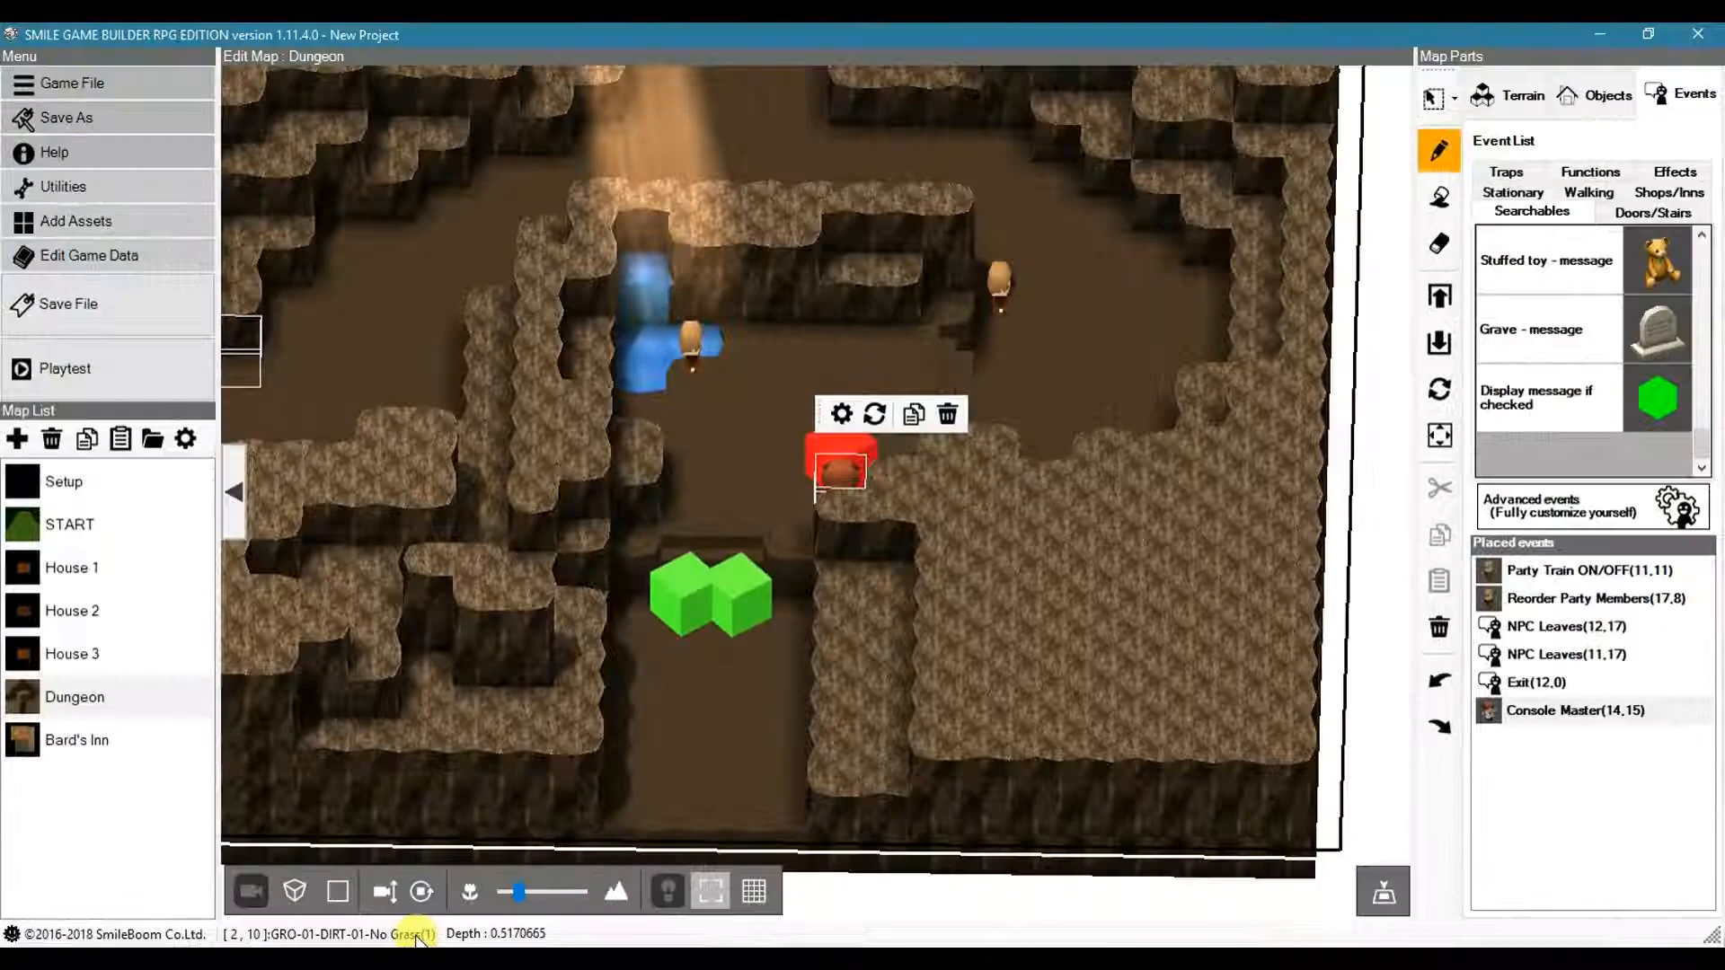
{"action": "left_click", "coordinate": [74, 228]}
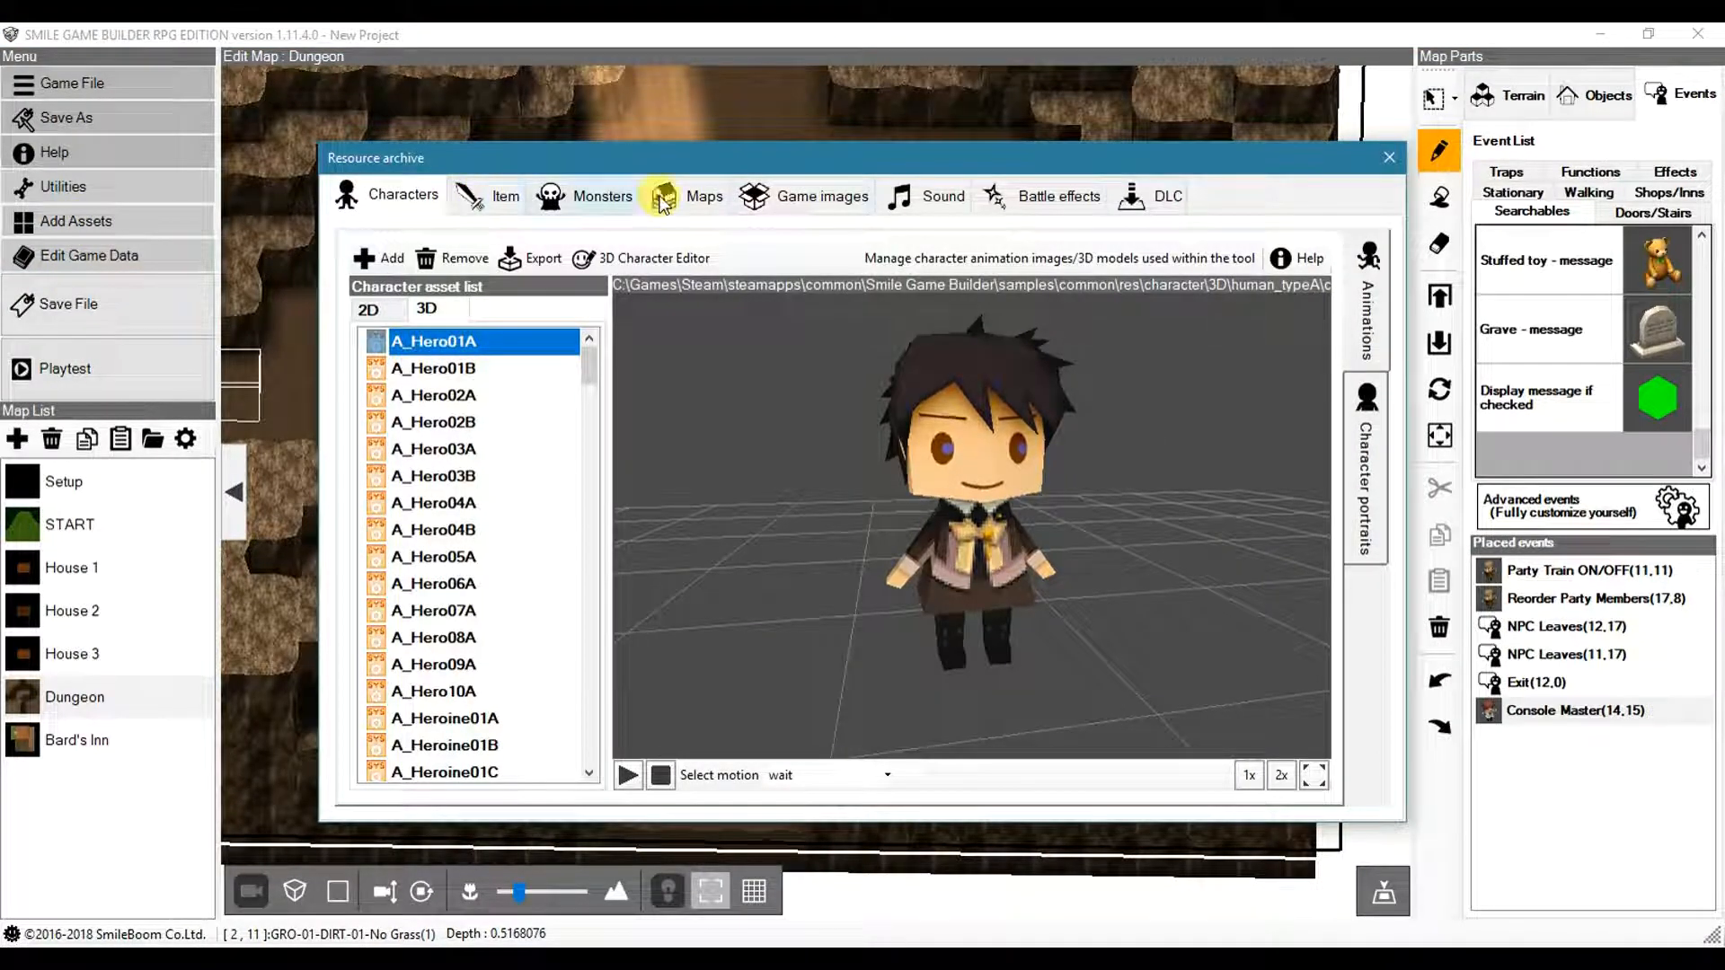
{"action": "left_click", "coordinate": [696, 195]}
{"action": "left_click", "coordinate": [375, 259]}
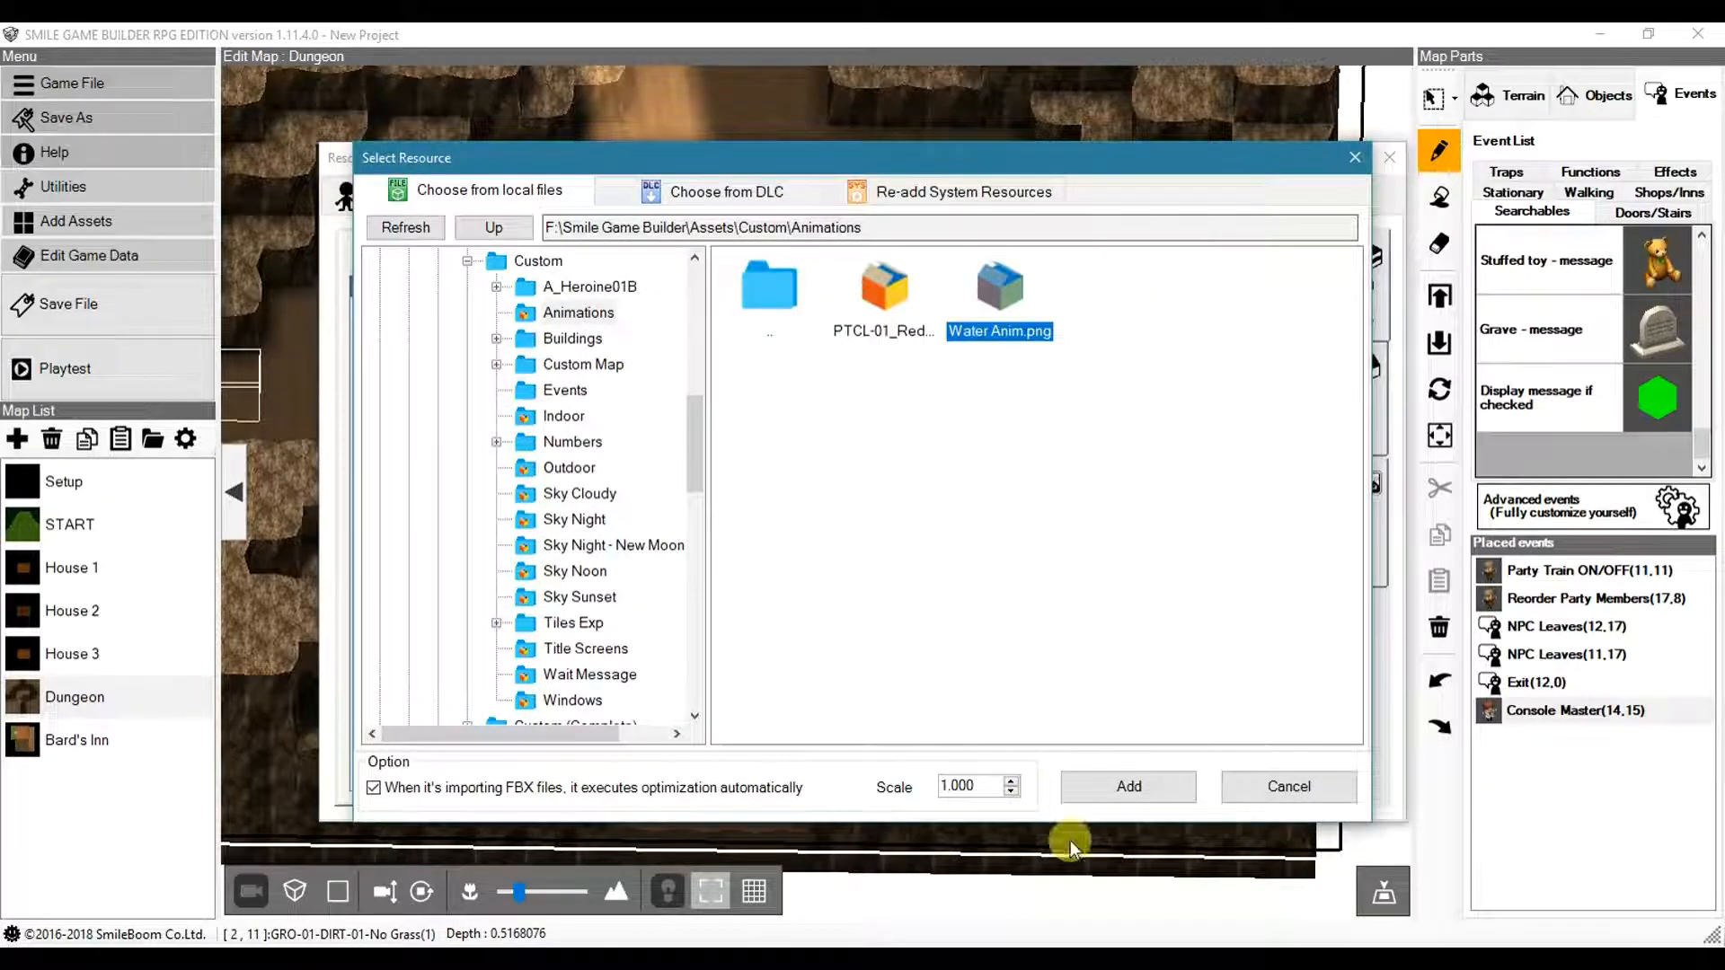
{"action": "left_click", "coordinate": [1138, 790]}
{"action": "left_click", "coordinate": [918, 577]}
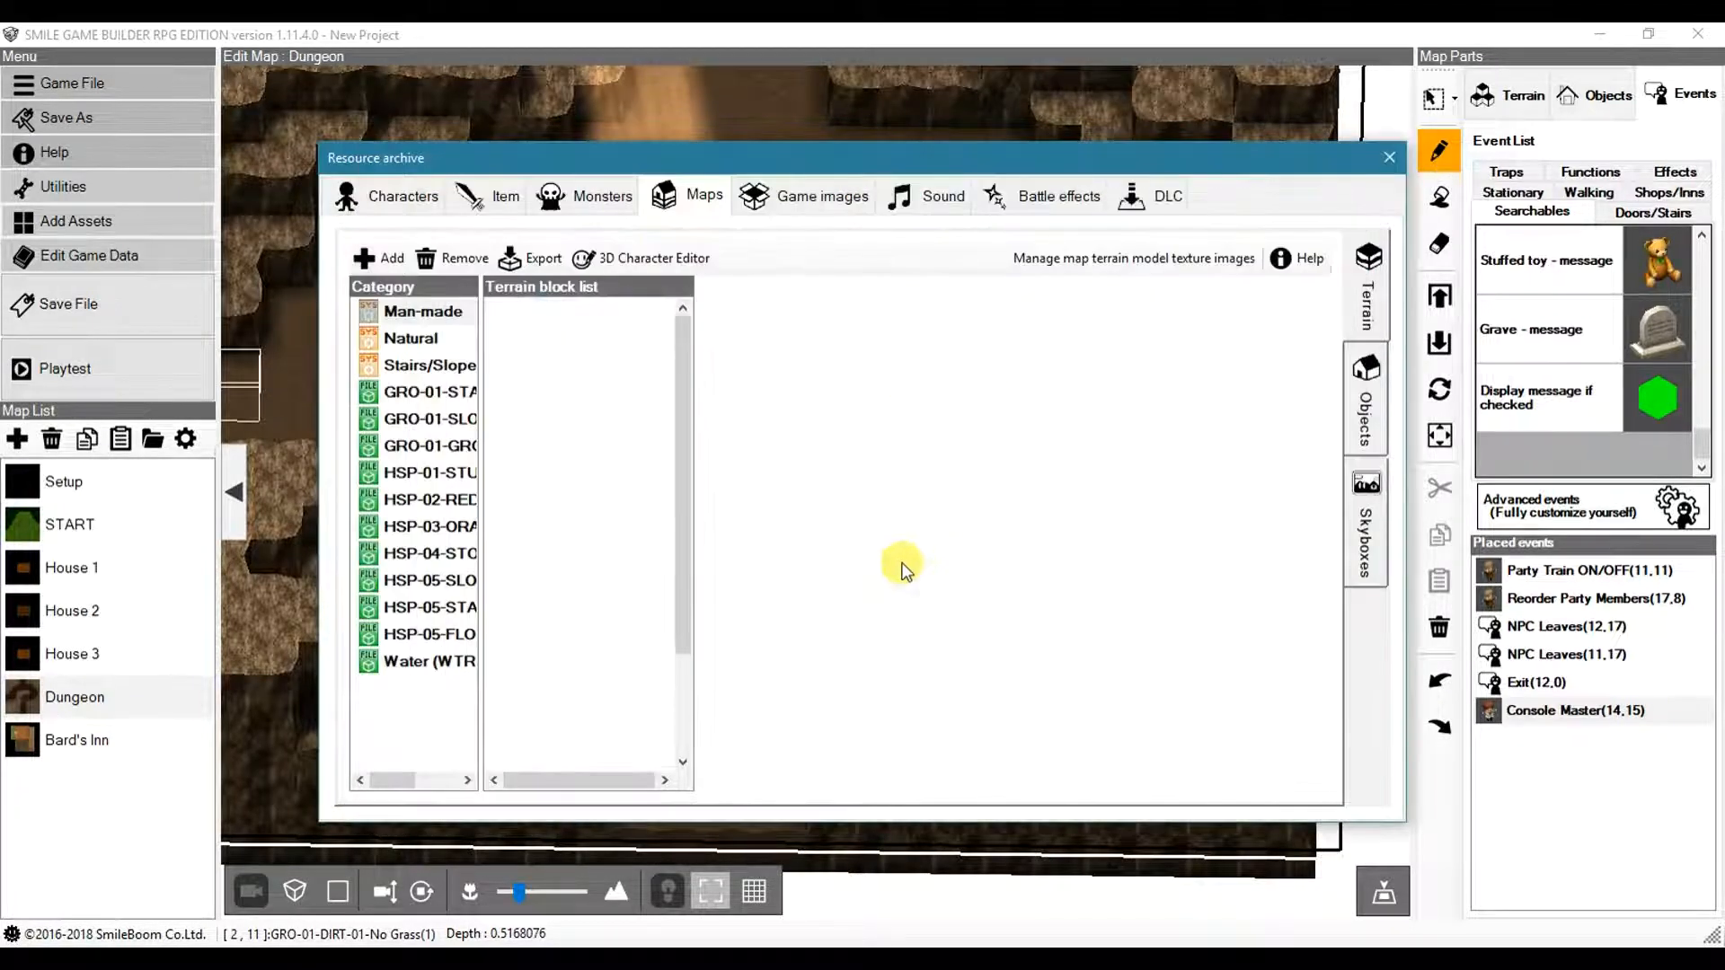
- Make the Water Anim terrain block in the Animations category a non-traversable liquid
{"action": "left_click", "coordinate": [422, 661]}
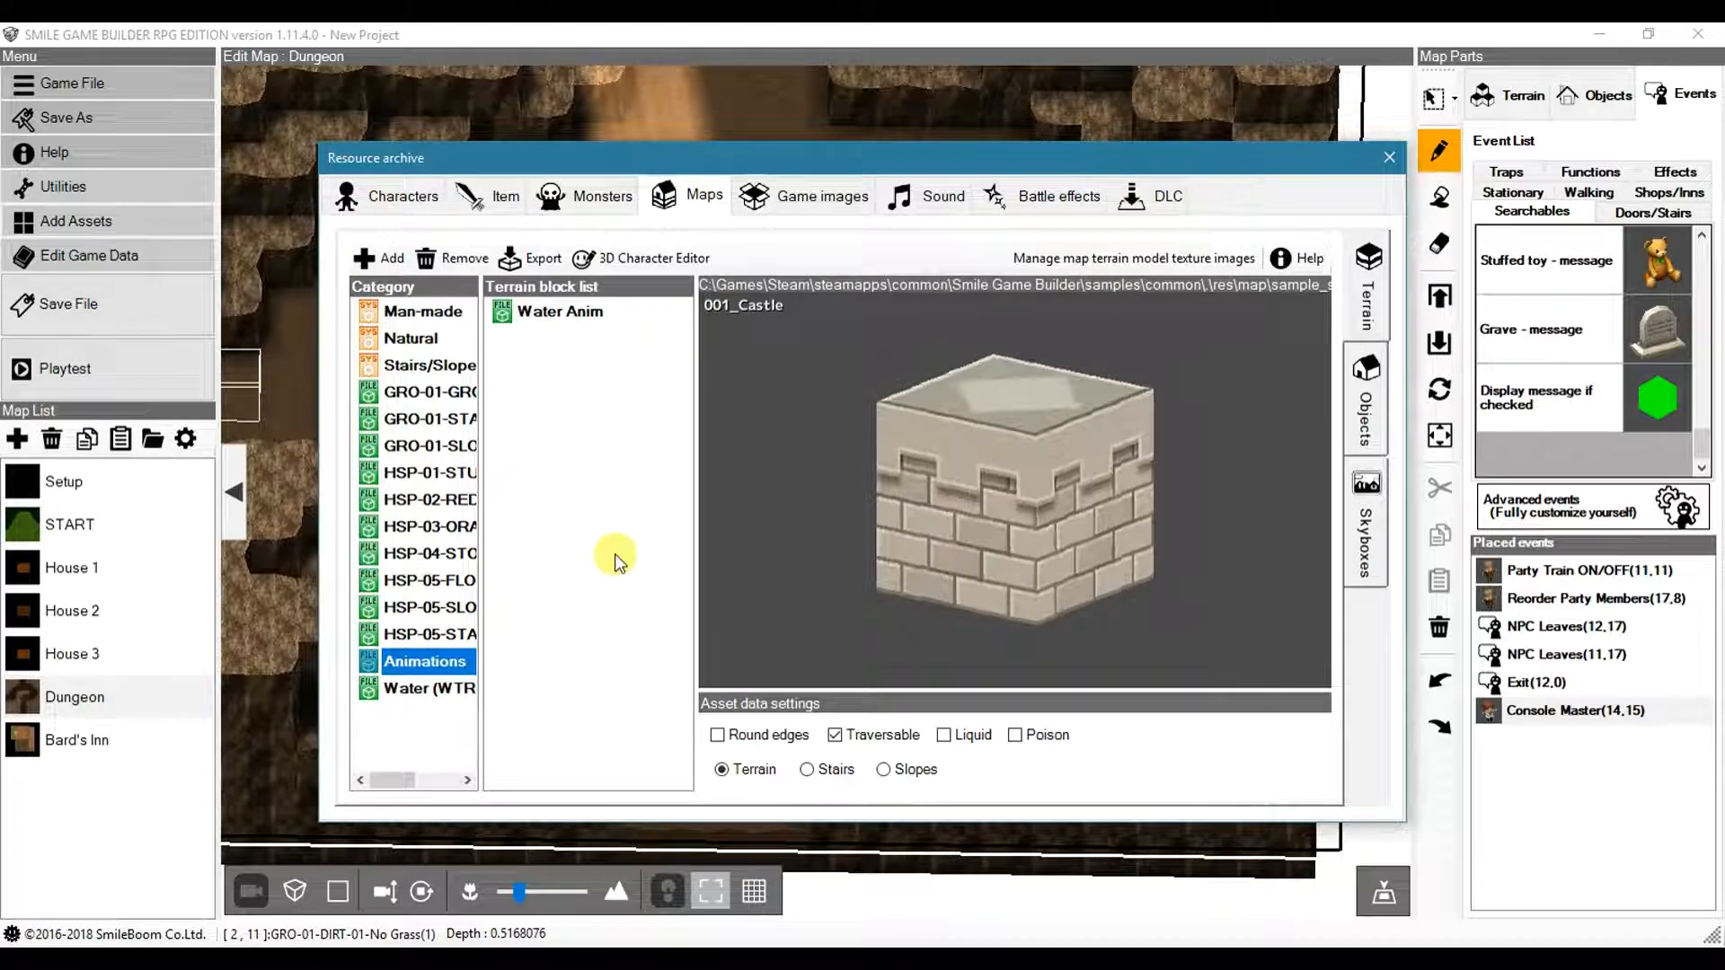
{"action": "left_click", "coordinate": [578, 317]}
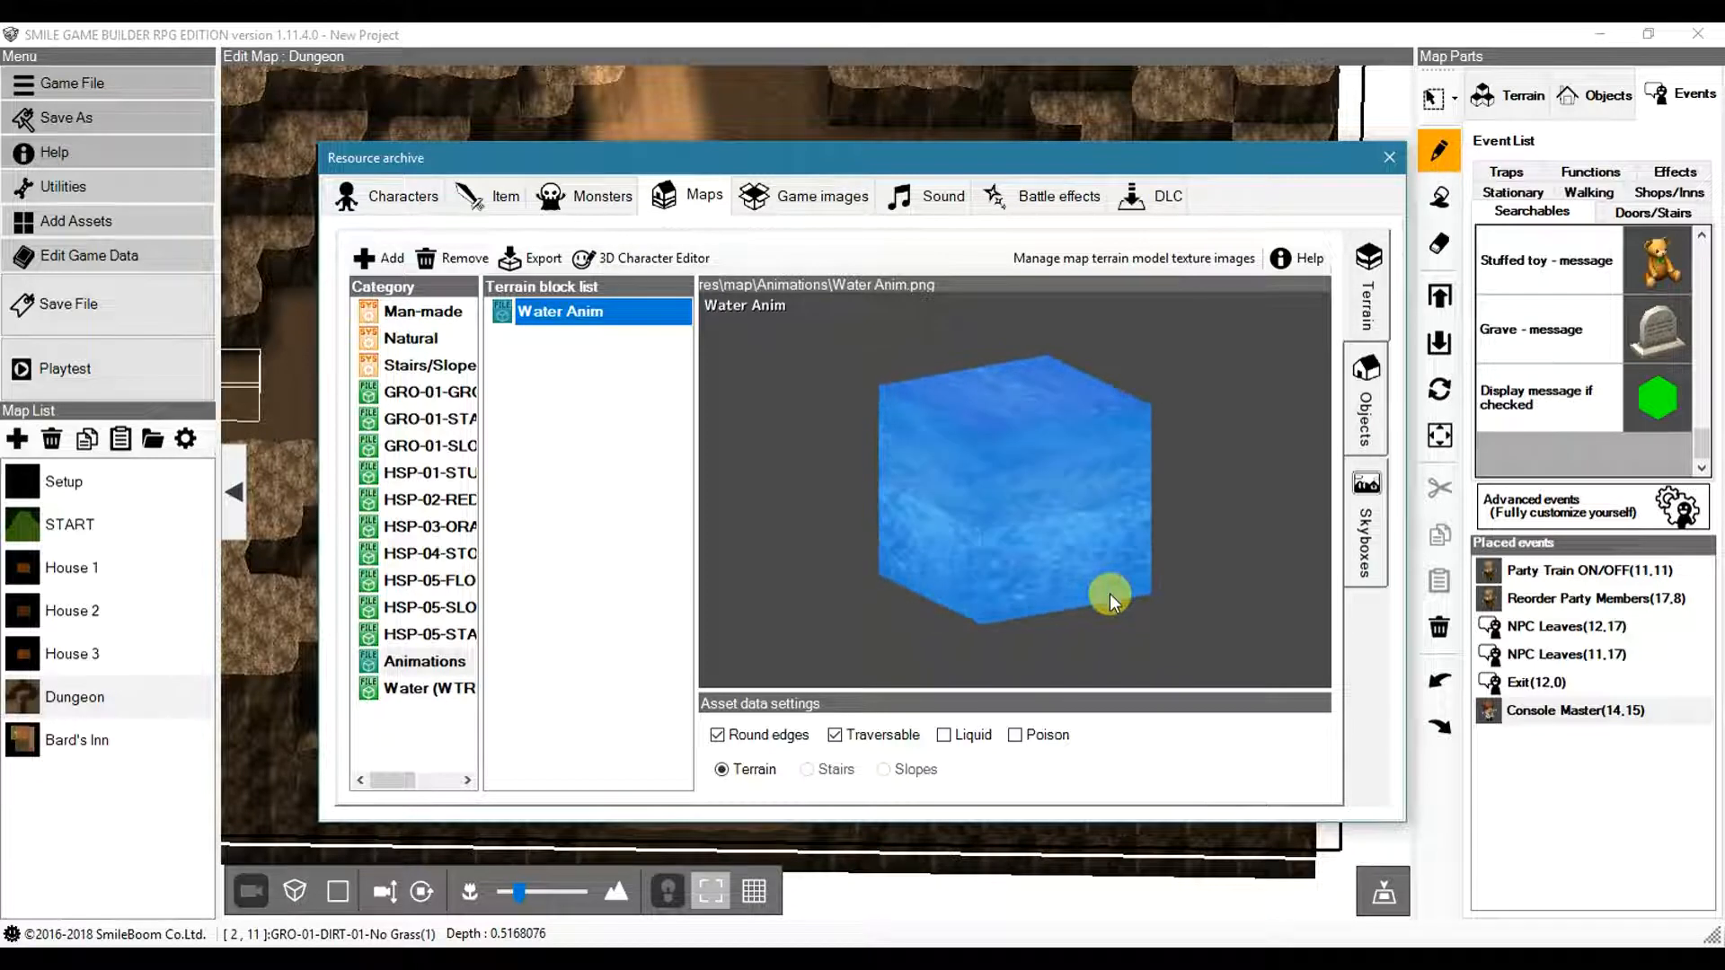
{"action": "left_click", "coordinate": [844, 735]}
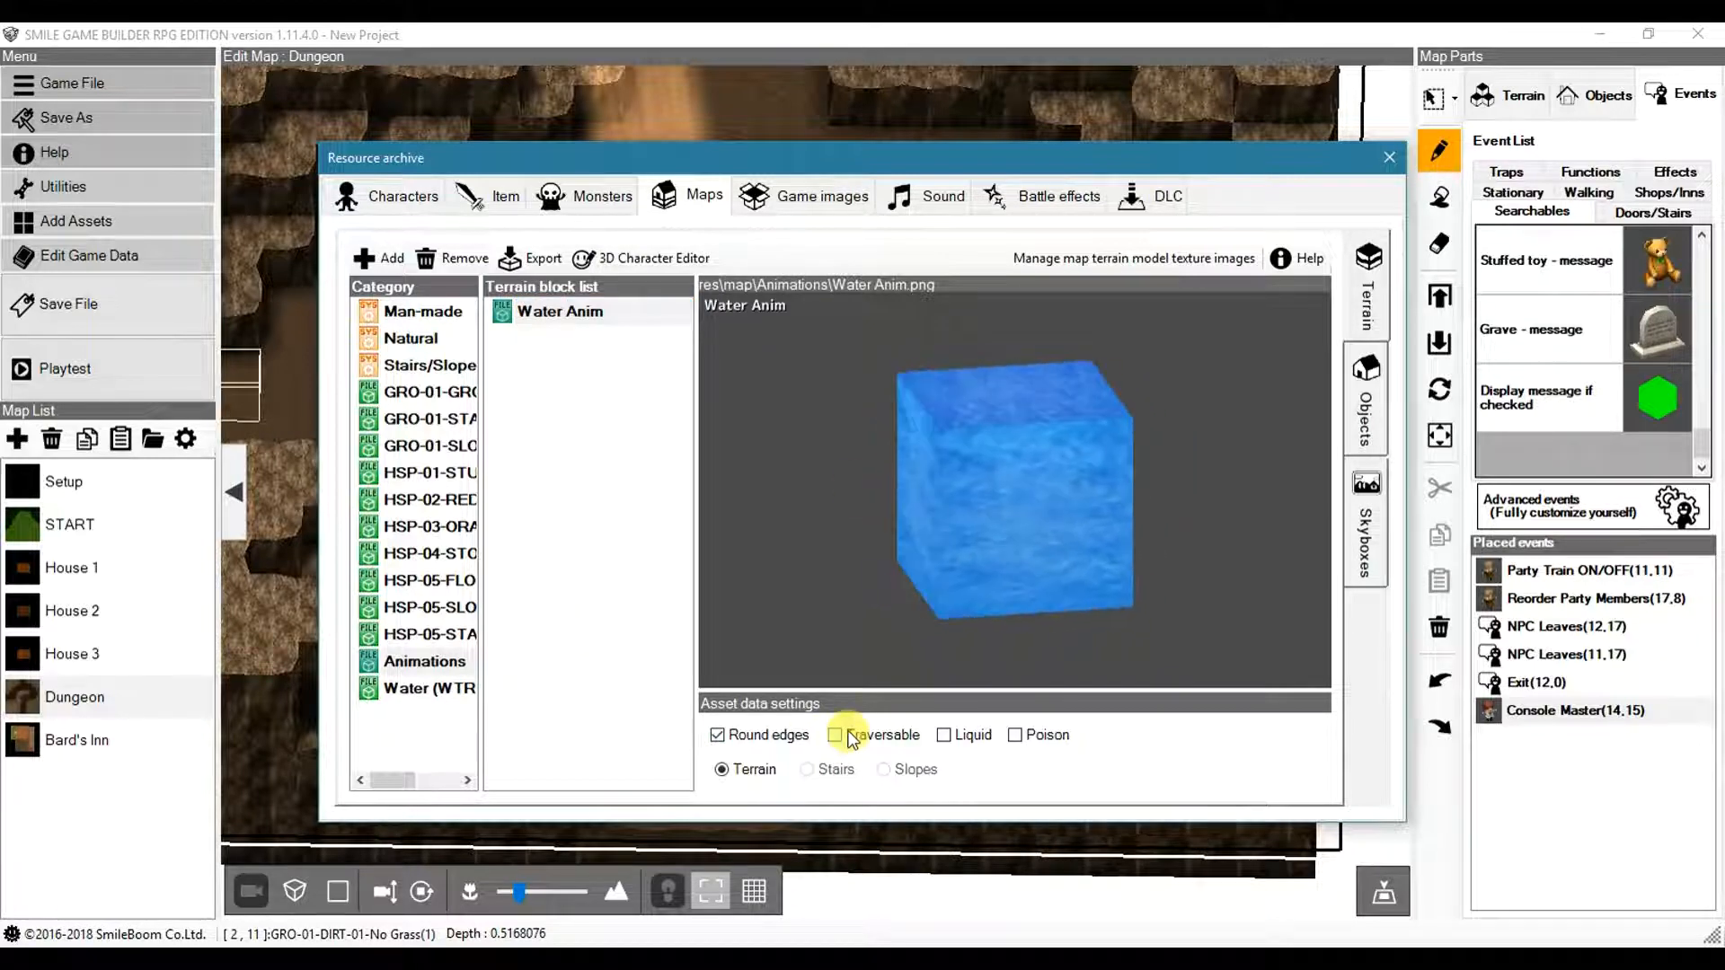
{"action": "left_click", "coordinate": [952, 742]}
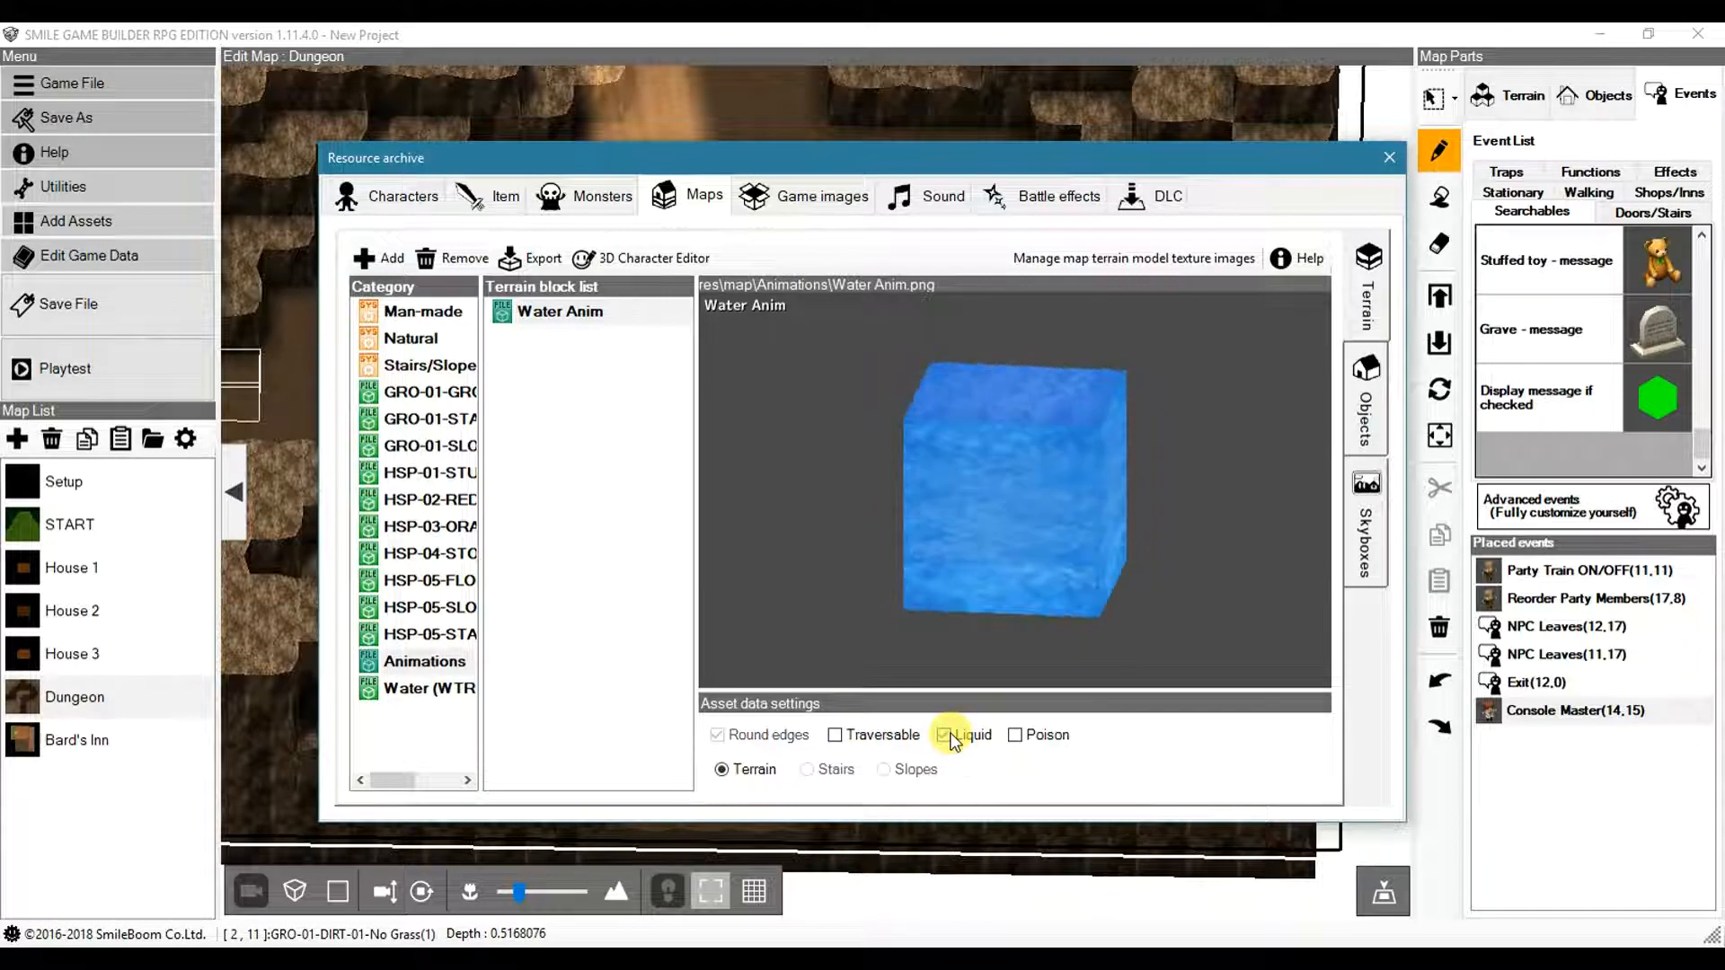
- Examine the previews and settings of the five Water (WTR) terrain blocks, from WTR-01_Water to WTR-05_Crystal Blue, and close the resource archive
{"action": "left_click", "coordinate": [426, 688]}
{"action": "left_click", "coordinate": [588, 314]}
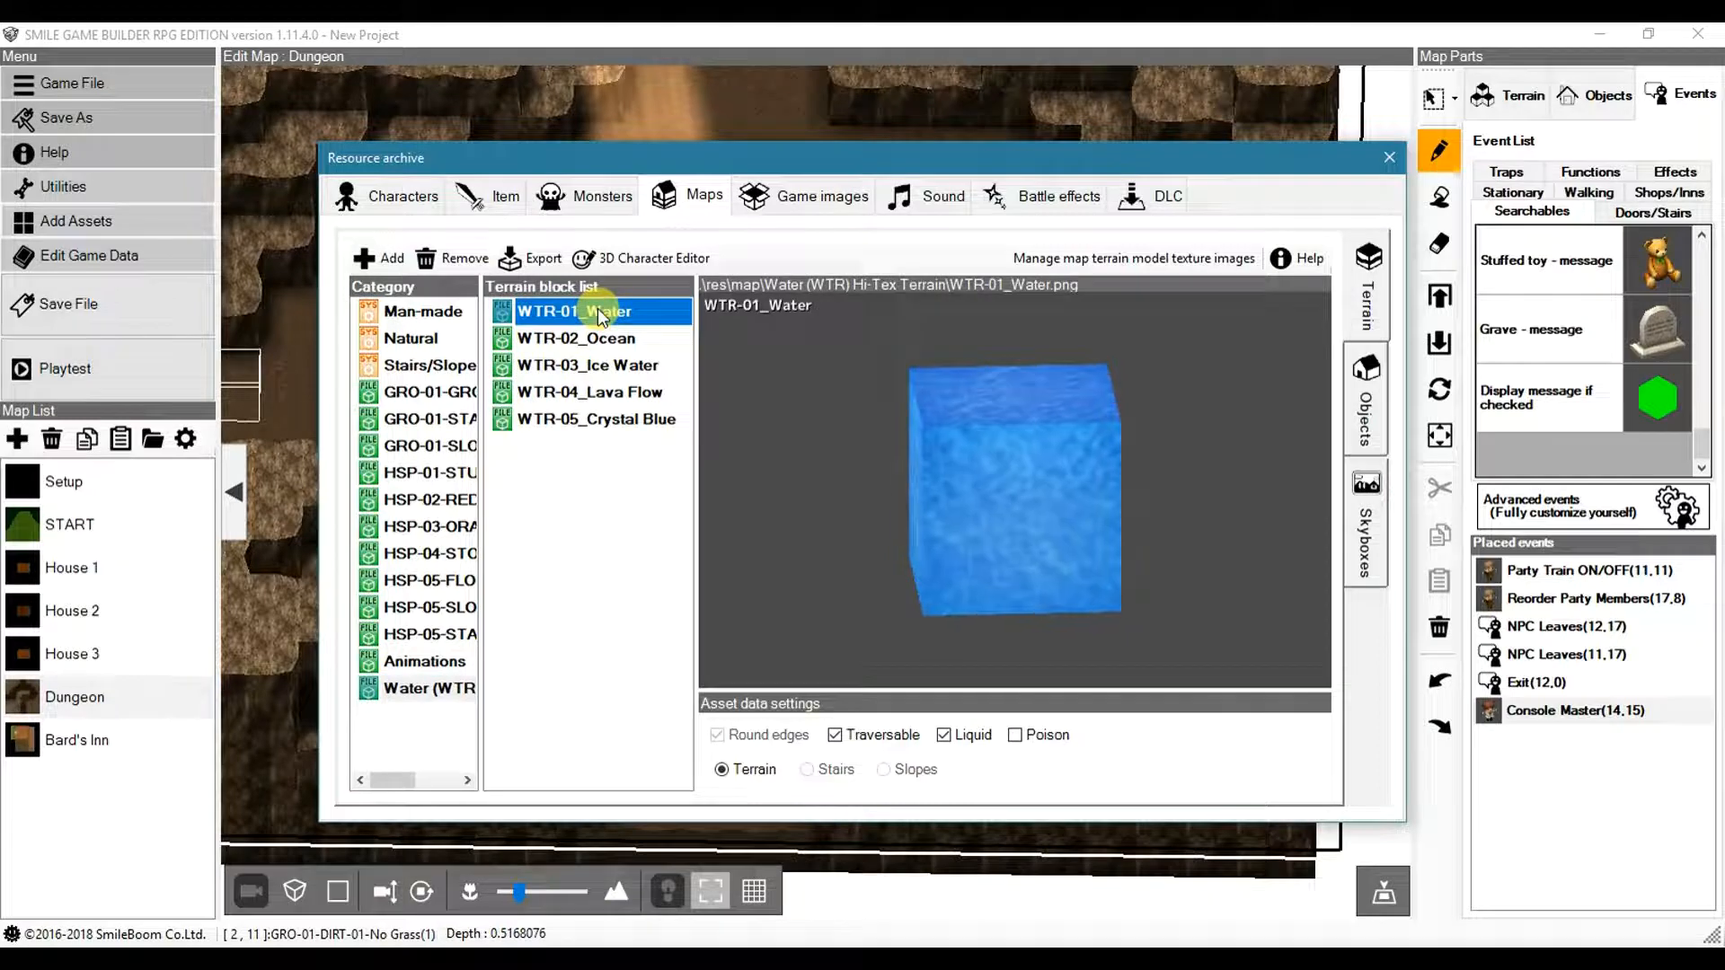
{"action": "left_click", "coordinate": [593, 337]}
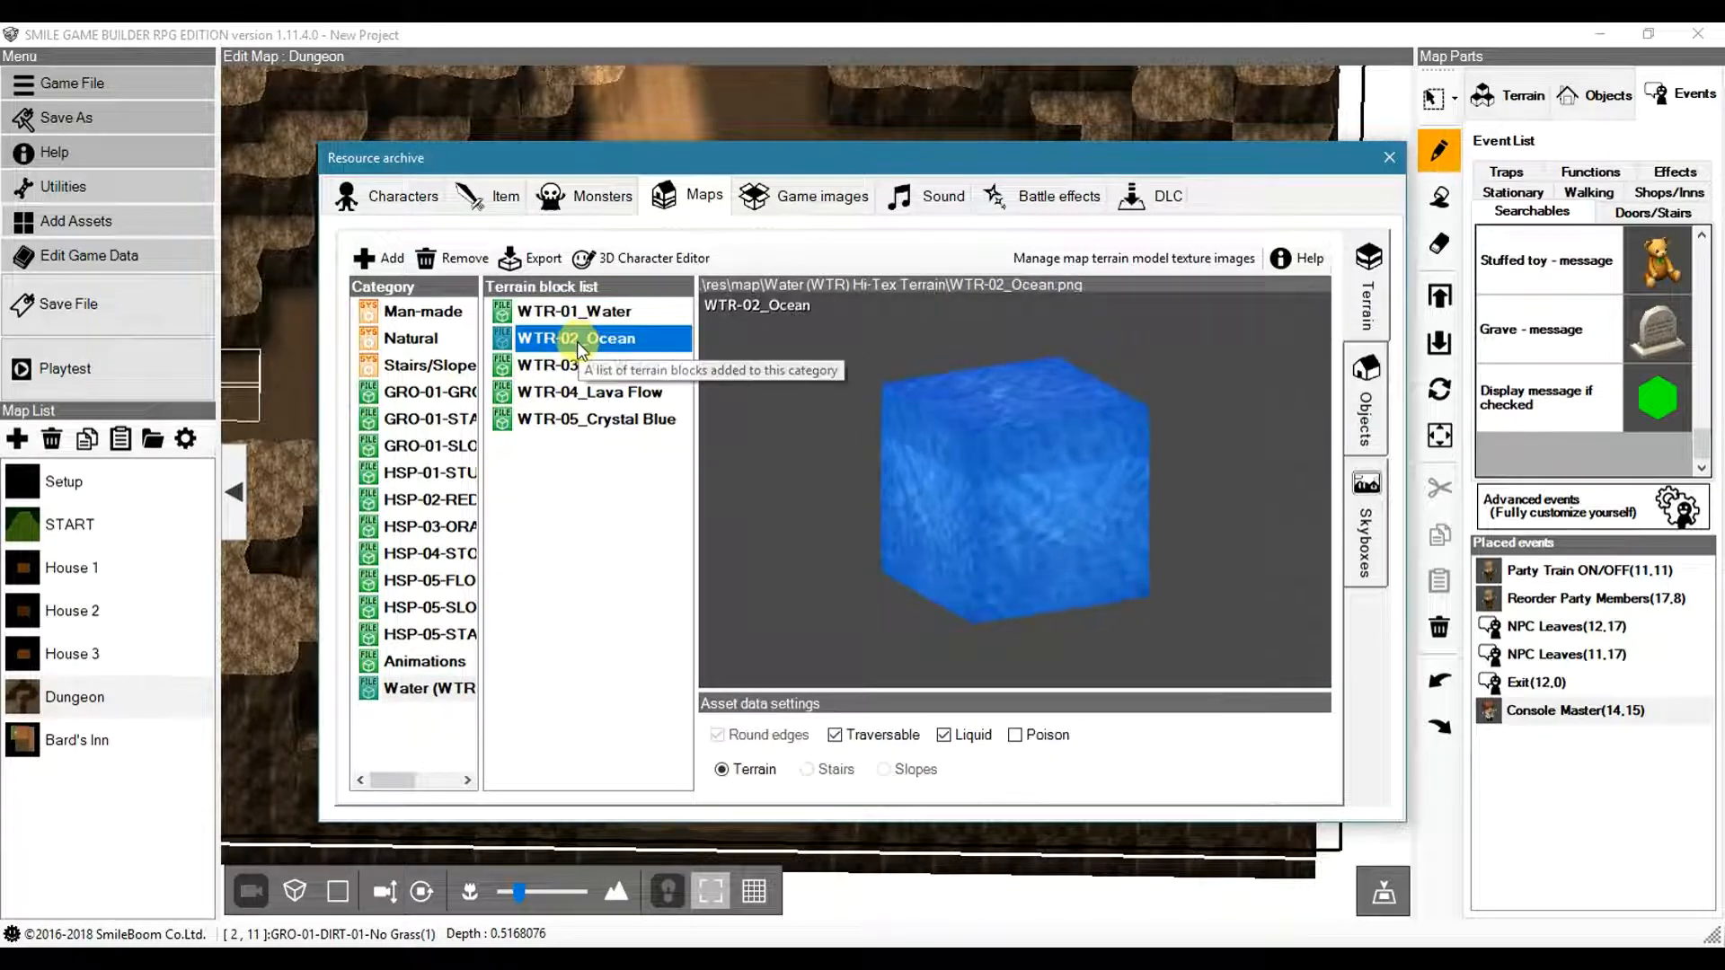
{"action": "left_click", "coordinate": [578, 369]}
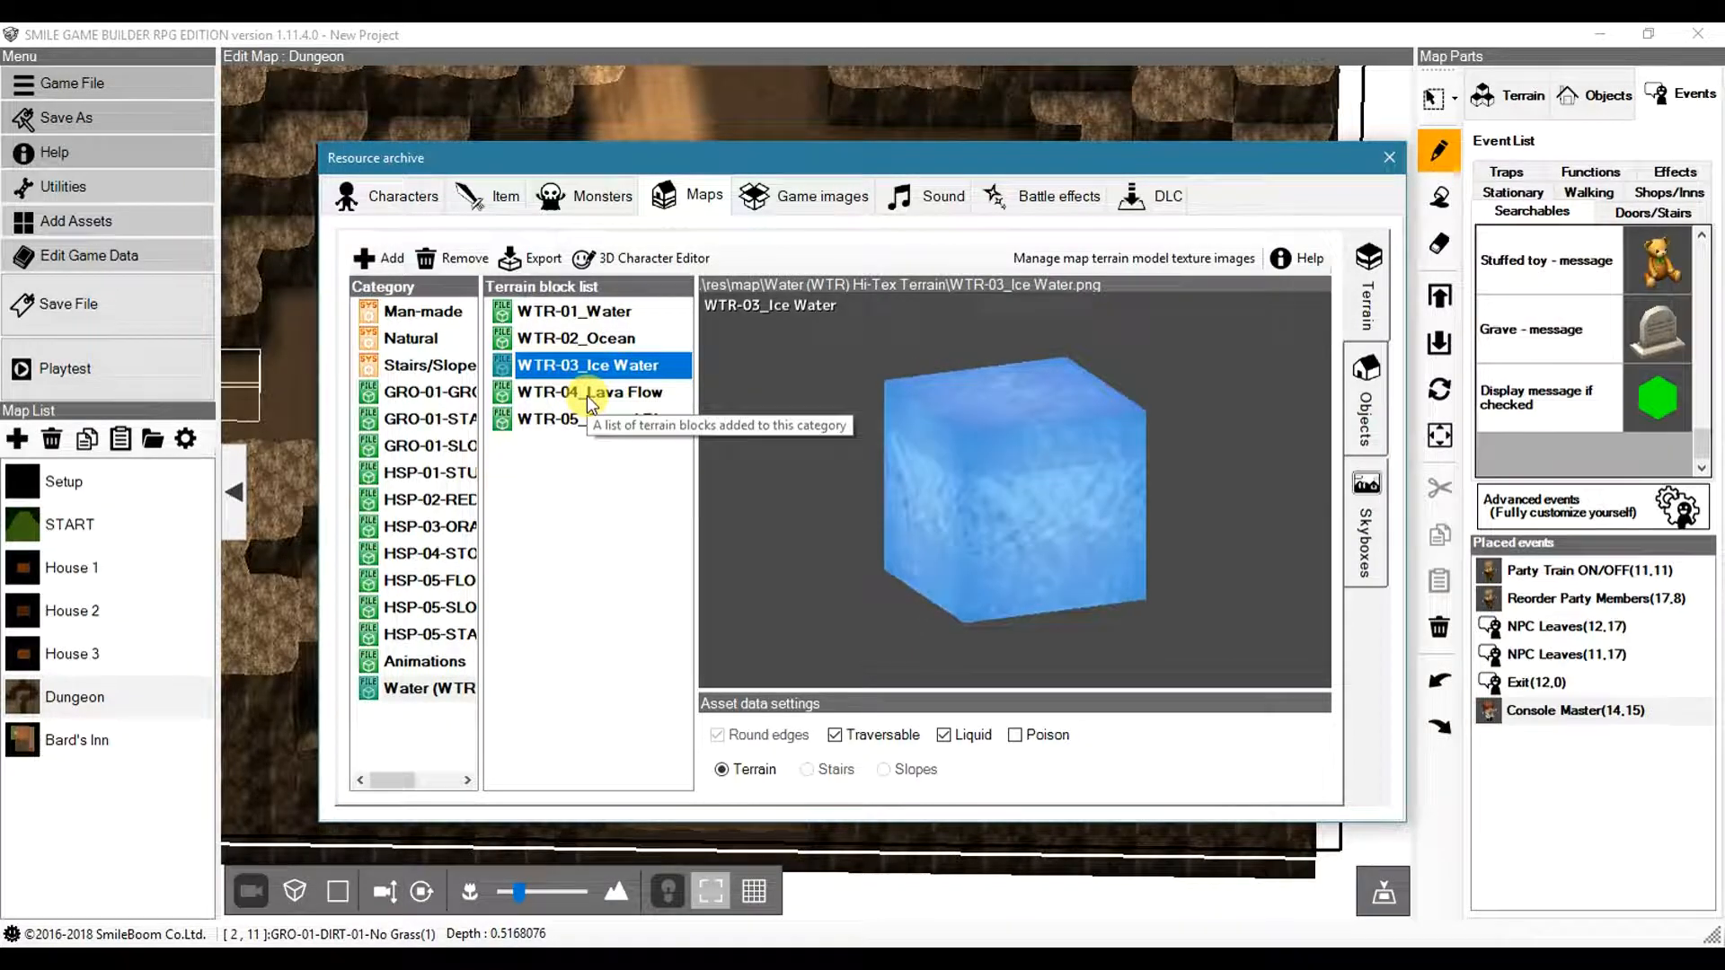
{"action": "left_click", "coordinate": [586, 396]}
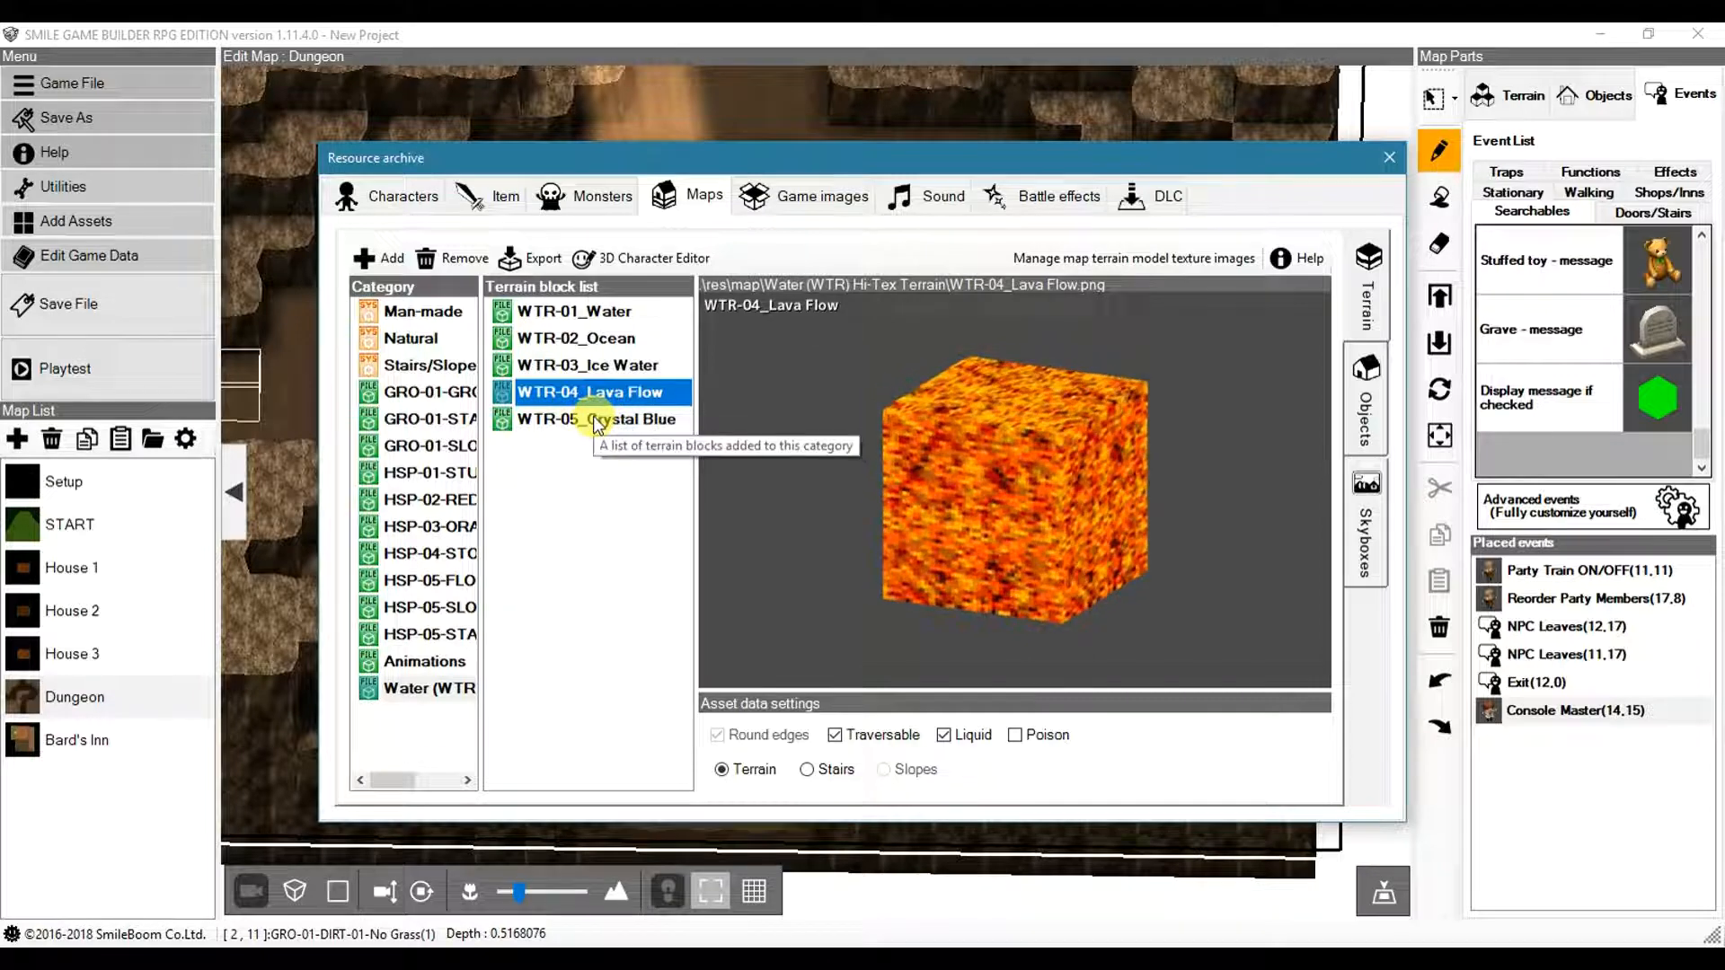
{"action": "left_click", "coordinate": [593, 420]}
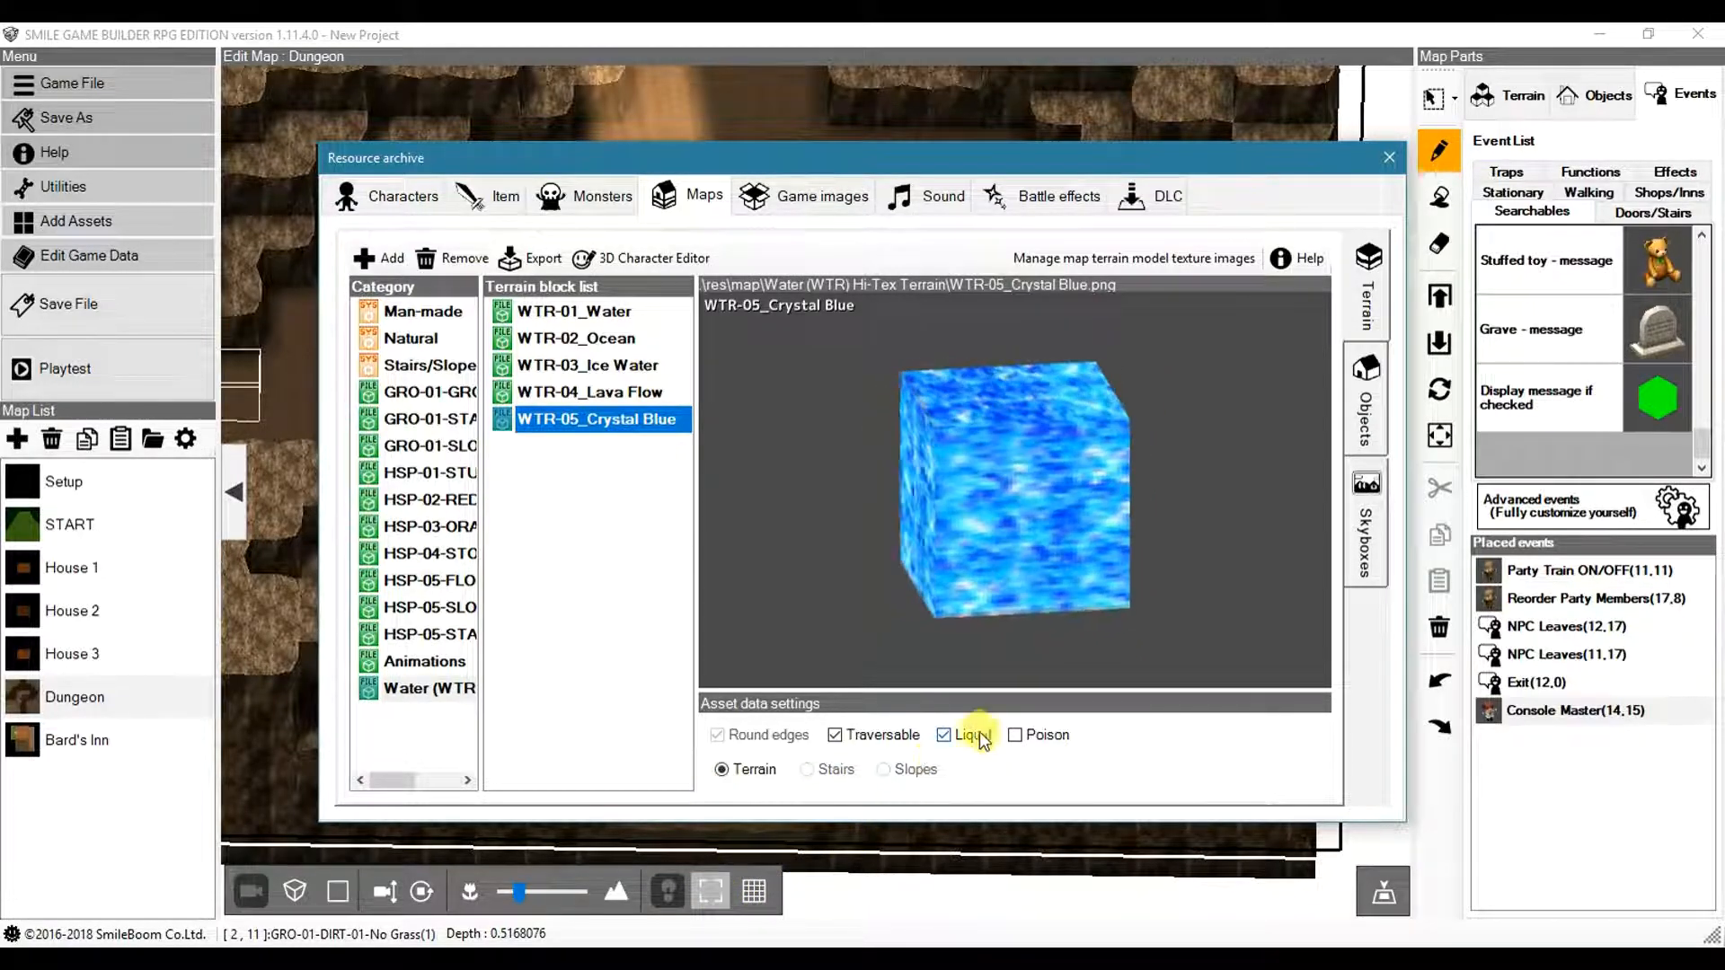
{"action": "left_click", "coordinate": [1388, 160]}
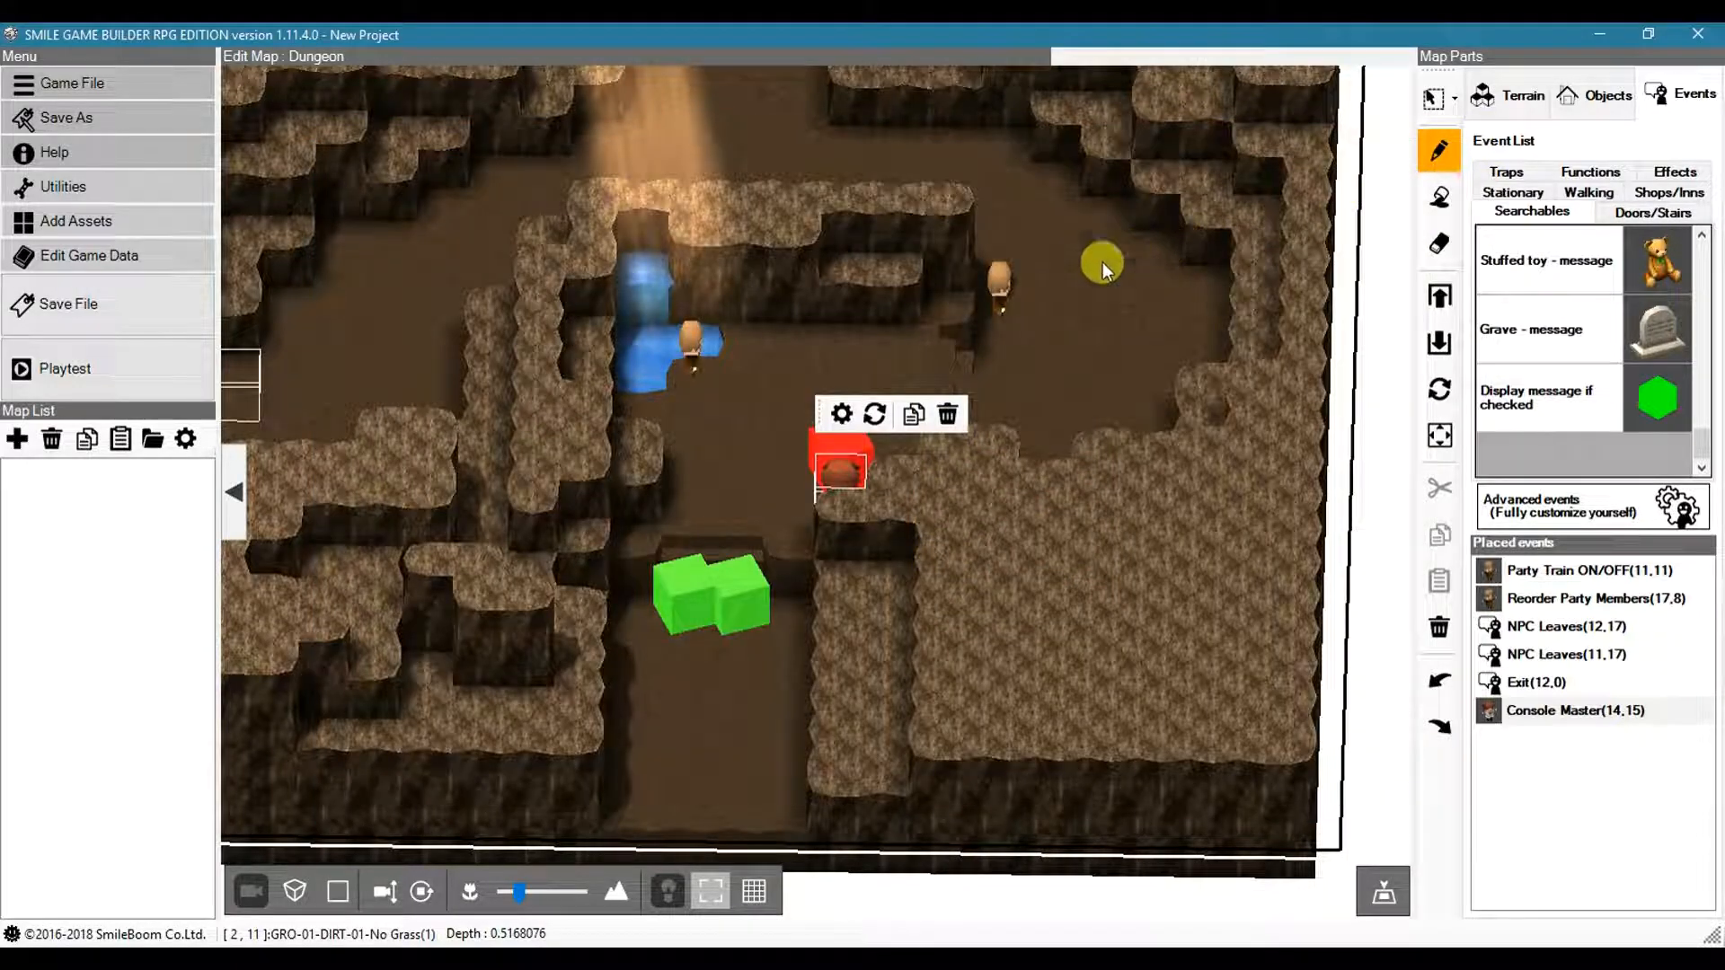
- Place Water Anim terrain as a stepped stream down the rock ledges of the Dungeon map and inspect its animation up close
{"action": "right_click_drag", "start_coordinate": [760, 415], "coordinate": [870, 487]}
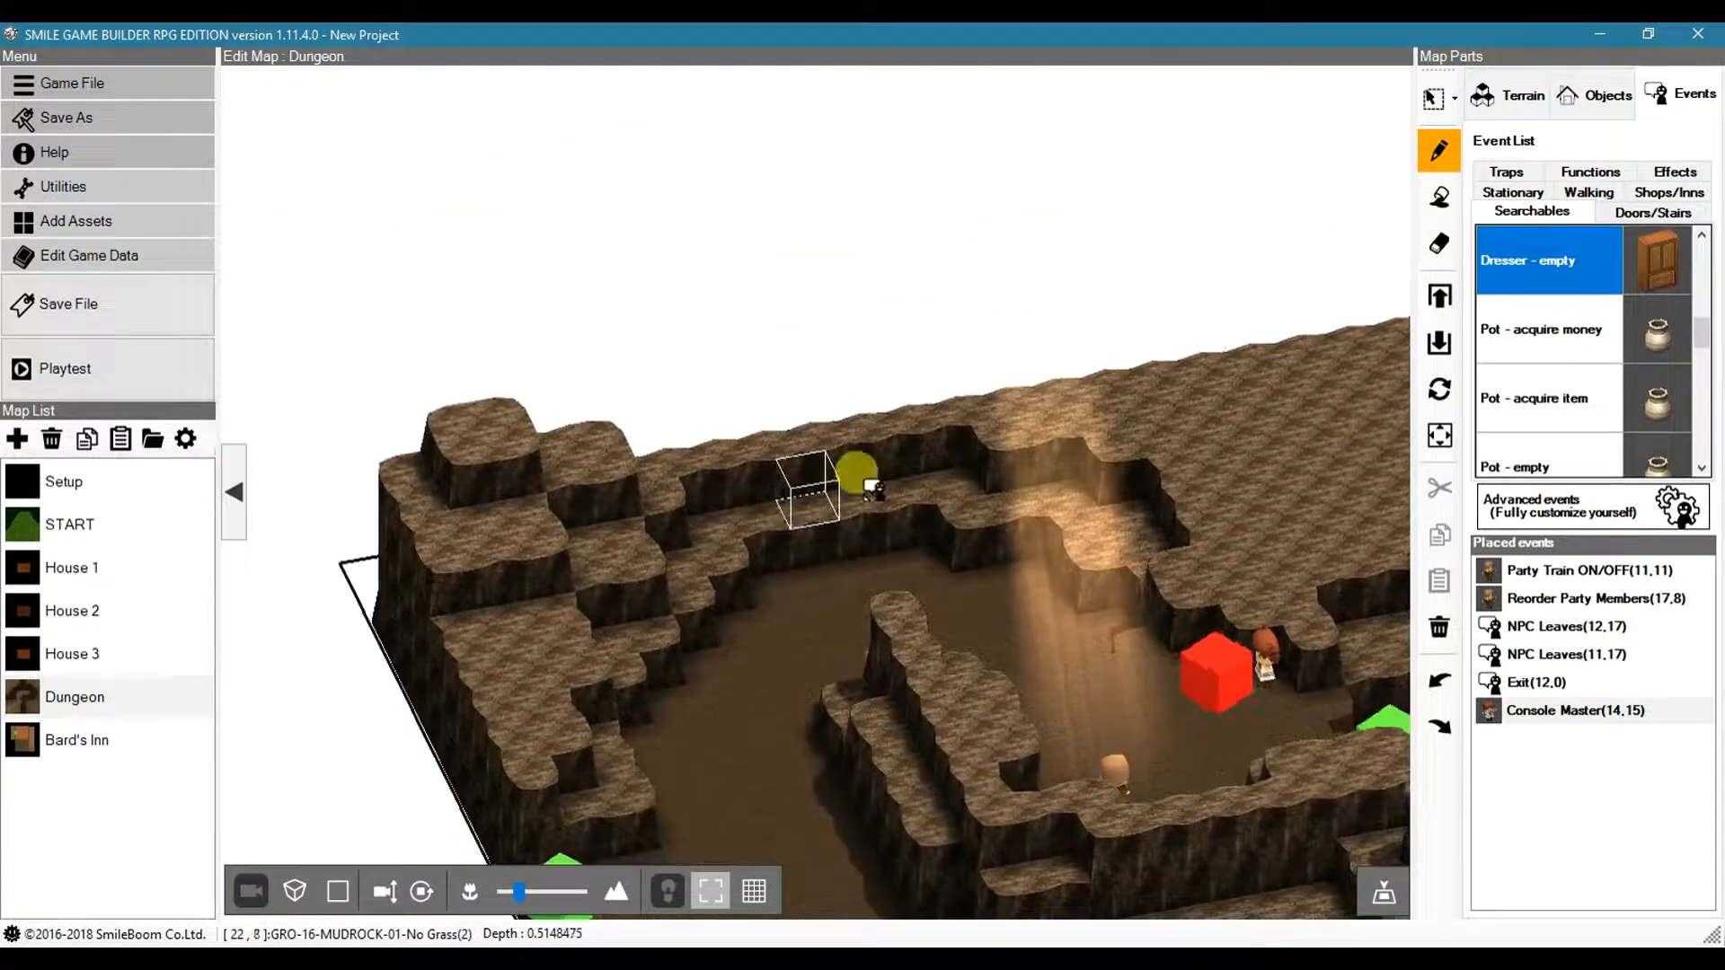
{"action": "left_click", "coordinate": [1509, 98]}
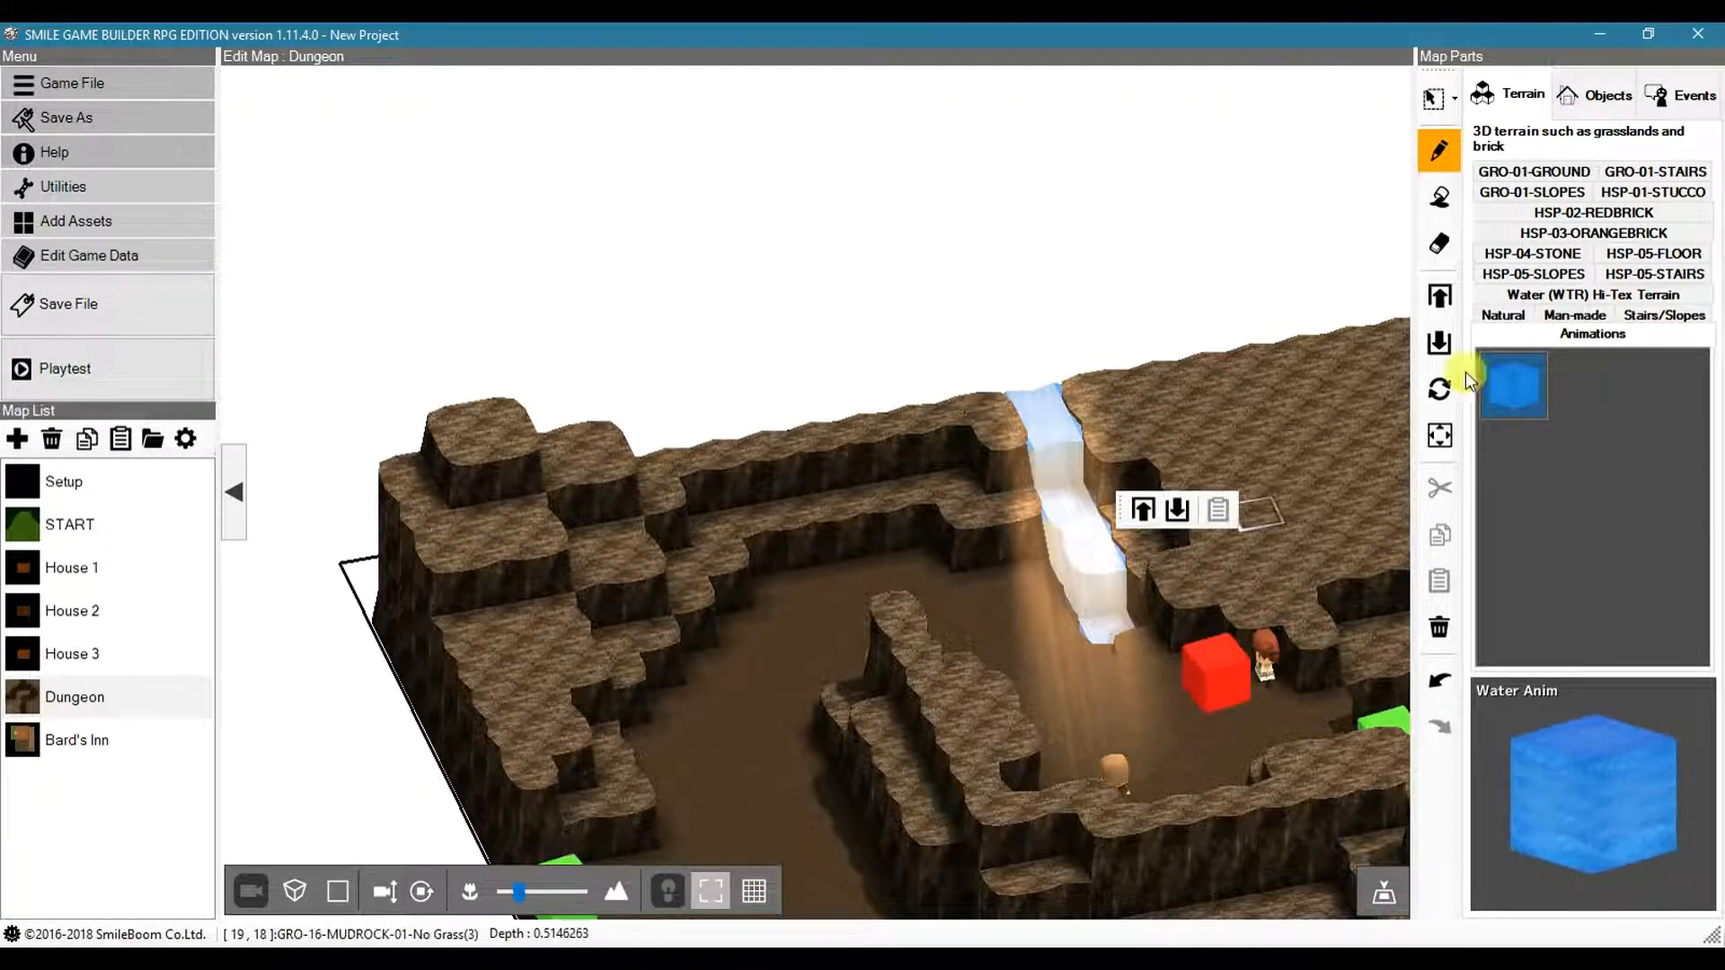
{"action": "scroll", "coordinate": [940, 619], "scroll_direction": "up", "scroll_amount": 5}
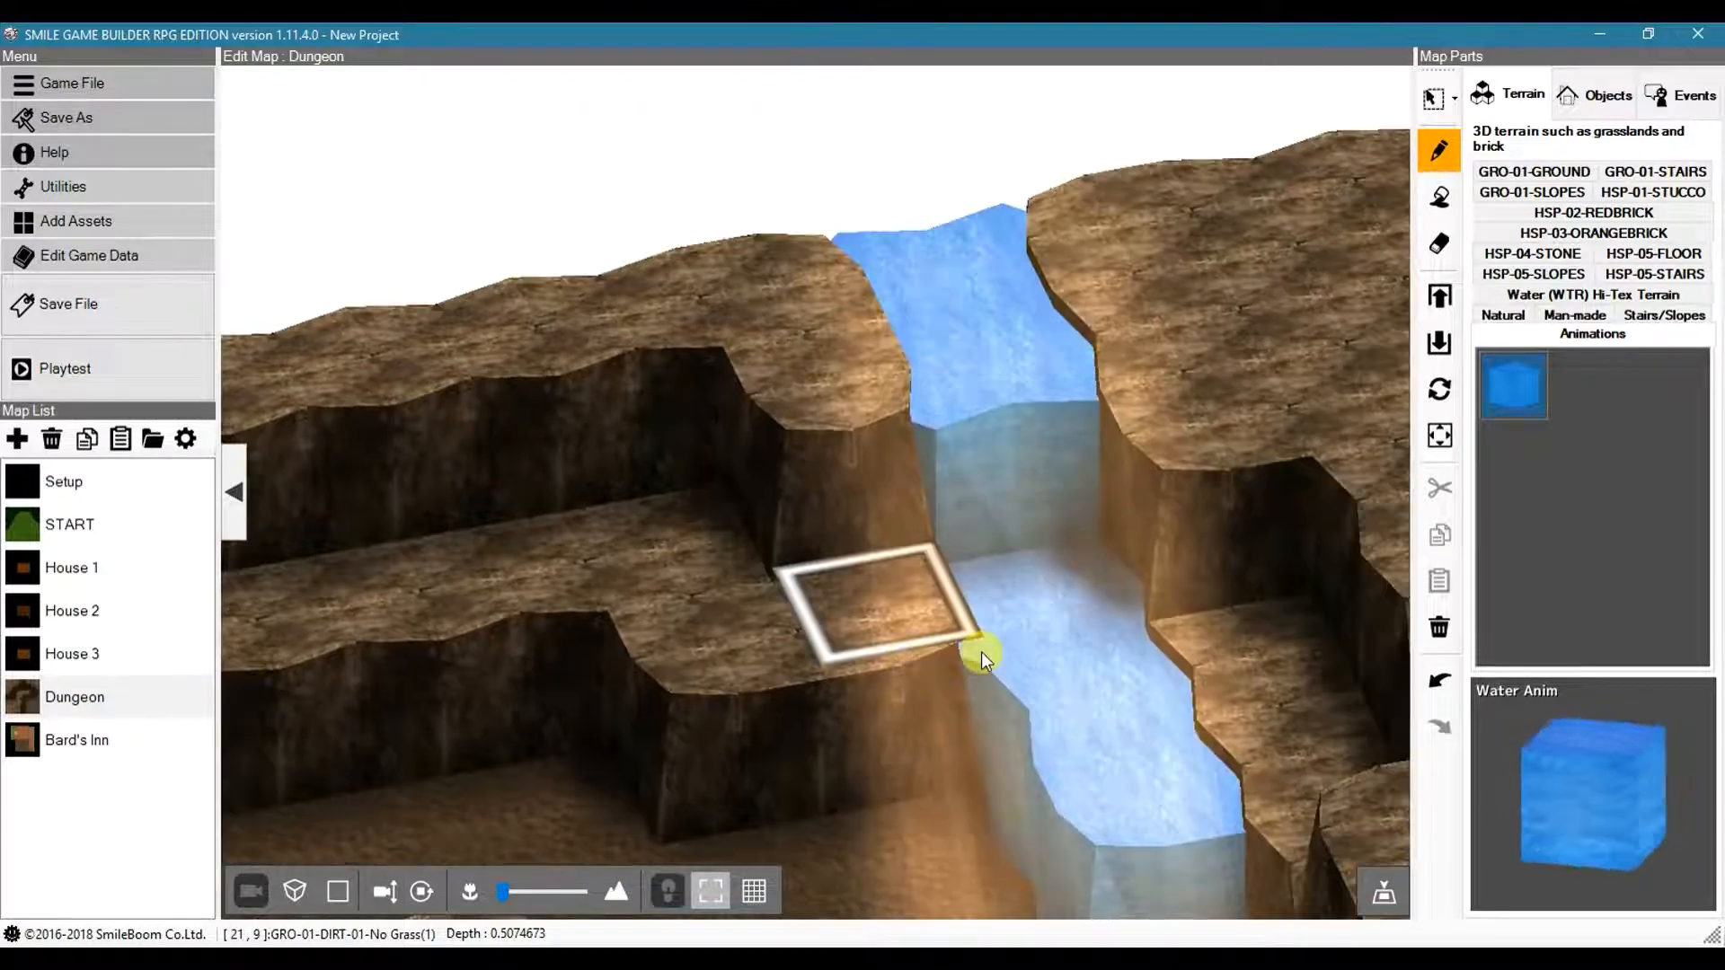
{"action": "scroll", "coordinate": [973, 648], "scroll_direction": "up", "scroll_amount": 3}
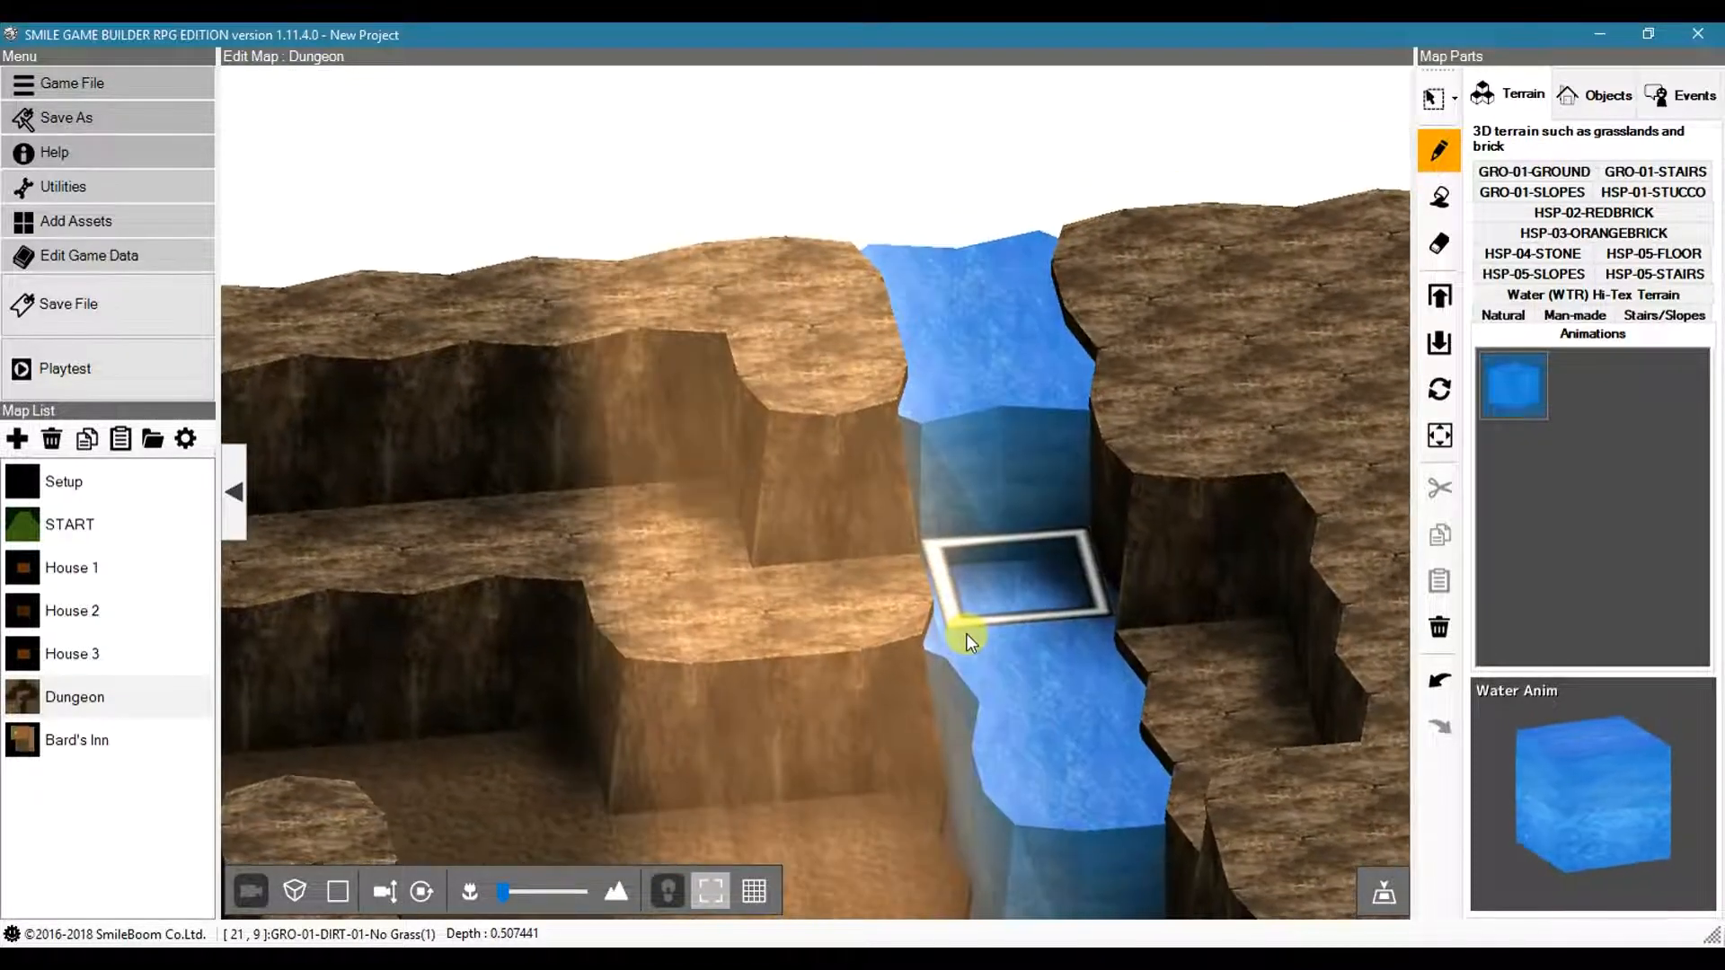
{"action": "middle_click_drag", "start_coordinate": [966, 631], "coordinate": [1021, 628]}
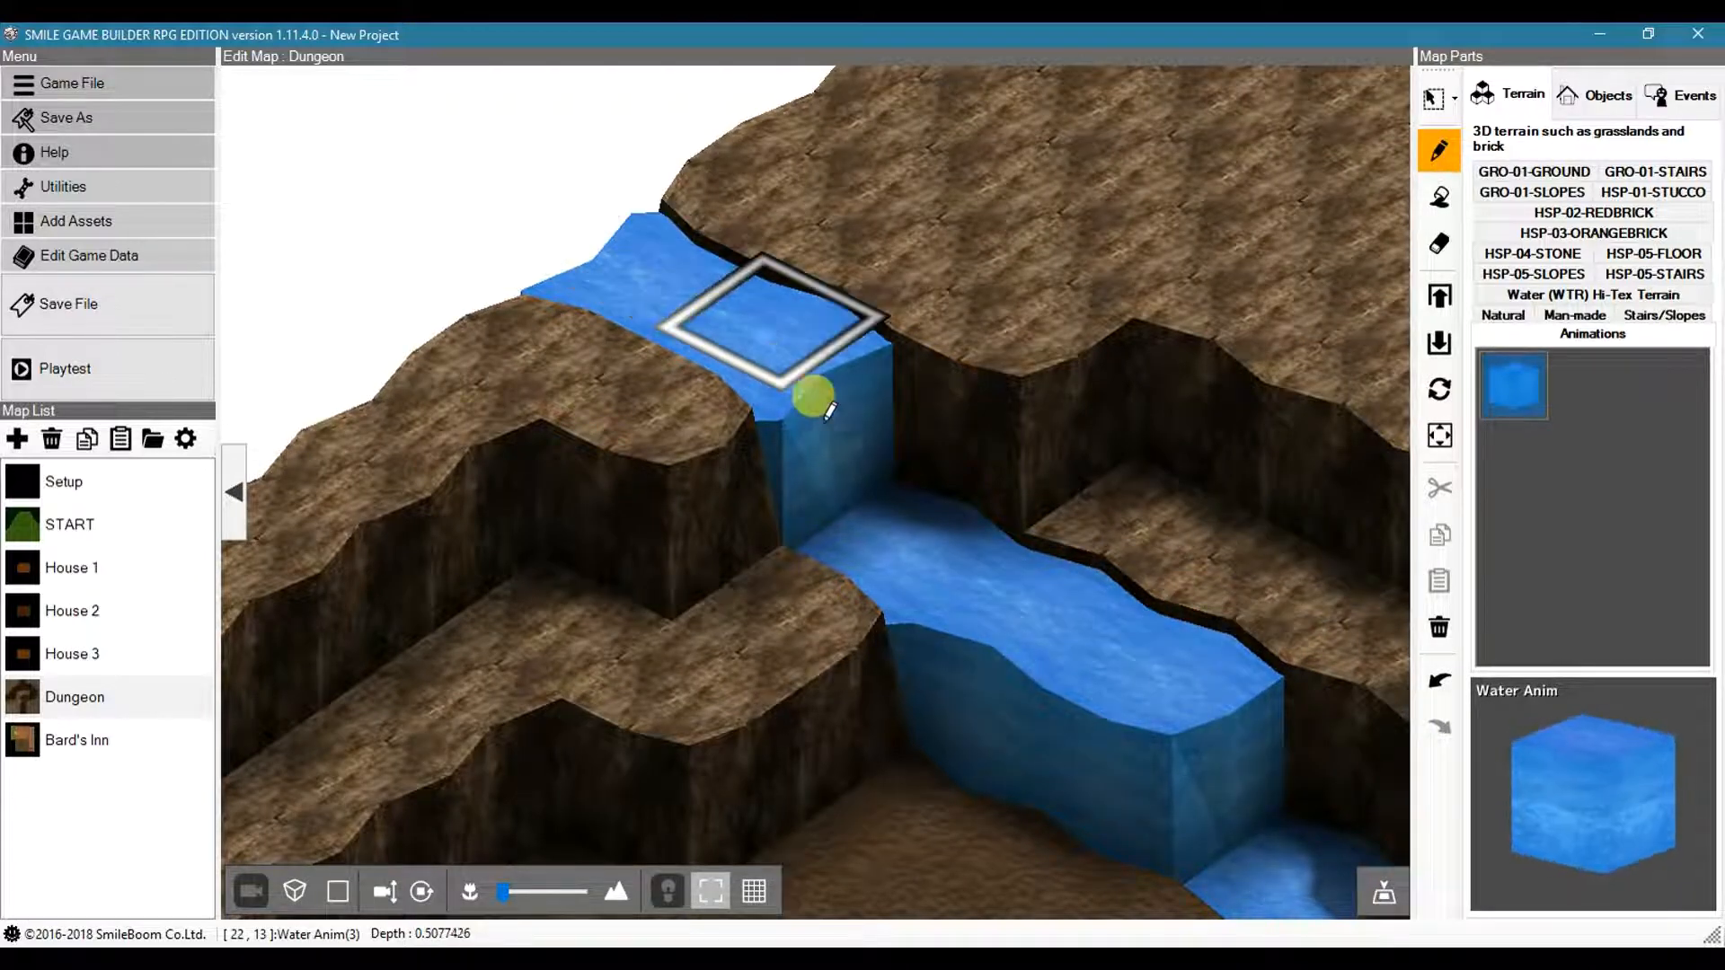
{"action": "right_click_drag", "start_coordinate": [1276, 733], "coordinate": [1242, 682]}
{"action": "right_click_drag", "start_coordinate": [1117, 704], "coordinate": [1232, 745]}
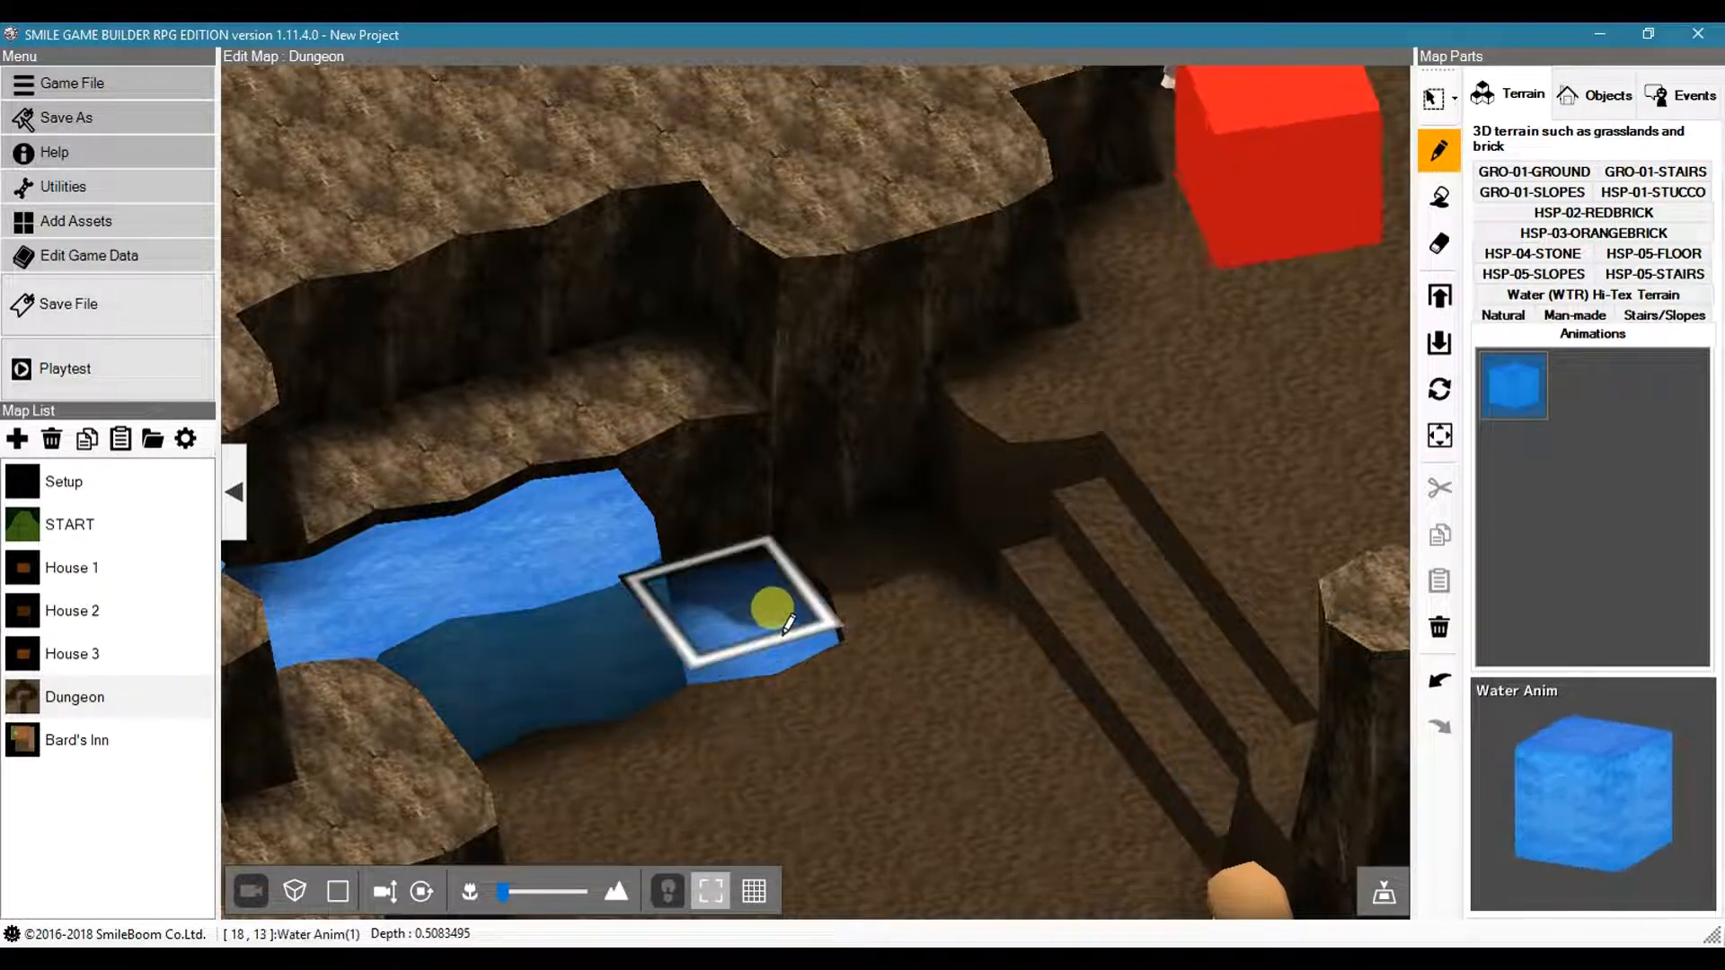
{"action": "mouse_move", "coordinate": [783, 643]}
{"action": "middle_mouse_down"}
{"action": "mouse_move", "coordinate": [791, 659]}
{"action": "mouse_move", "coordinate": [784, 628]}
{"action": "middle_mouse_up"}
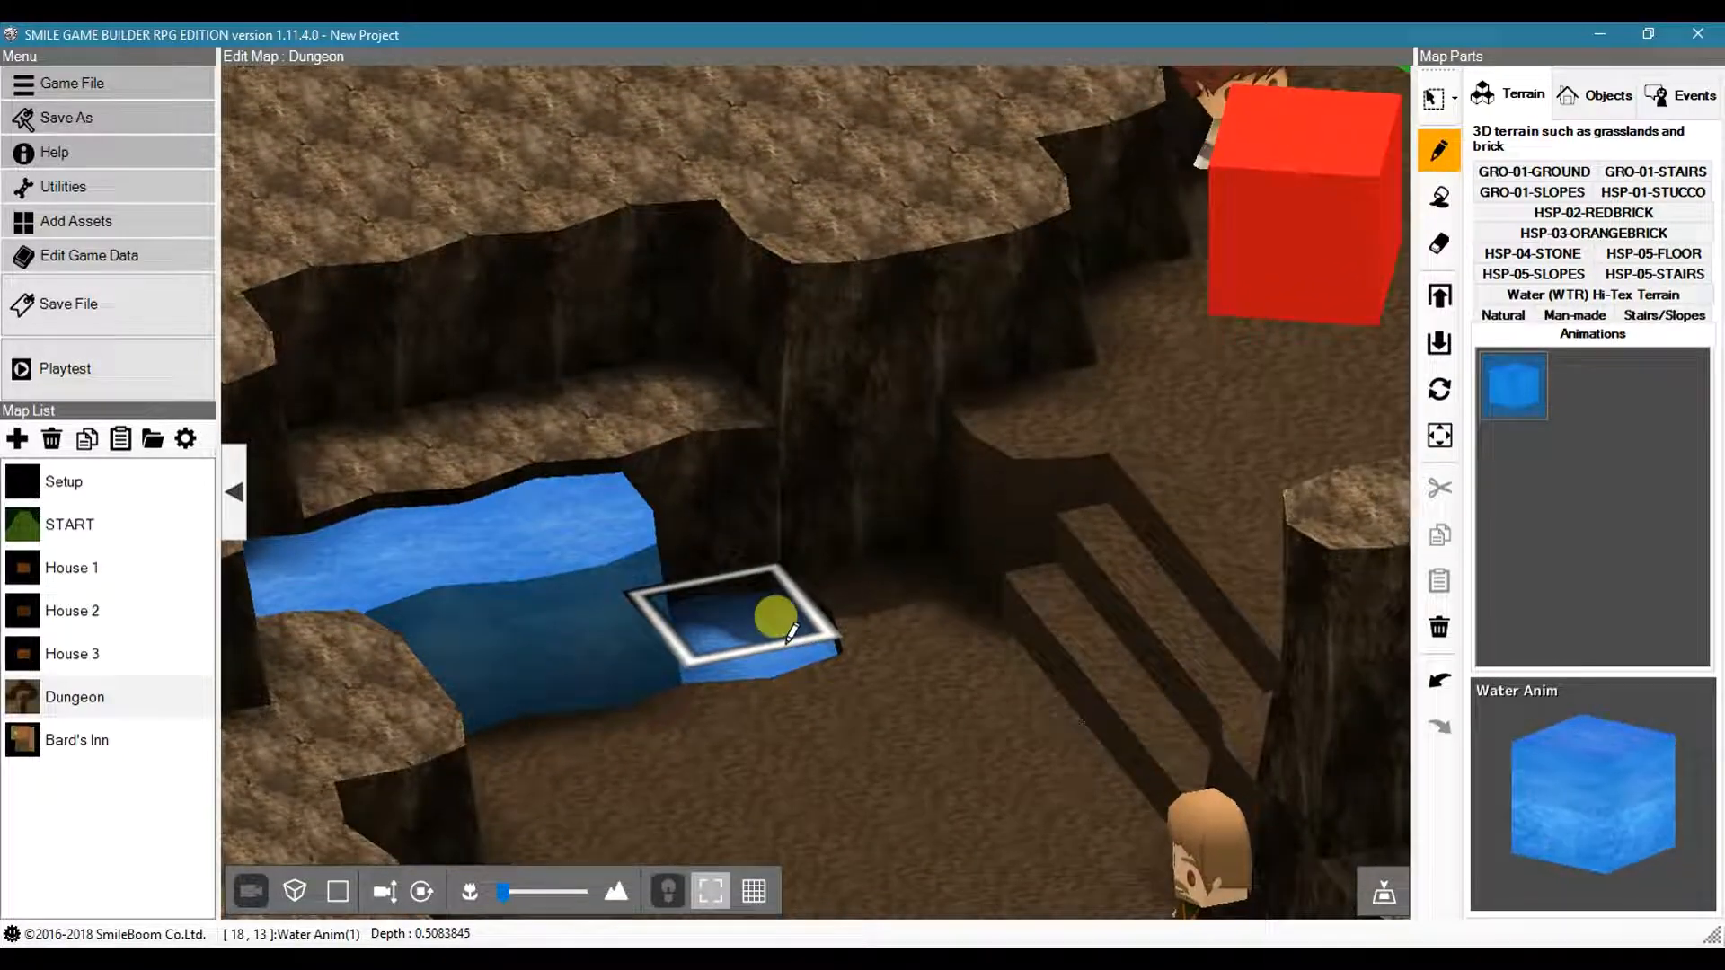